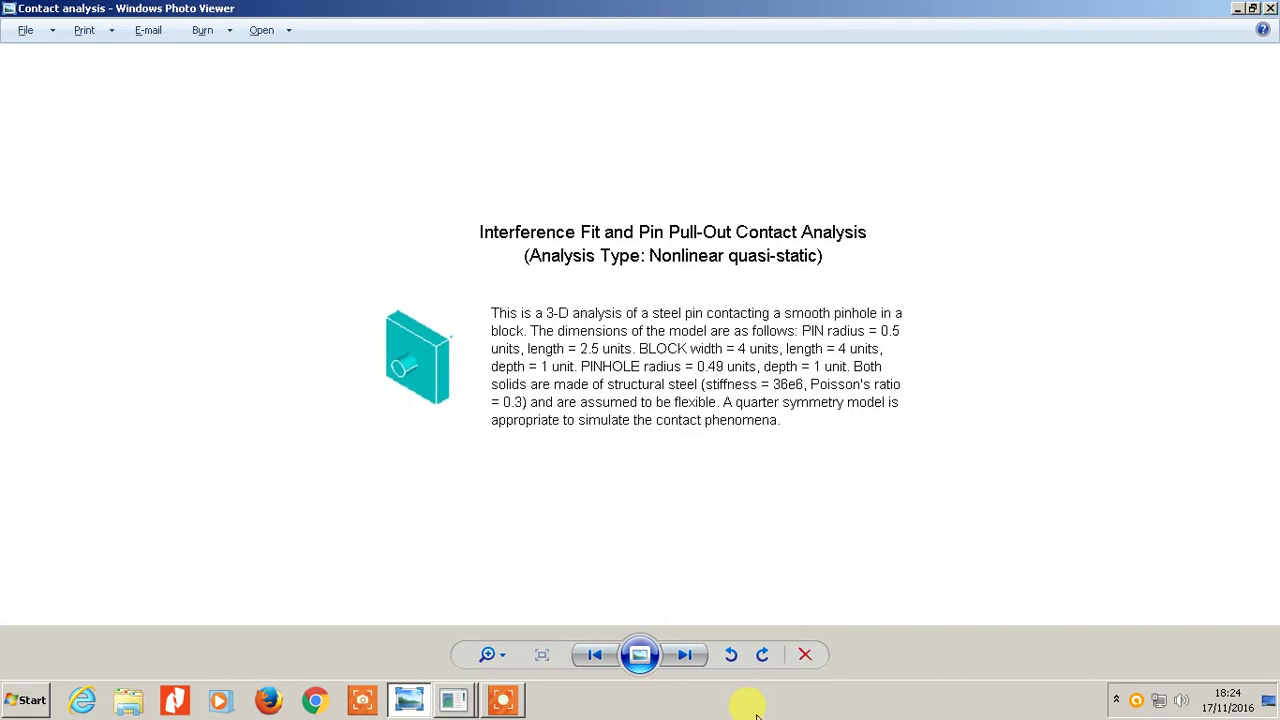
Step: Switch to ANSYS and start reading input from a file, going to the root of drive C
{"action": "key", "text": "alt+Tab"}
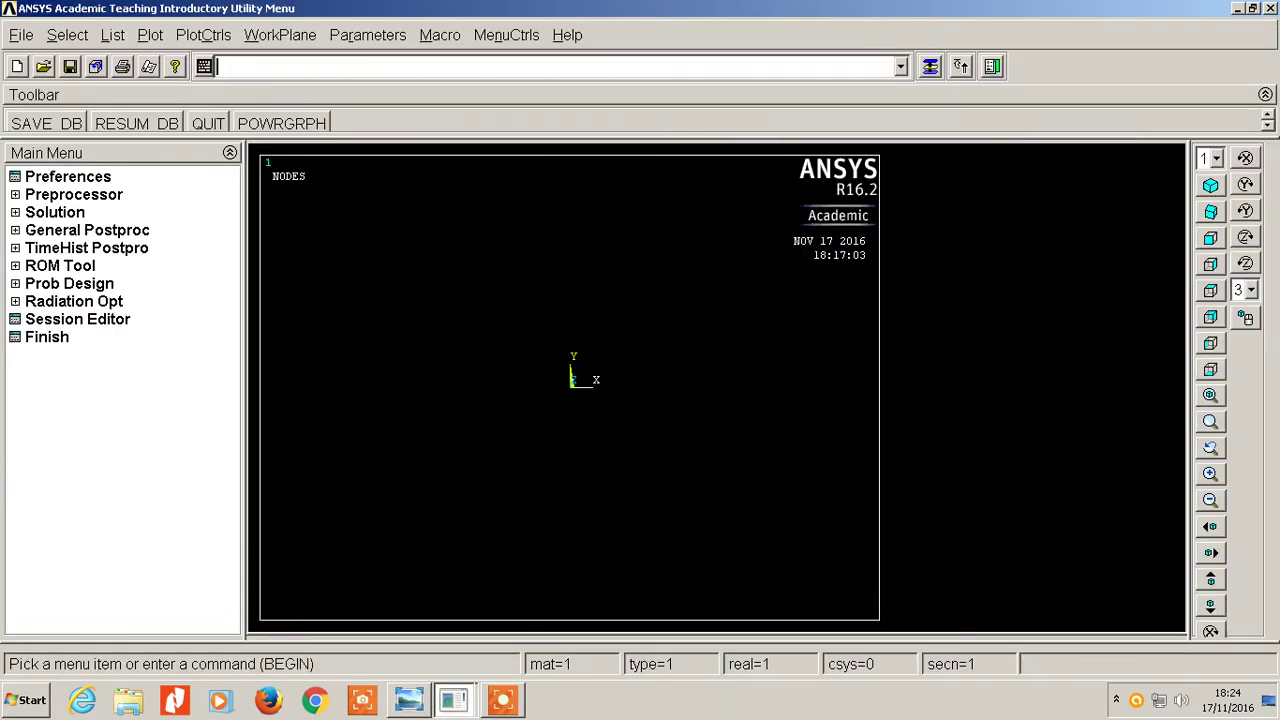
{"action": "left_click", "coordinate": [20, 36]}
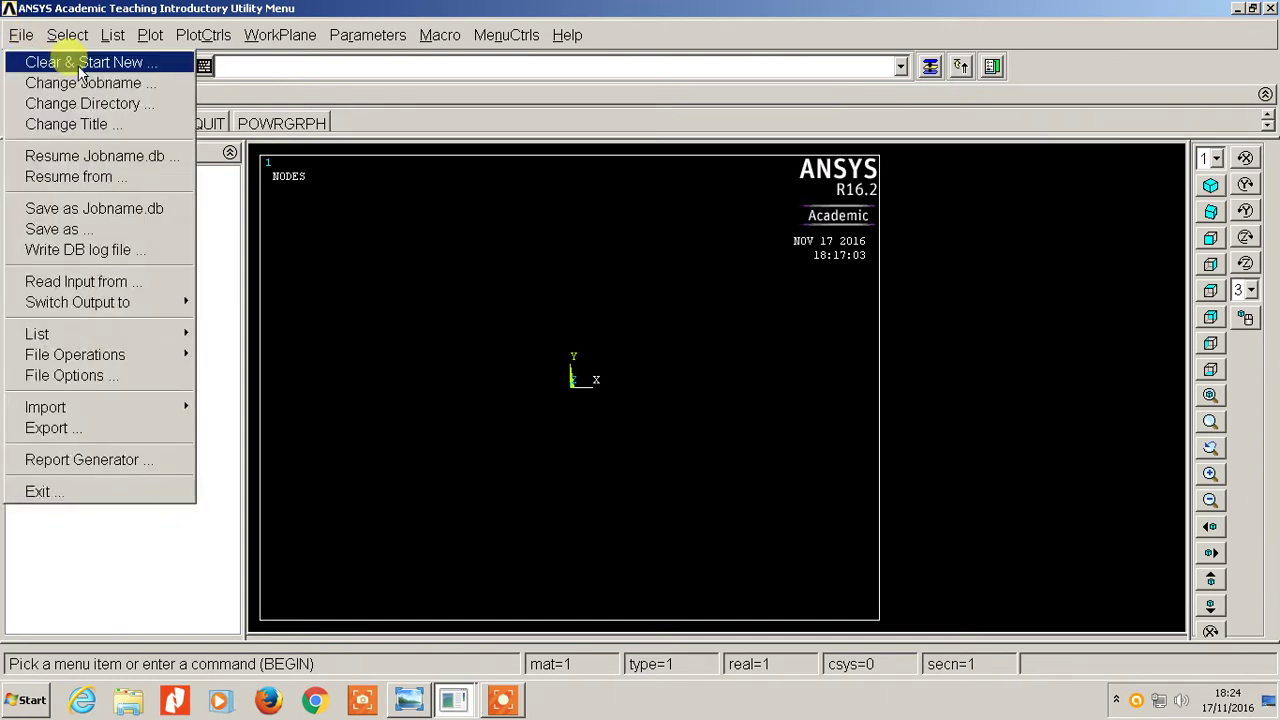
{"action": "left_click", "coordinate": [109, 281]}
{"action": "double_click", "coordinate": [237, 133]}
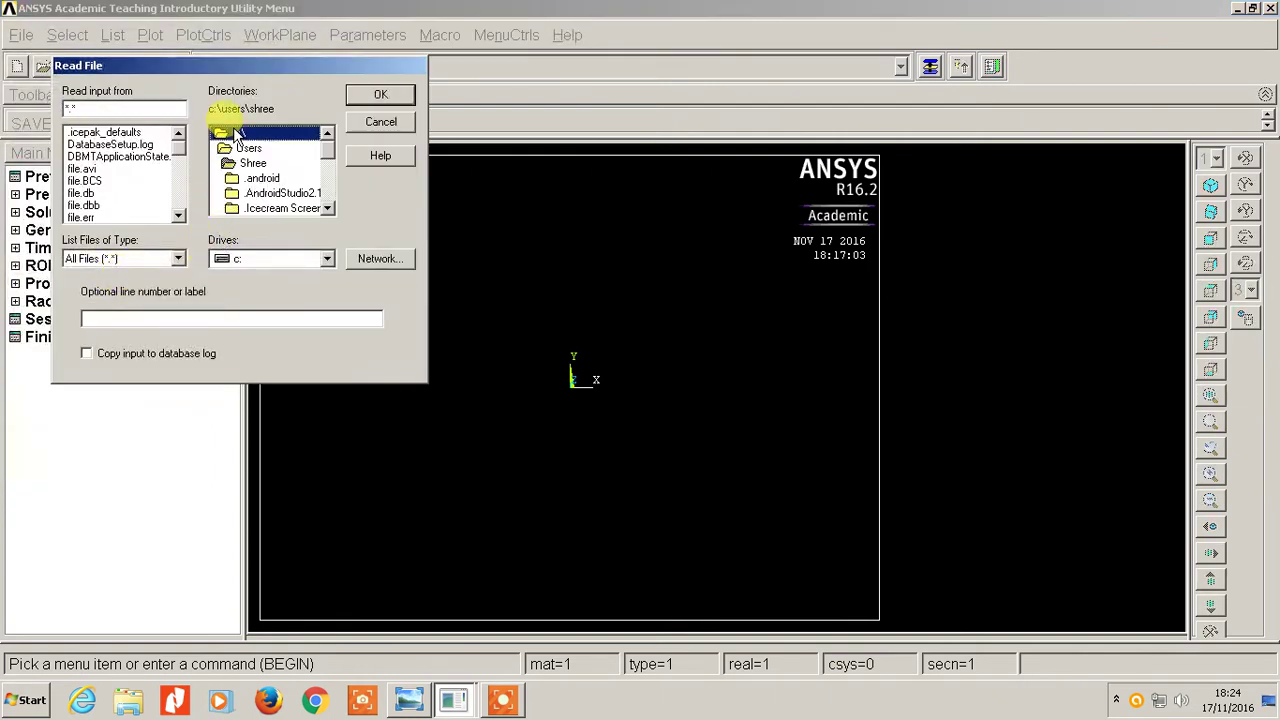
Step: Browse the input file directories to Program Files\ANSYS Inc
{"action": "left_click", "coordinate": [327, 211]}
{"action": "left_click", "coordinate": [327, 211]}
{"action": "left_click", "coordinate": [327, 211]}
{"action": "left_click", "coordinate": [327, 211]}
{"action": "left_click", "coordinate": [327, 211]}
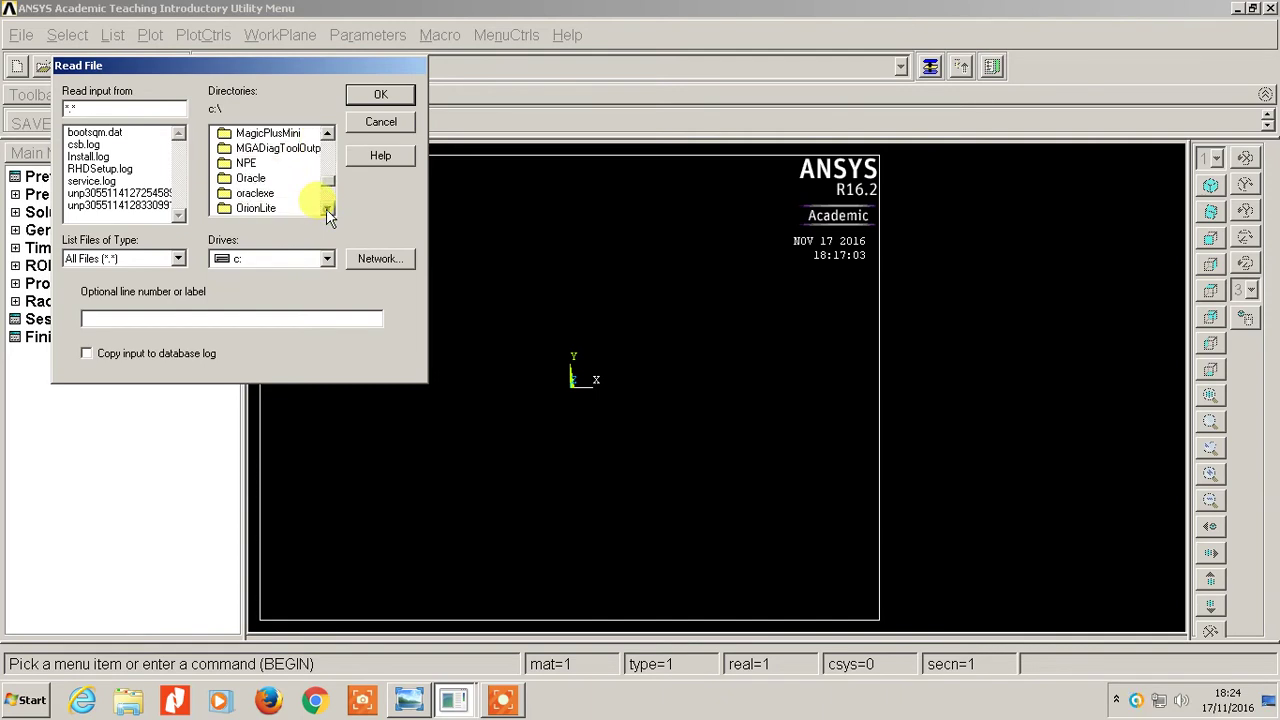
{"action": "left_click", "coordinate": [260, 178]}
{"action": "key", "text": "Down"}
{"action": "key", "text": "Down"}
{"action": "key", "text": "Down"}
{"action": "key", "text": "Down"}
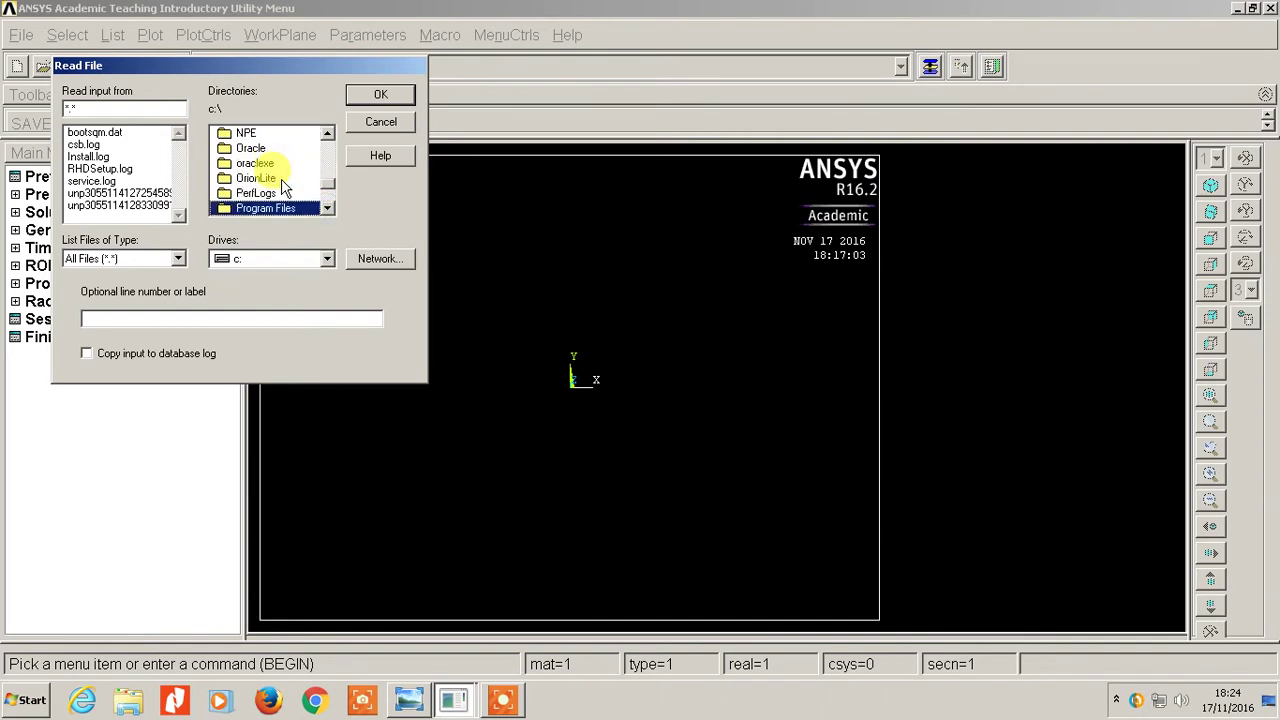
{"action": "double_click", "coordinate": [252, 204]}
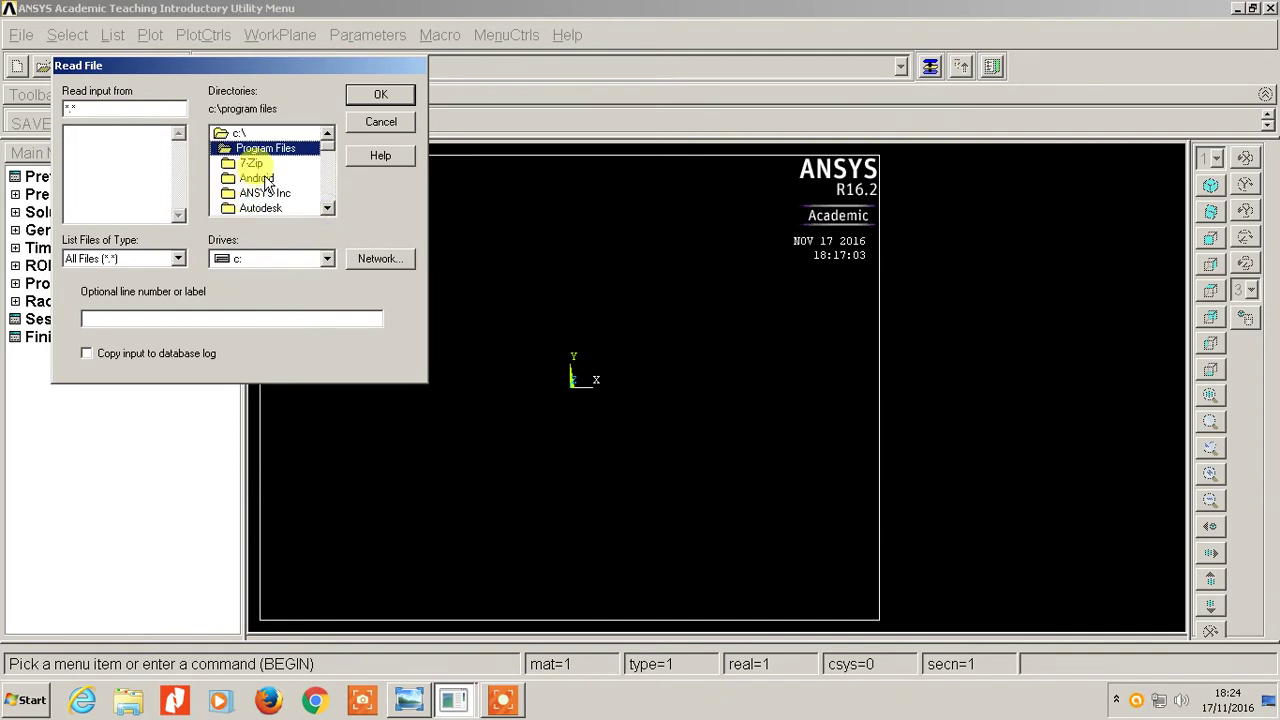
{"action": "double_click", "coordinate": [265, 193]}
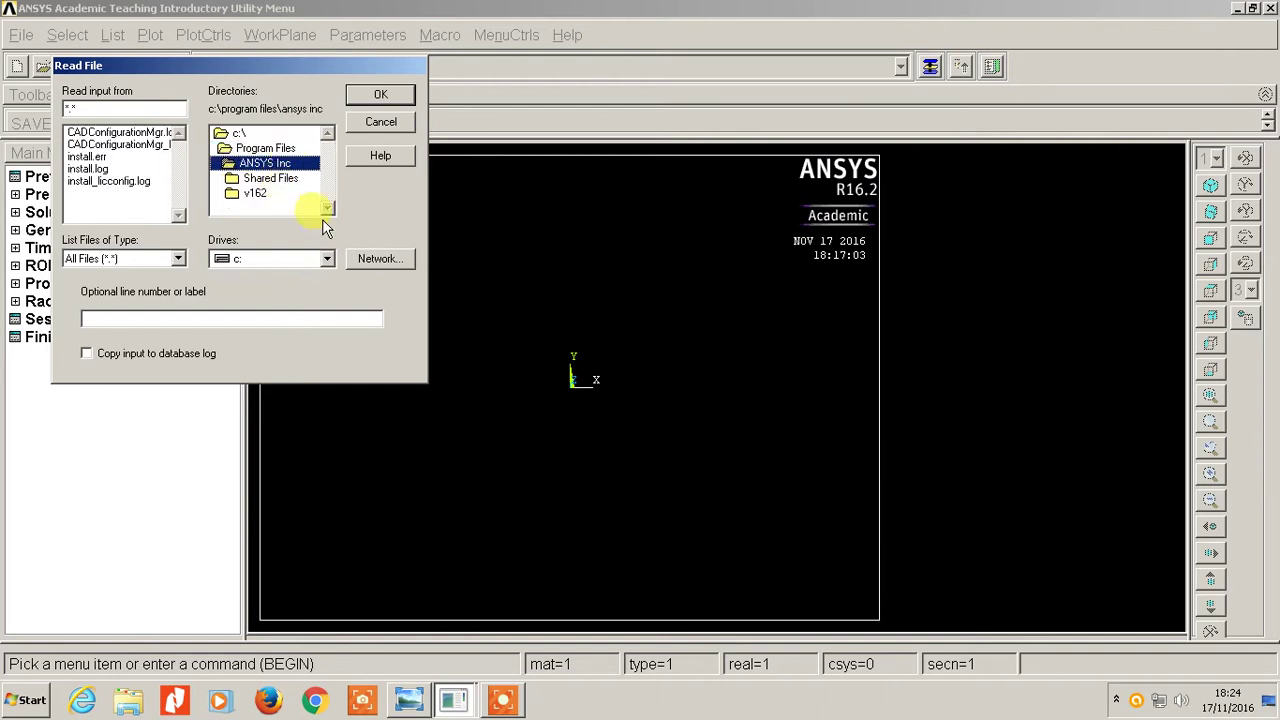
Step: Go to the v162\ansys\data\models folder and read the input file block.inp
{"action": "double_click", "coordinate": [263, 197]}
{"action": "left_click", "coordinate": [327, 207]}
{"action": "left_click", "coordinate": [327, 207]}
{"action": "left_click", "coordinate": [327, 207]}
{"action": "double_click", "coordinate": [259, 178]}
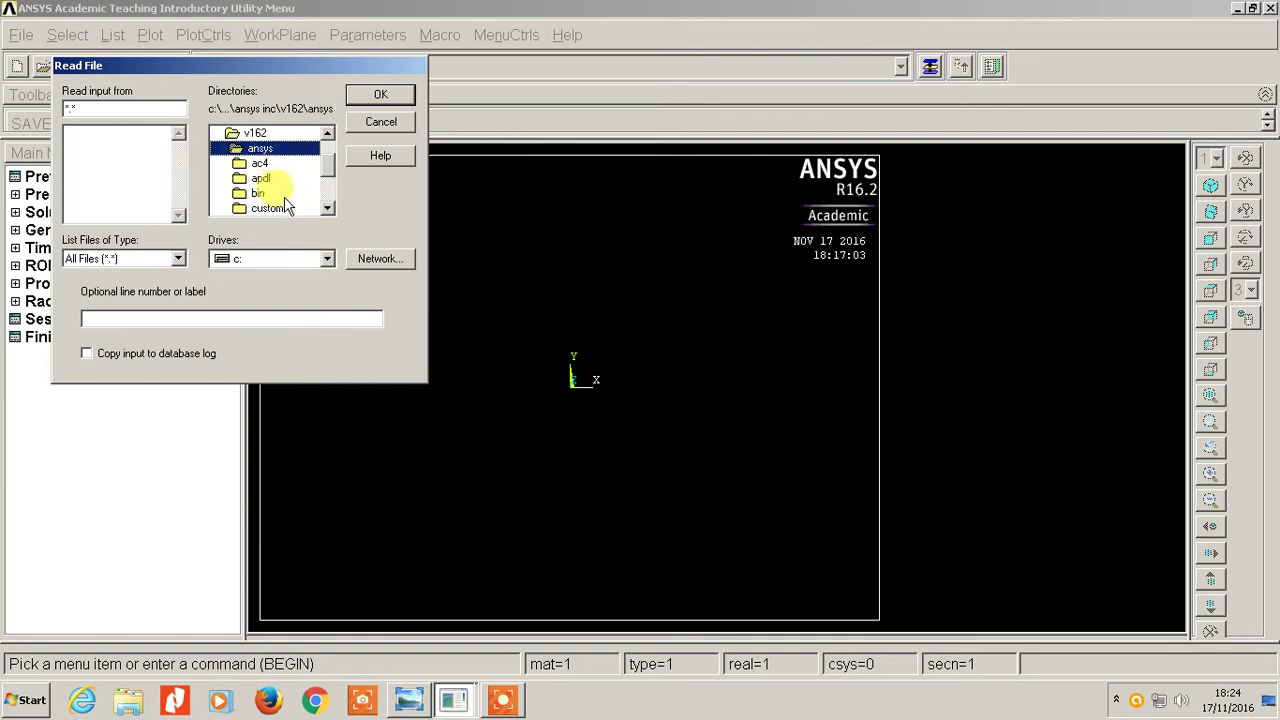
{"action": "left_click", "coordinate": [327, 207]}
{"action": "left_click", "coordinate": [327, 207]}
{"action": "left_click", "coordinate": [327, 207]}
{"action": "left_click", "coordinate": [268, 195]}
{"action": "double_click", "coordinate": [266, 194]}
{"action": "double_click", "coordinate": [270, 207]}
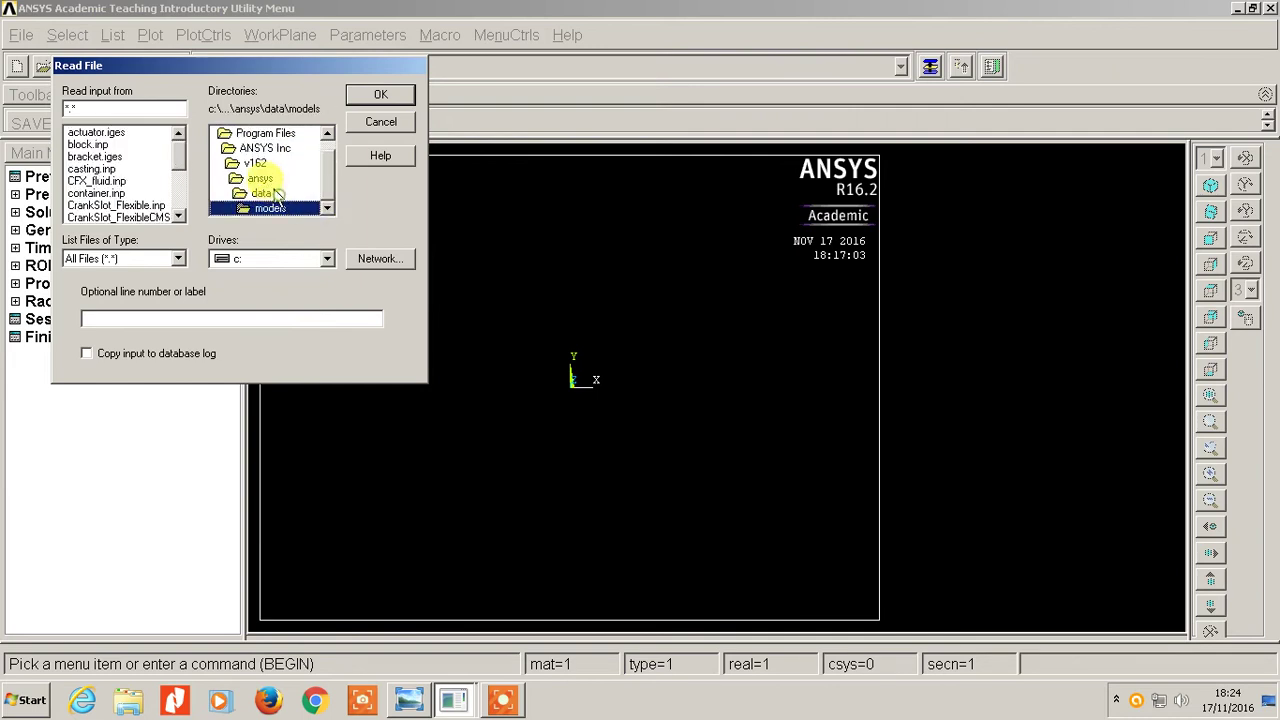
{"action": "left_click", "coordinate": [88, 144]}
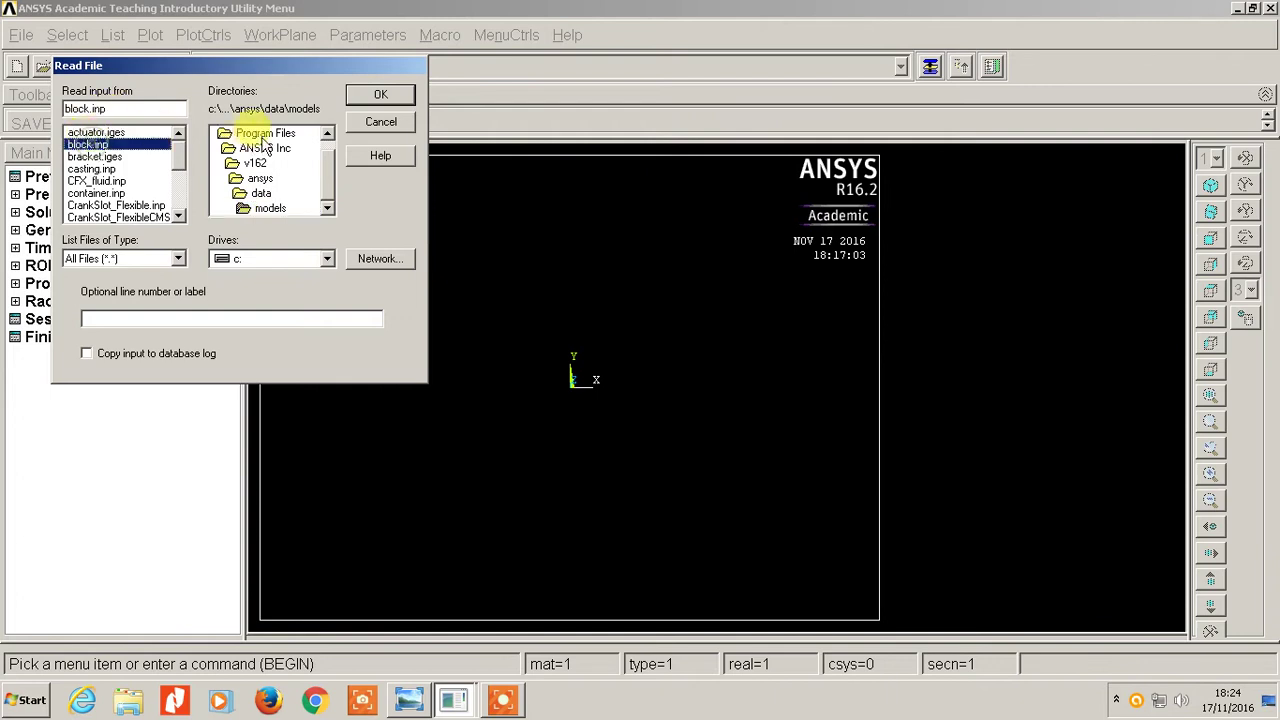
{"action": "left_click", "coordinate": [387, 96]}
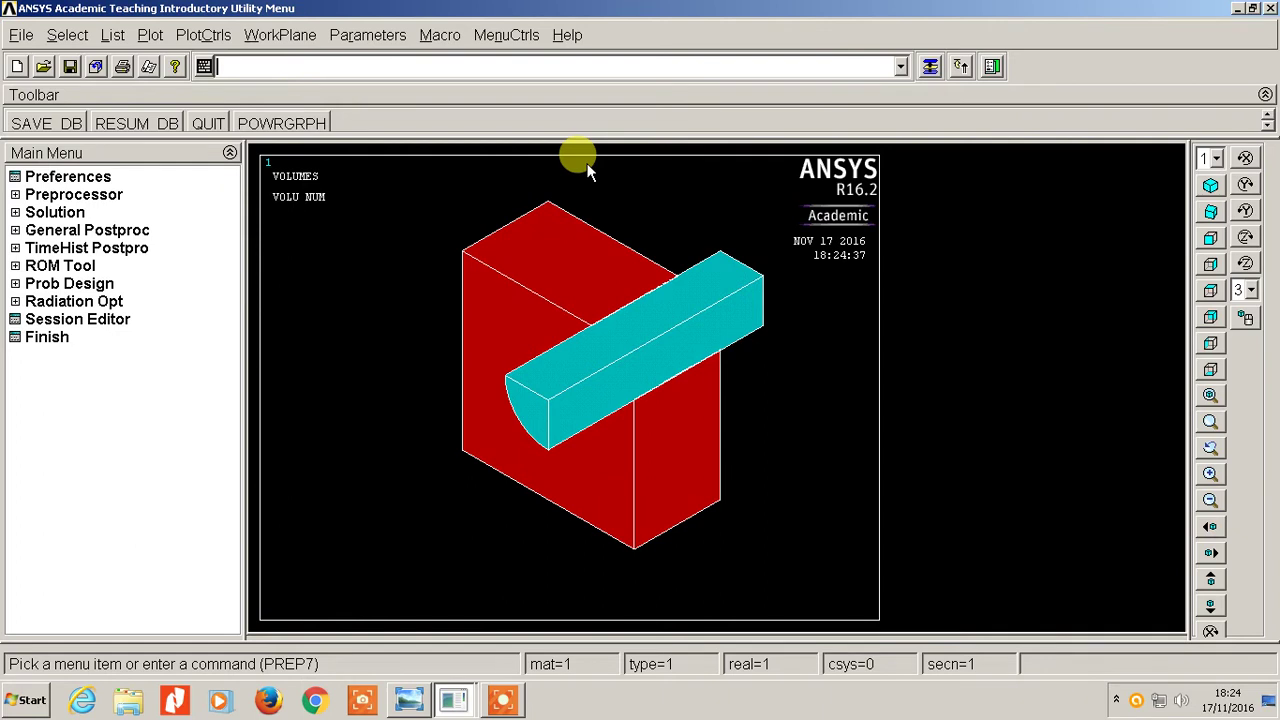
Step: Filter the interface preferences to the Structural discipline
{"action": "left_click", "coordinate": [60, 176]}
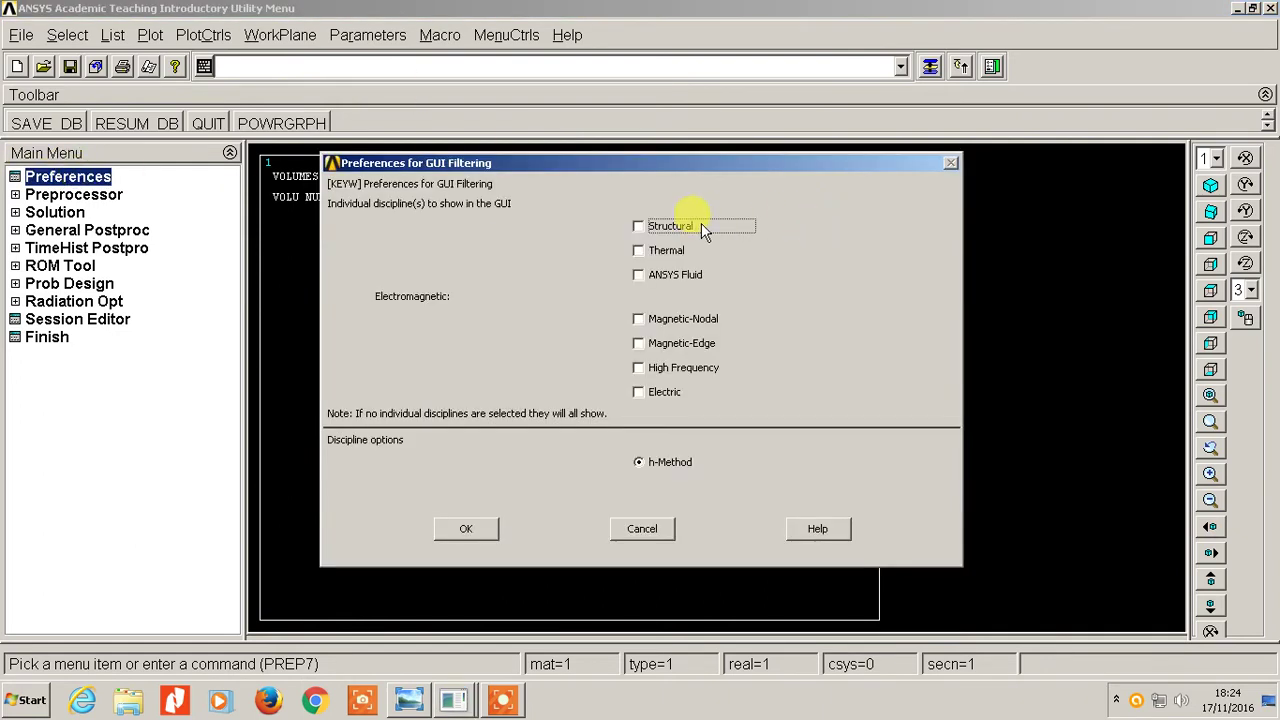
{"action": "left_click", "coordinate": [480, 522]}
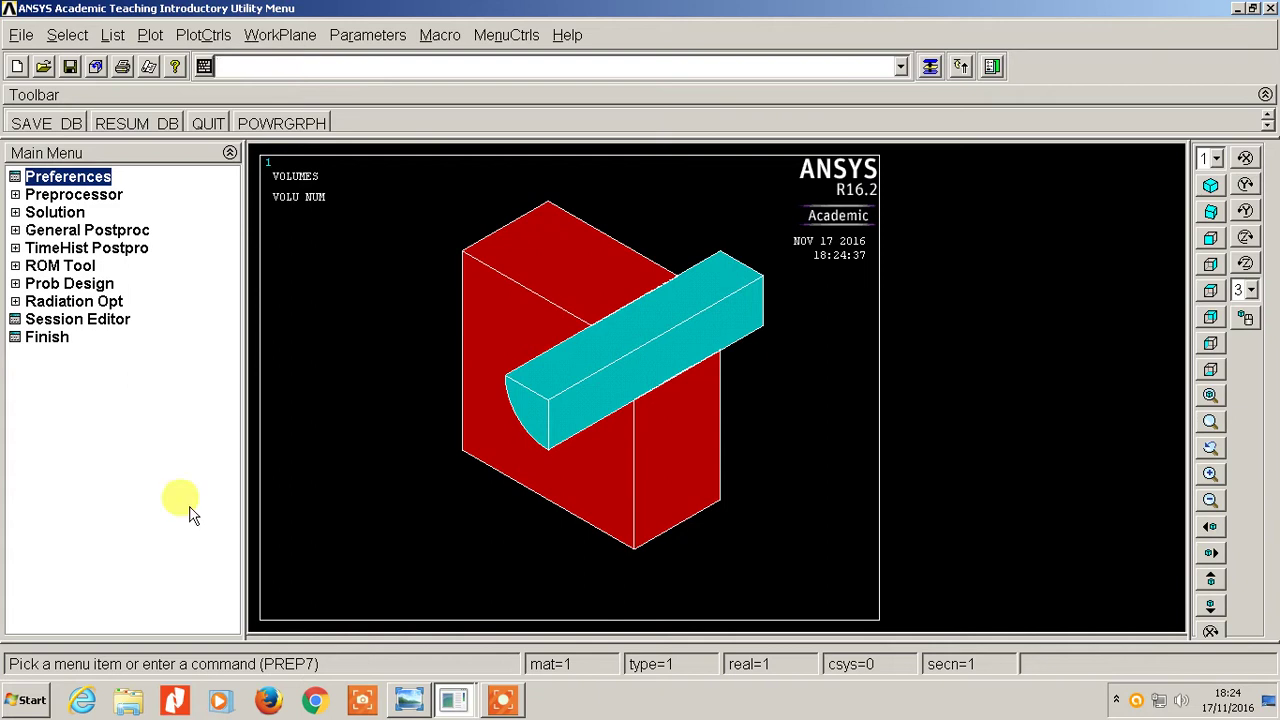
Step: Add the structural solid element type Brick 8 node 185 as element type 1
{"action": "left_click", "coordinate": [106, 194]}
{"action": "left_click", "coordinate": [90, 212]}
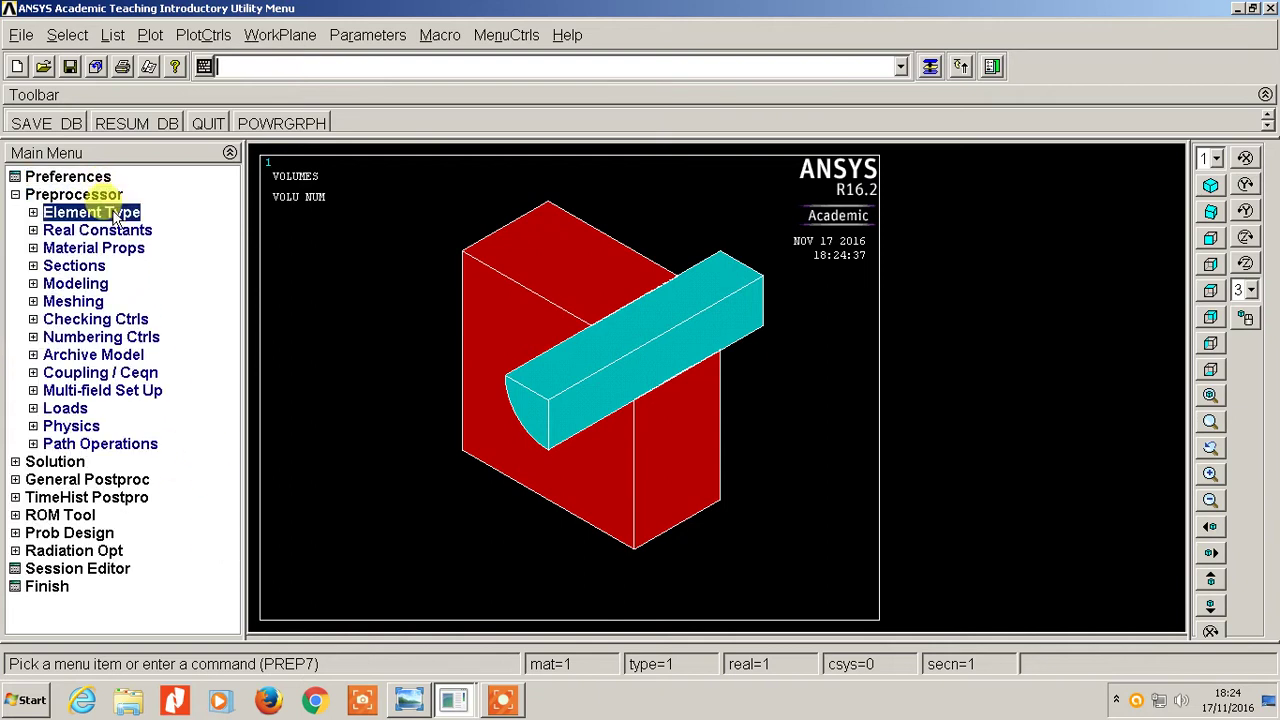
{"action": "left_click", "coordinate": [100, 230]}
{"action": "left_click", "coordinate": [163, 472]}
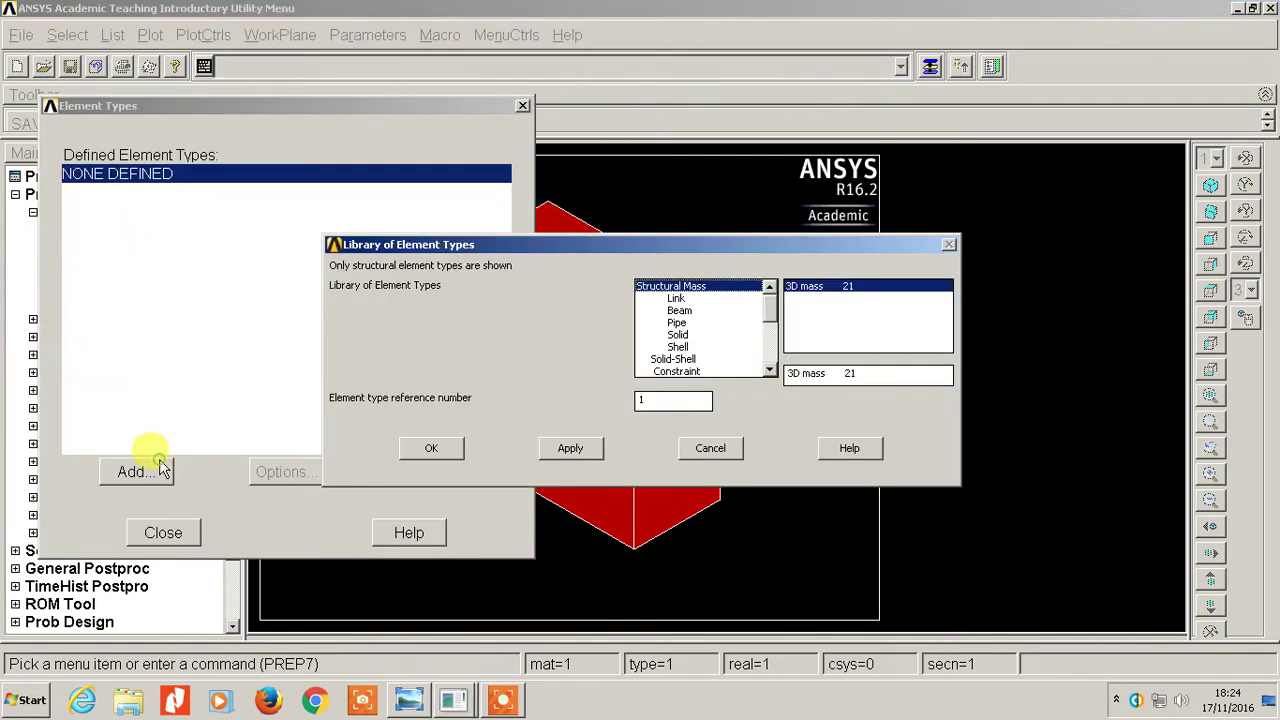
{"action": "left_click", "coordinate": [682, 336]}
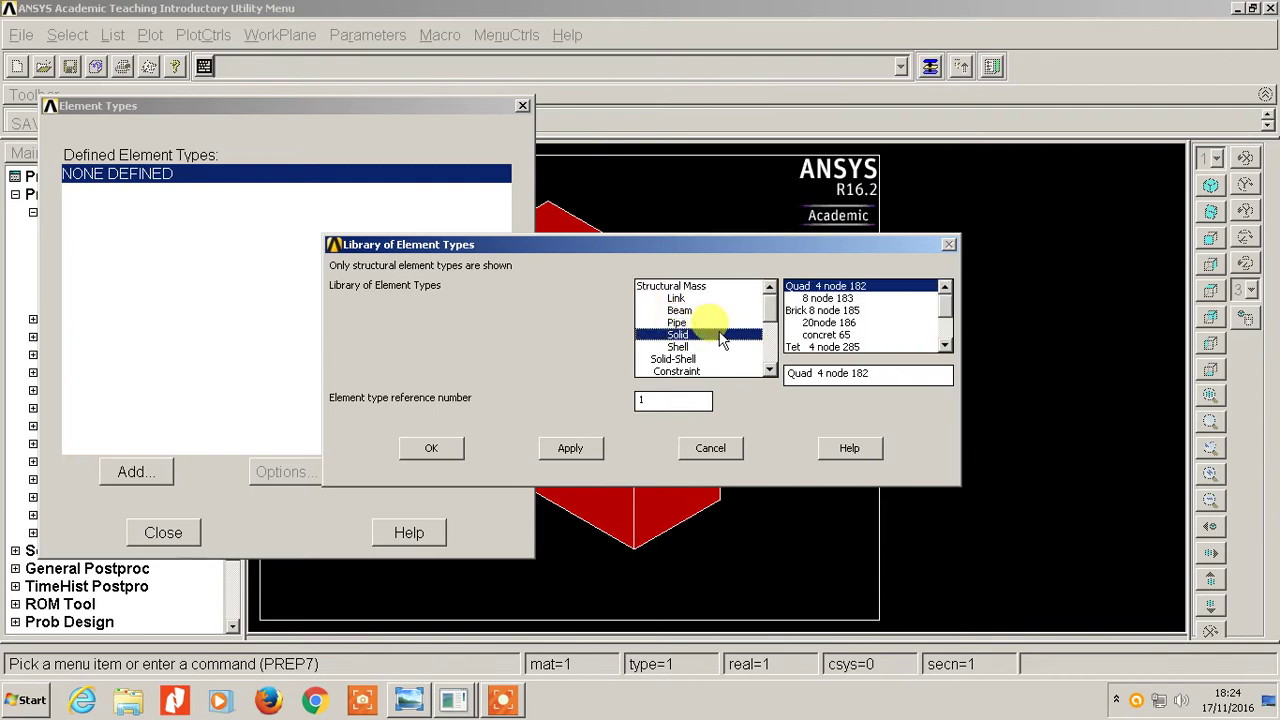
{"action": "left_click", "coordinate": [812, 310]}
{"action": "left_click", "coordinate": [428, 445]}
{"action": "left_click", "coordinate": [163, 533]}
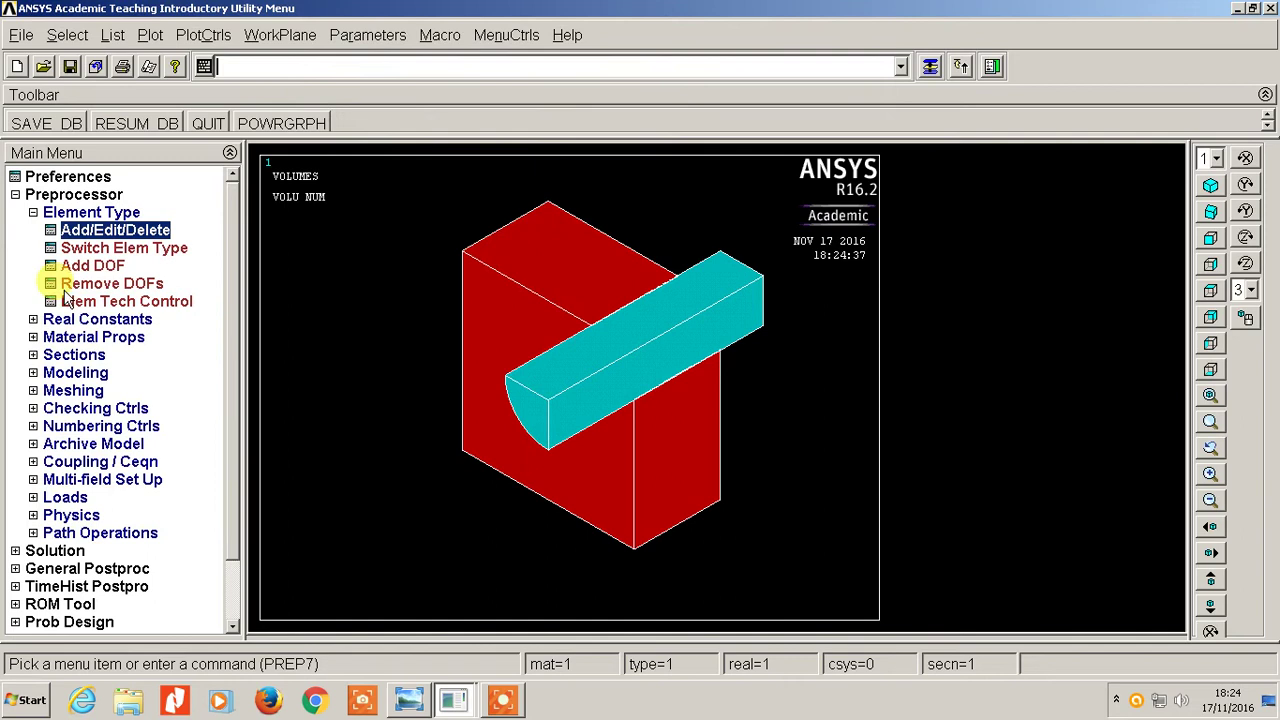
Step: Define material model 1 as structural linear elastic isotropic with EX 36e6 and PRXY 0.3
{"action": "left_click", "coordinate": [97, 317]}
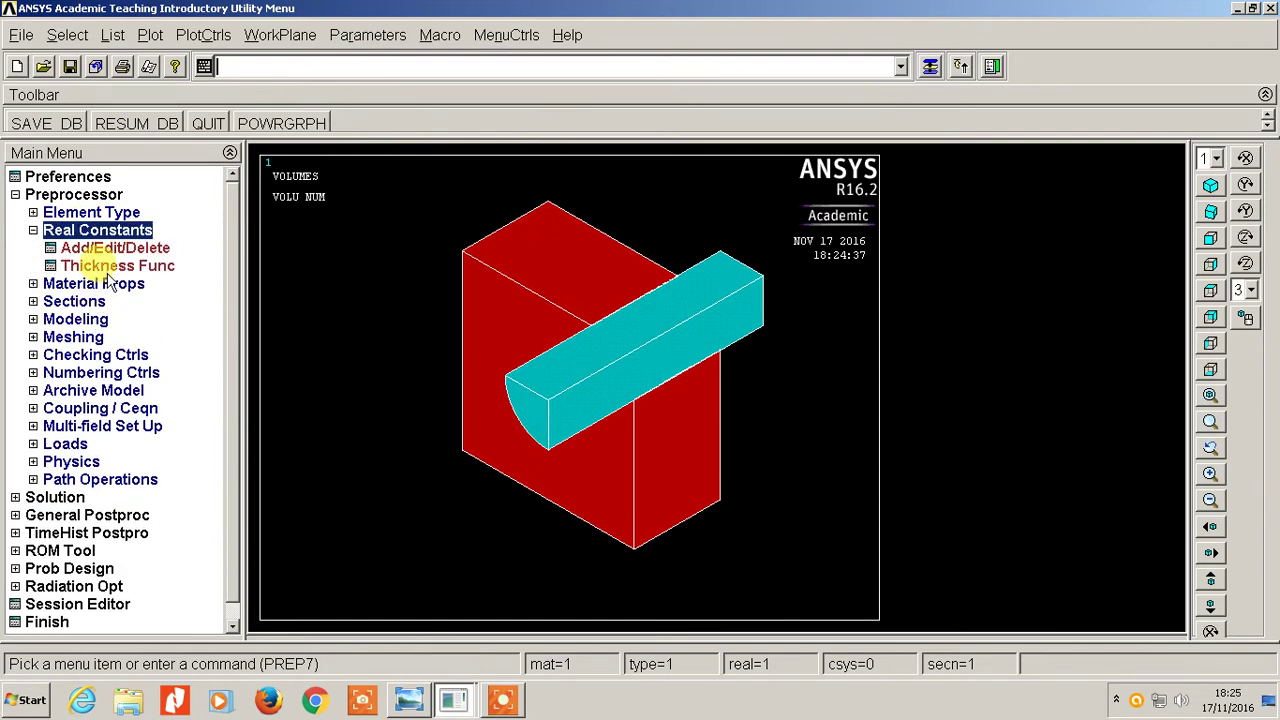
{"action": "left_click", "coordinate": [95, 284]}
{"action": "left_click", "coordinate": [138, 322]}
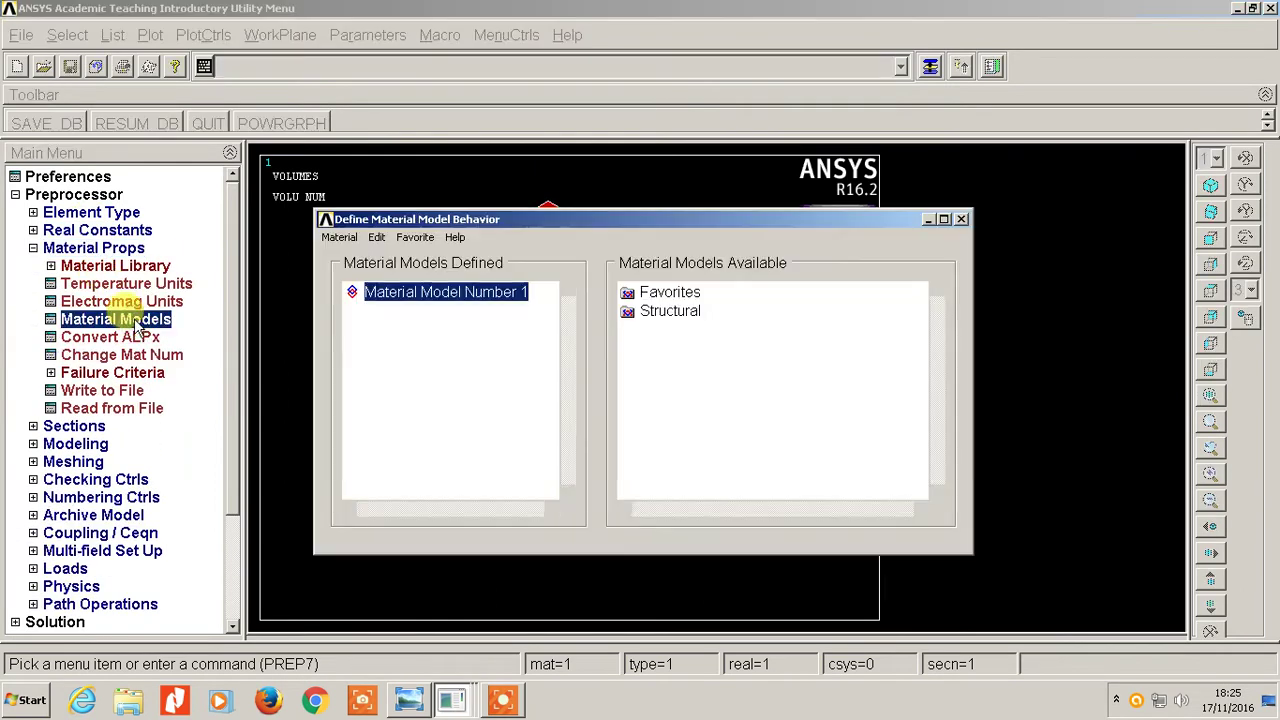
{"action": "double_click", "coordinate": [676, 313]}
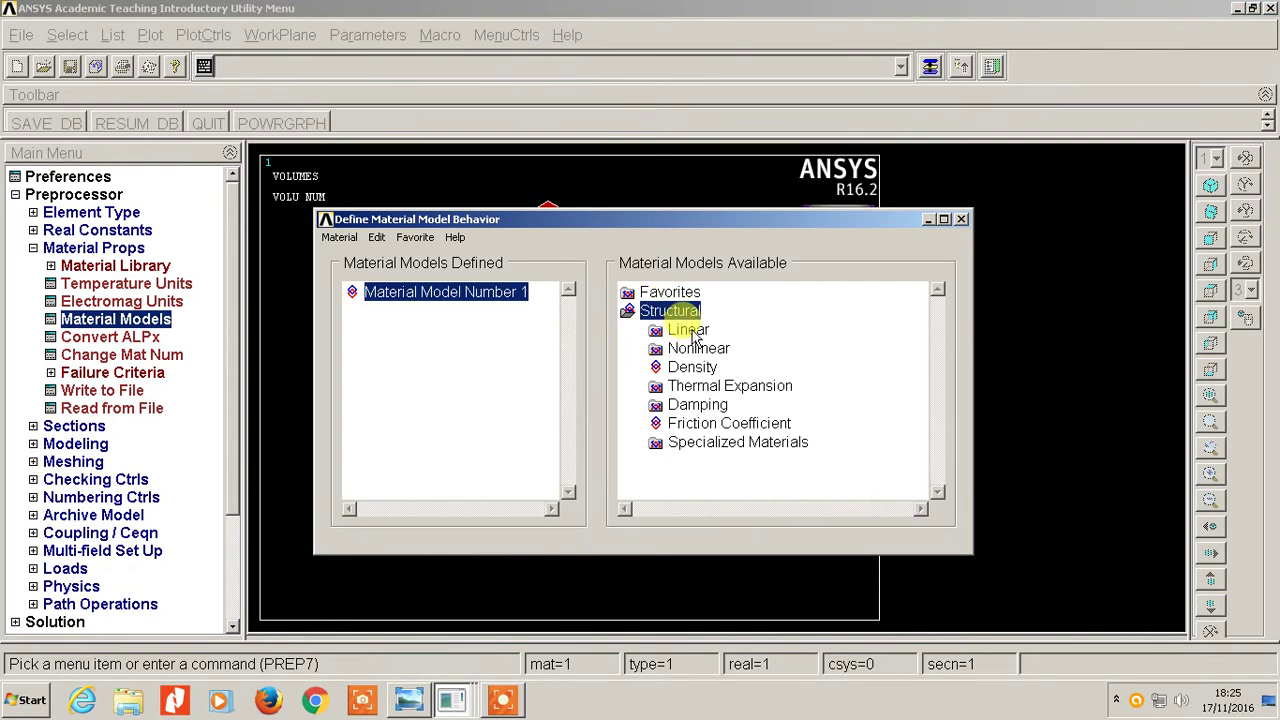
{"action": "double_click", "coordinate": [688, 330]}
{"action": "double_click", "coordinate": [717, 348]}
{"action": "left_click", "coordinate": [750, 368]}
{"action": "double_click", "coordinate": [750, 368]}
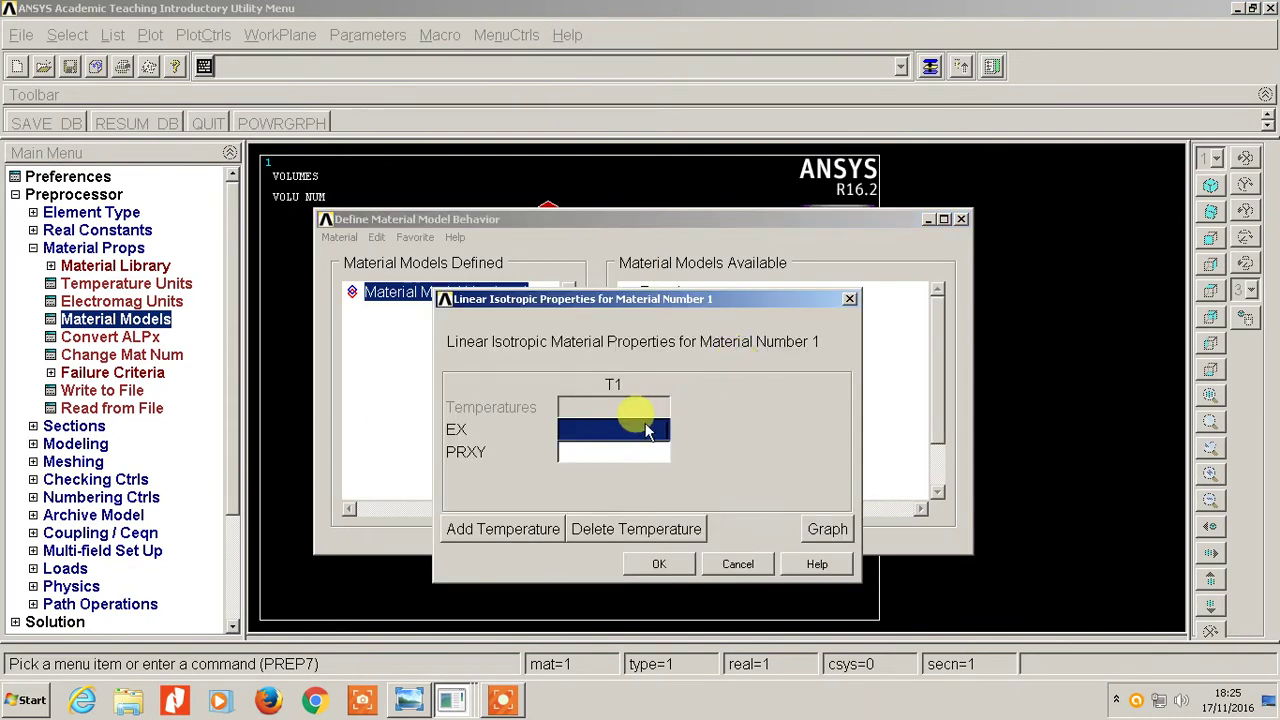
{"action": "type", "text": "36e6"}
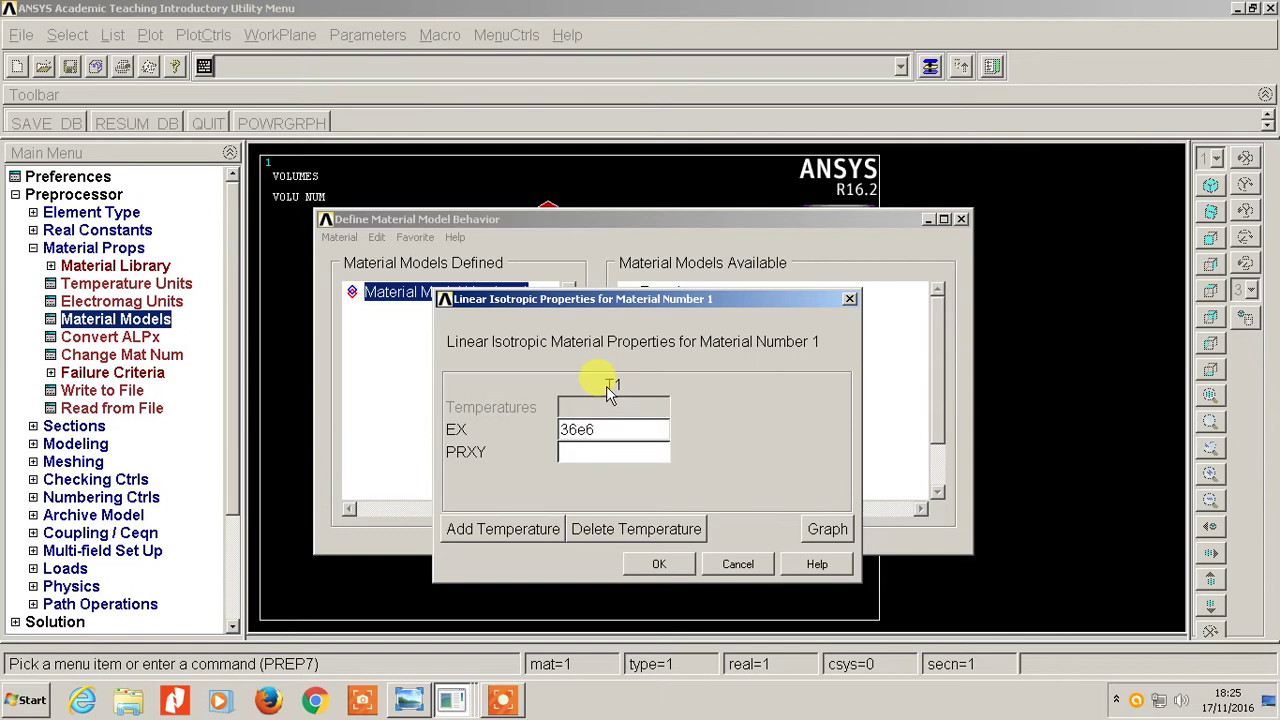
{"action": "key", "text": "Tab"}
{"action": "type", "text": "0.3"}
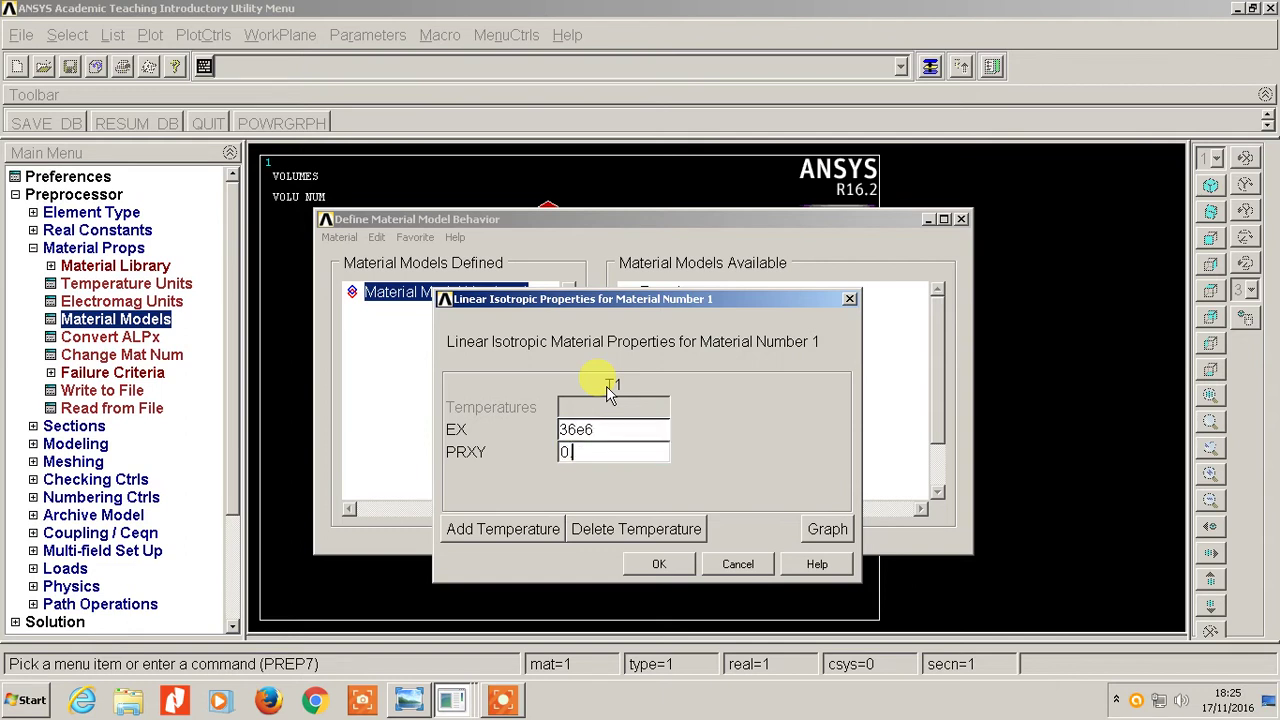
{"action": "left_click", "coordinate": [660, 565]}
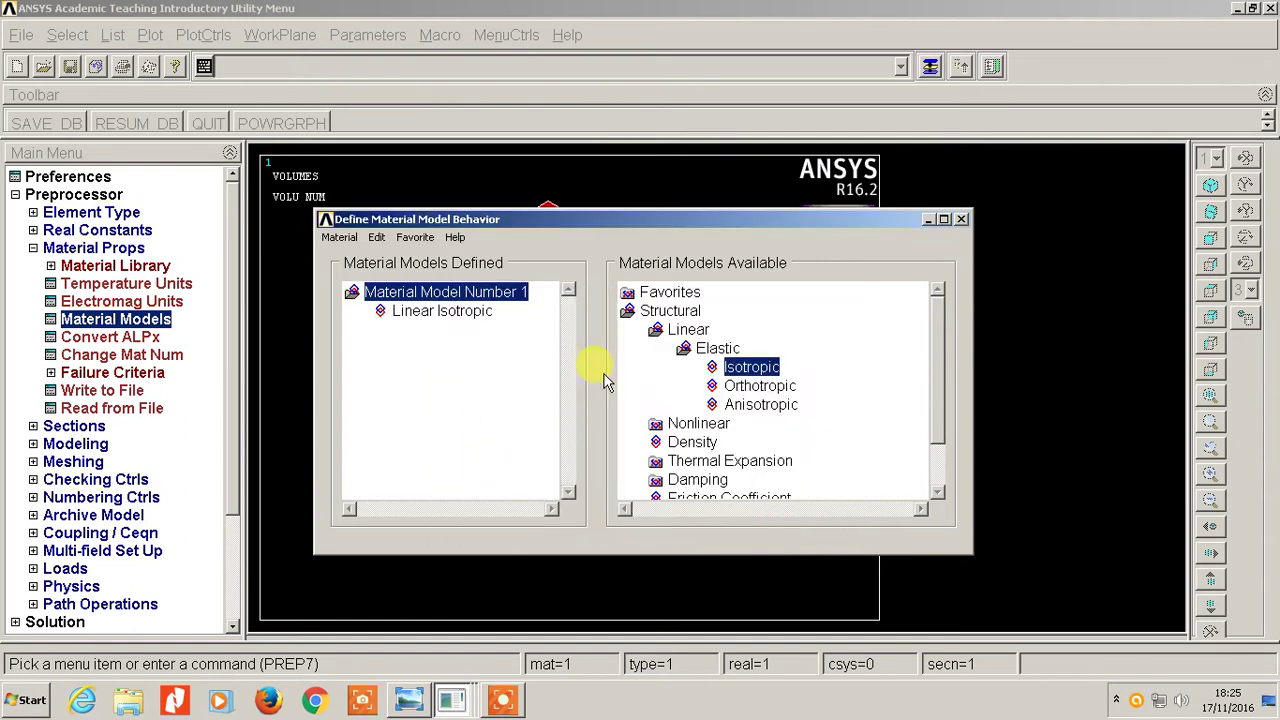
{"action": "left_click", "coordinate": [962, 219]}
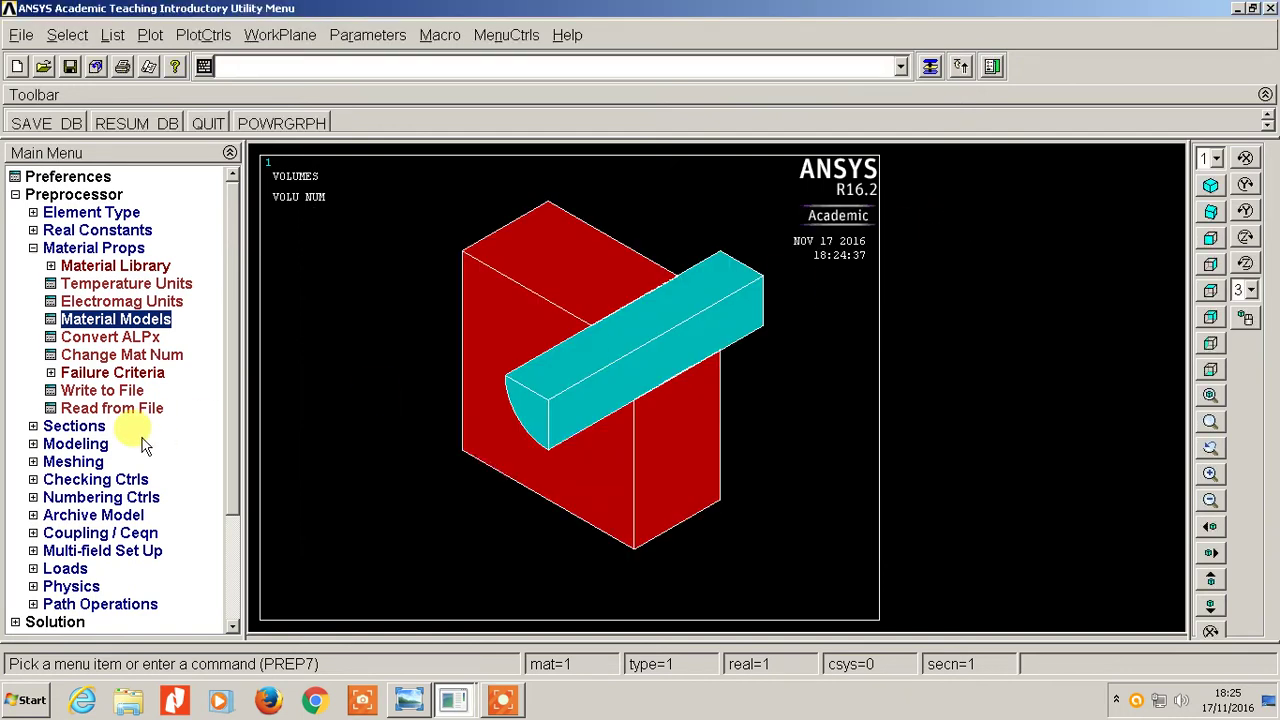
Step: Set 3 element divisions on the two straight edges of the pin's front end face, with KYNDIV set to No
{"action": "left_click", "coordinate": [73, 462]}
{"action": "left_click", "coordinate": [100, 337]}
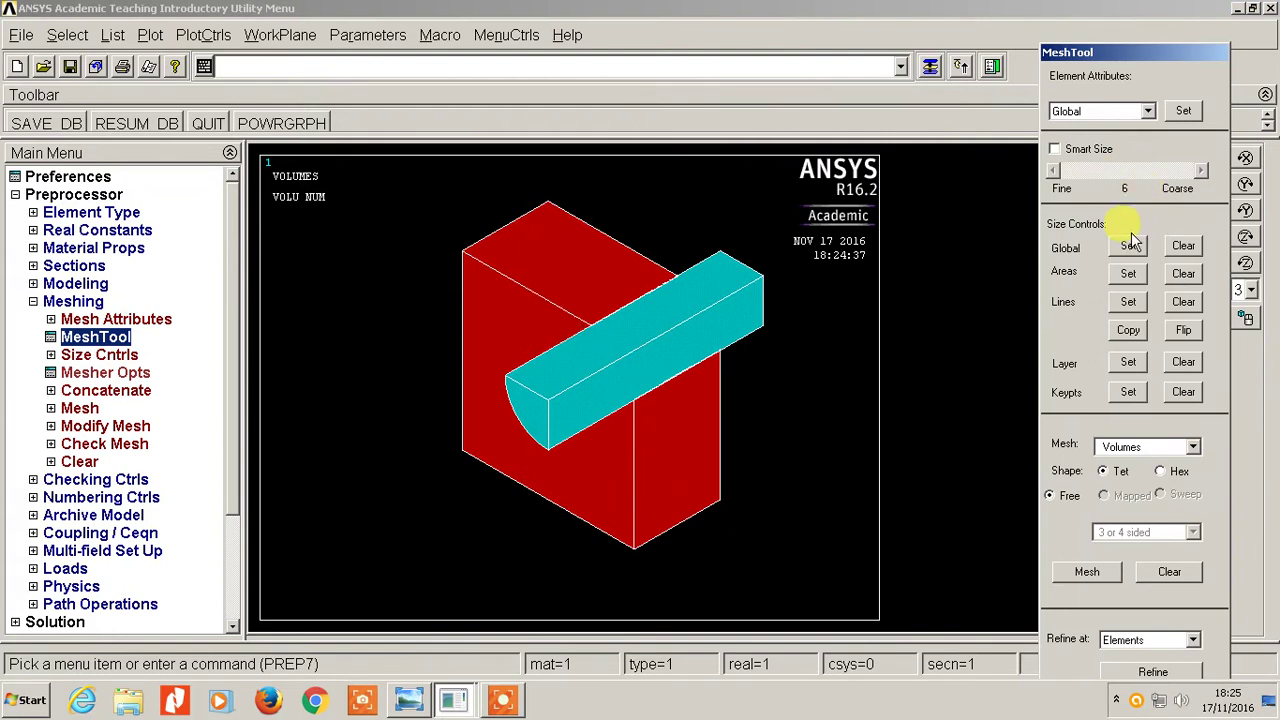
{"action": "left_click", "coordinate": [1128, 301]}
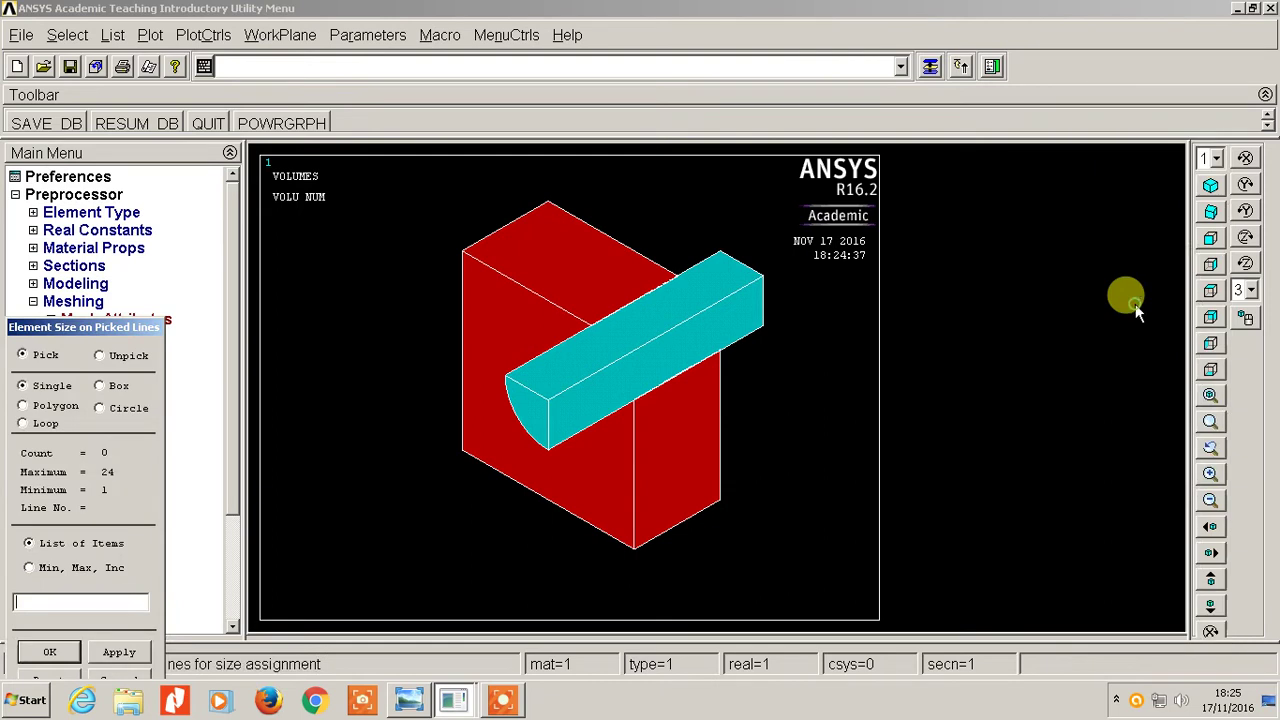
{"action": "left_click", "coordinate": [512, 381]}
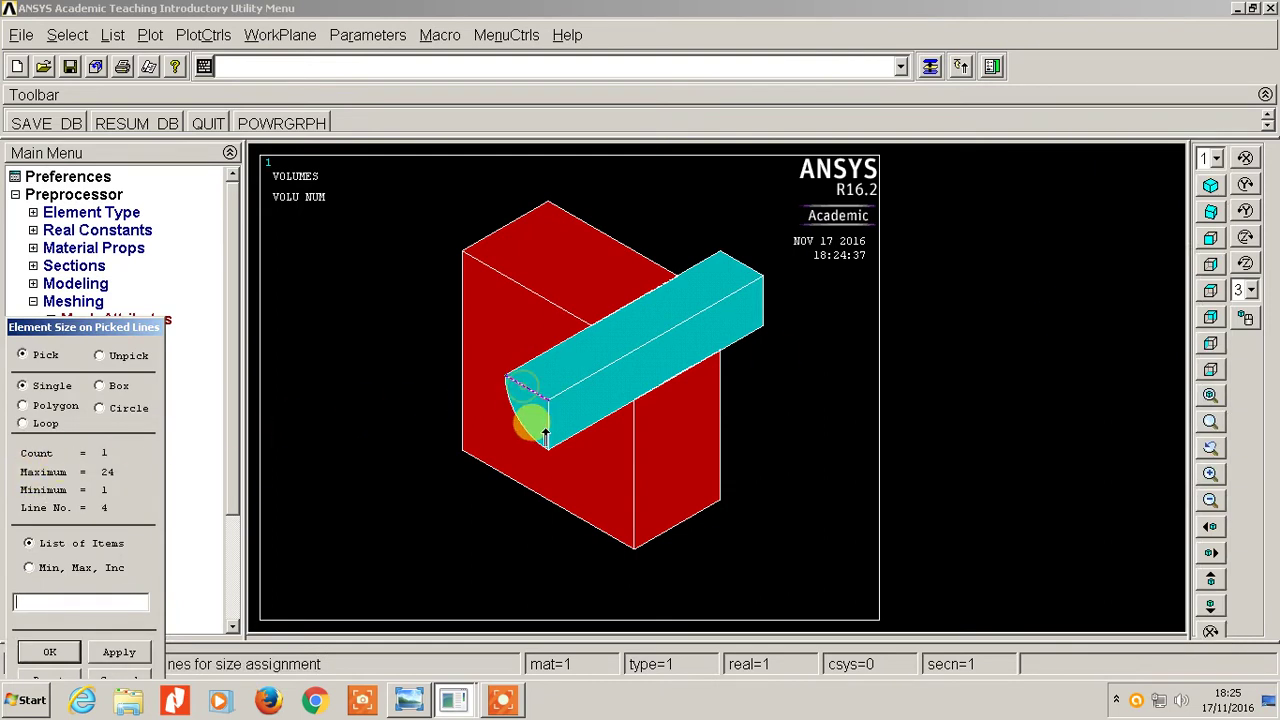
{"action": "left_click", "coordinate": [49, 651]}
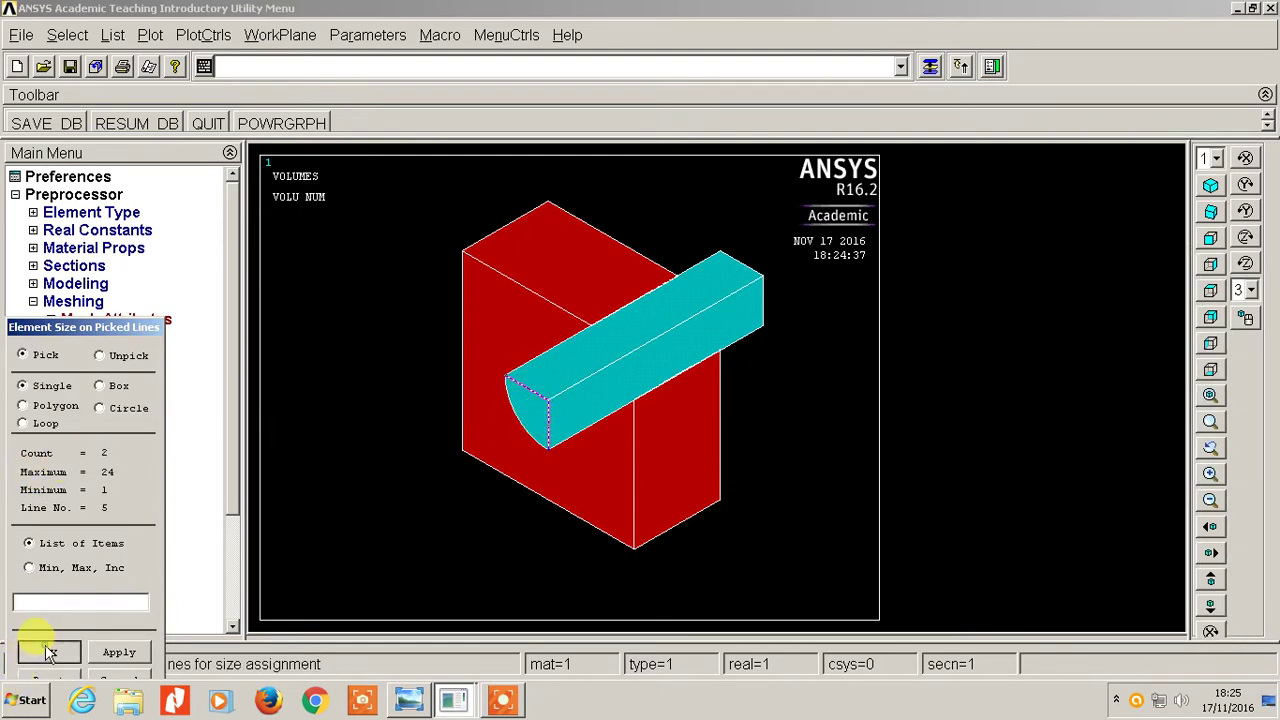
{"action": "left_click", "coordinate": [706, 307]}
{"action": "left_click", "coordinate": [724, 263]}
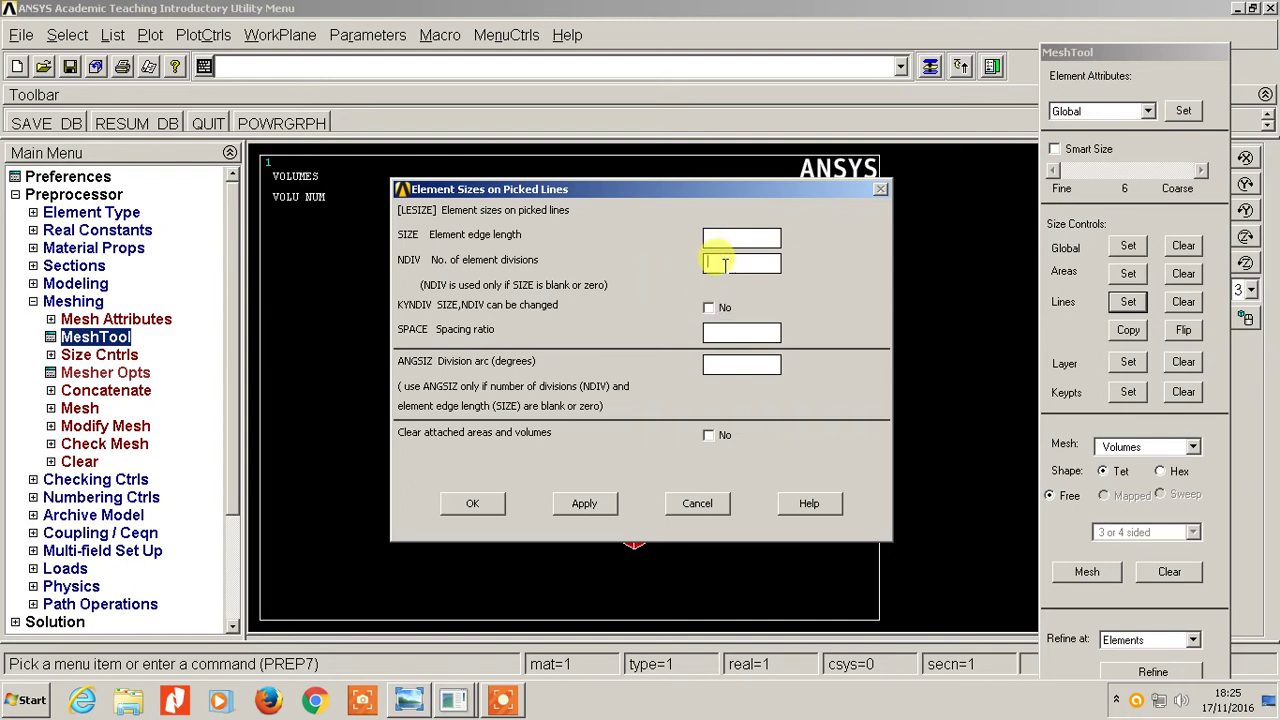
{"action": "type", "text": "3"}
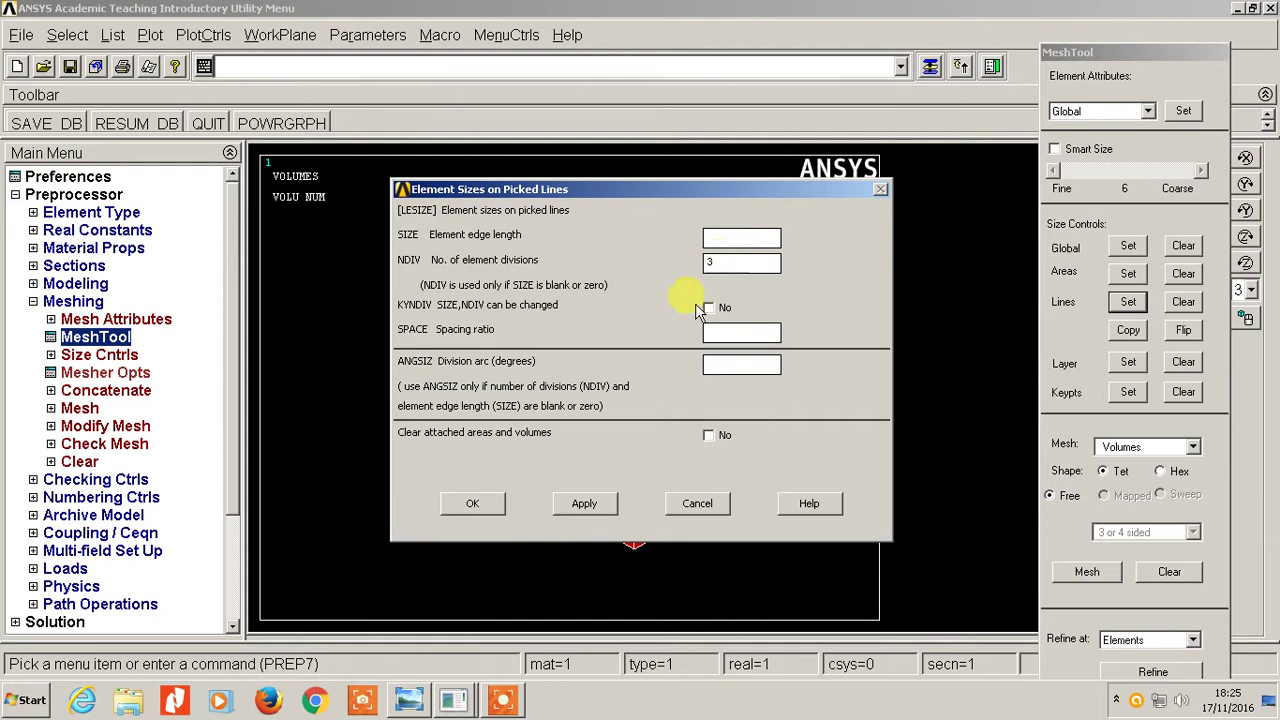
{"action": "left_click", "coordinate": [473, 504]}
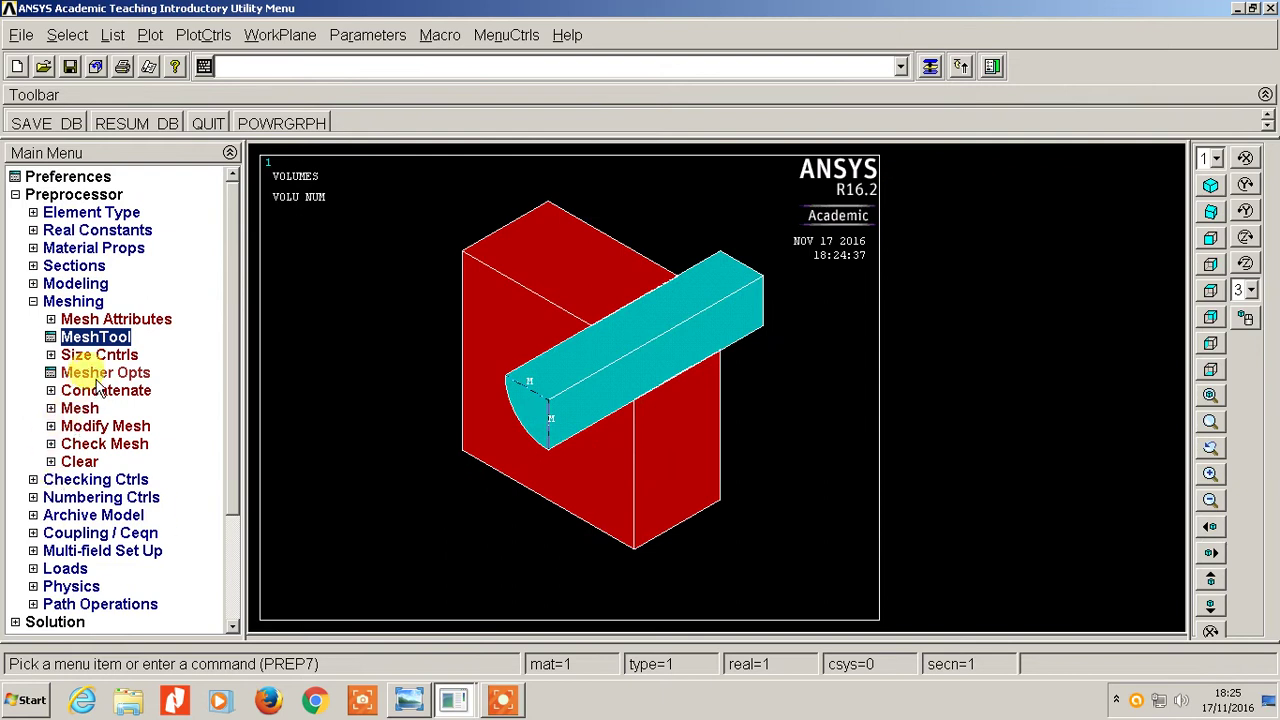
Step: Set 4 element divisions on the curved front edge of the block's hole, picked from a line plot
{"action": "left_click", "coordinate": [100, 337]}
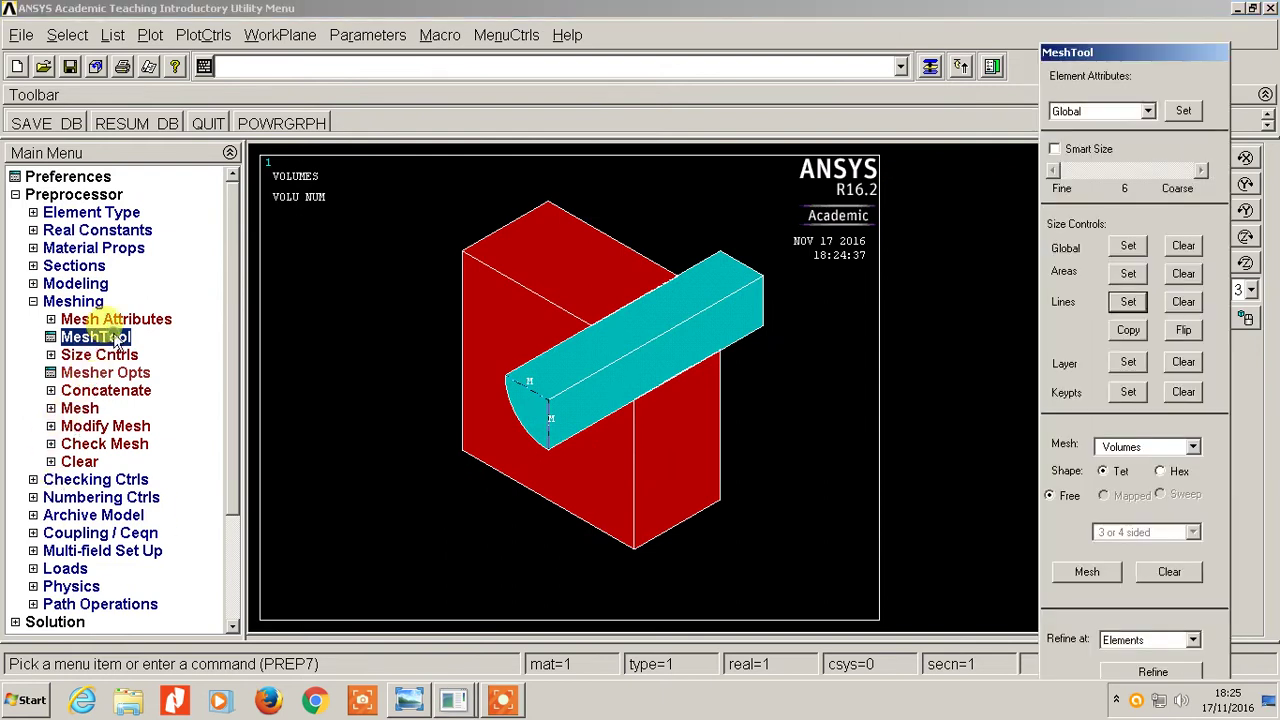
{"action": "left_click", "coordinate": [1127, 303]}
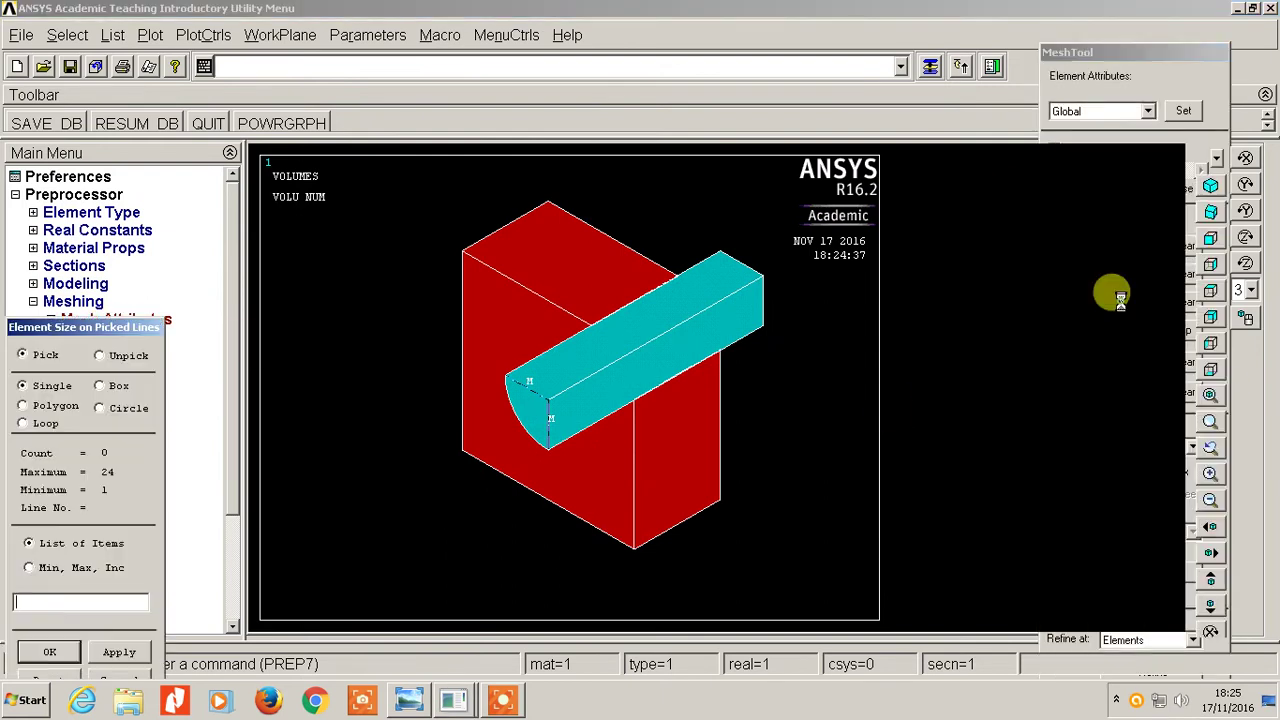
{"action": "left_click", "coordinate": [150, 35]}
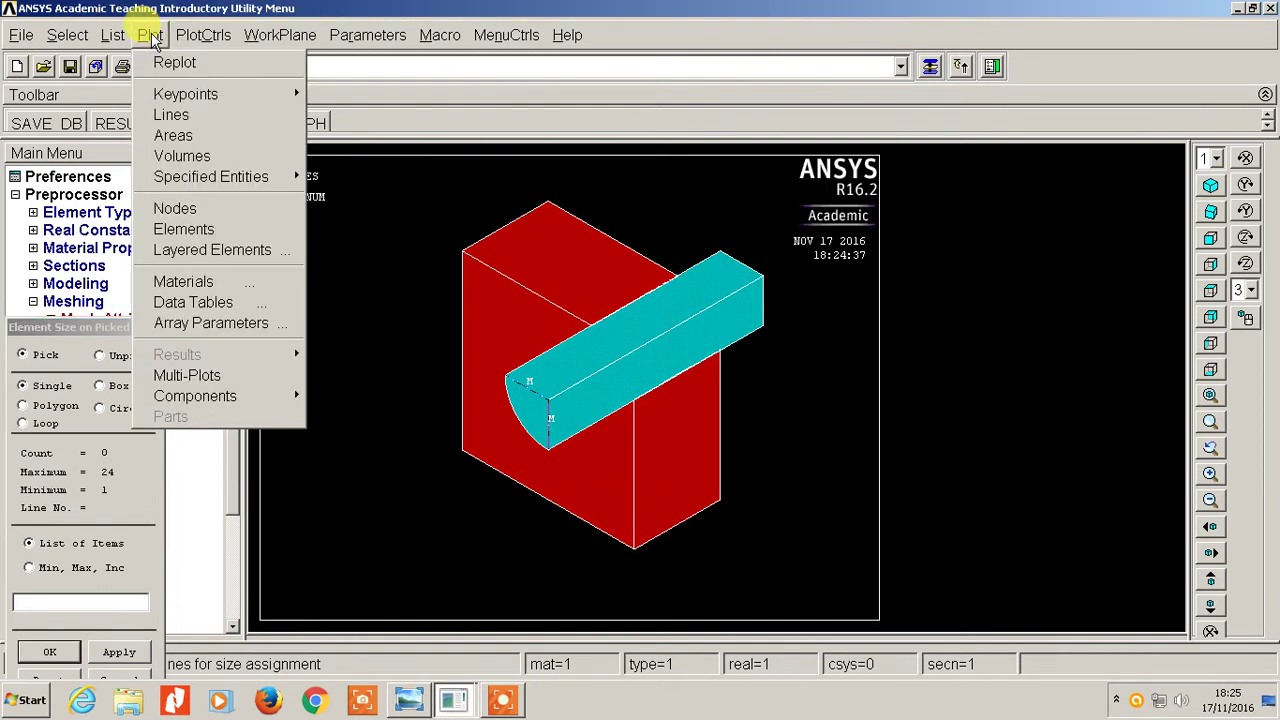
{"action": "left_click", "coordinate": [175, 115]}
{"action": "left_click", "coordinate": [591, 360]}
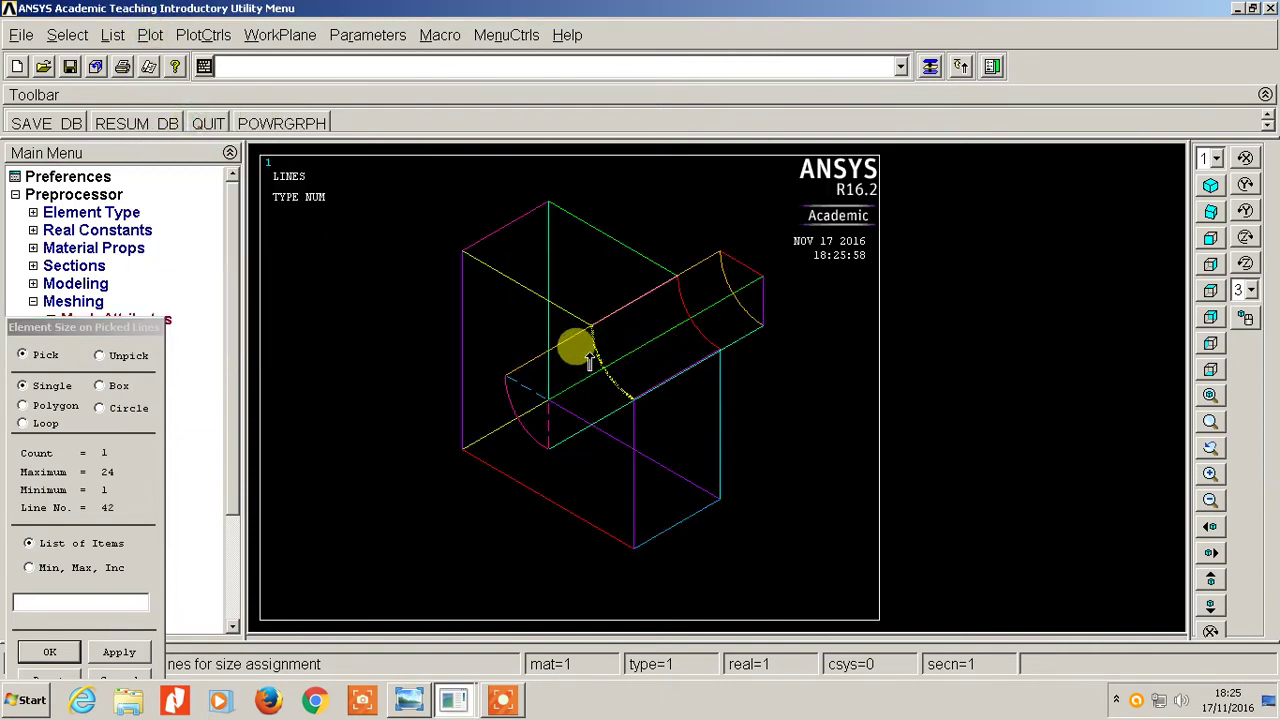
{"action": "left_click", "coordinate": [30, 652]}
{"action": "key", "text": "Tab"}
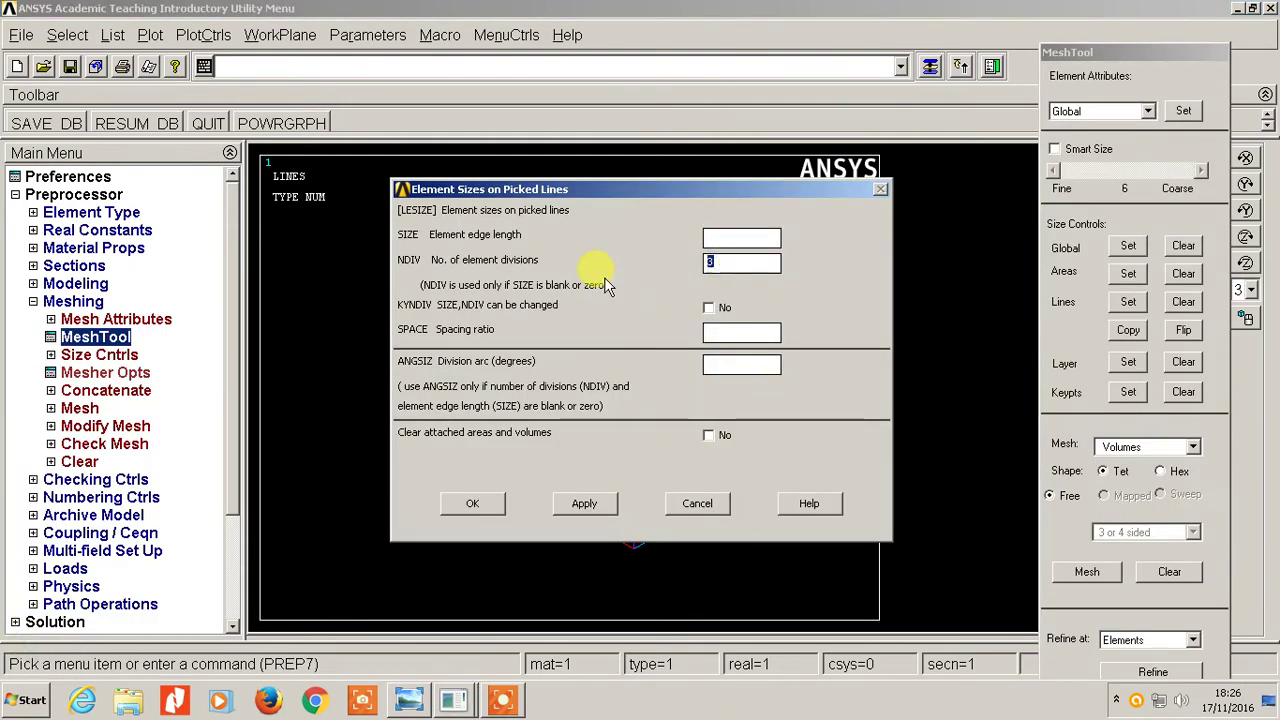
{"action": "type", "text": "4"}
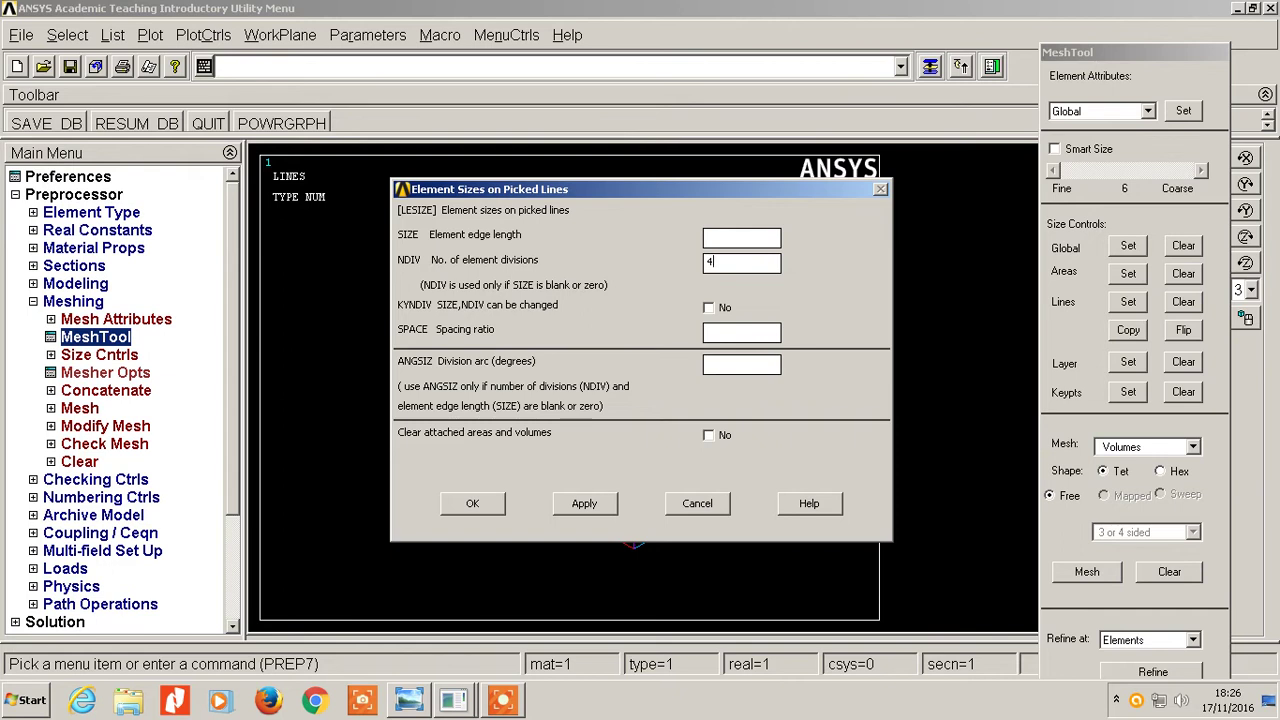
{"action": "left_click", "coordinate": [474, 504]}
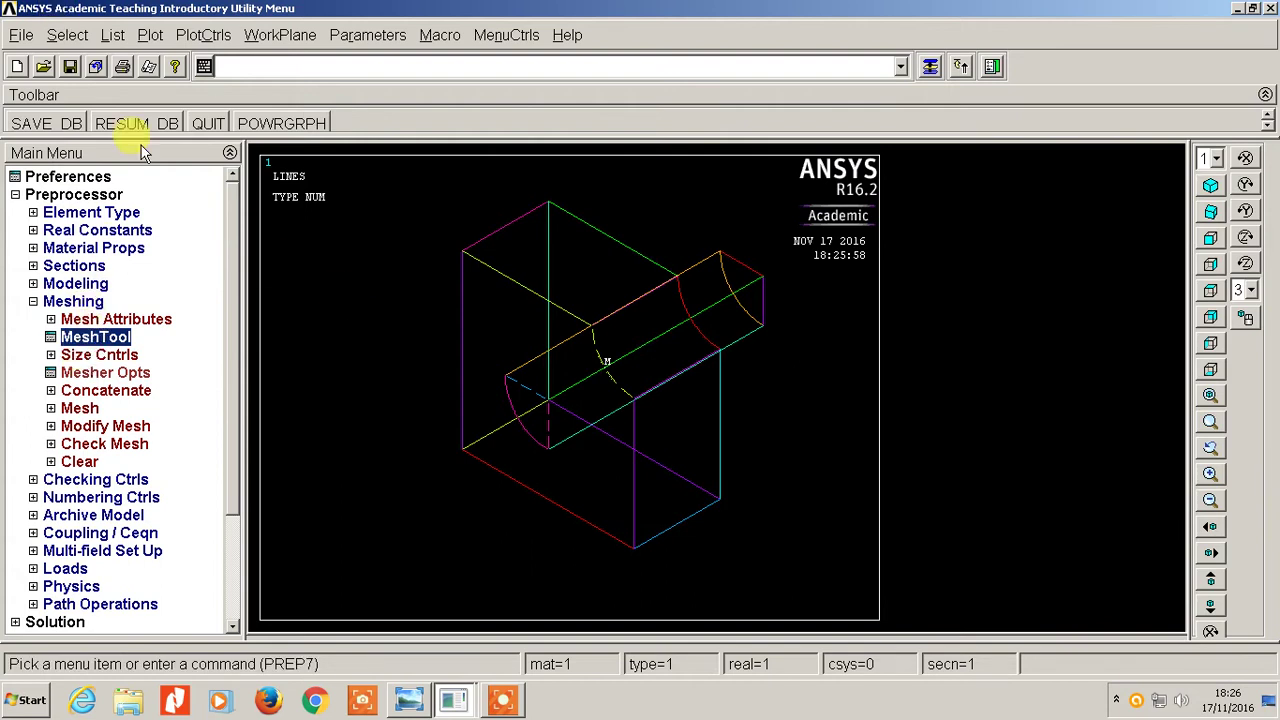
Step: Plot the volumes and sweep-mesh both the block and the pin with hex elements
{"action": "left_click", "coordinate": [150, 35]}
{"action": "left_click", "coordinate": [190, 155]}
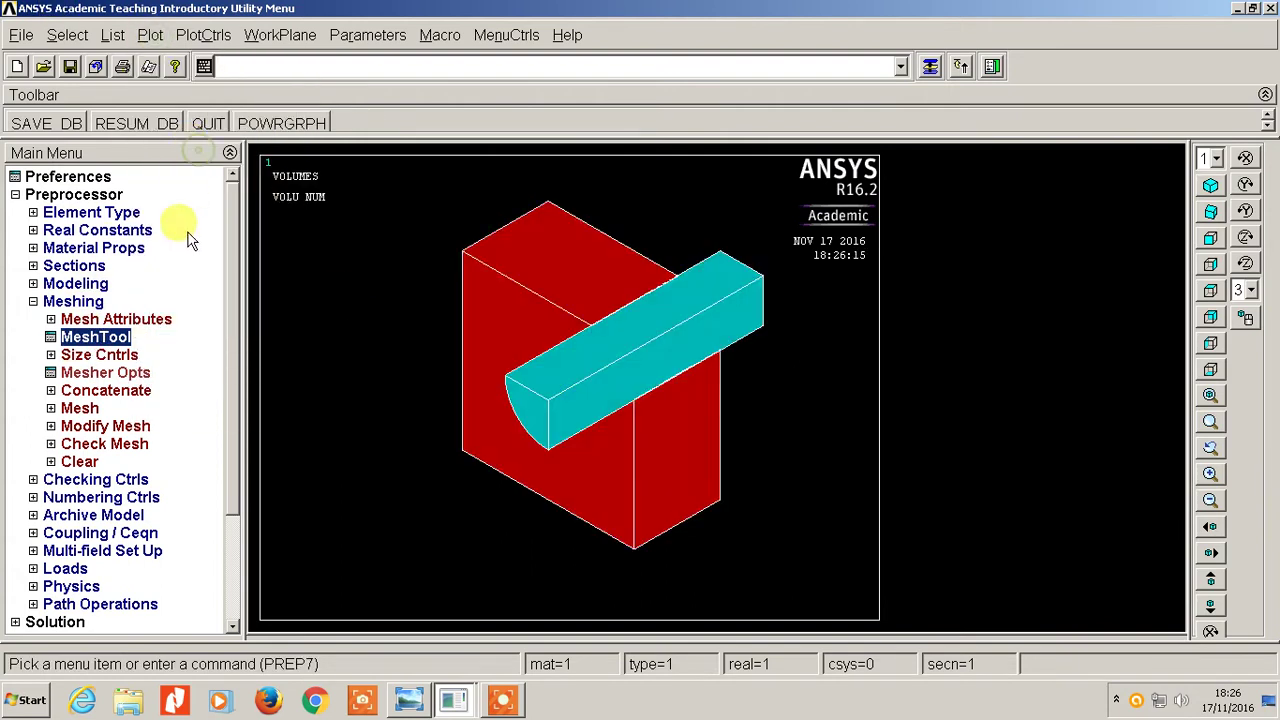
{"action": "left_click", "coordinate": [80, 340]}
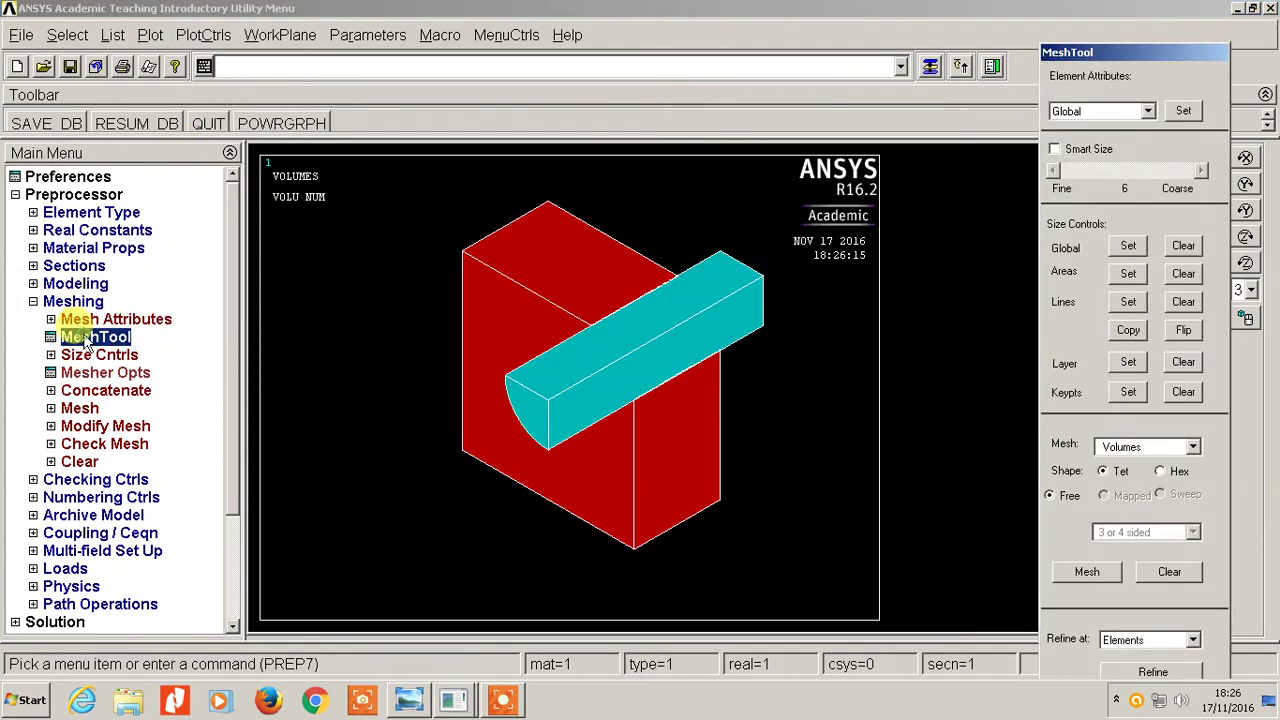
{"action": "left_click", "coordinate": [1161, 471]}
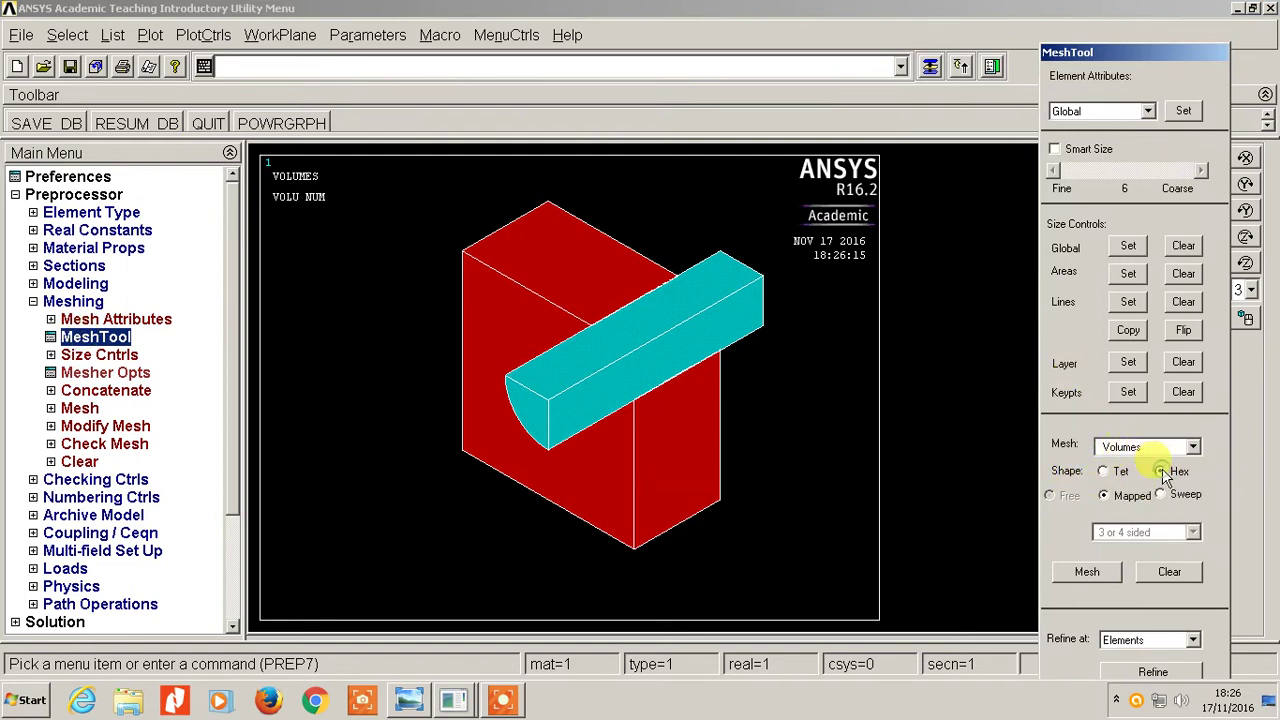
{"action": "left_click", "coordinate": [1161, 493]}
{"action": "left_click", "coordinate": [1098, 578]}
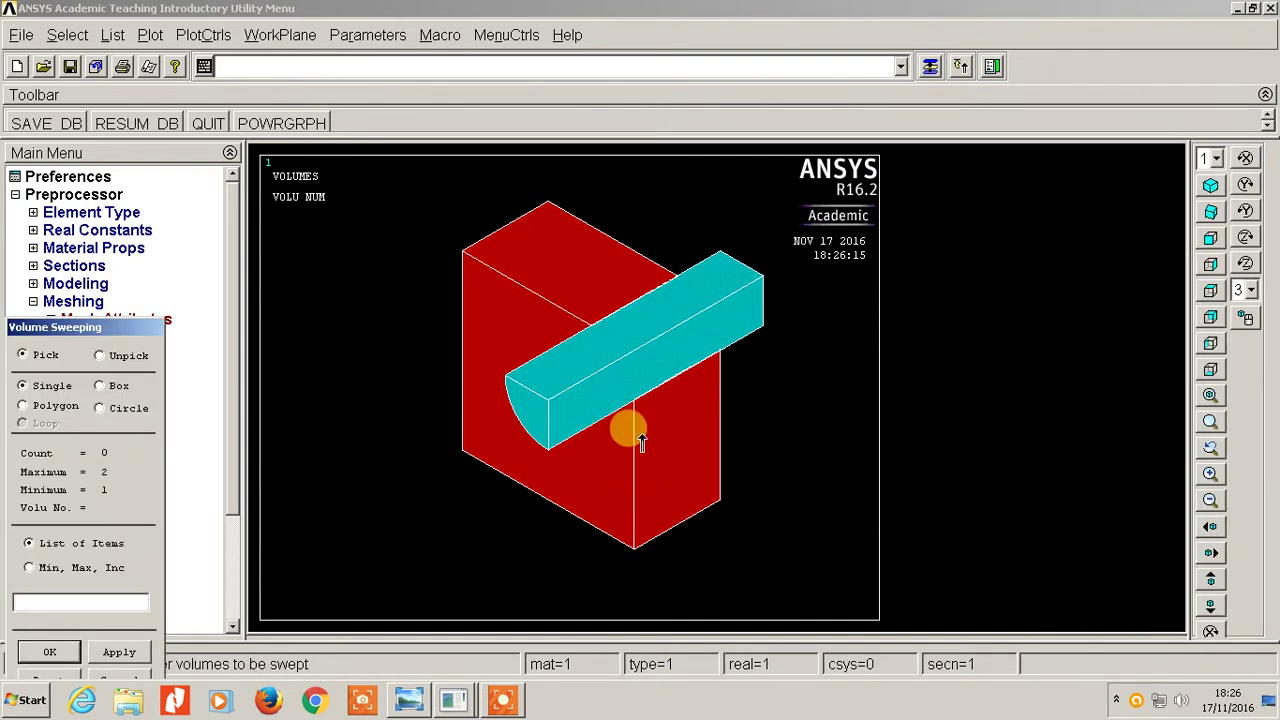
{"action": "left_click", "coordinate": [531, 266]}
{"action": "left_click", "coordinate": [716, 280]}
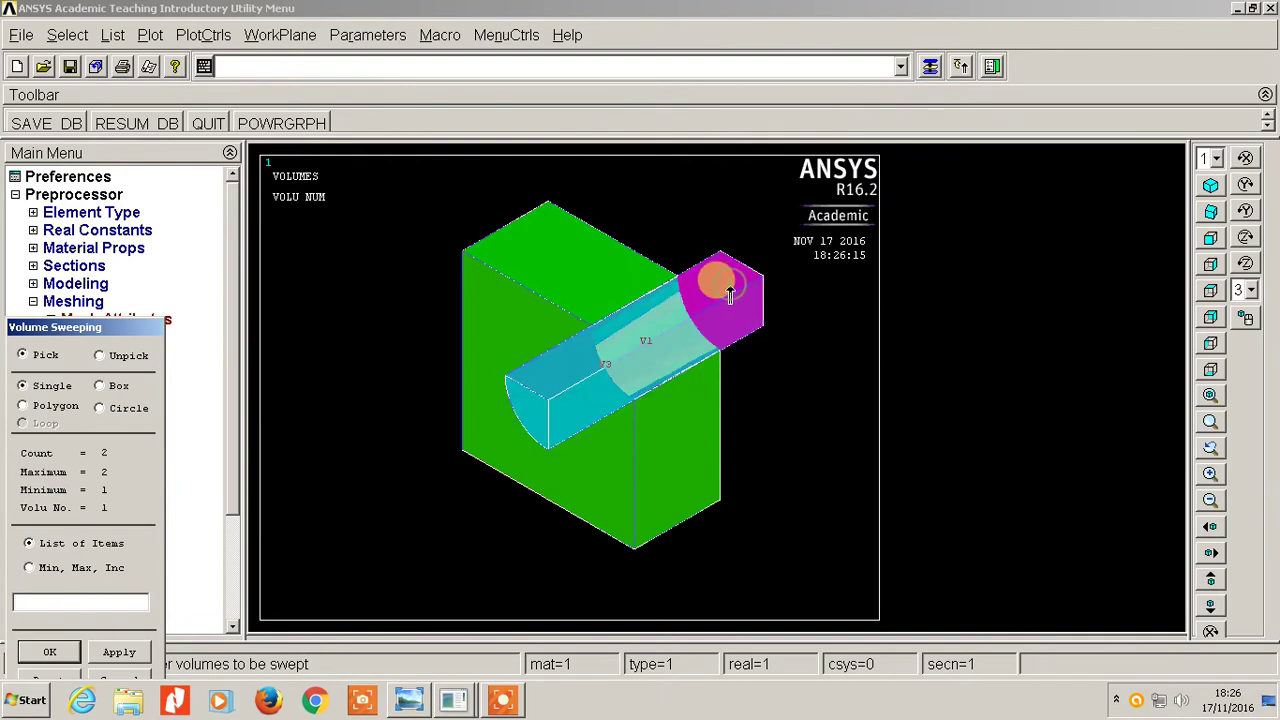
{"action": "left_click", "coordinate": [45, 653]}
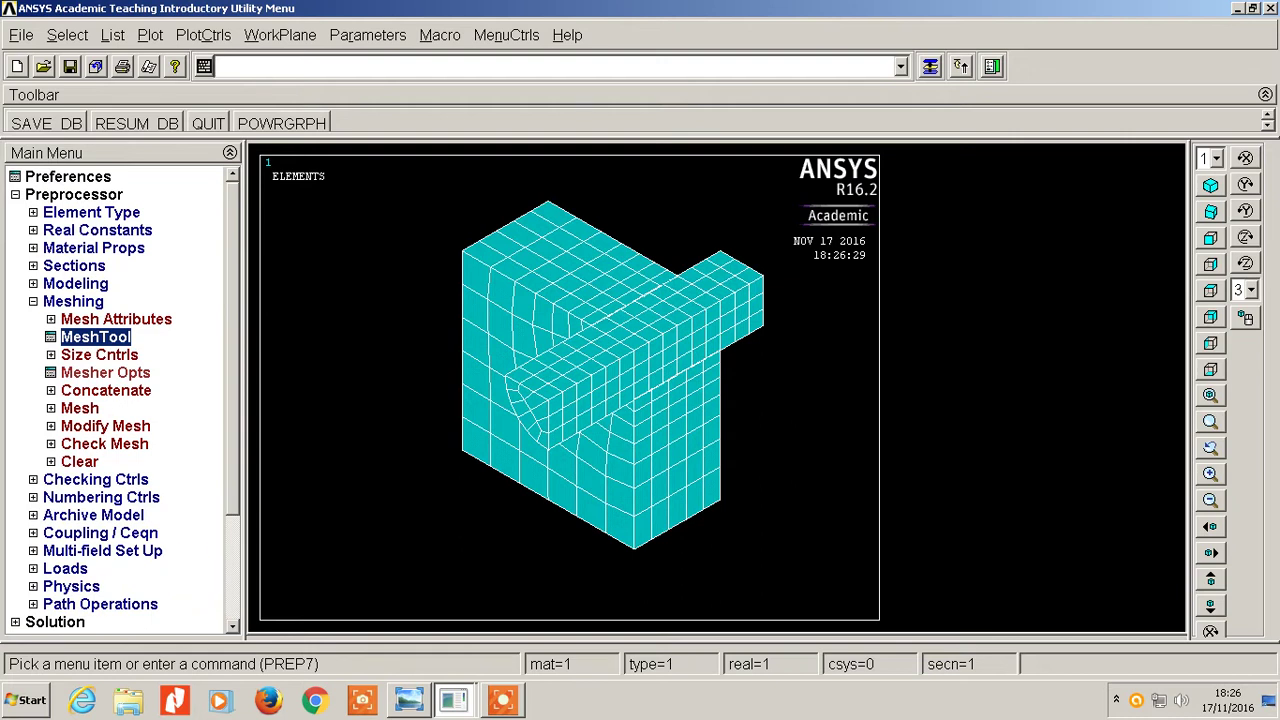
Step: Set the element display style to 2 facets/edge and replot
{"action": "left_click", "coordinate": [192, 34]}
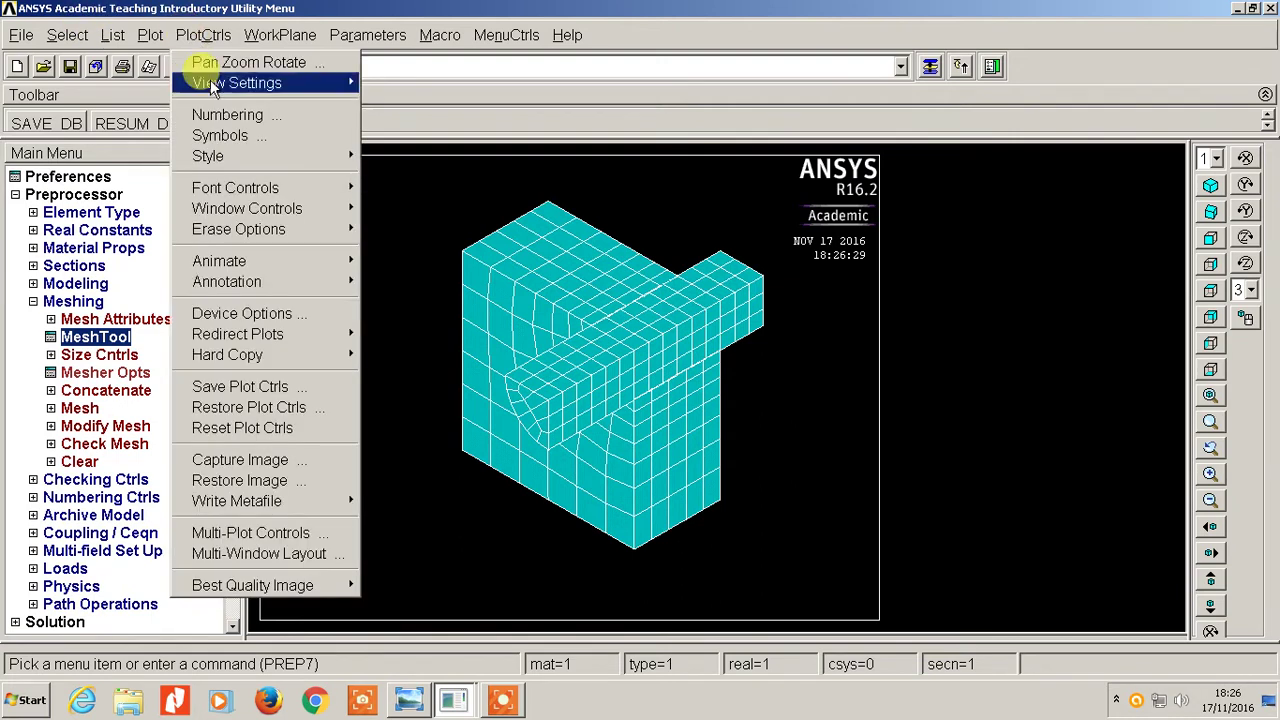
{"action": "mouse_move", "coordinate": [232, 160]}
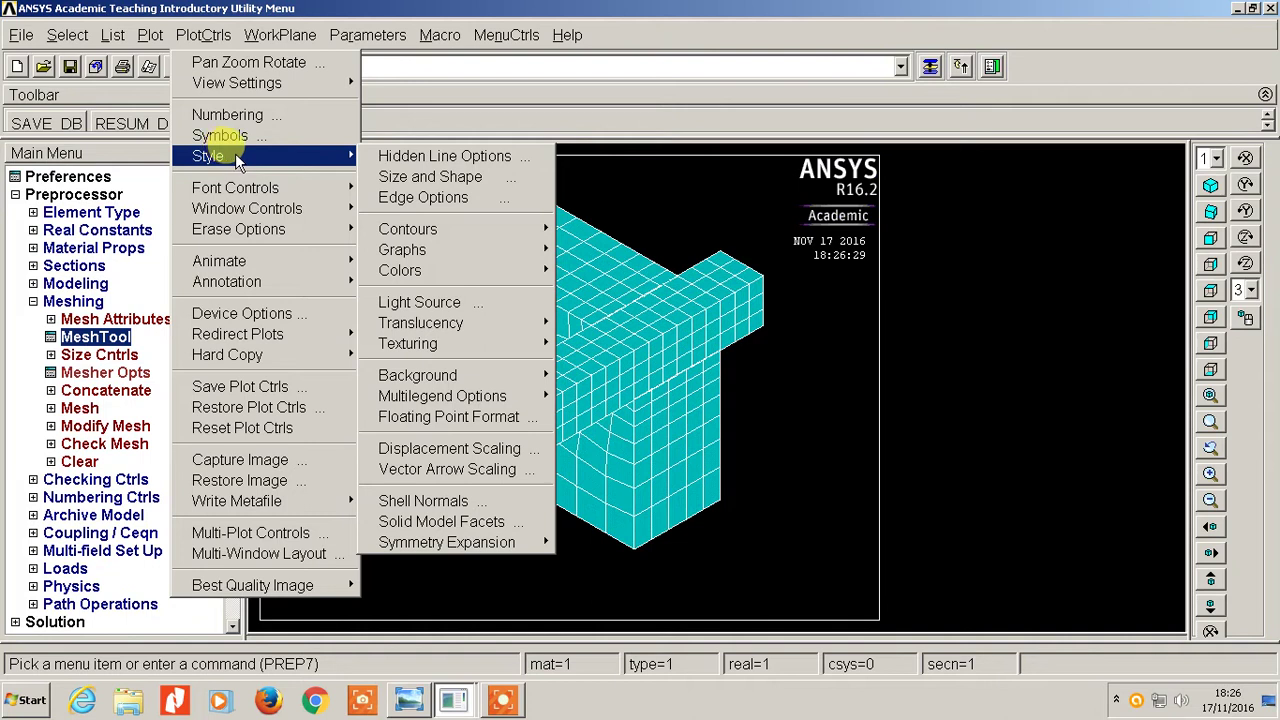
{"action": "left_click", "coordinate": [424, 178]}
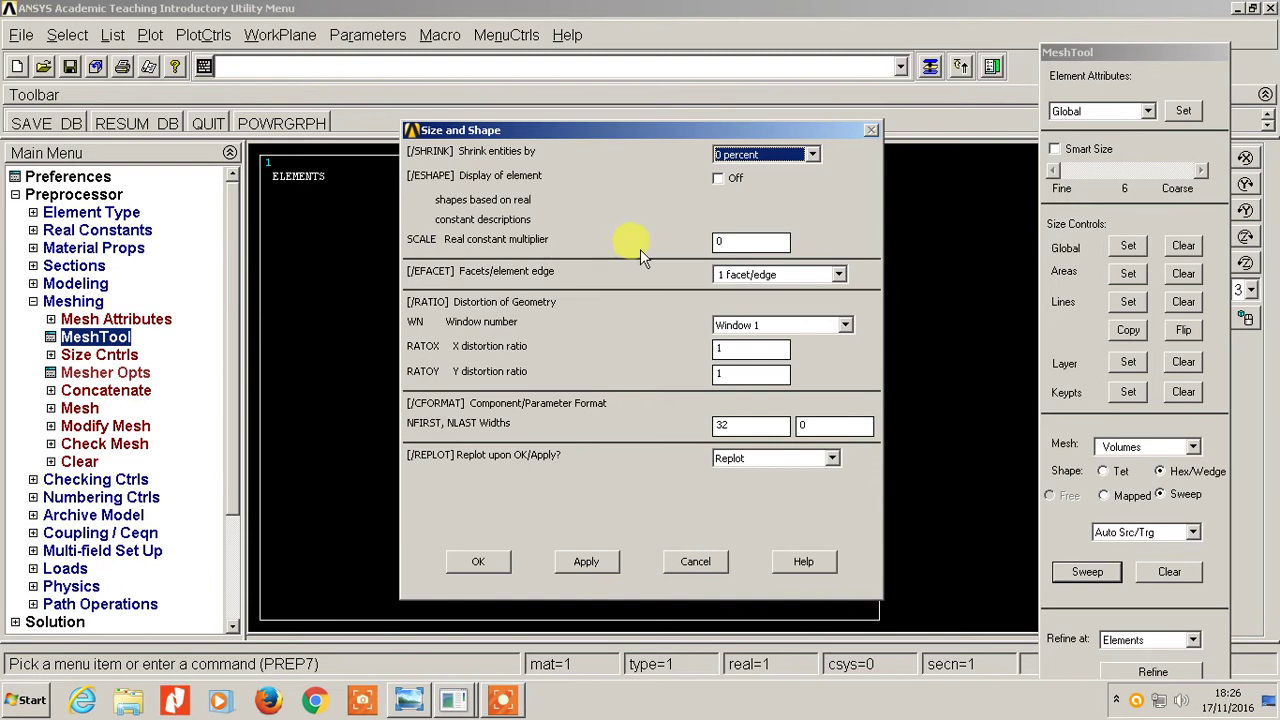
{"action": "left_click", "coordinate": [734, 276]}
{"action": "left_click", "coordinate": [744, 299]}
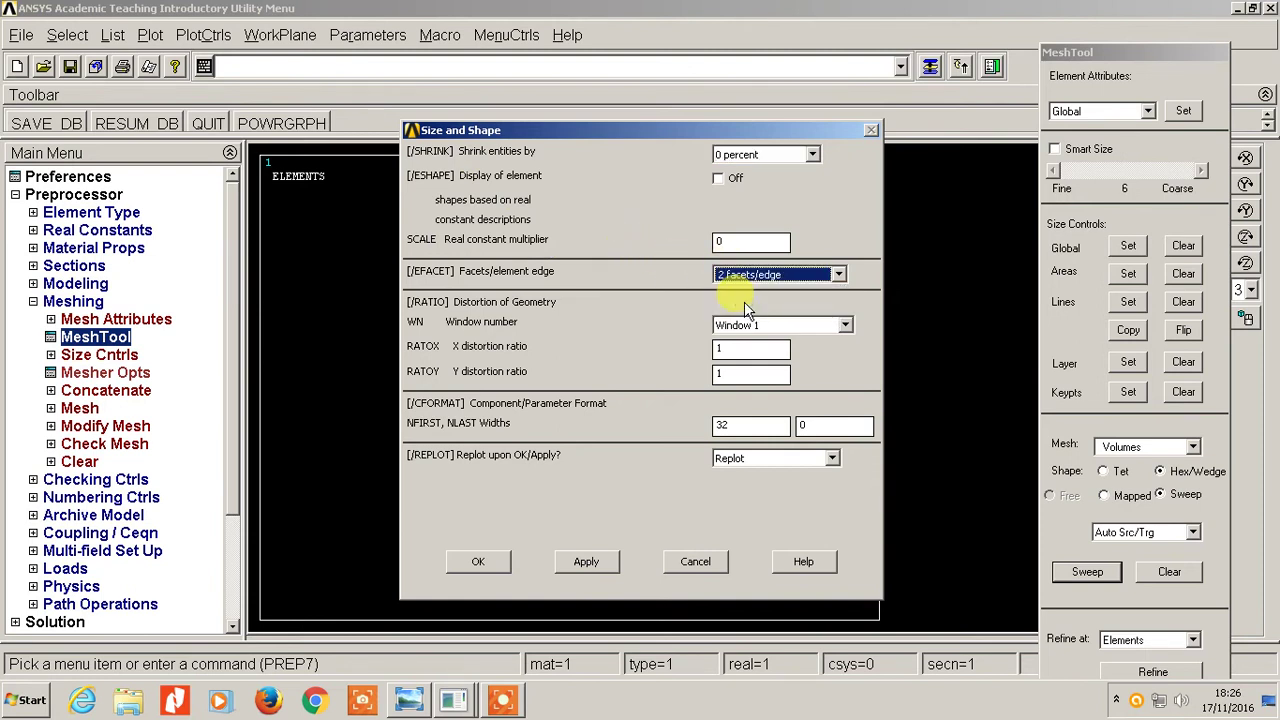
{"action": "left_click", "coordinate": [480, 560]}
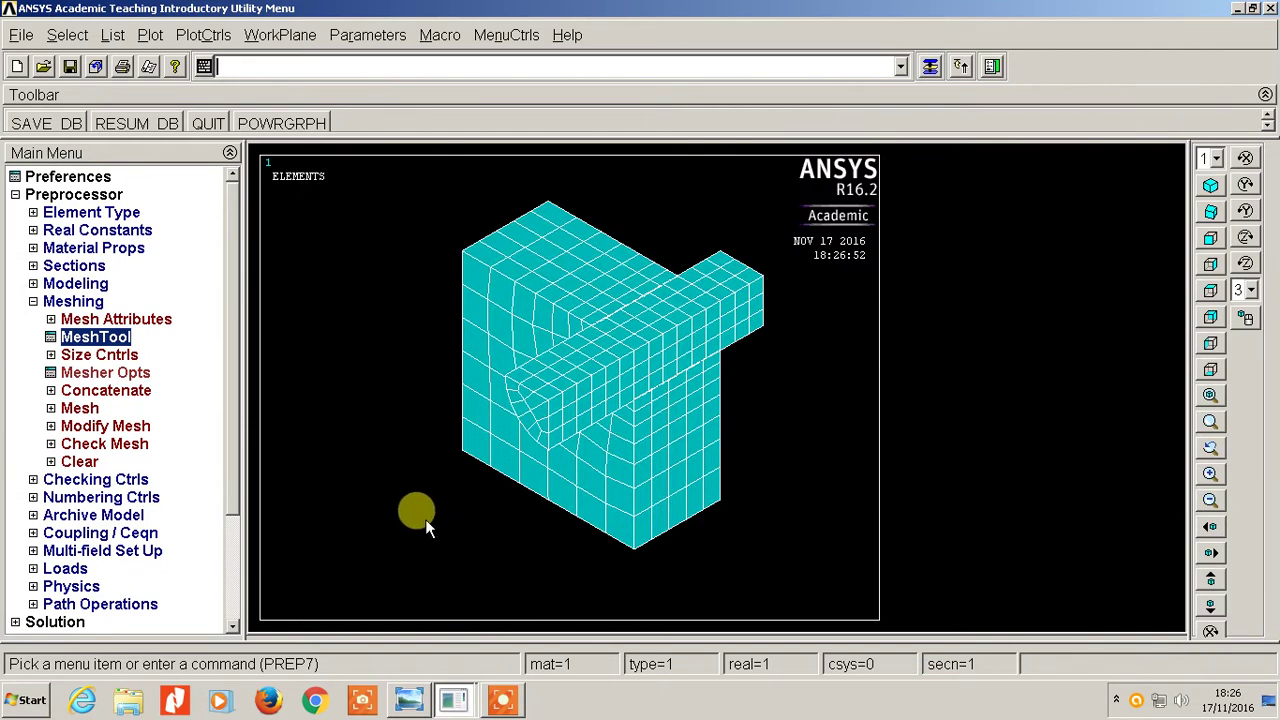
Step: Start a new contact pair with Areas as the target surface and Flexible as the target type
{"action": "left_click", "coordinate": [33, 301]}
{"action": "left_click", "coordinate": [76, 284]}
{"action": "left_click", "coordinate": [85, 302]}
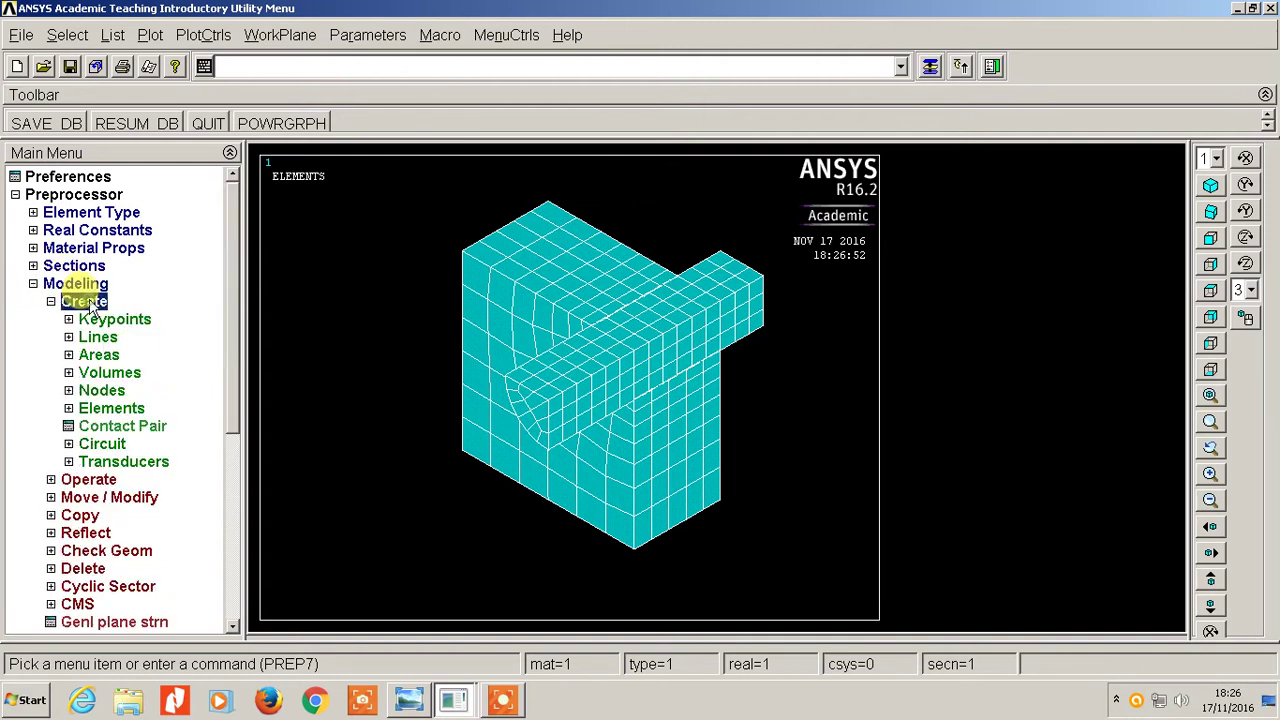
{"action": "left_click", "coordinate": [150, 426]}
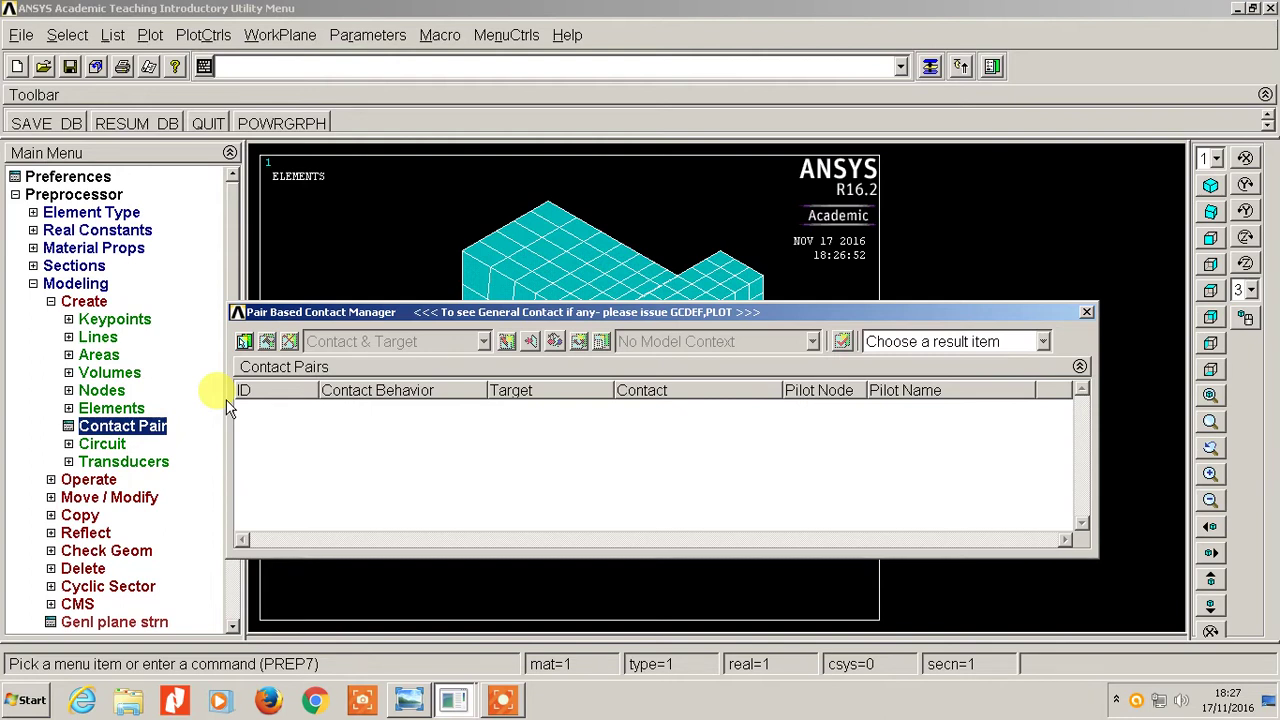
{"action": "left_click", "coordinate": [244, 341]}
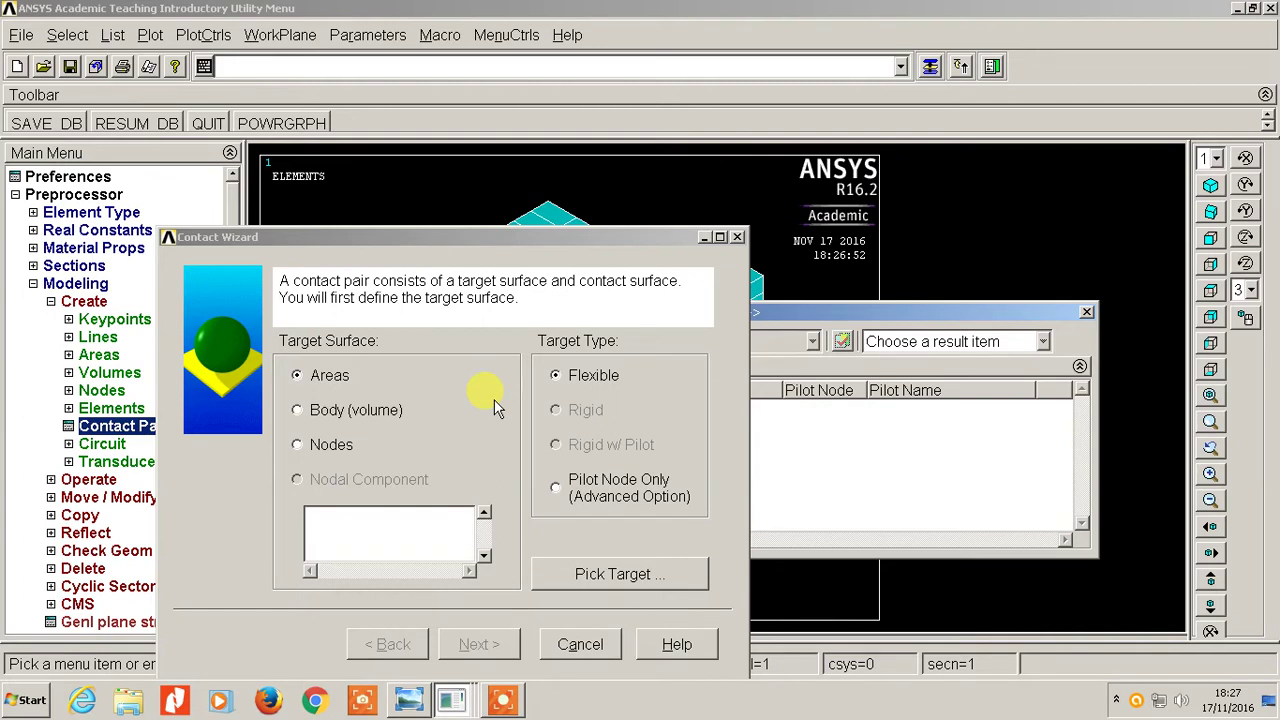
{"action": "left_click", "coordinate": [317, 388]}
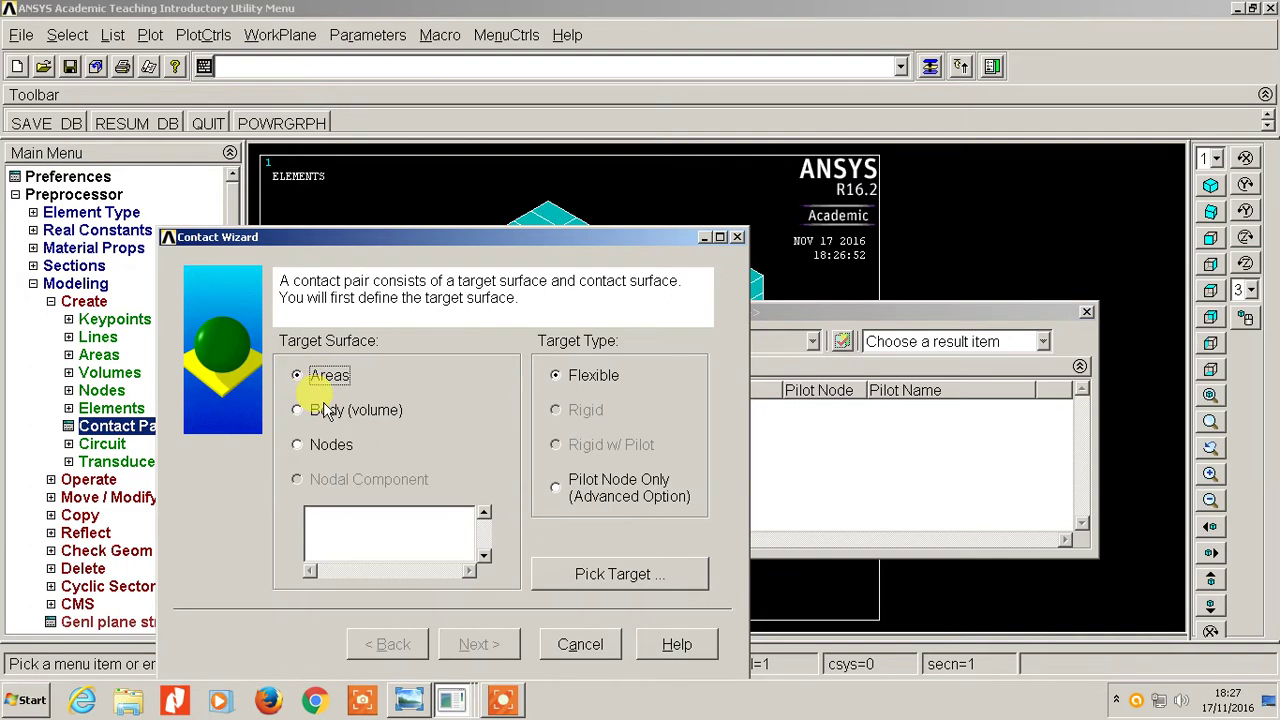
{"action": "left_click", "coordinate": [557, 381]}
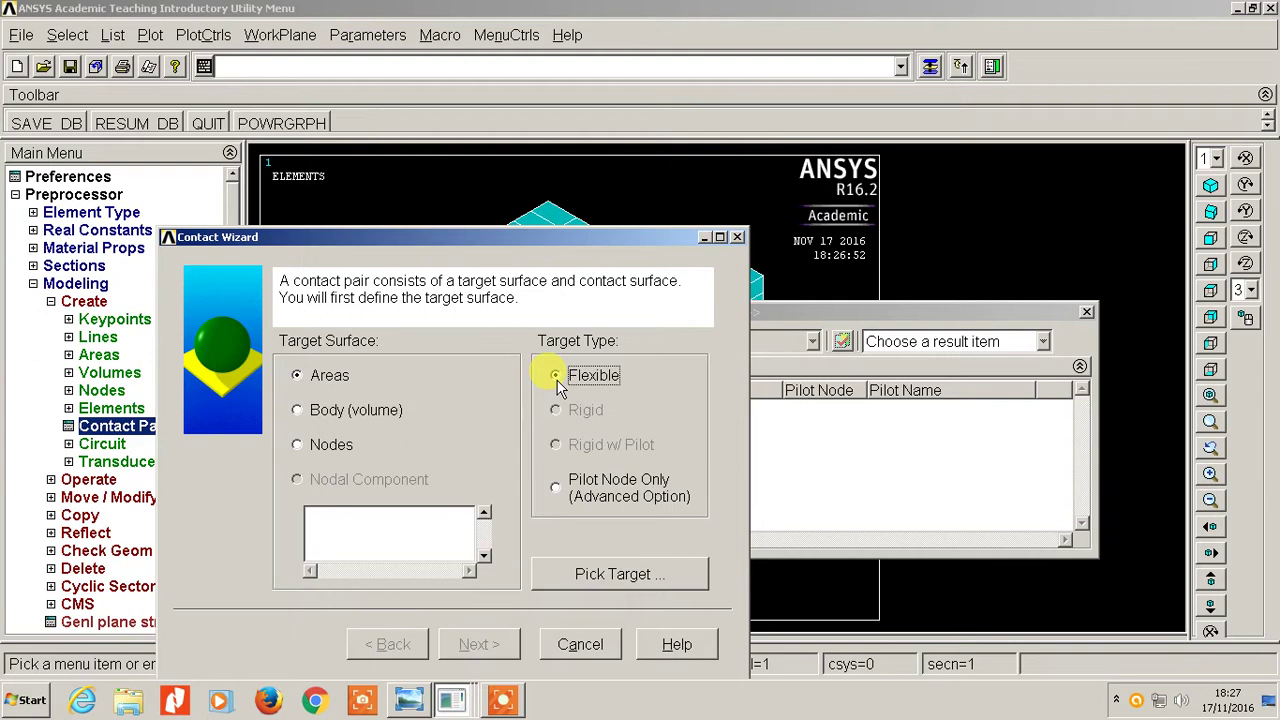
Step: Pick the curved surface of the block's hole as the target area, using a line plot to reach it
{"action": "left_click", "coordinate": [587, 578]}
{"action": "left_click_drag", "start_coordinate": [657, 328], "coordinate": [660, 587]}
{"action": "left_click", "coordinate": [622, 360]}
{"action": "left_click_drag", "start_coordinate": [622, 360], "coordinate": [620, 440]}
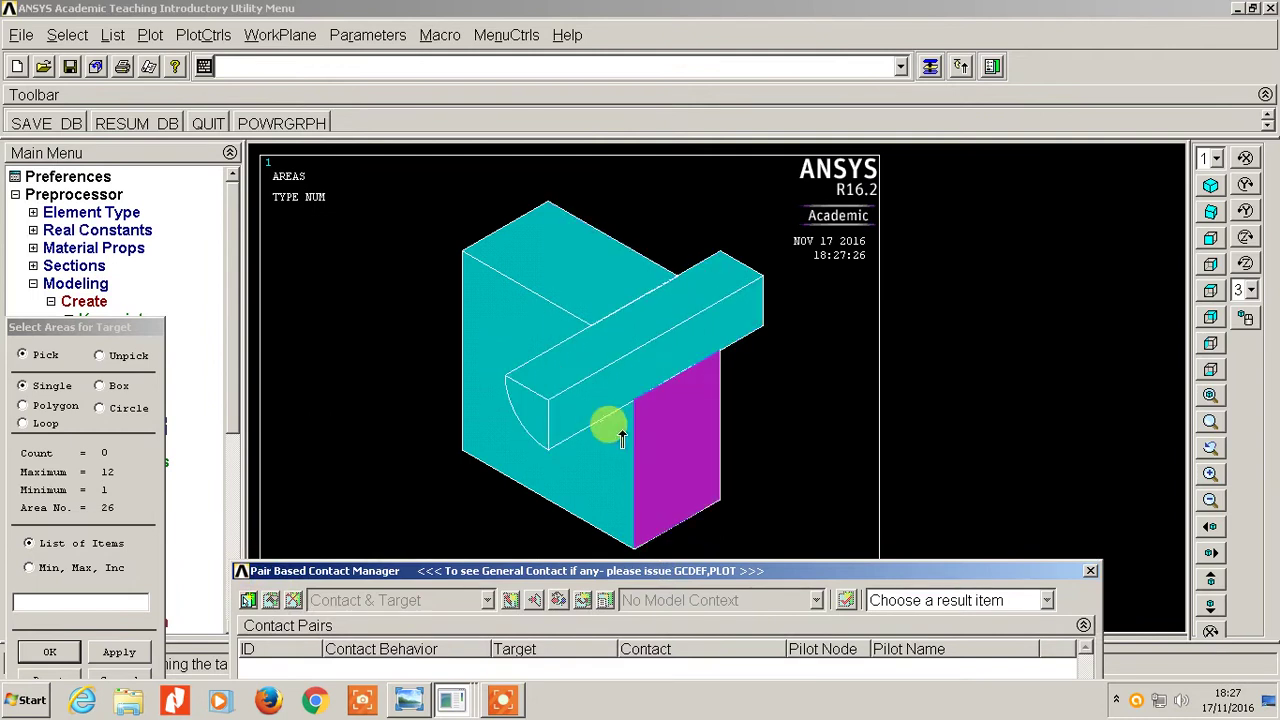
{"action": "right_click", "coordinate": [660, 410]}
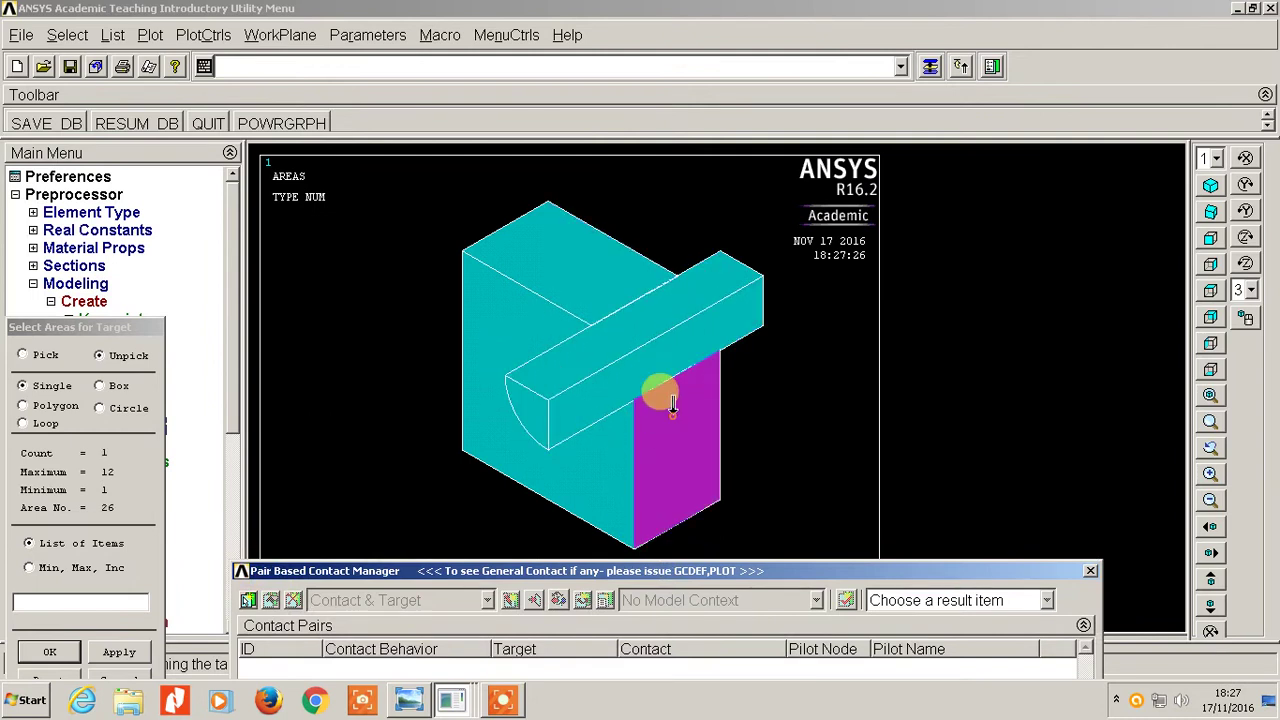
{"action": "left_click", "coordinate": [148, 35]}
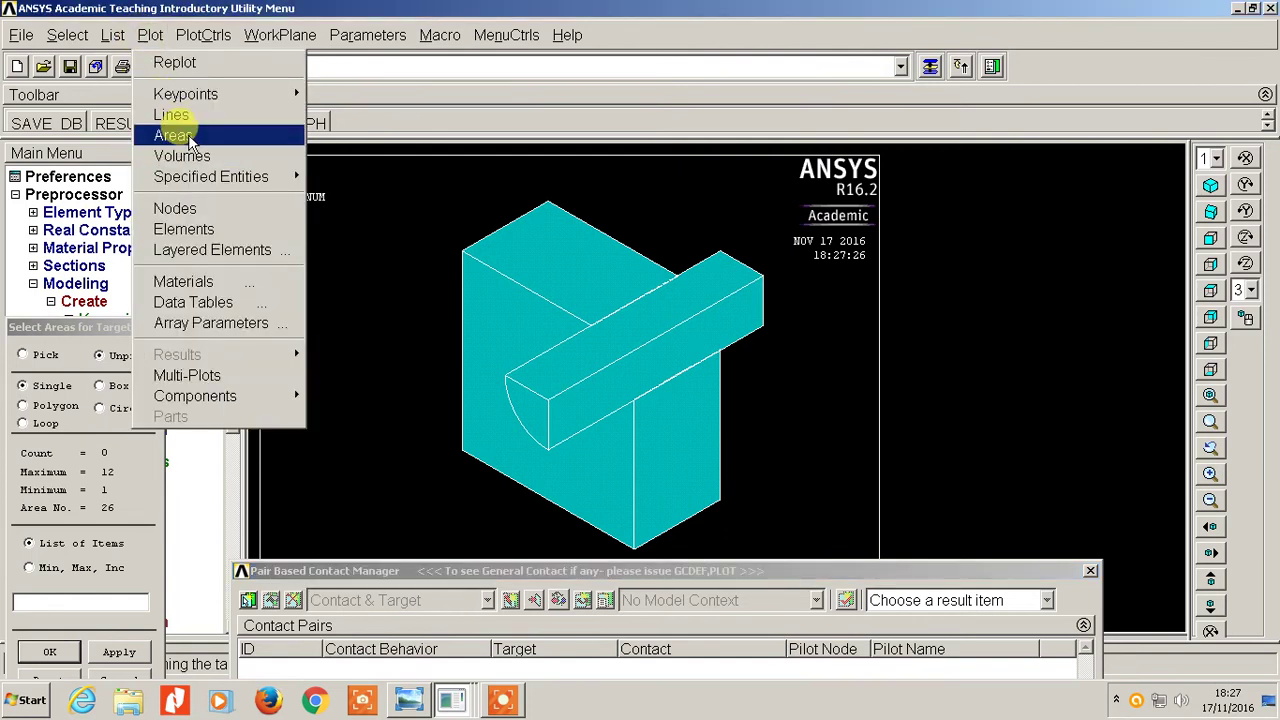
{"action": "left_click", "coordinate": [188, 134]}
{"action": "left_click", "coordinate": [145, 35]}
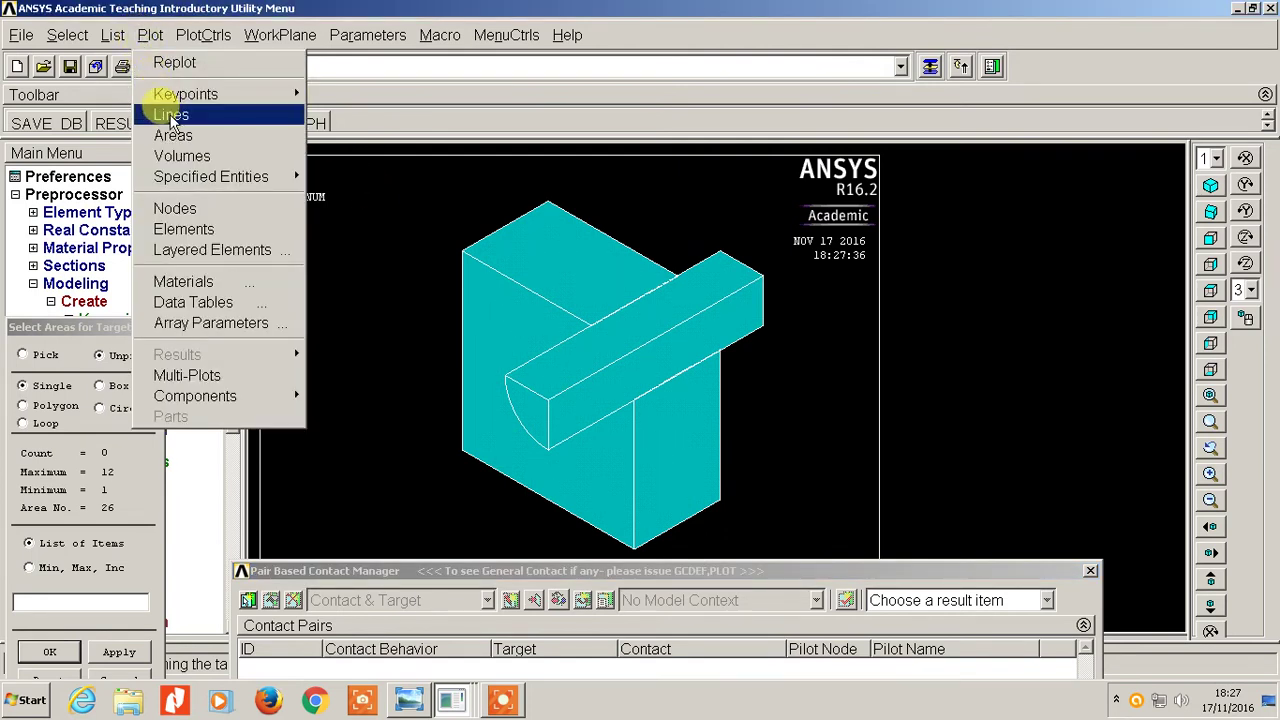
{"action": "left_click", "coordinate": [172, 116]}
{"action": "right_click", "coordinate": [618, 322]}
{"action": "left_click_drag", "start_coordinate": [608, 330], "coordinate": [646, 343]}
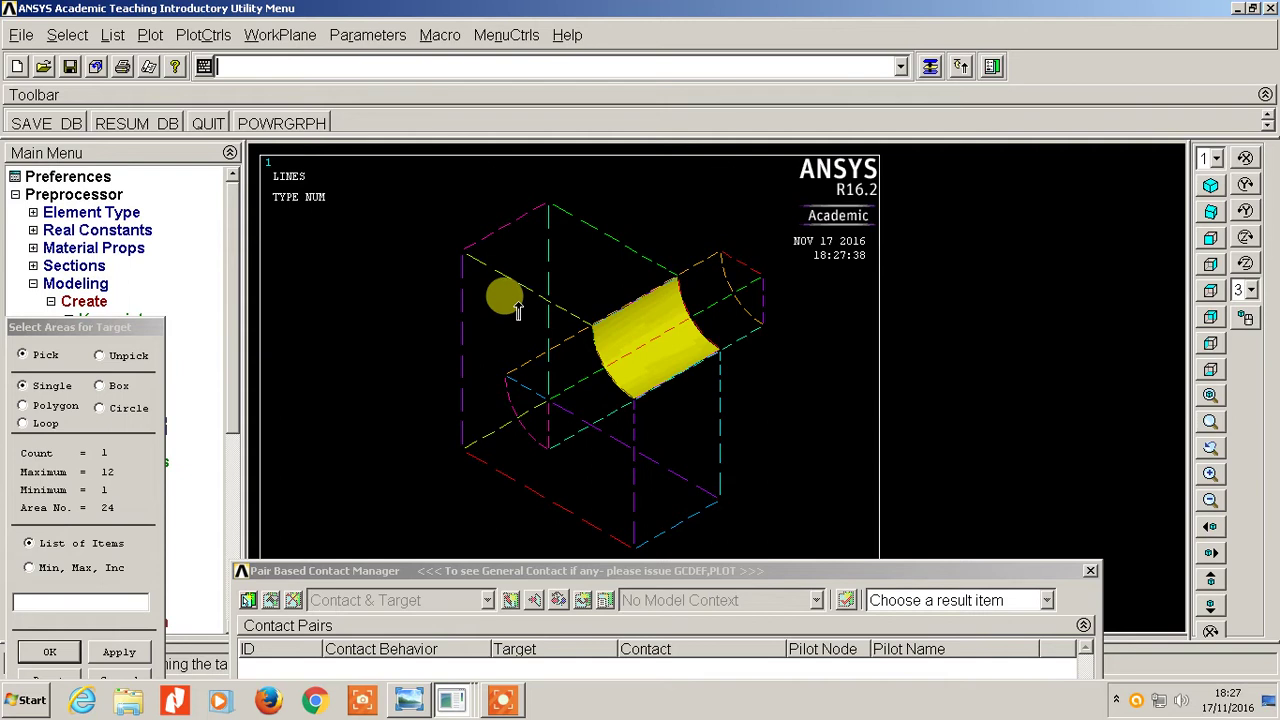
{"action": "left_click", "coordinate": [48, 651]}
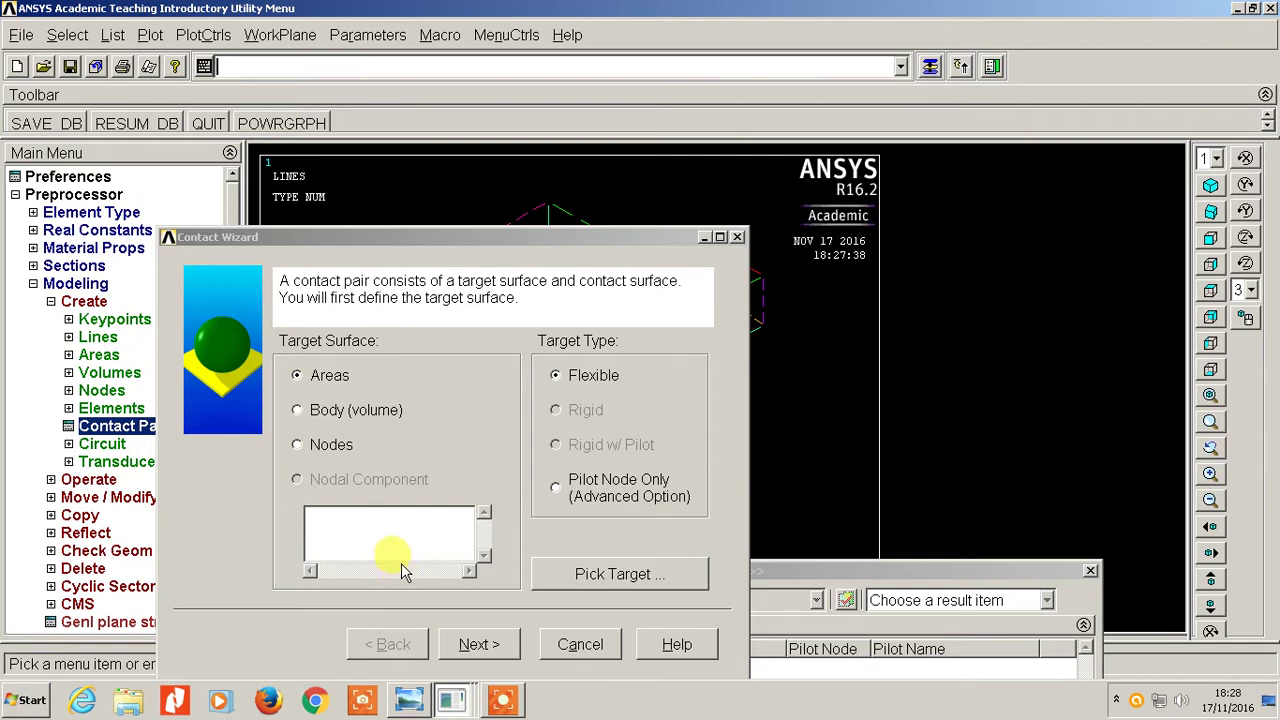
Step: Define the pin's curved surface as the contact area with Surface-to-Surface elements and proceed to the contact pair settings
{"action": "mouse_move", "coordinate": [481, 708]}
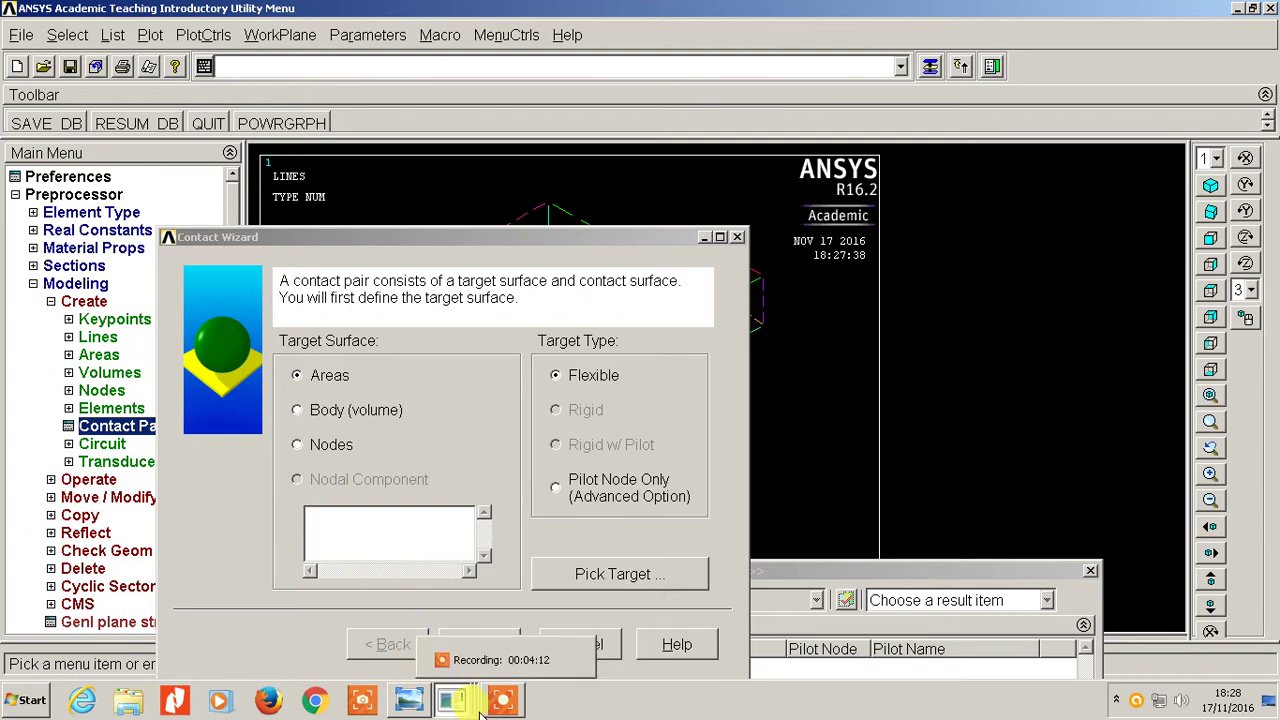
{"action": "left_click", "coordinate": [320, 382]}
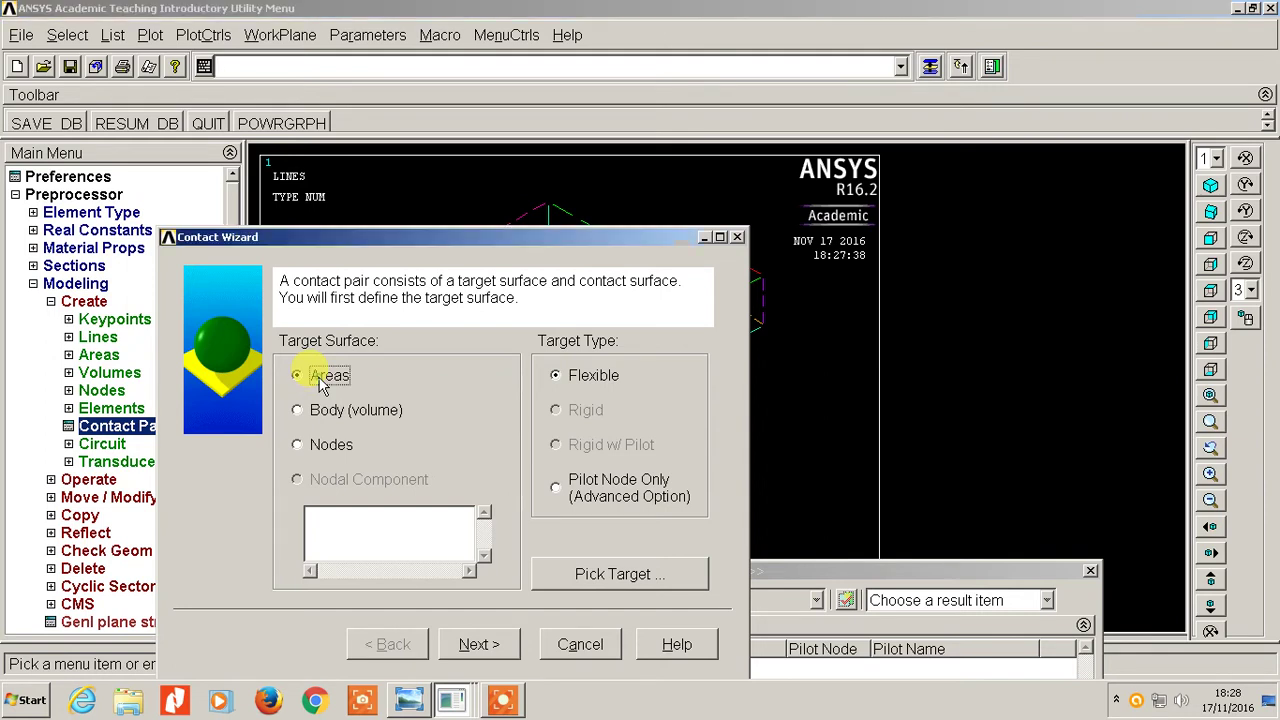
{"action": "left_click", "coordinate": [472, 645]}
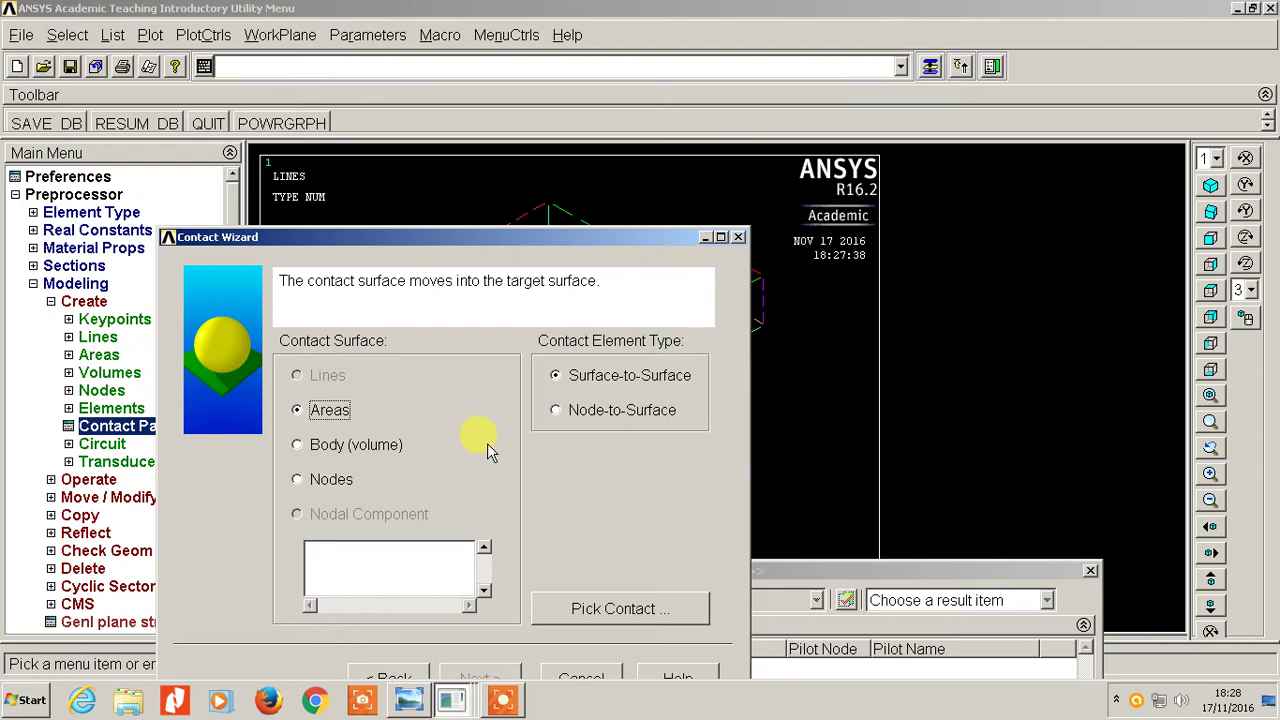
{"action": "left_click", "coordinate": [604, 612]}
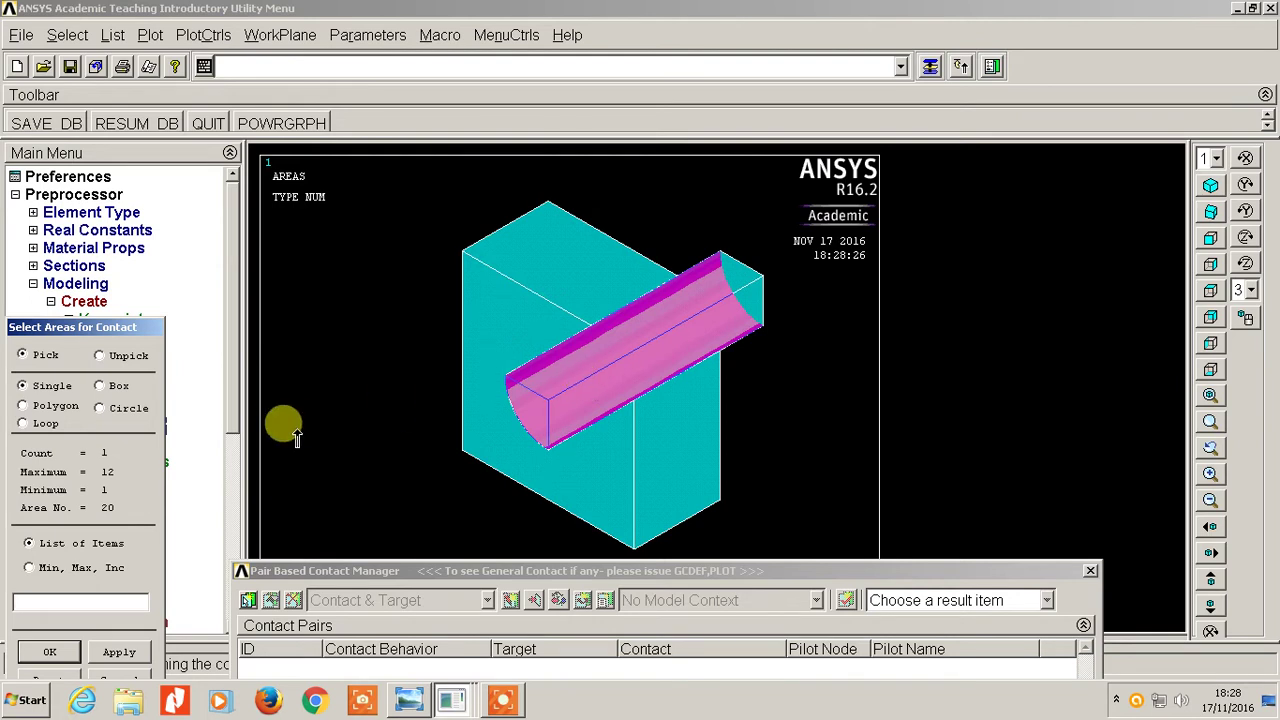
{"action": "left_click", "coordinate": [27, 652]}
{"action": "left_click_drag", "start_coordinate": [604, 240], "coordinate": [712, 140]}
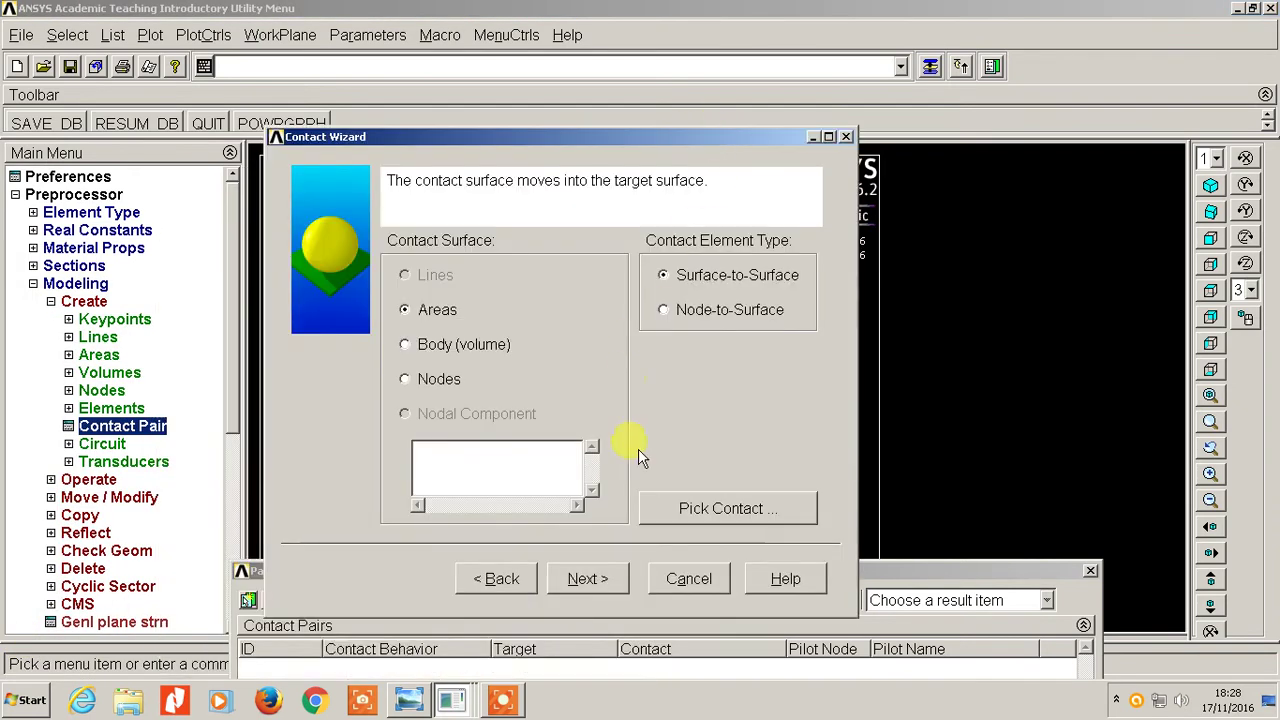
{"action": "left_click", "coordinate": [587, 579]}
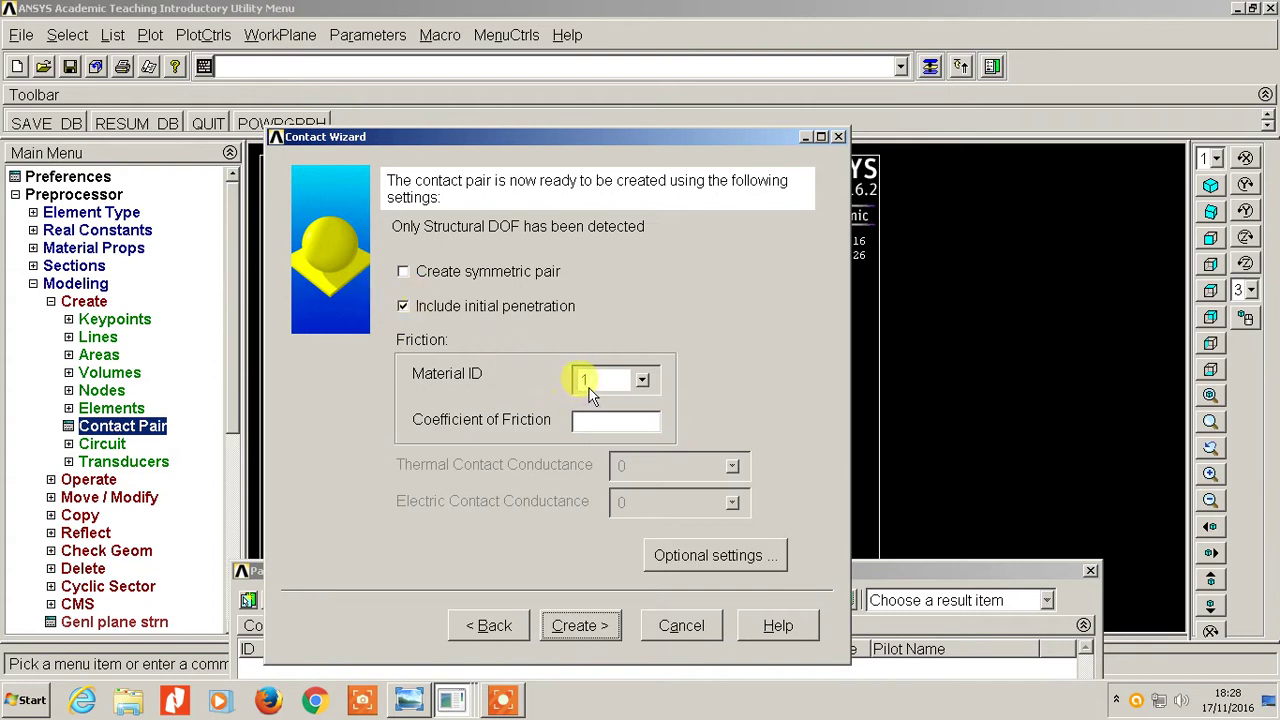
Step: Set the contact pair's coefficient of friction to 0.2 and its normal penalty stiffness factor to 0.1
{"action": "left_click", "coordinate": [598, 428]}
{"action": "type", "text": "0.2"}
{"action": "left_click", "coordinate": [731, 556]}
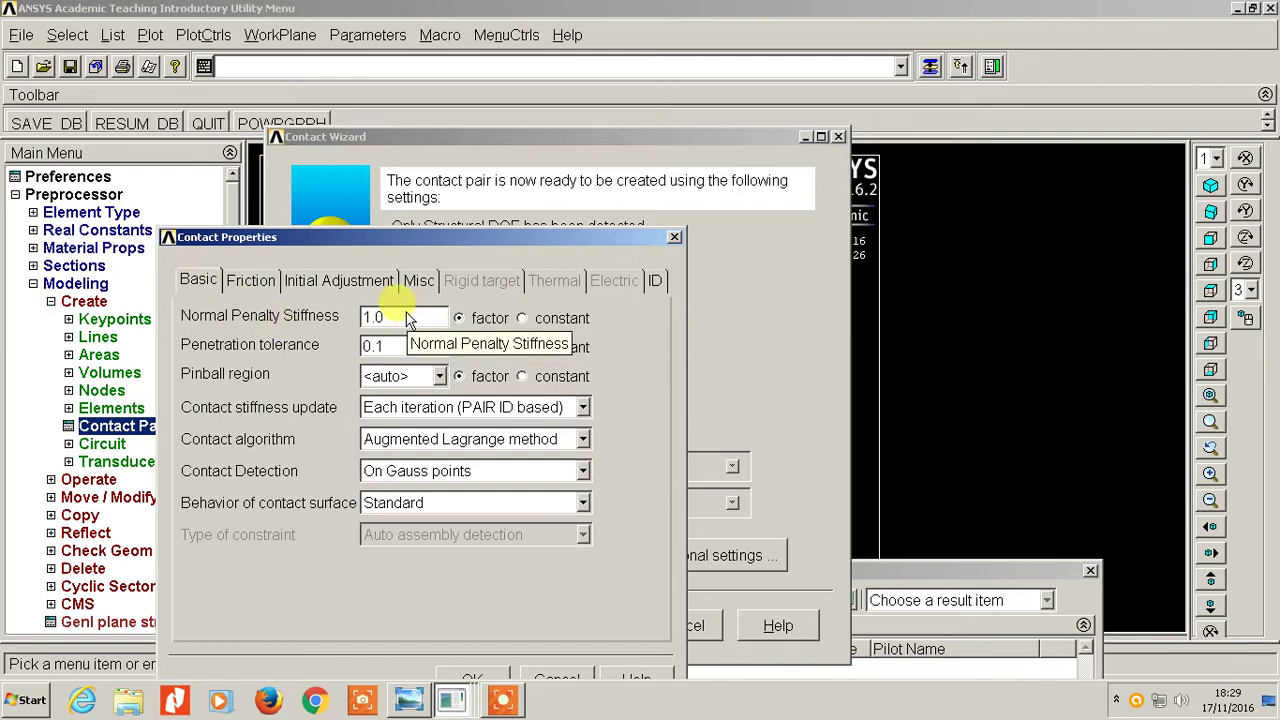
{"action": "left_click_drag", "start_coordinate": [408, 319], "coordinate": [341, 322]}
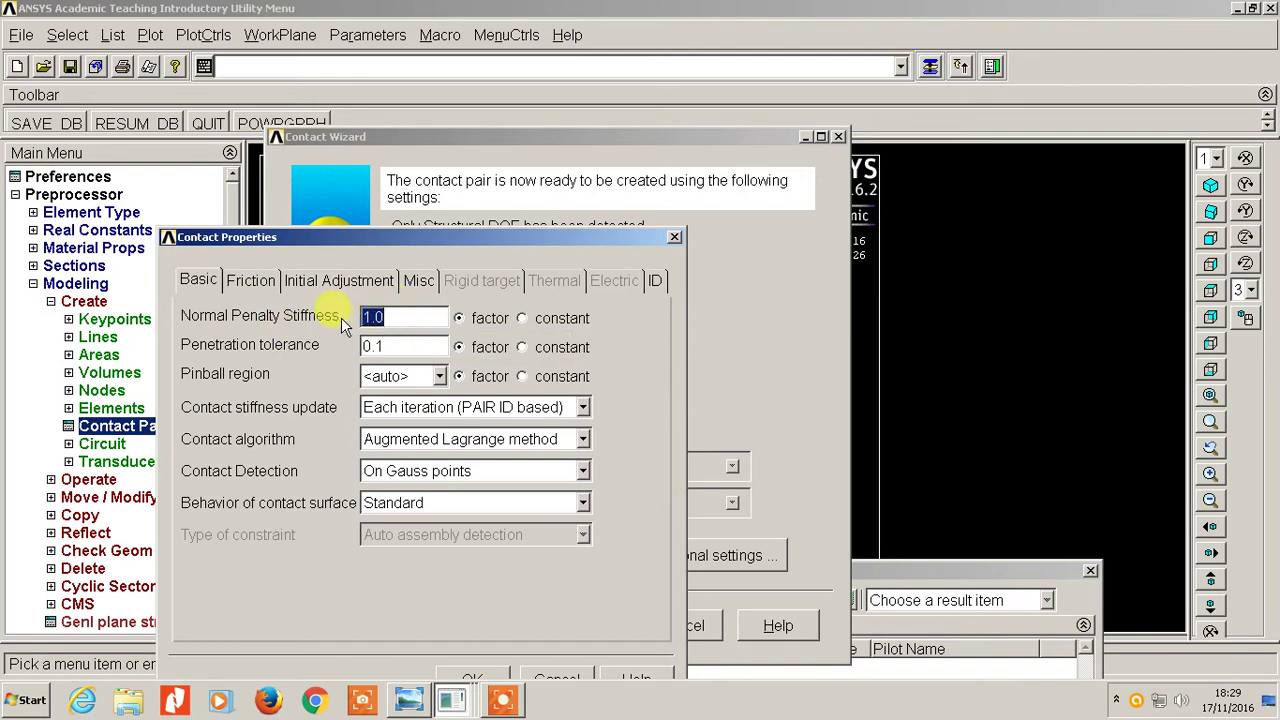
{"action": "type", "text": "0.1"}
Step: Change the friction stiffness matrix of the contact pair to Unsymmetric and accept the contact properties
{"action": "left_click", "coordinate": [250, 281]}
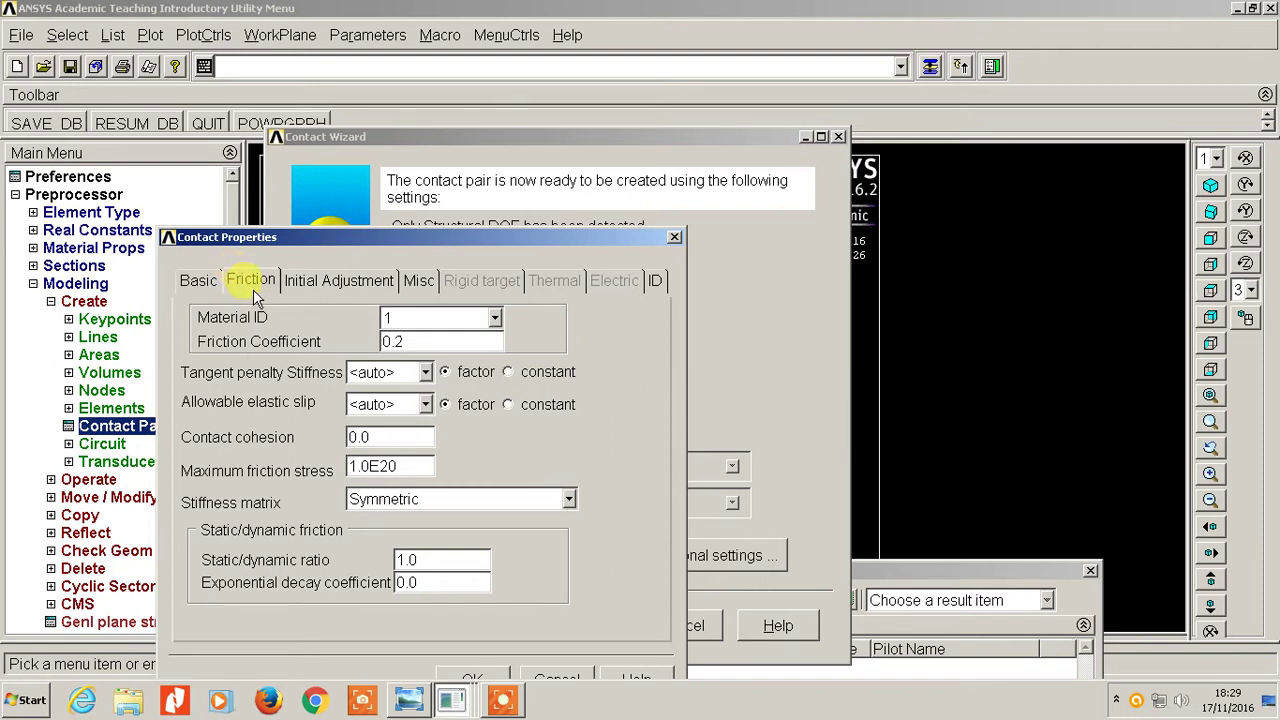
{"action": "left_click", "coordinate": [457, 498]}
{"action": "left_click", "coordinate": [437, 540]}
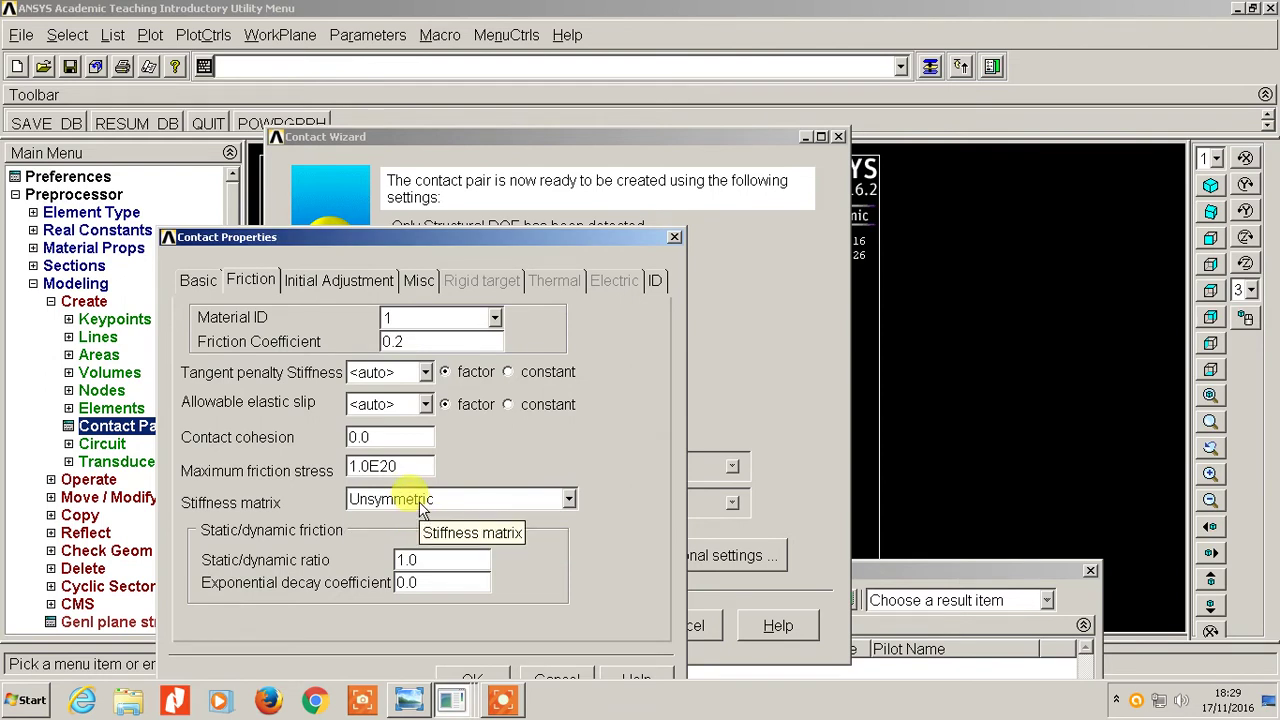
{"action": "left_click_drag", "start_coordinate": [490, 238], "coordinate": [568, 157]}
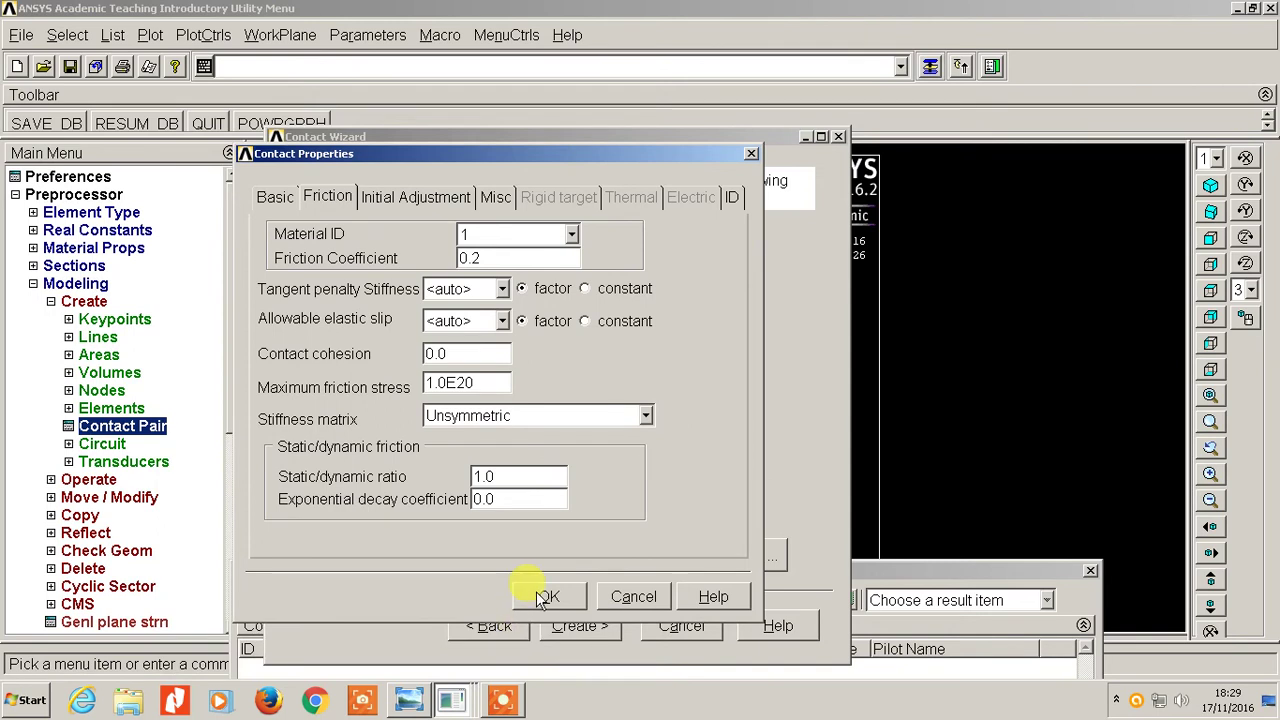
{"action": "left_click", "coordinate": [540, 596]}
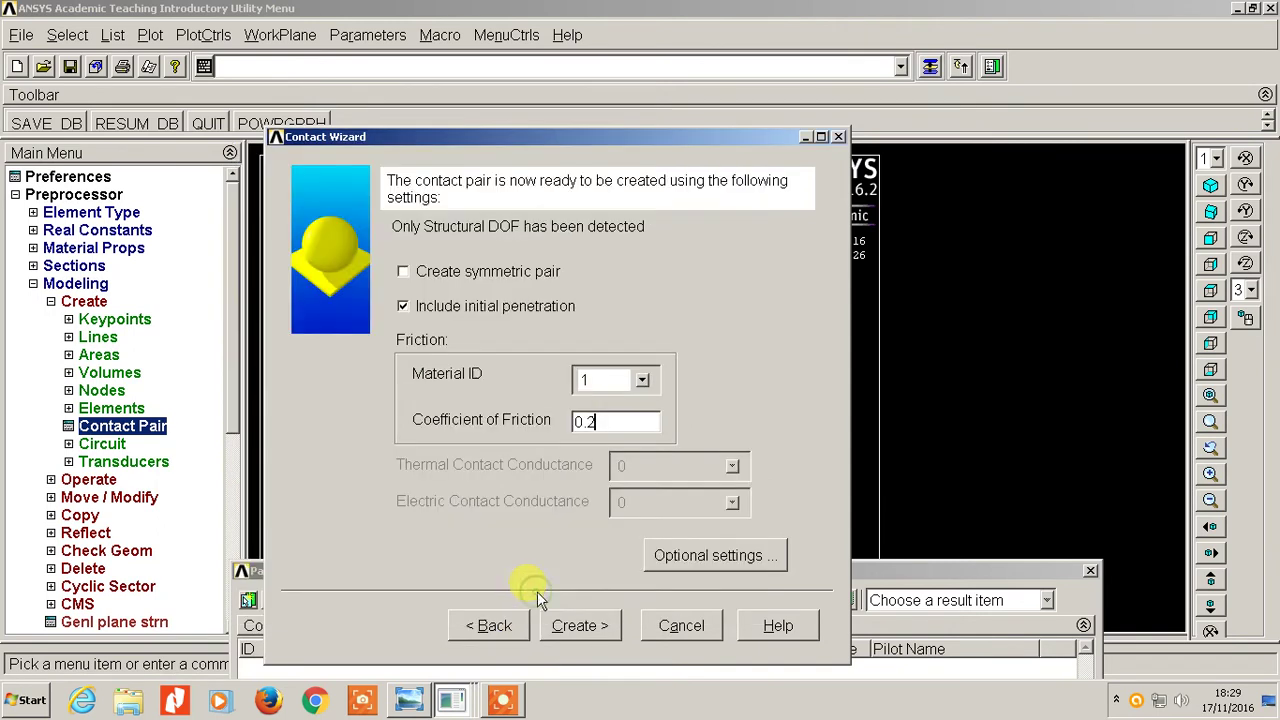
Step: Create the pin-to-block contact pair, finish the contact setup and display the model as areas
{"action": "left_click", "coordinate": [582, 627]}
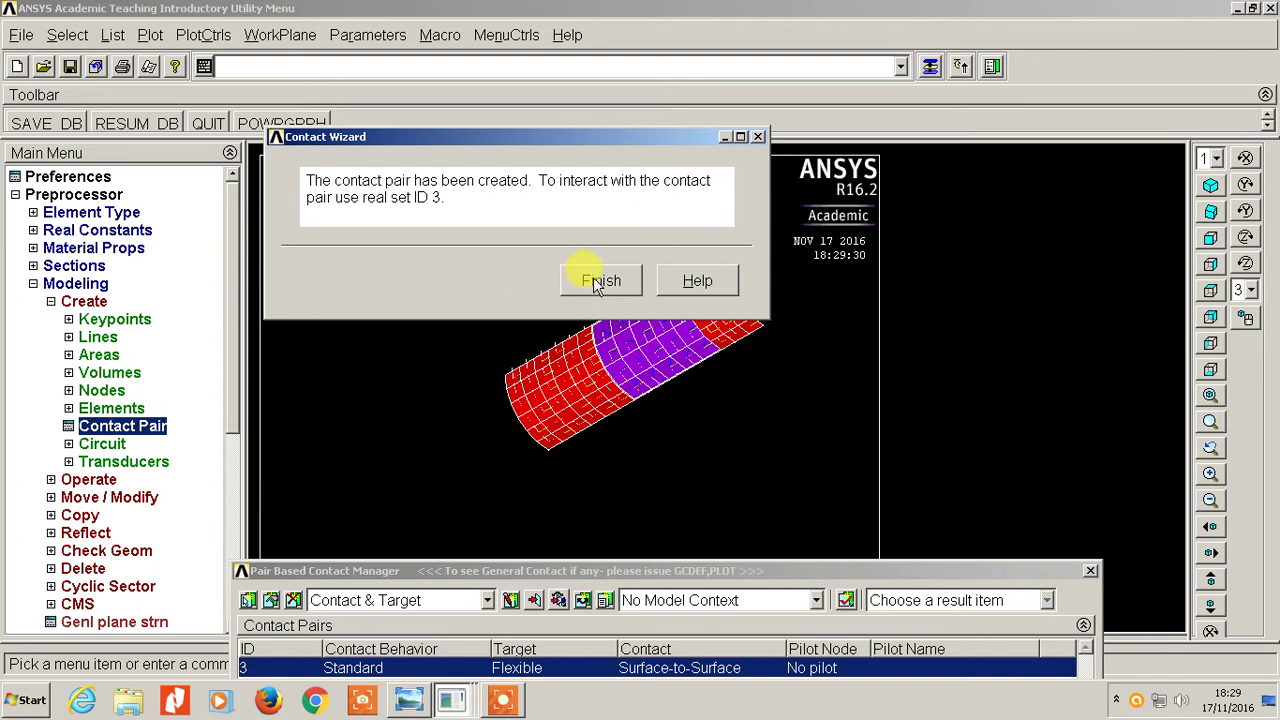
{"action": "left_click", "coordinate": [593, 280]}
{"action": "left_click", "coordinate": [150, 35]}
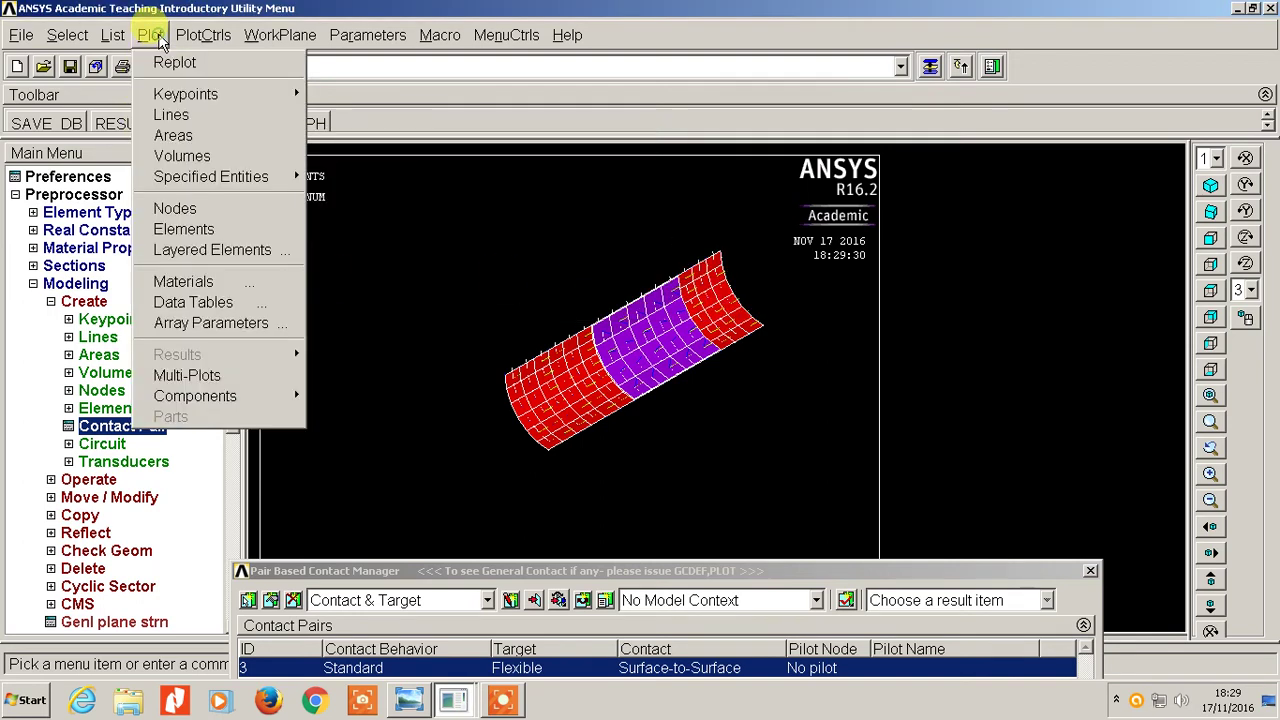
{"action": "left_click", "coordinate": [175, 135]}
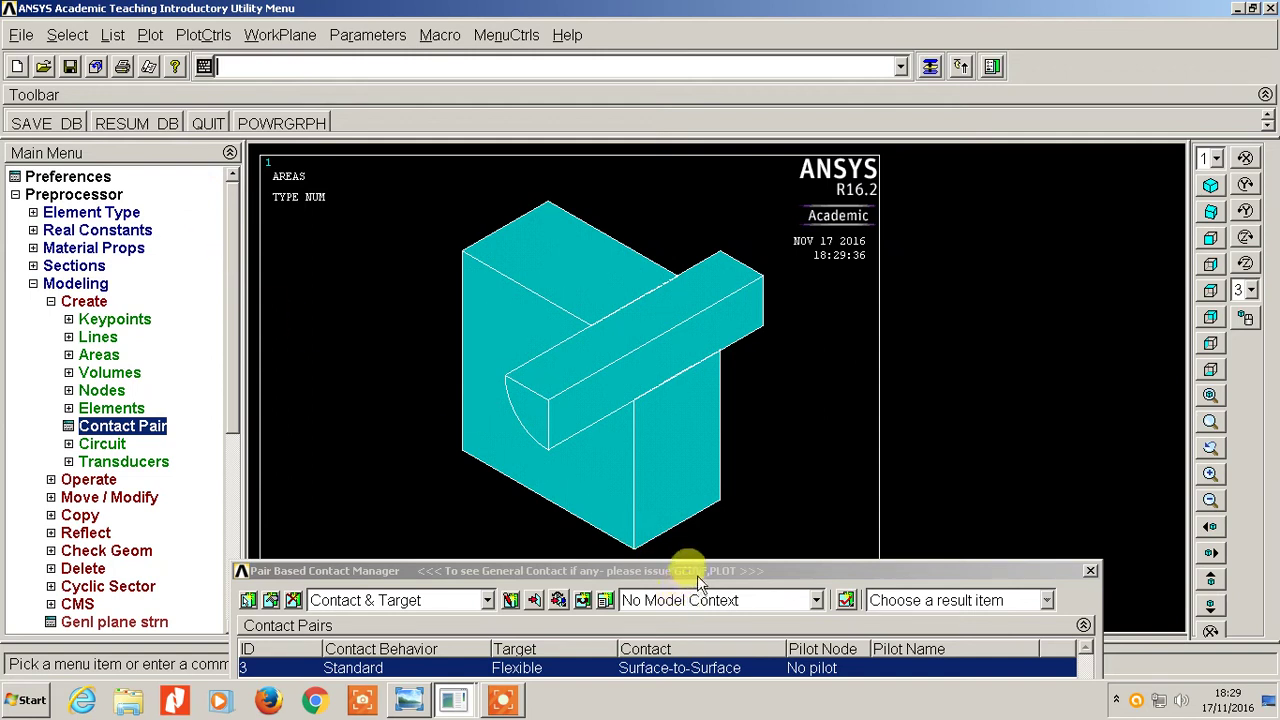
{"action": "left_click", "coordinate": [1089, 571]}
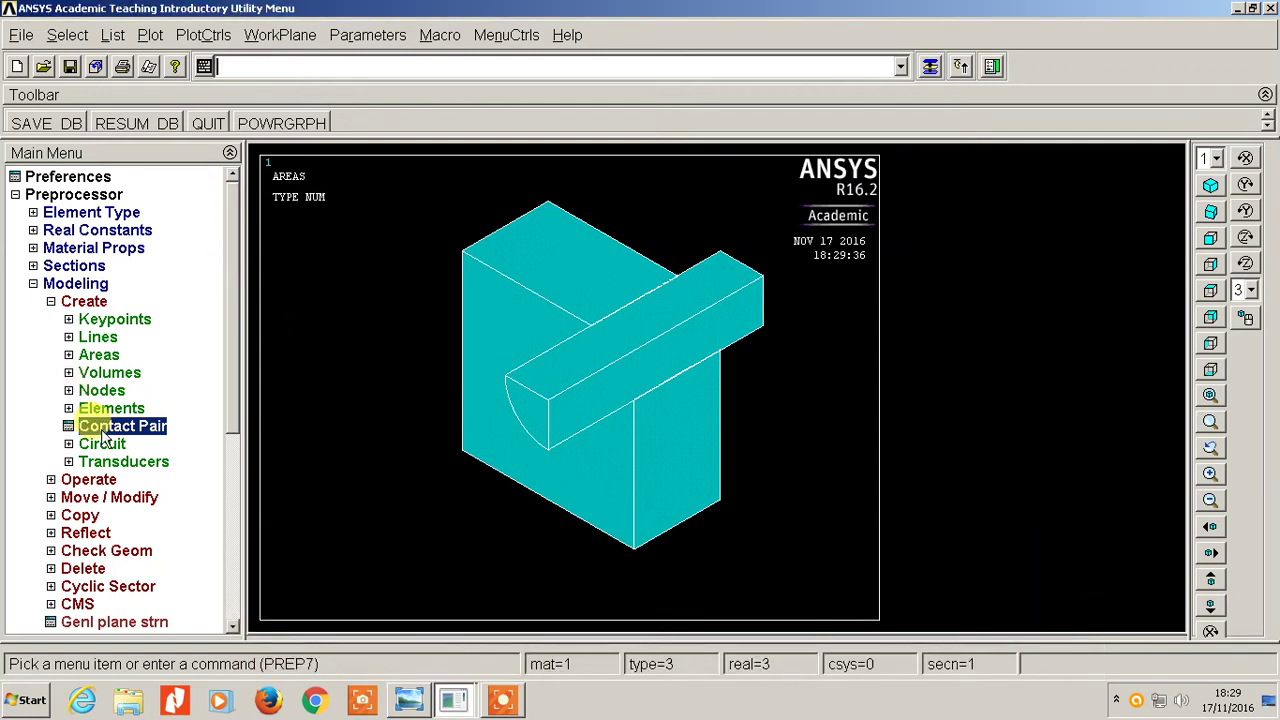
Step: Apply symmetry boundary conditions to the top faces of the block and pin and to their lengthwise vertical cut faces
{"action": "left_click", "coordinate": [34, 285]}
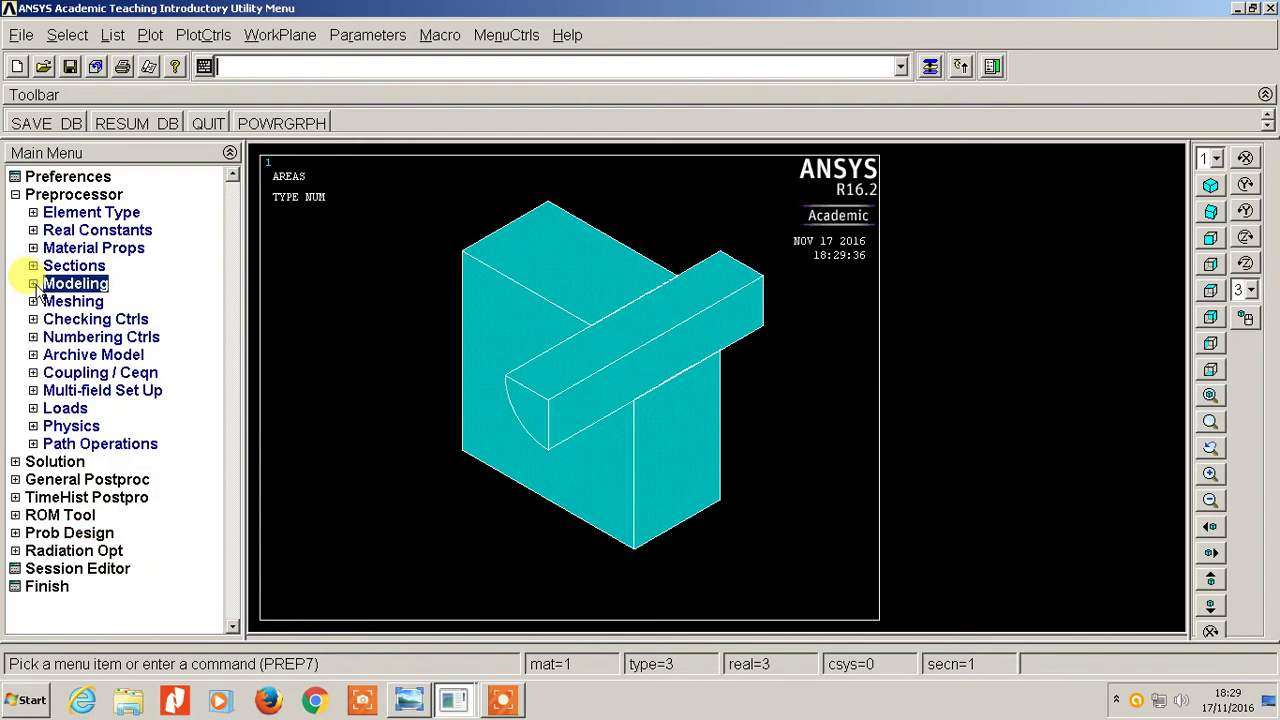
{"action": "left_click", "coordinate": [45, 462]}
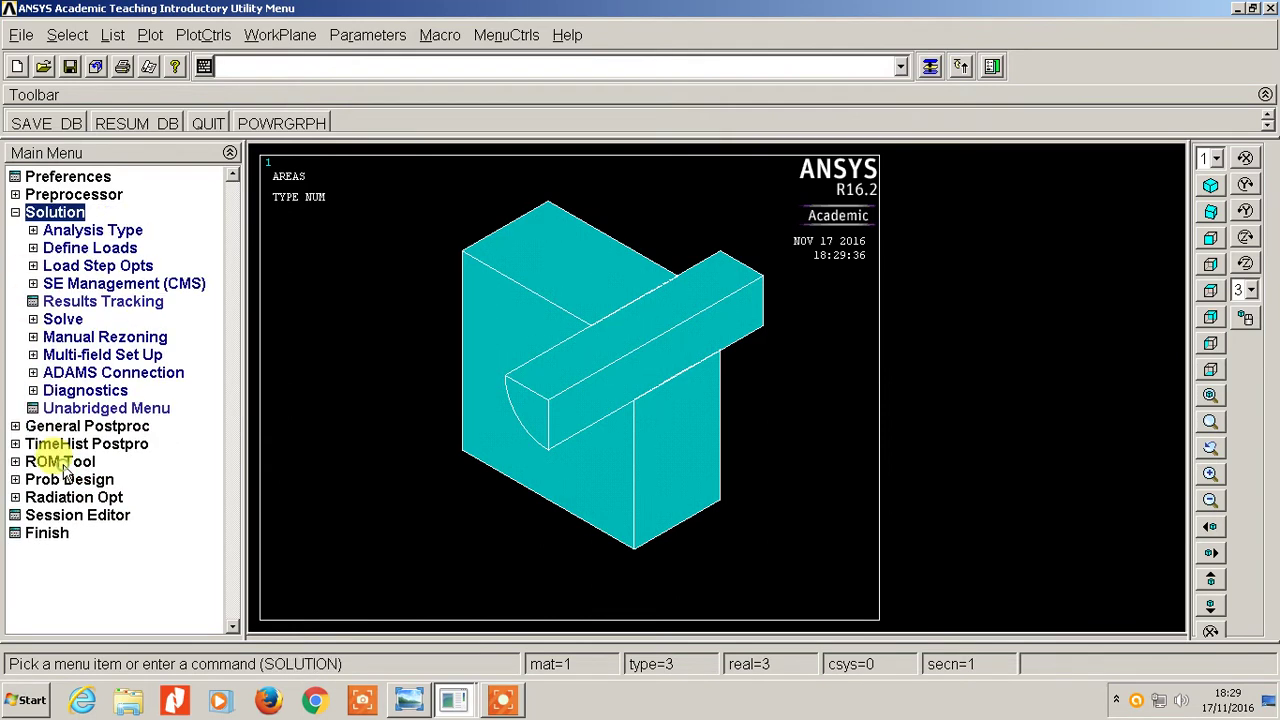
{"action": "left_click", "coordinate": [86, 248]}
{"action": "left_click", "coordinate": [86, 284]}
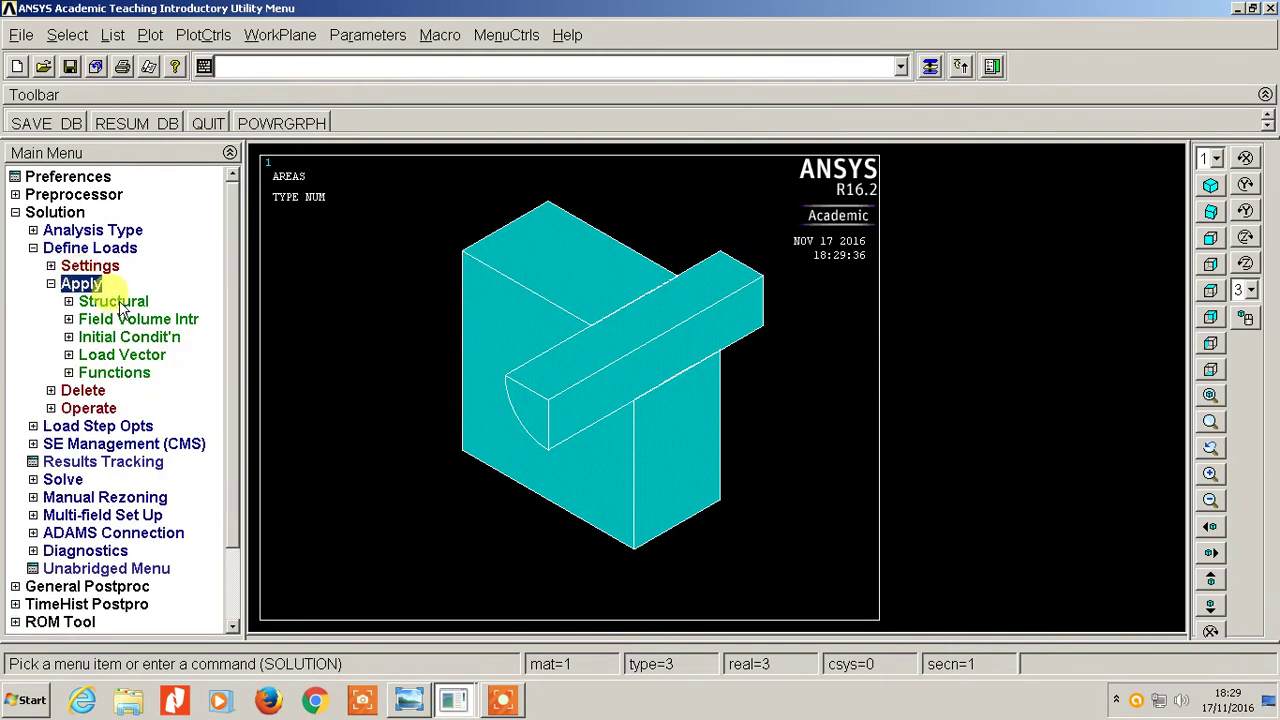
{"action": "left_click", "coordinate": [112, 301]}
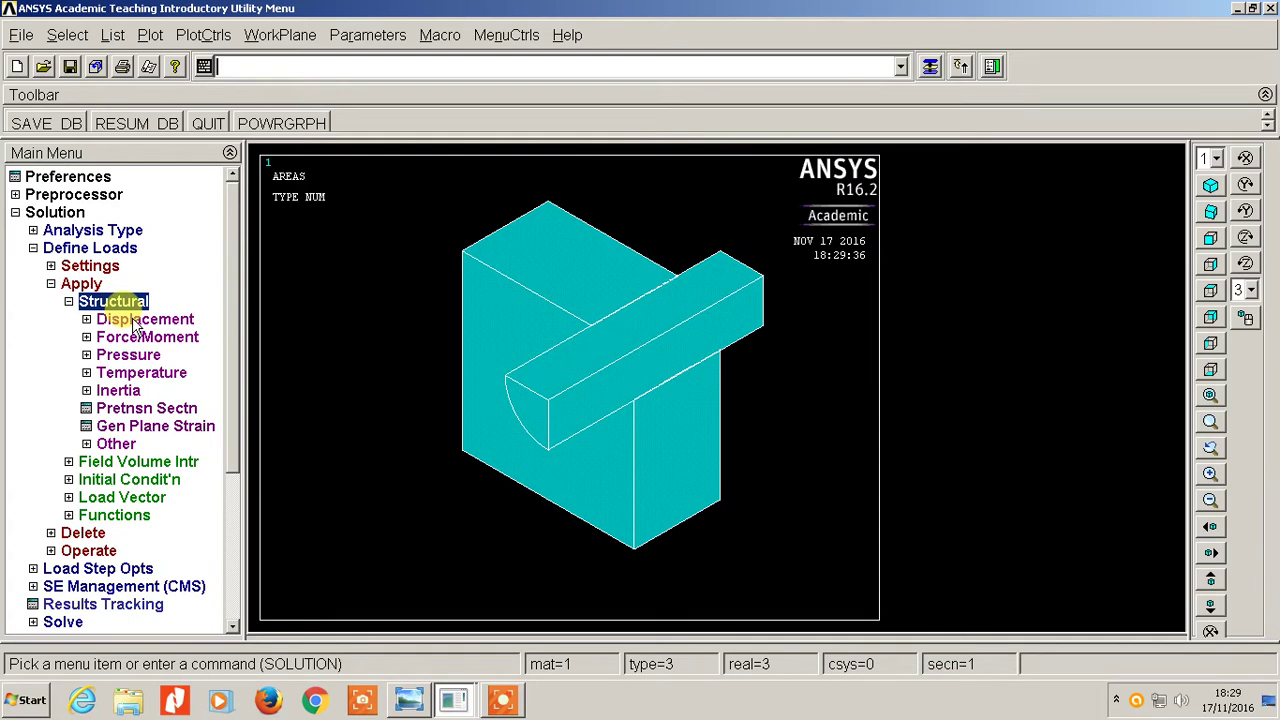
{"action": "left_click", "coordinate": [140, 320]}
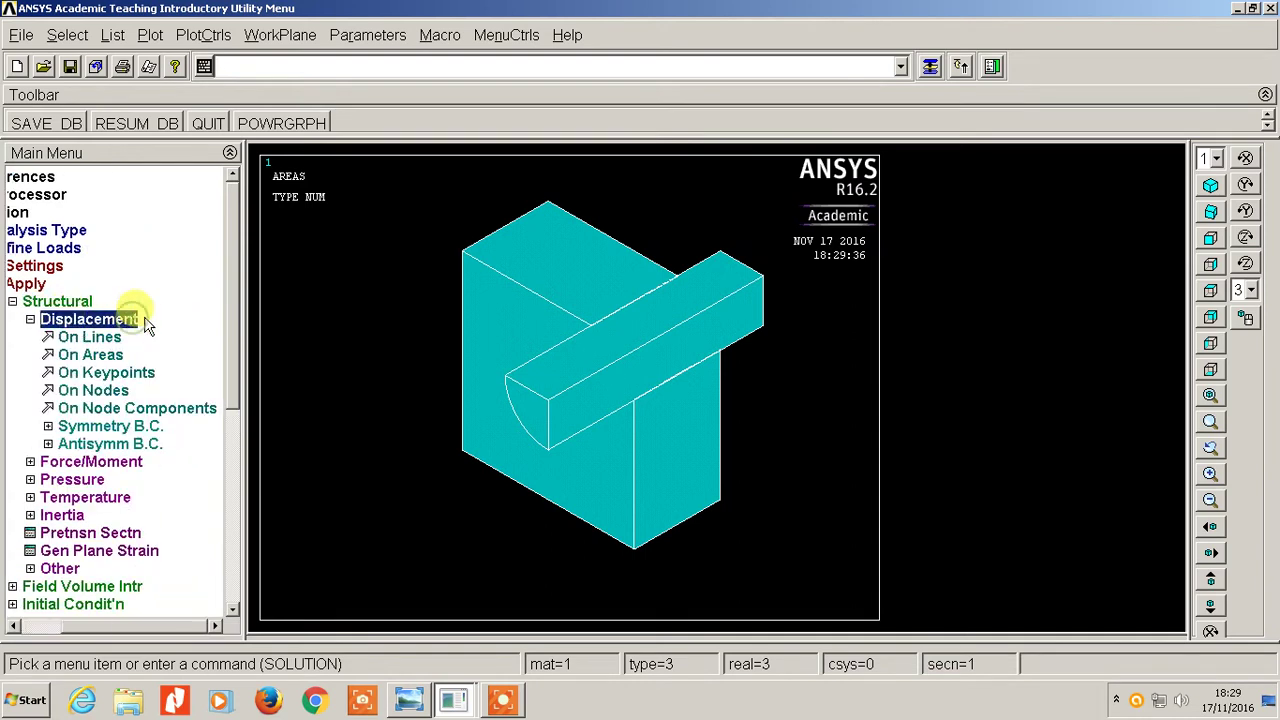
{"action": "left_click", "coordinate": [140, 428]}
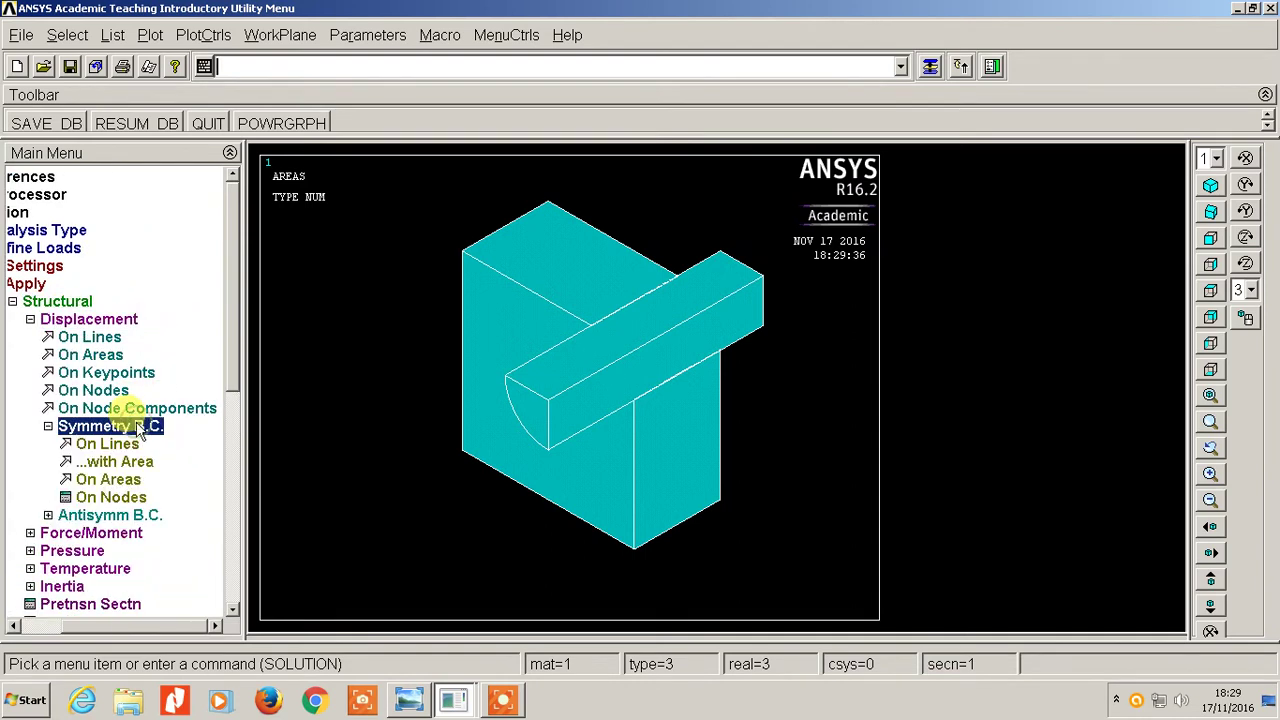
{"action": "left_click", "coordinate": [125, 480]}
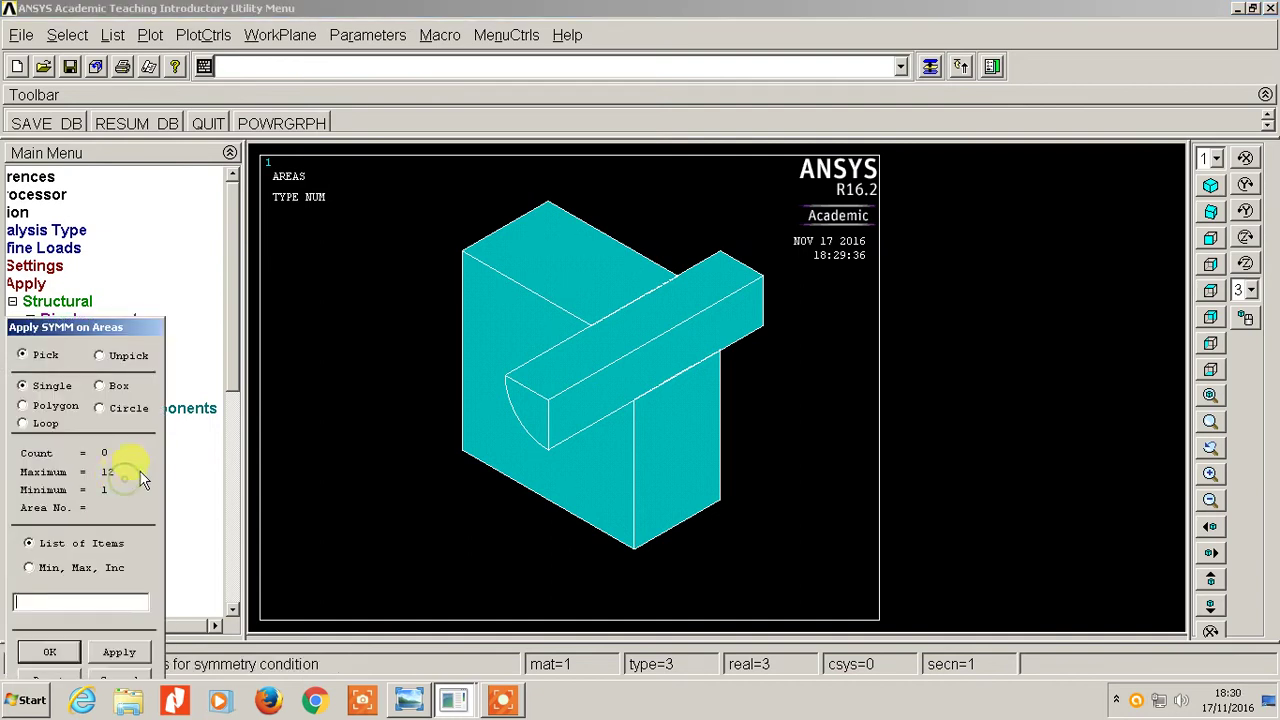
{"action": "left_click", "coordinate": [552, 234]}
{"action": "left_click", "coordinate": [642, 320]}
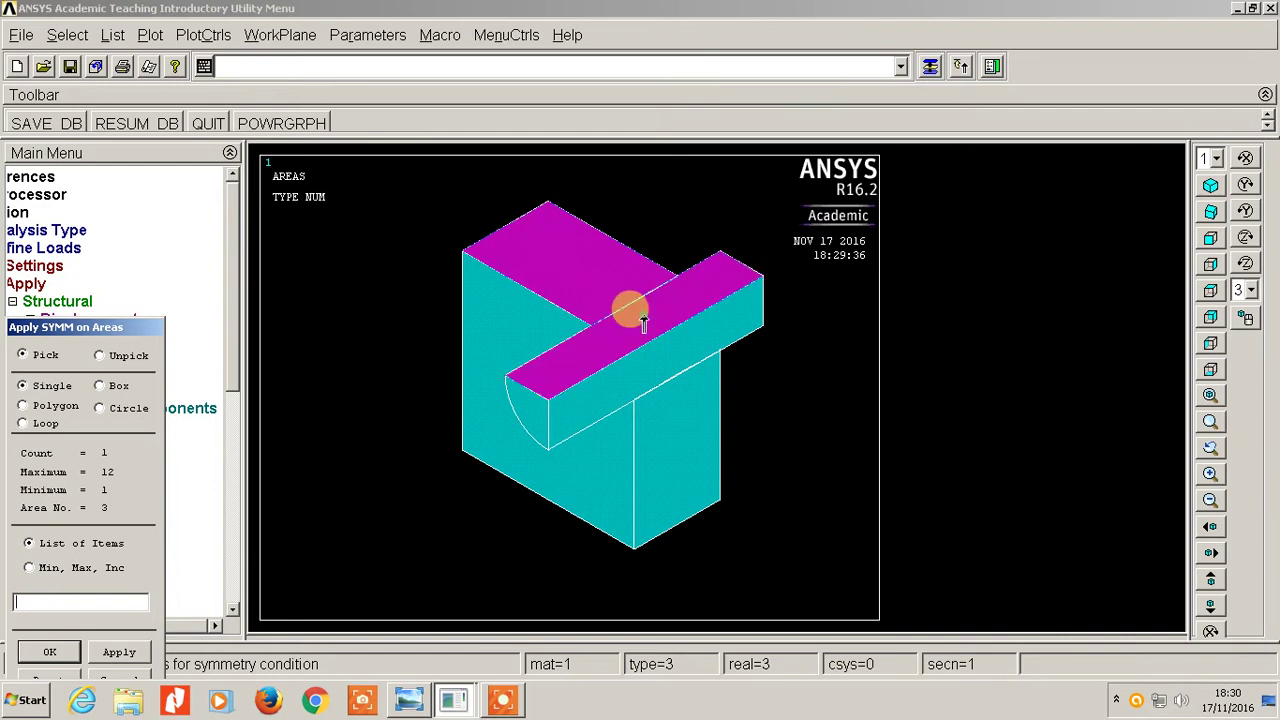
{"action": "left_click", "coordinate": [680, 342]}
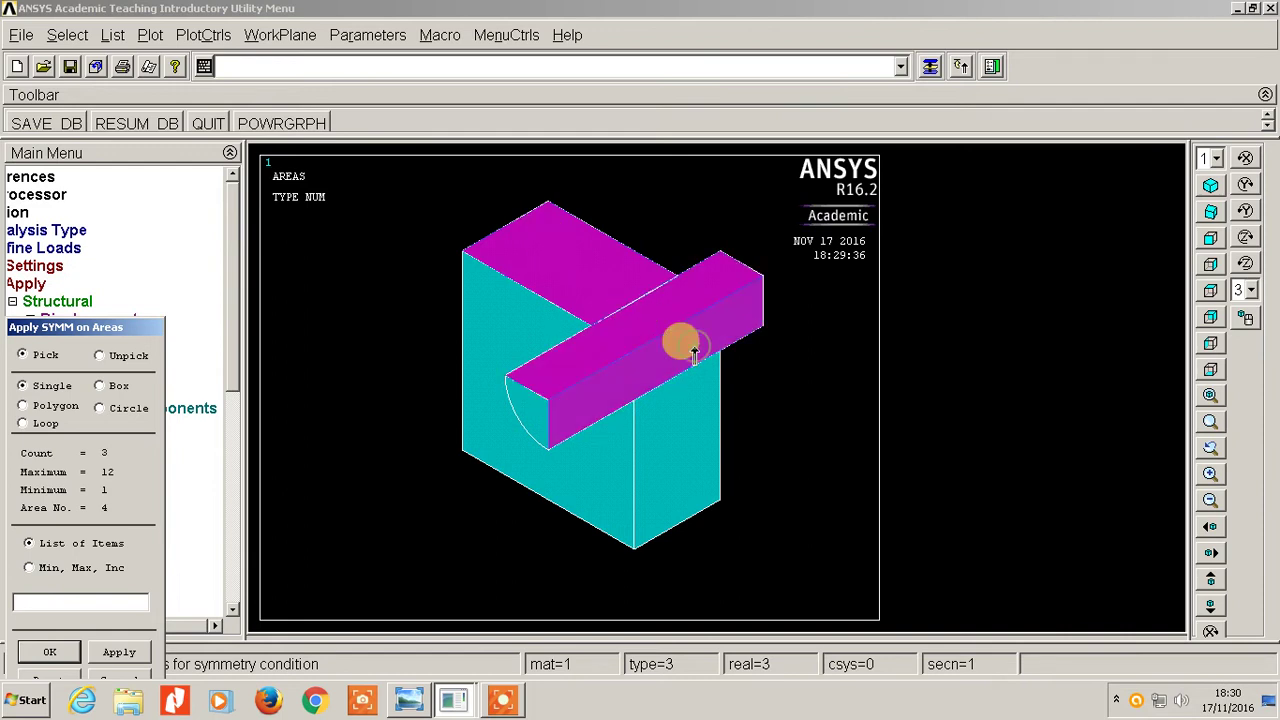
{"action": "left_click", "coordinate": [688, 428]}
{"action": "left_click", "coordinate": [45, 651]}
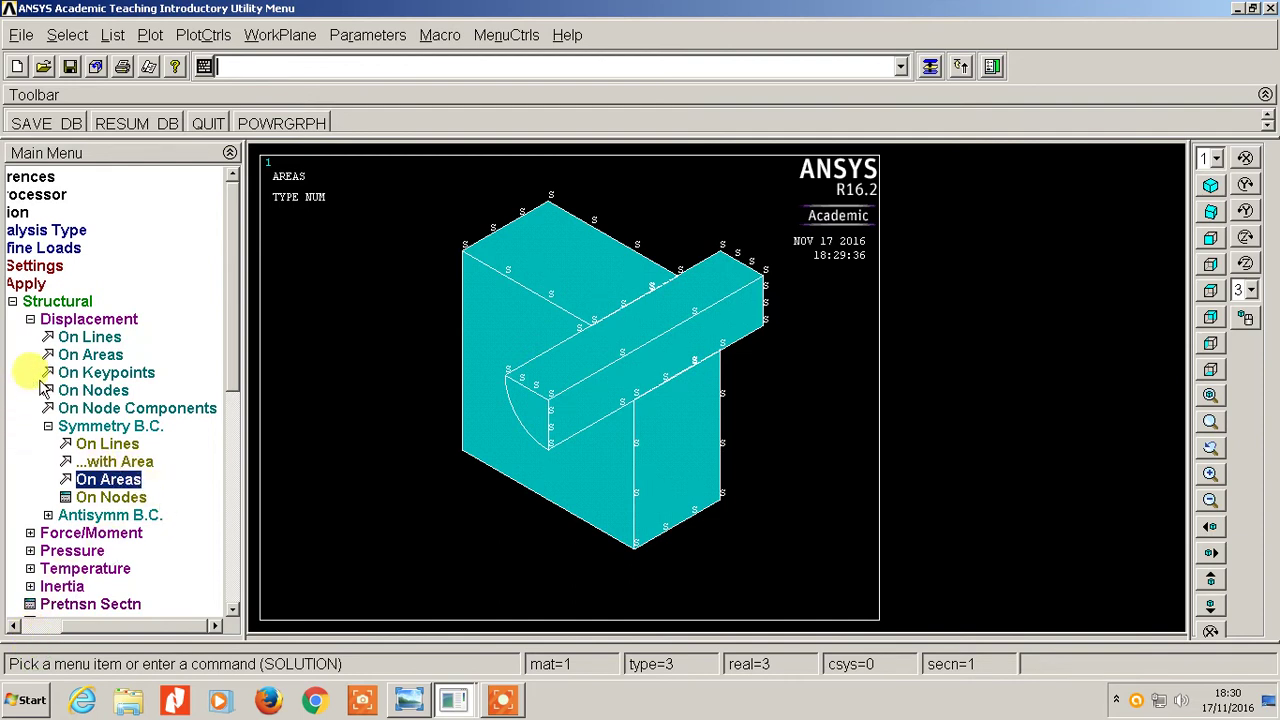
Step: Constrain All DOF with a constant displacement value of 0 on the block's outer side face opposite the cut face
{"action": "left_click", "coordinate": [30, 319]}
{"action": "left_click", "coordinate": [30, 319]}
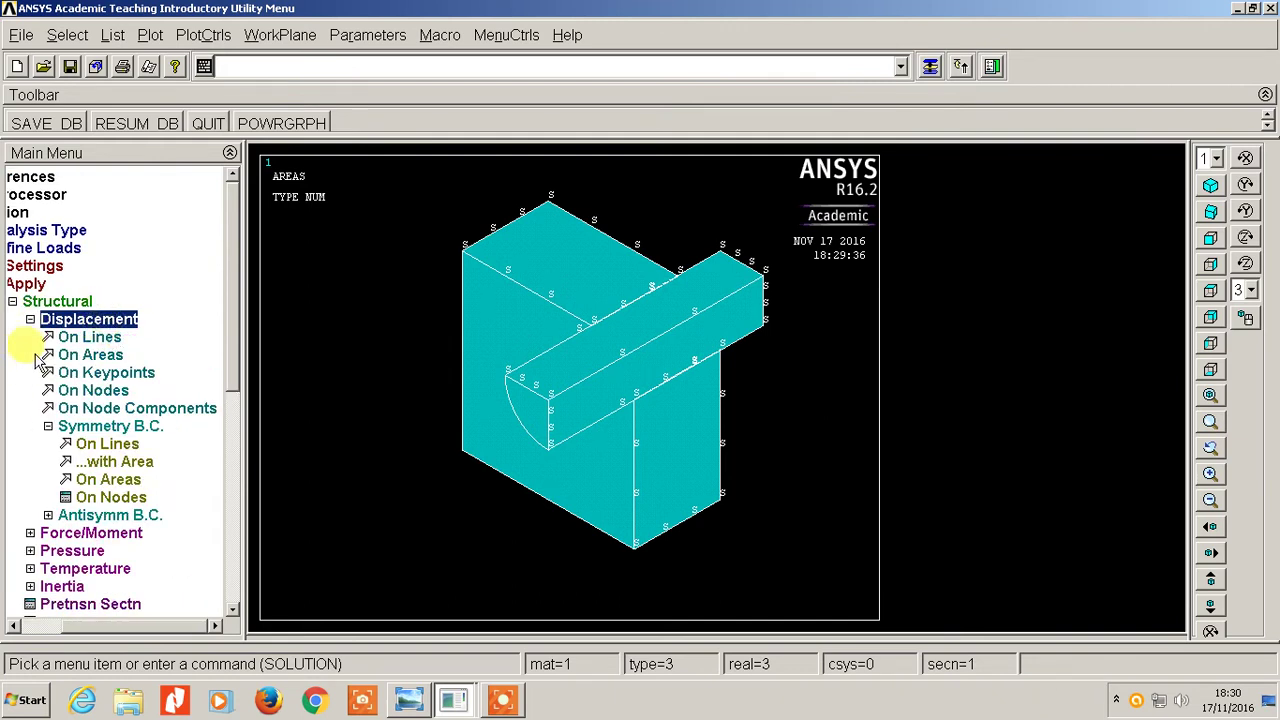
{"action": "left_click", "coordinate": [113, 357]}
{"action": "left_click", "coordinate": [472, 310]}
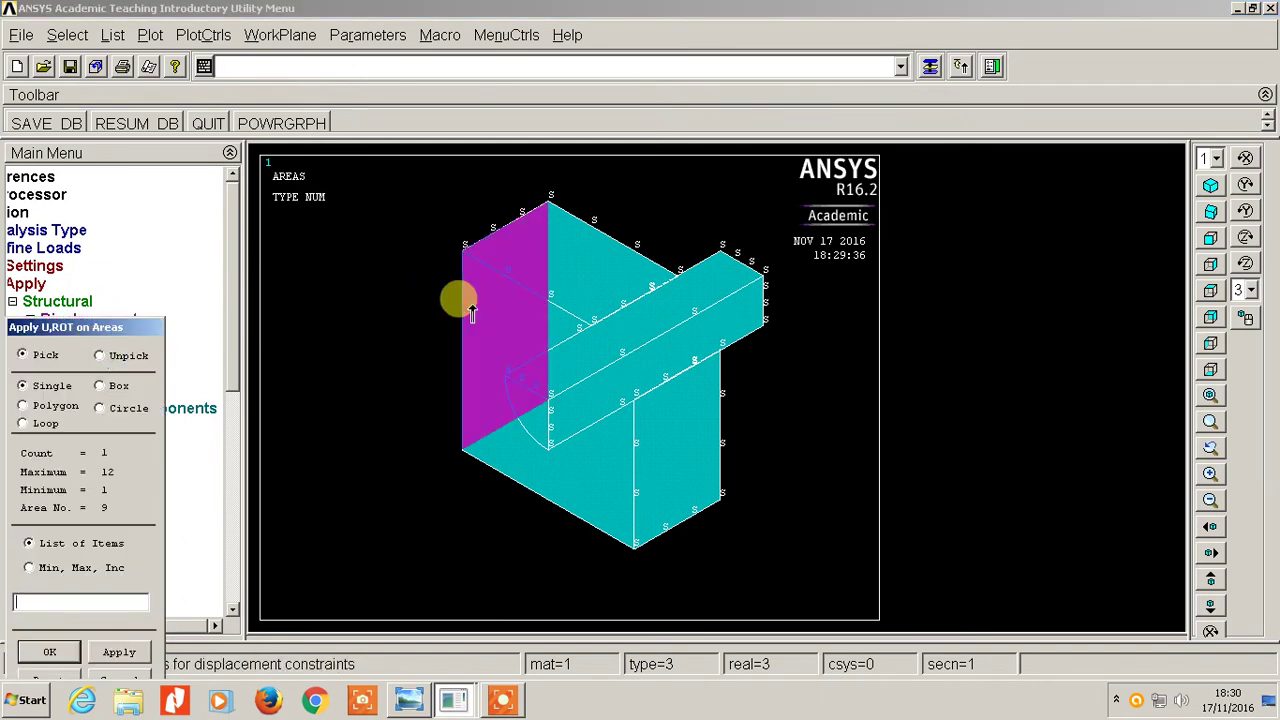
{"action": "left_click", "coordinate": [33, 655]}
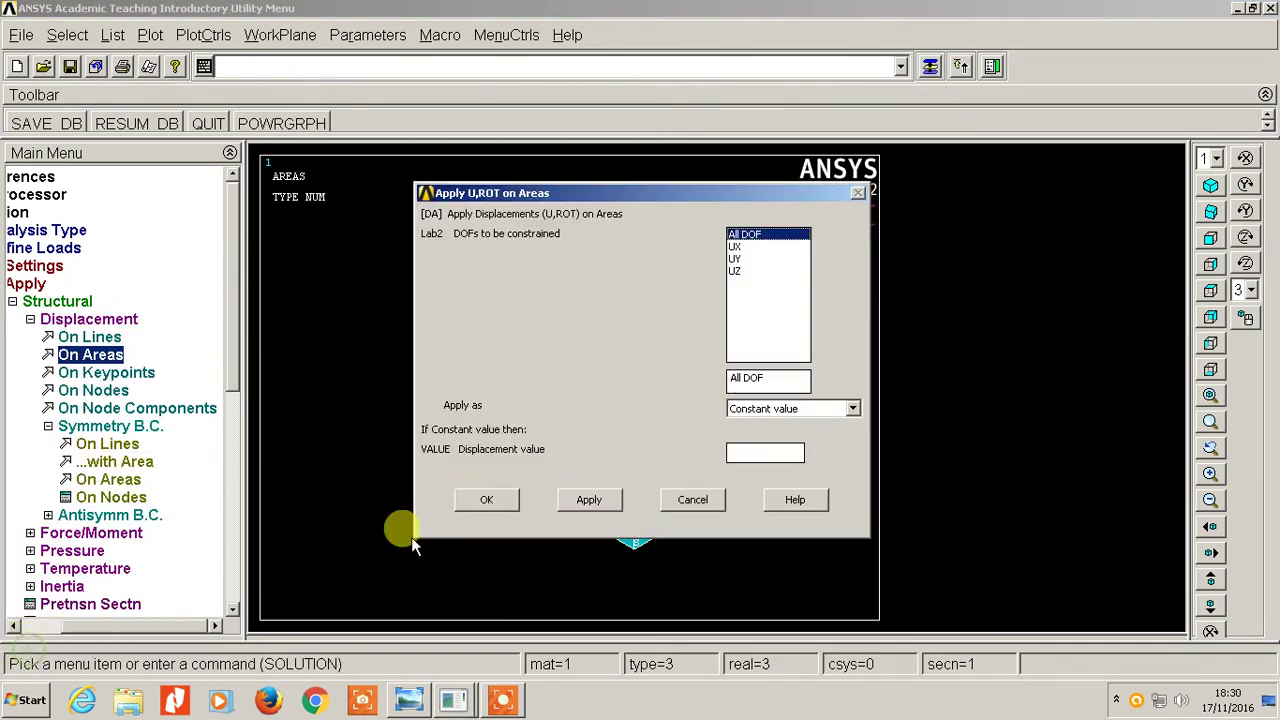
{"action": "left_click", "coordinate": [748, 452]}
{"action": "type", "text": "0"}
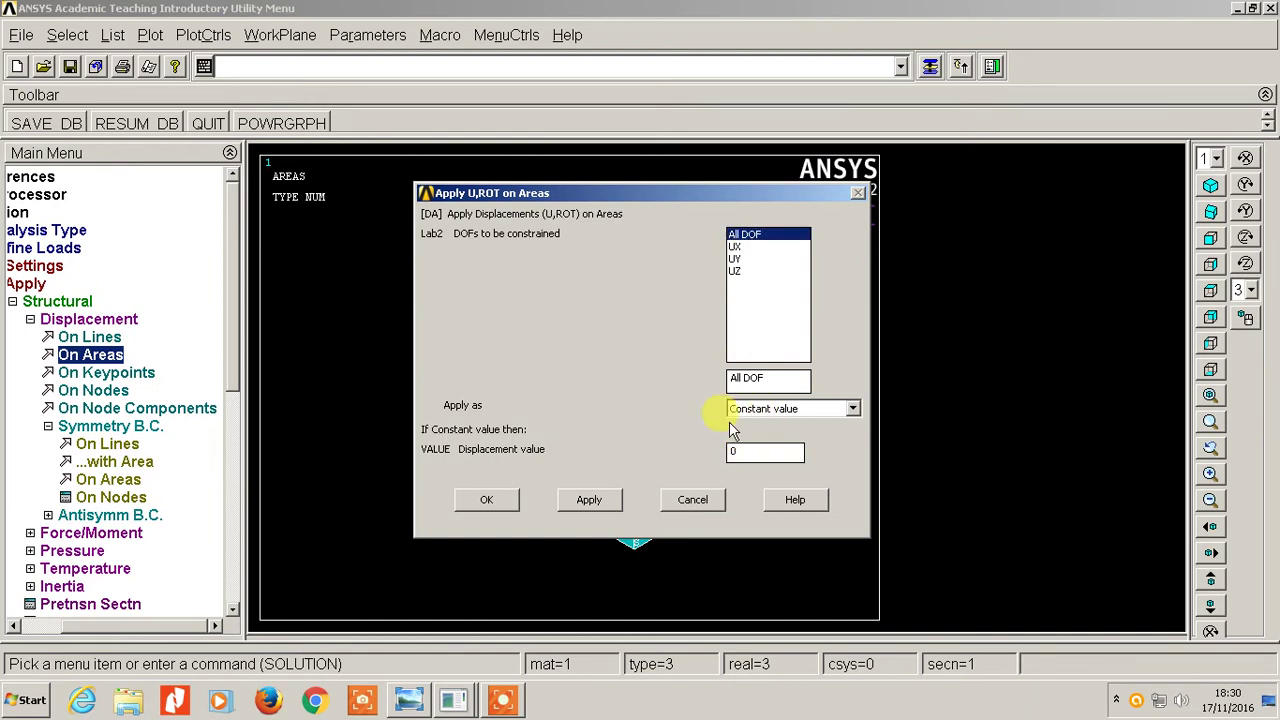
{"action": "left_click", "coordinate": [490, 498]}
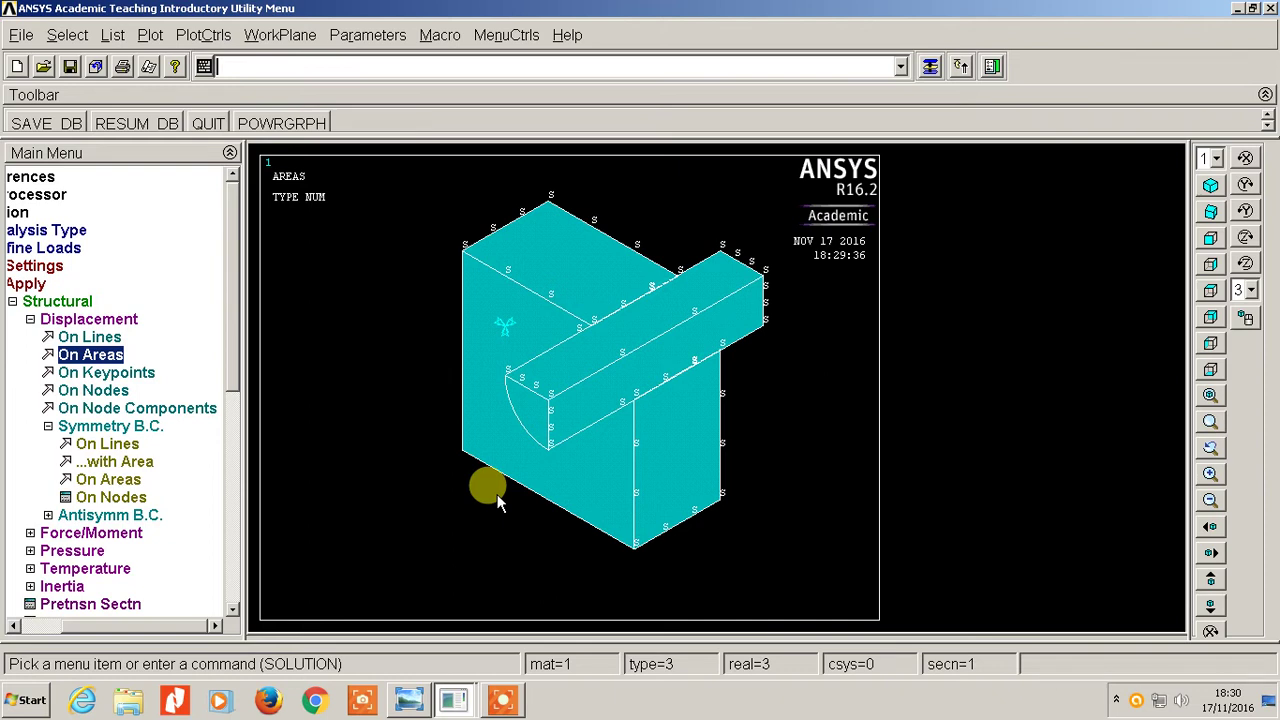
Step: Set the analysis option in the solution controls to Large Displacement Static and accept it
{"action": "left_click", "coordinate": [30, 301]}
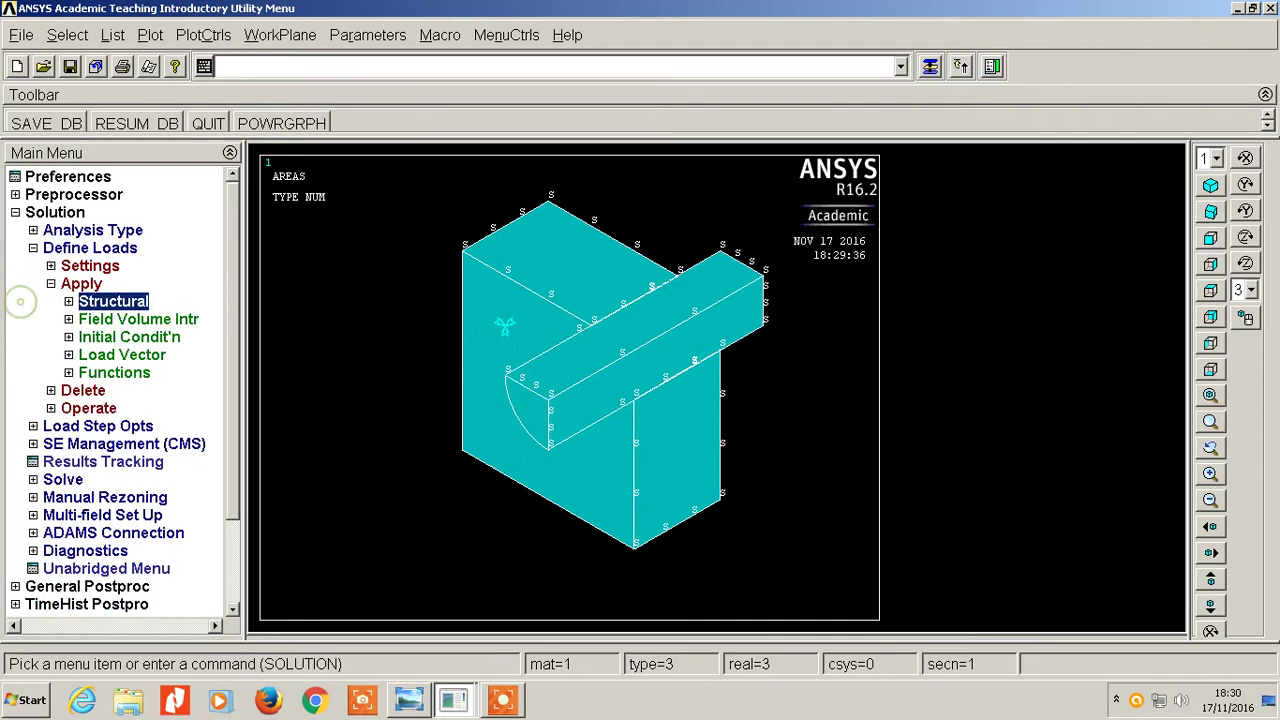
{"action": "left_click", "coordinate": [33, 248]}
{"action": "left_click", "coordinate": [85, 230]}
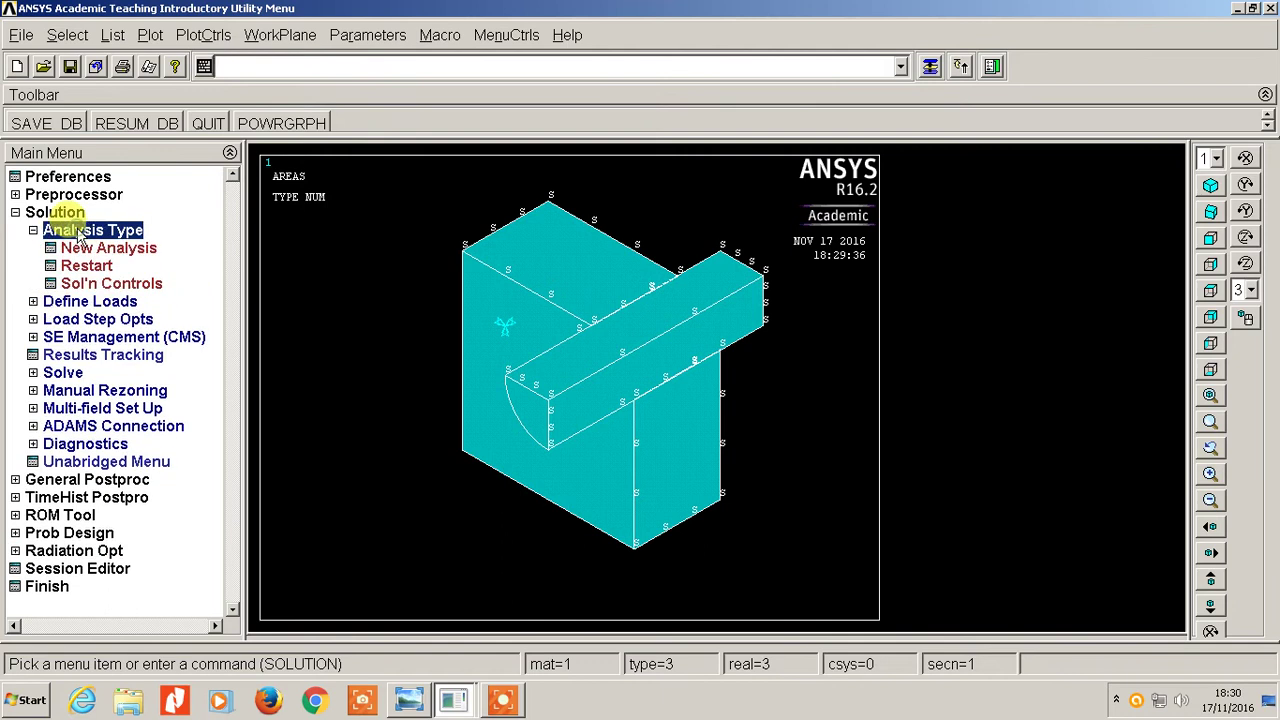
{"action": "left_click", "coordinate": [90, 284]}
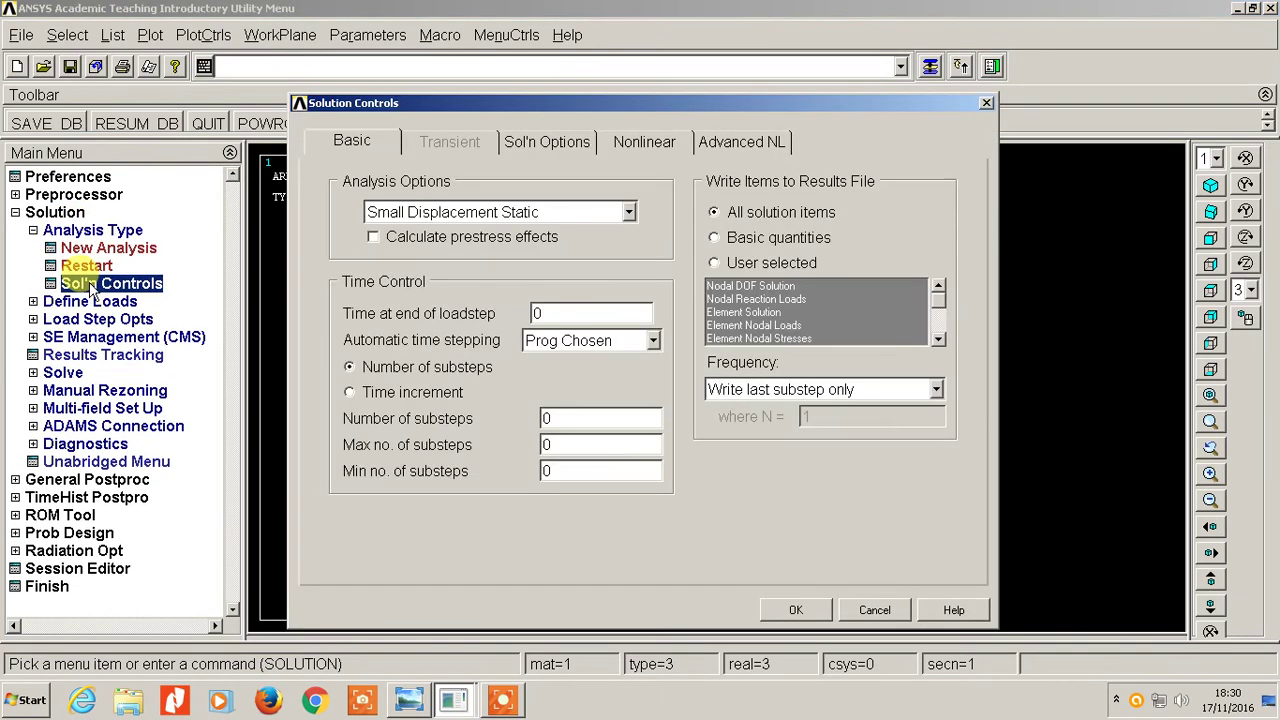
{"action": "left_click", "coordinate": [629, 213]}
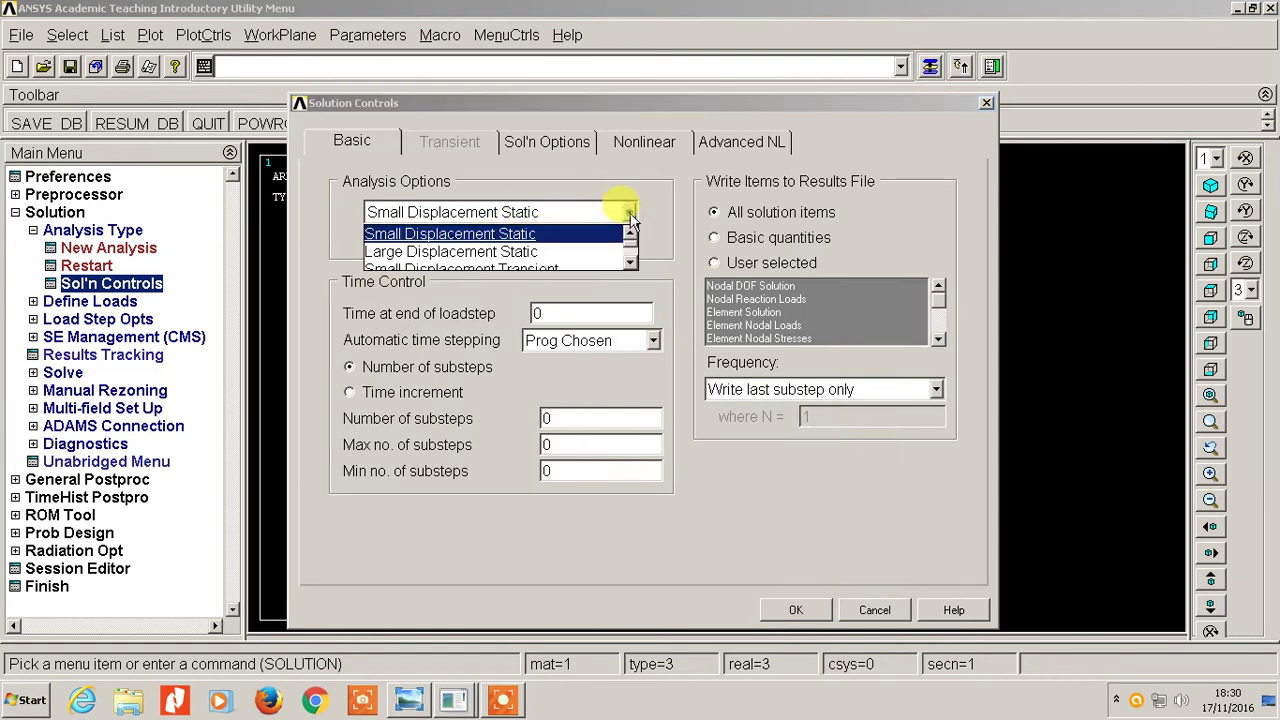
{"action": "left_click", "coordinate": [527, 253]}
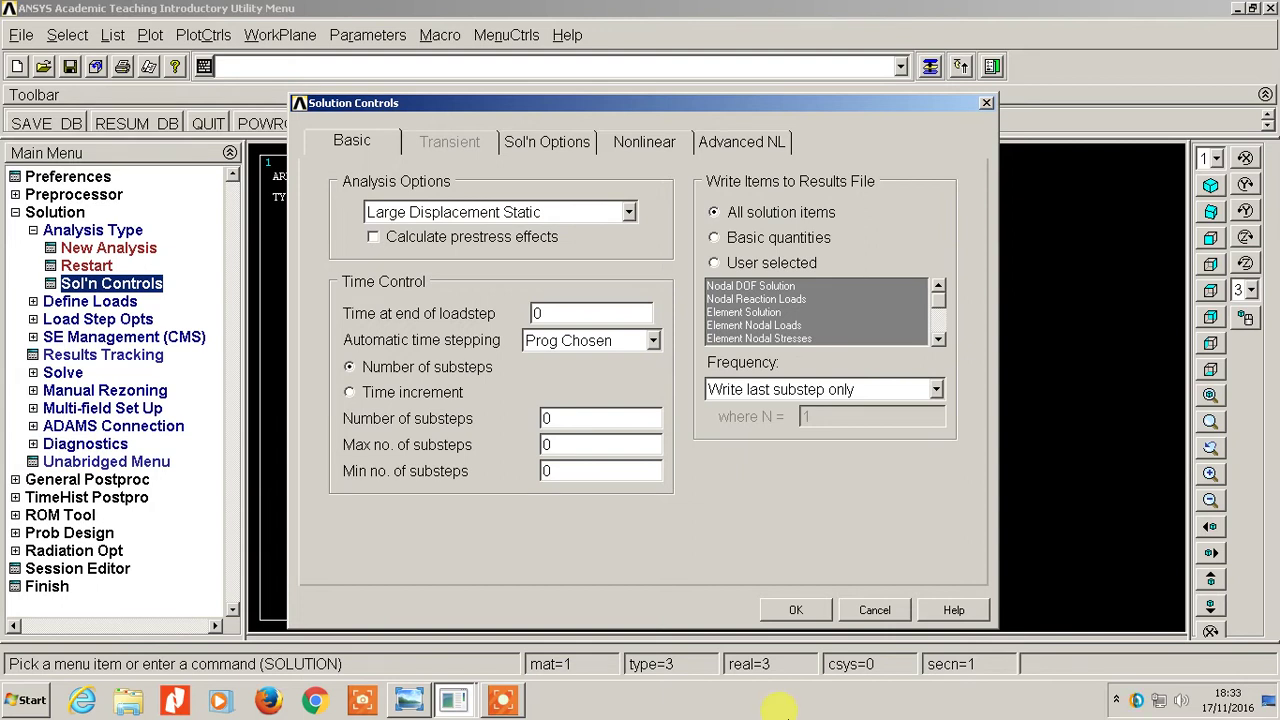
{"action": "left_click", "coordinate": [792, 606]}
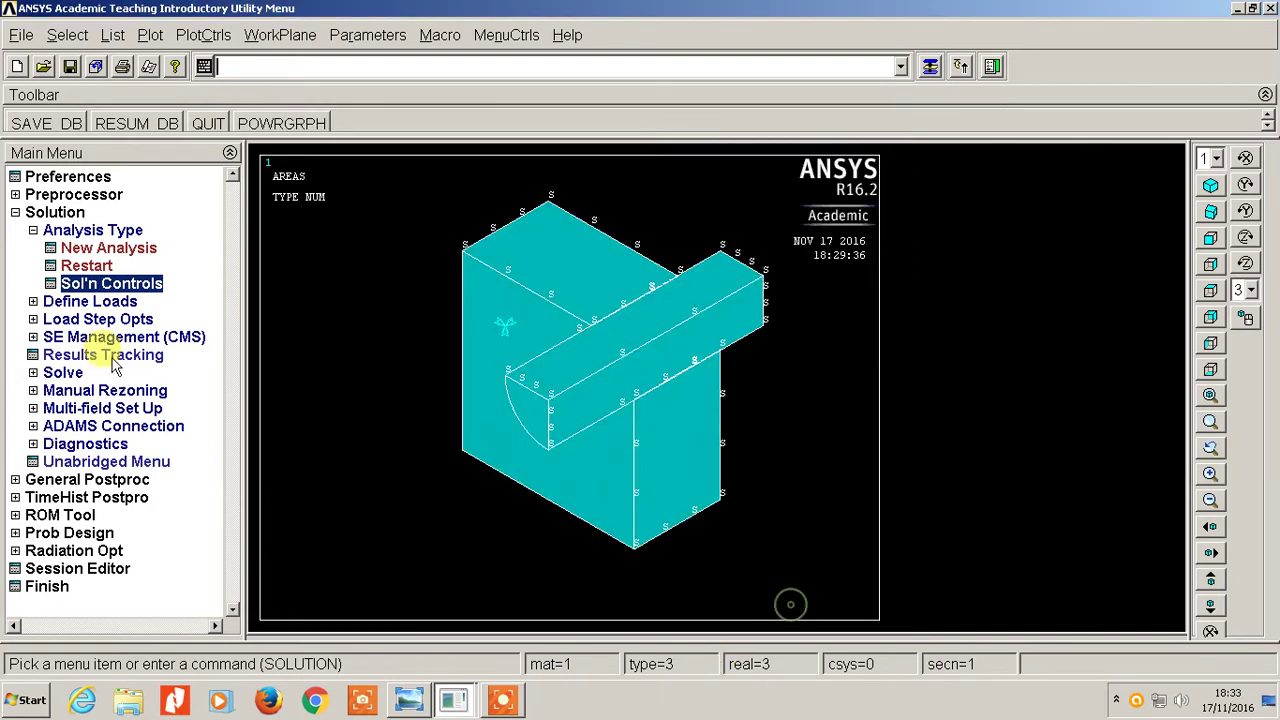
{"action": "left_click", "coordinate": [110, 319]}
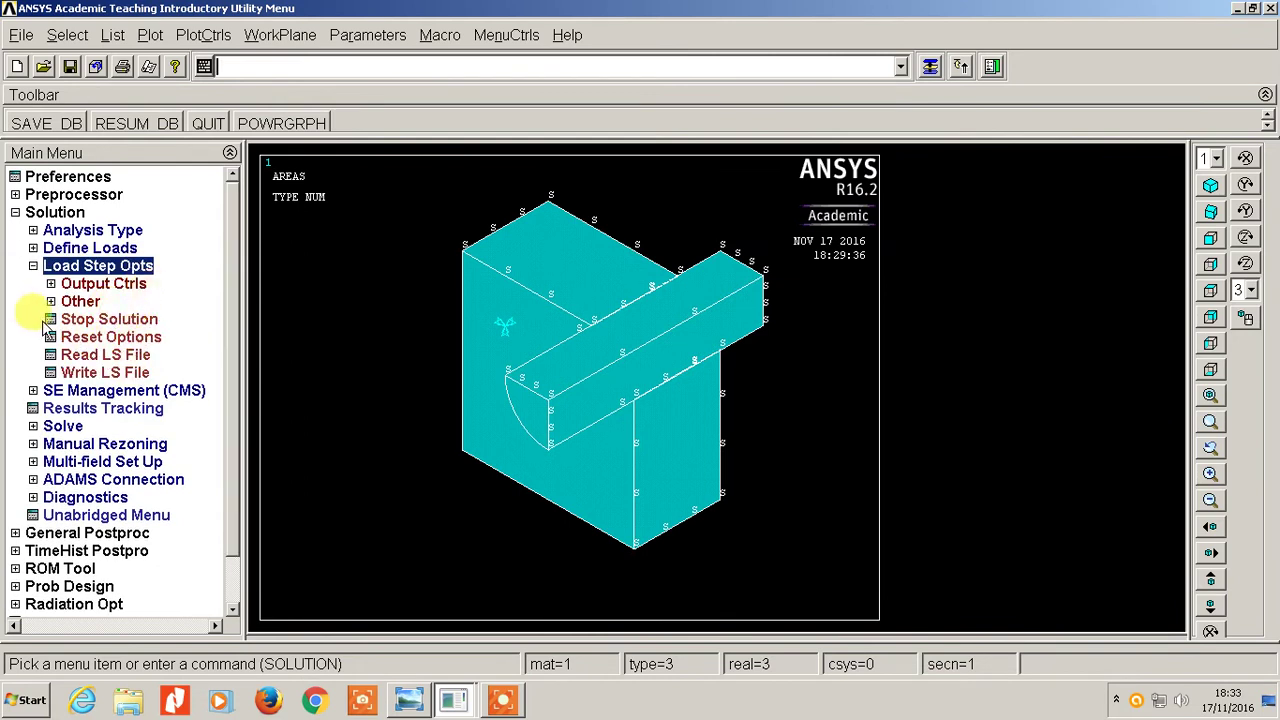
{"action": "left_click", "coordinate": [80, 374]}
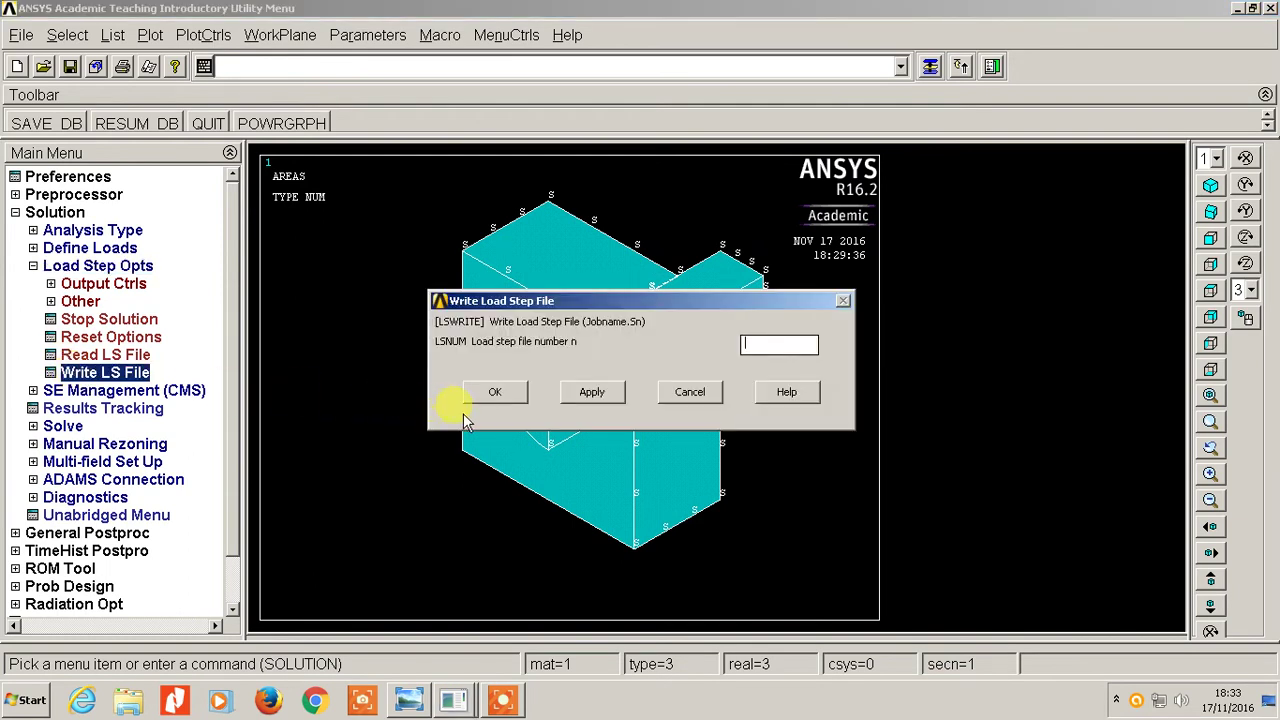
{"action": "left_click", "coordinate": [690, 392]}
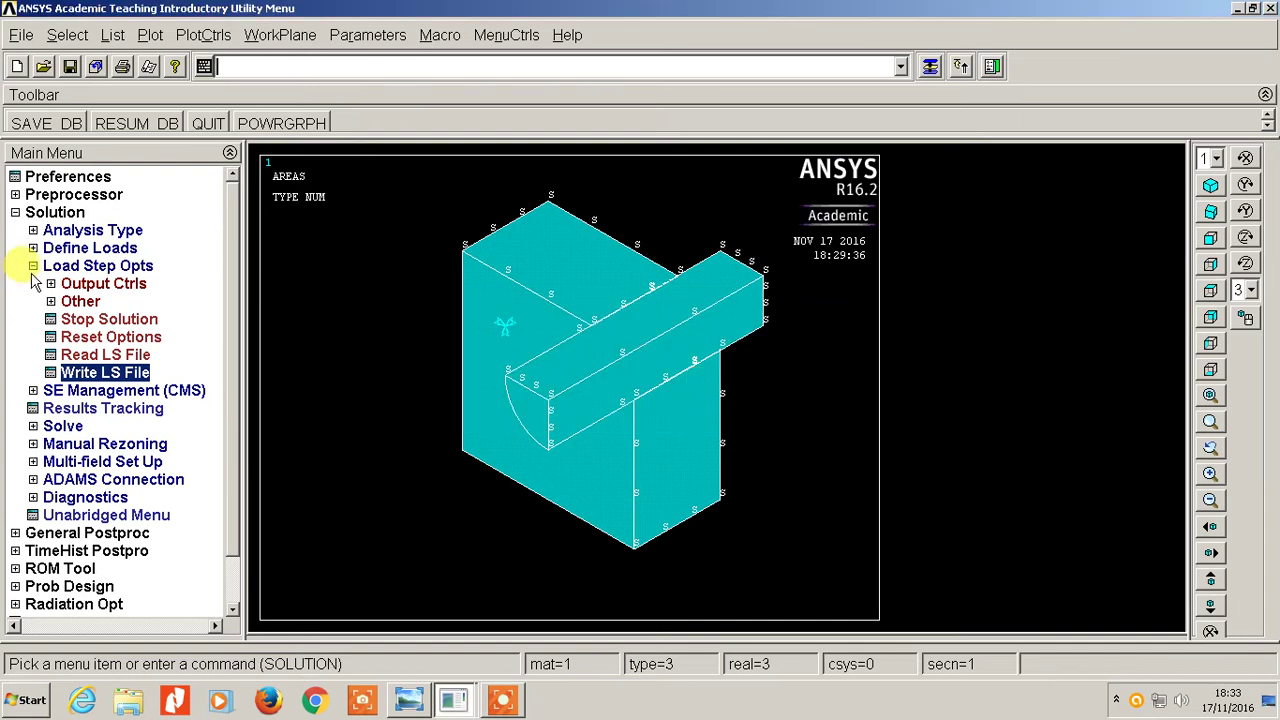
{"action": "left_click", "coordinate": [47, 266]}
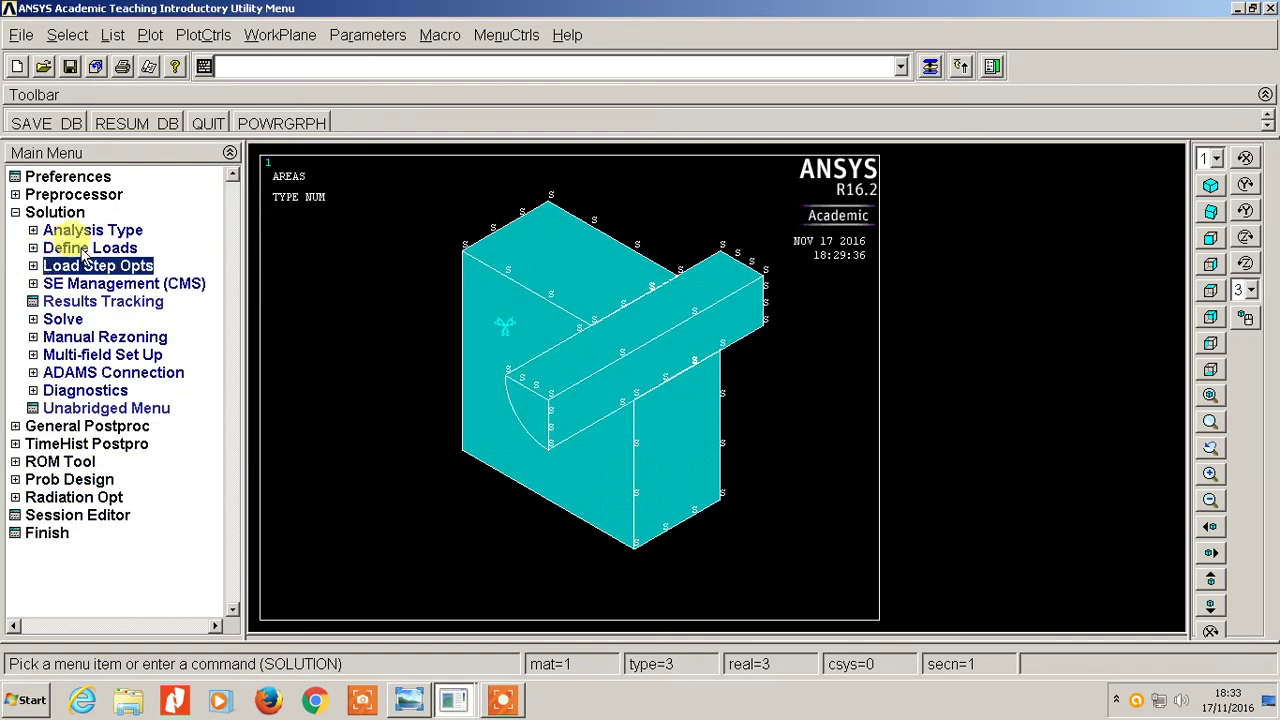
Step: In the solution controls, set time at end of loadstep to 100, automatic time stepping Off and number of substeps to 1
{"action": "left_click", "coordinate": [80, 230]}
{"action": "left_click", "coordinate": [155, 283]}
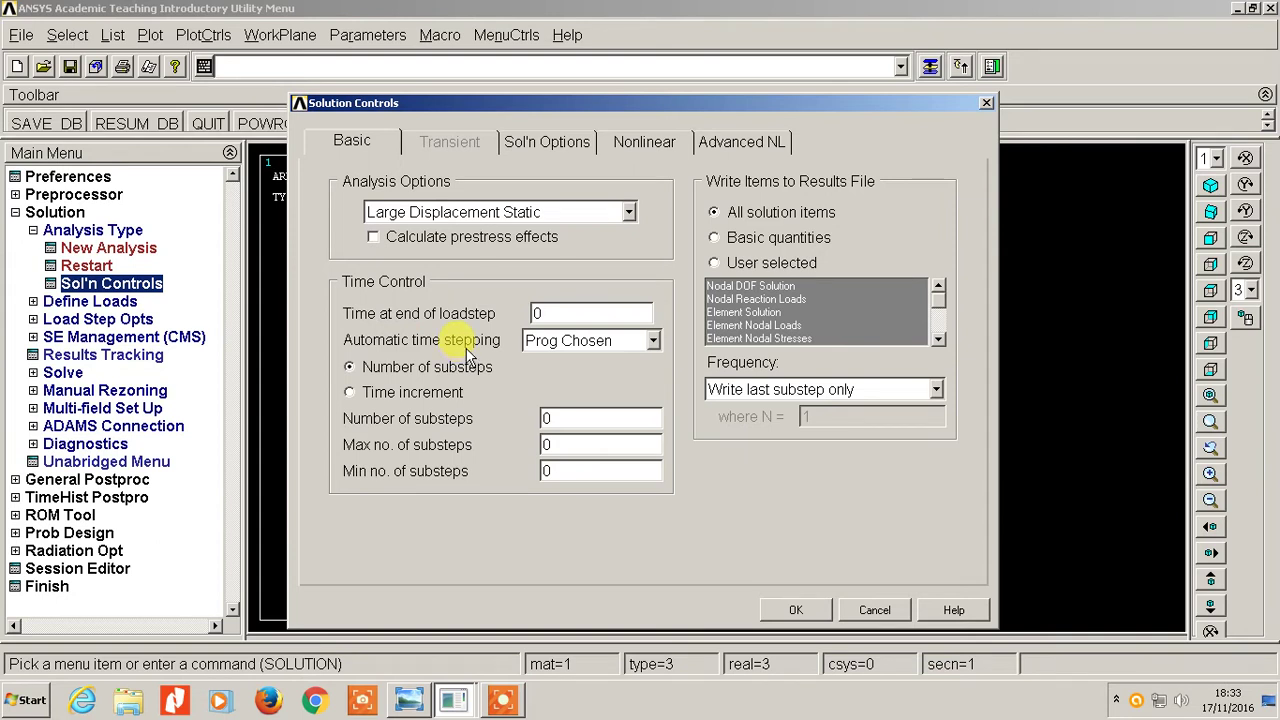
{"action": "double_click", "coordinate": [560, 314]}
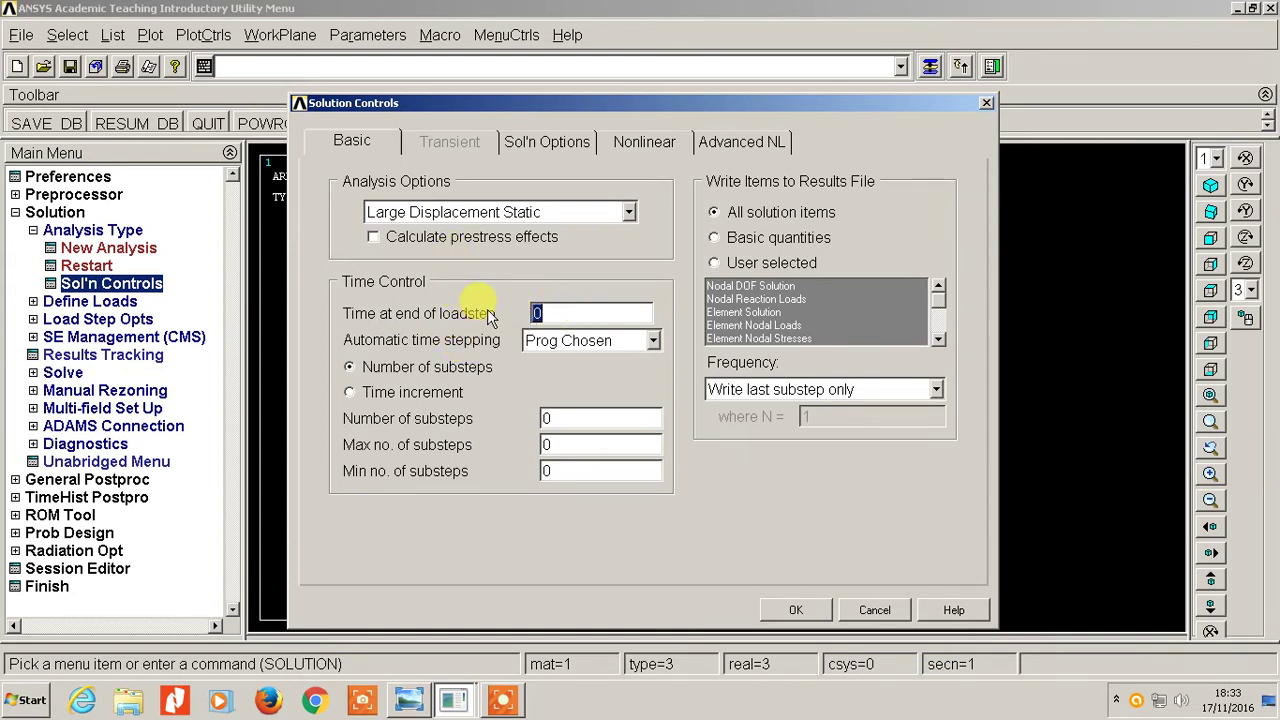
{"action": "type", "text": "100"}
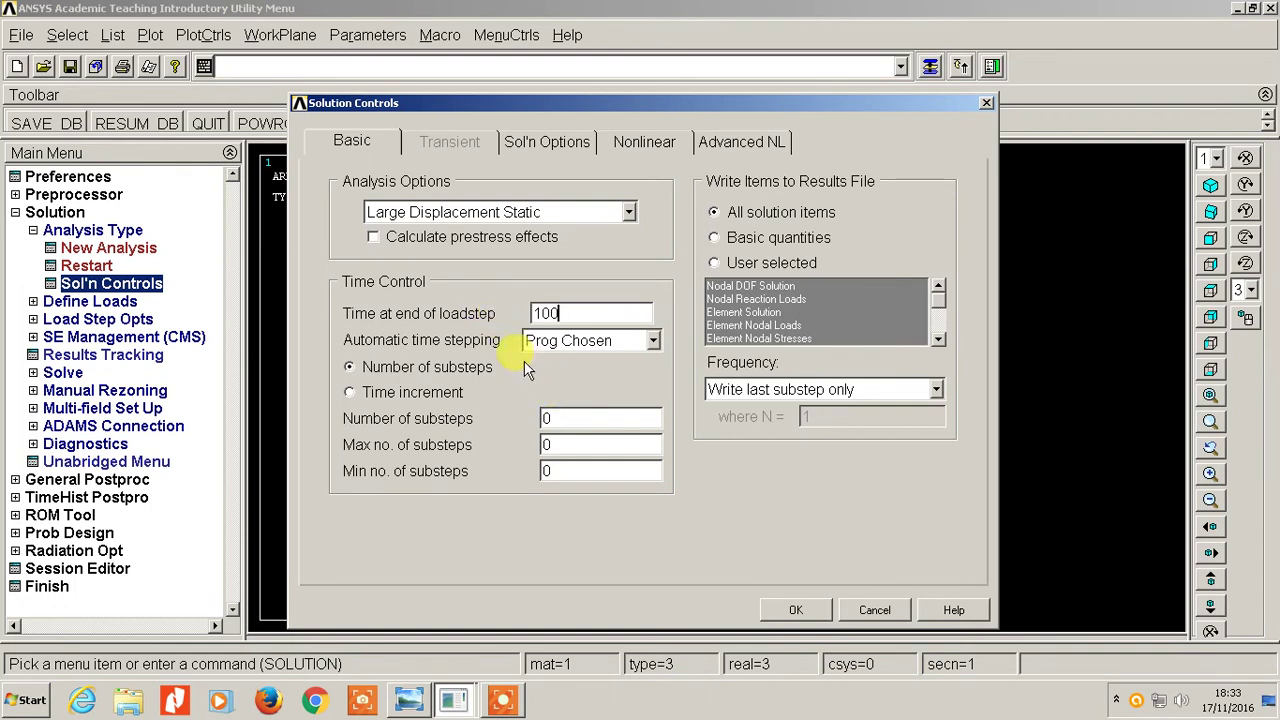
{"action": "left_click", "coordinate": [652, 341]}
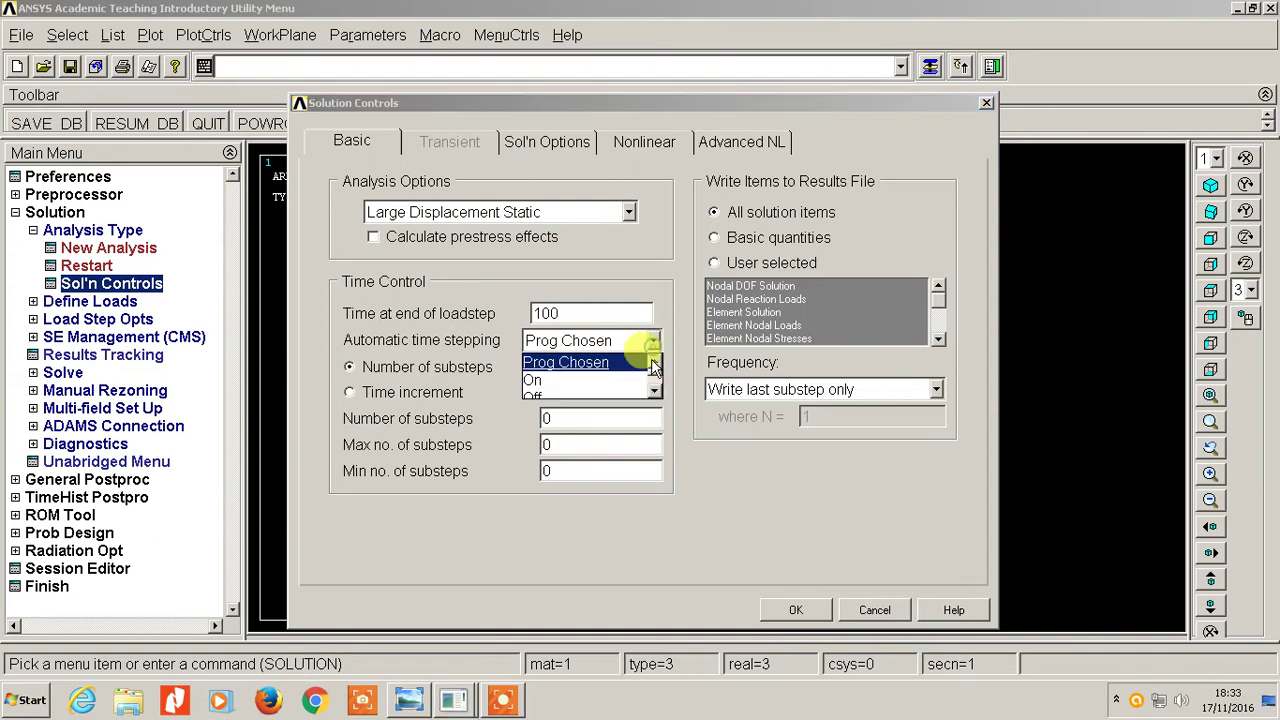
{"action": "left_click", "coordinate": [545, 394]}
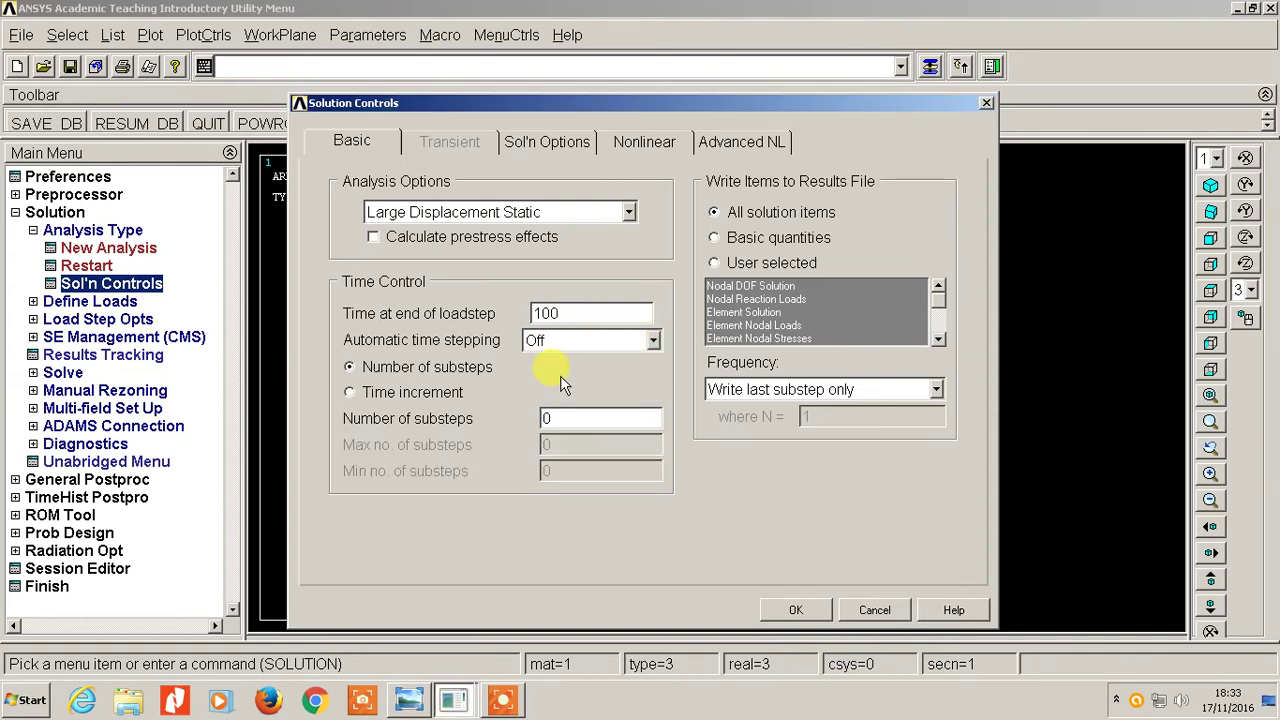
{"action": "left_click_drag", "start_coordinate": [594, 423], "coordinate": [516, 424]}
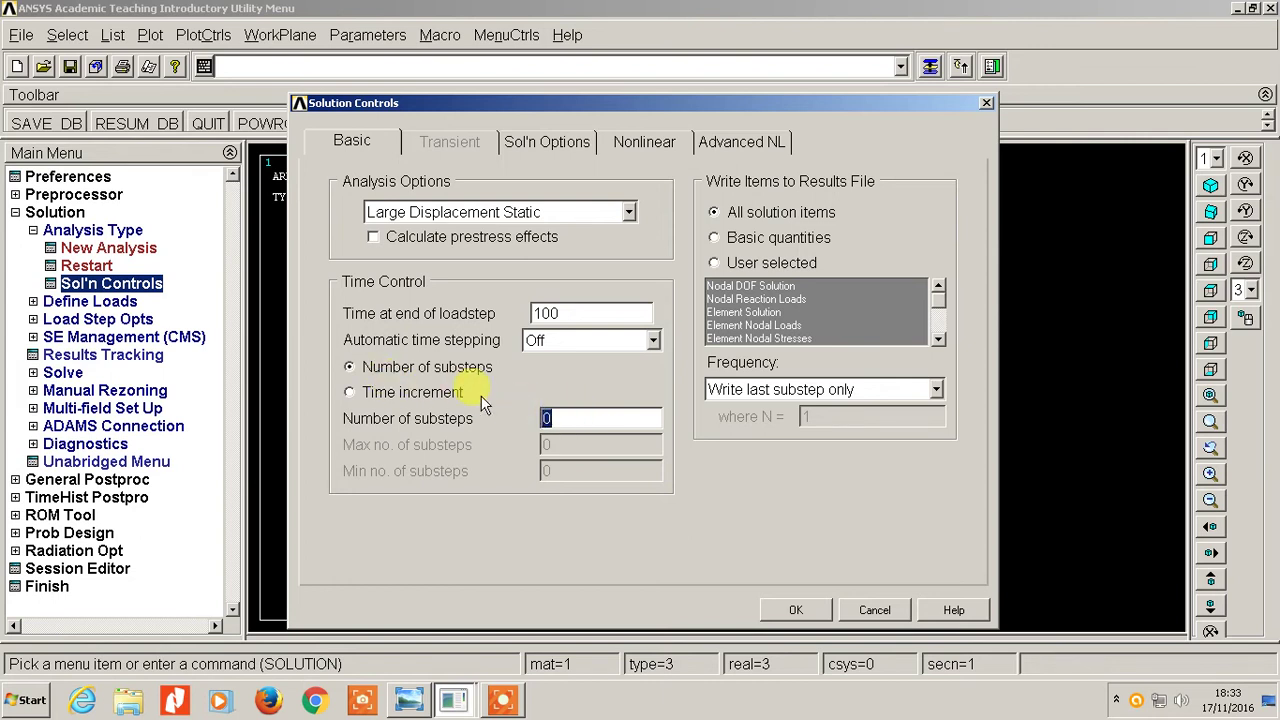
{"action": "type", "text": "1"}
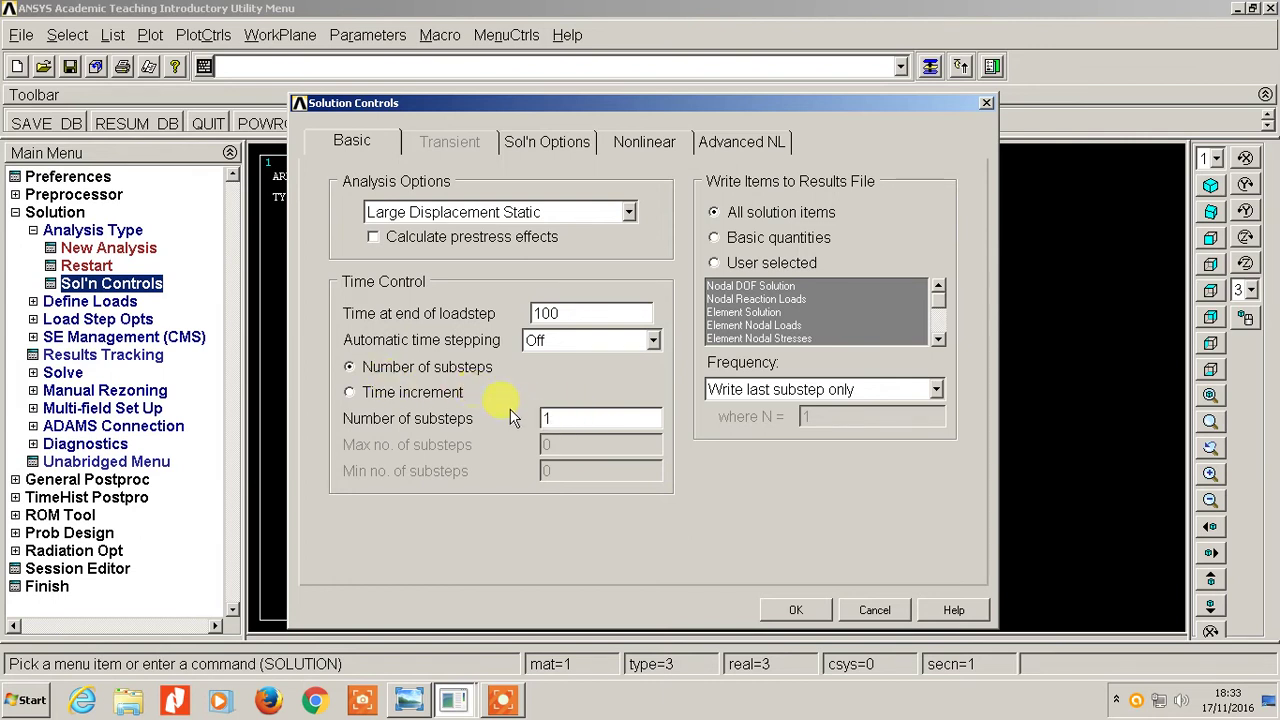
{"action": "left_click", "coordinate": [796, 610]}
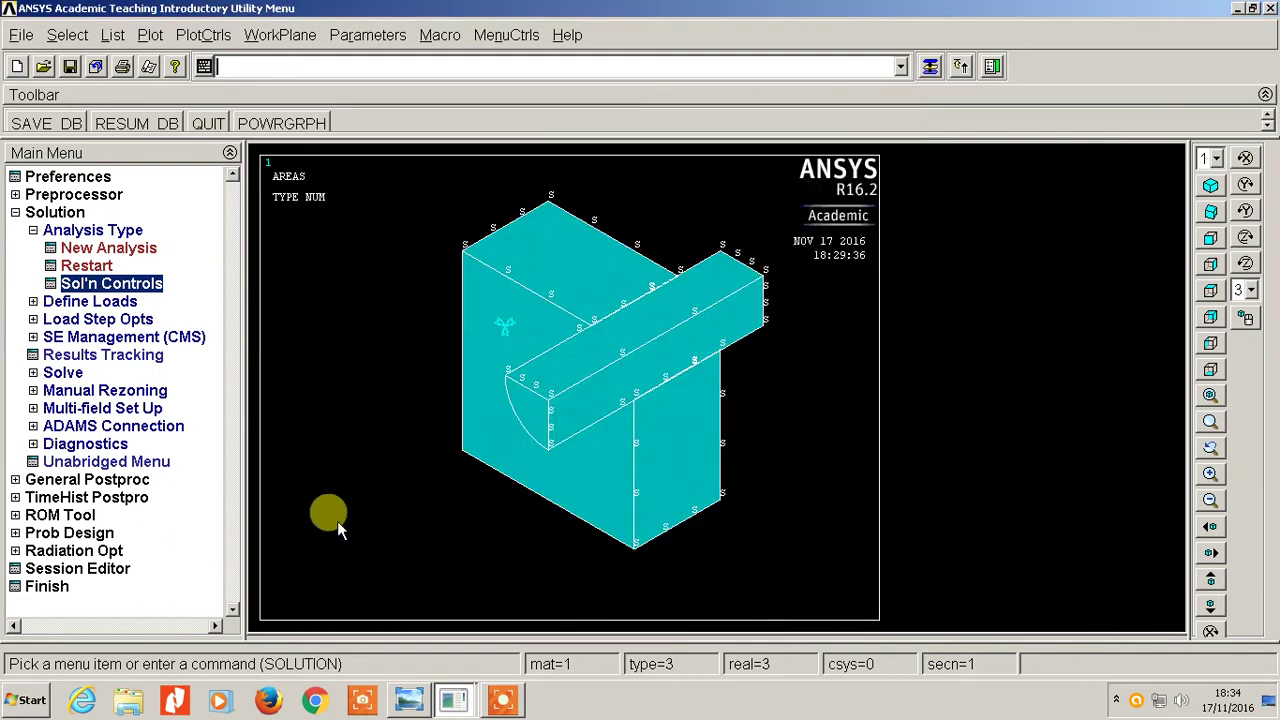
Step: Solve the current load step, dismiss the solution reports and replot the model
{"action": "left_click", "coordinate": [57, 372]}
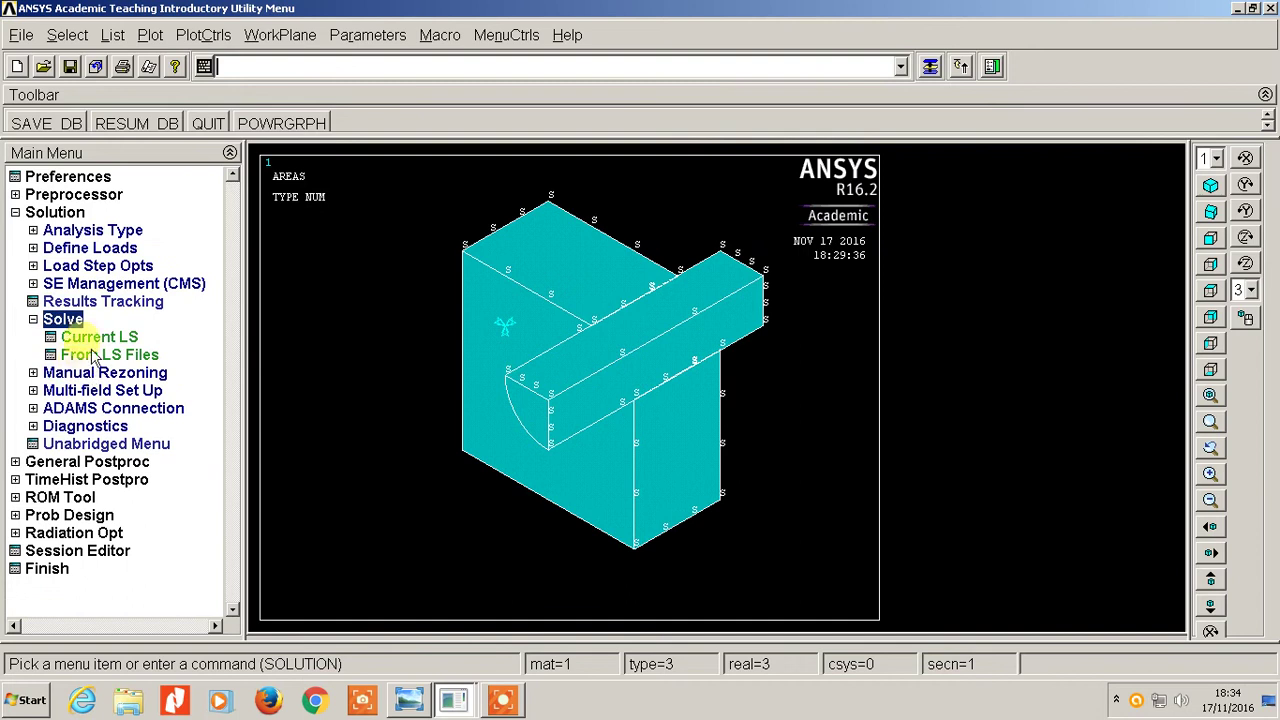
{"action": "left_click", "coordinate": [98, 338]}
{"action": "left_click", "coordinate": [630, 430]}
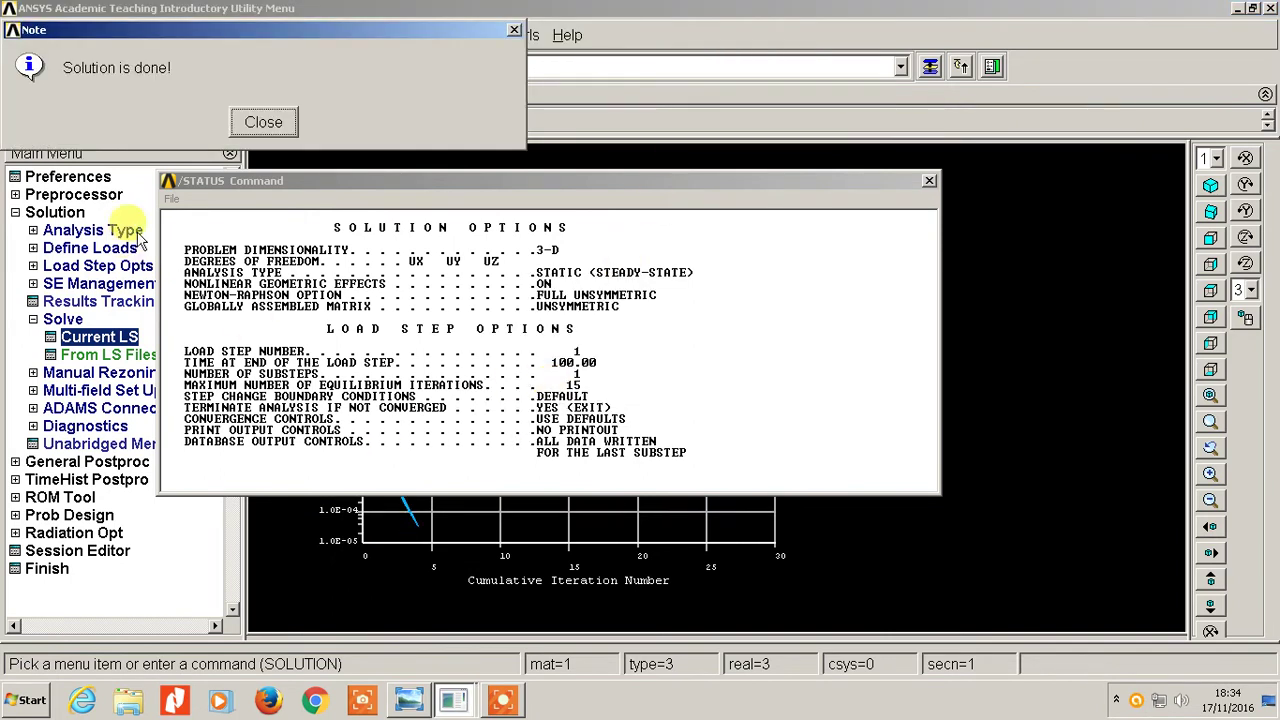
{"action": "left_click", "coordinate": [263, 122]}
{"action": "left_click", "coordinate": [929, 181]}
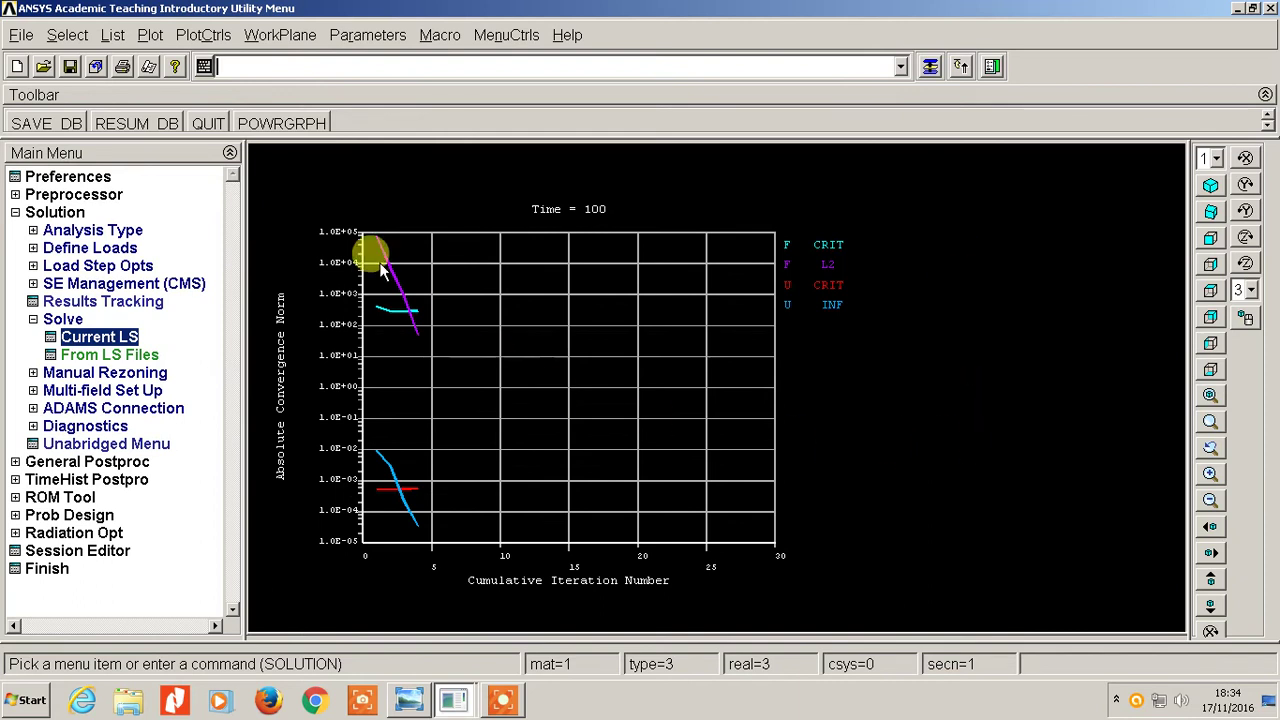
{"action": "left_click", "coordinate": [150, 35]}
{"action": "left_click", "coordinate": [175, 62]}
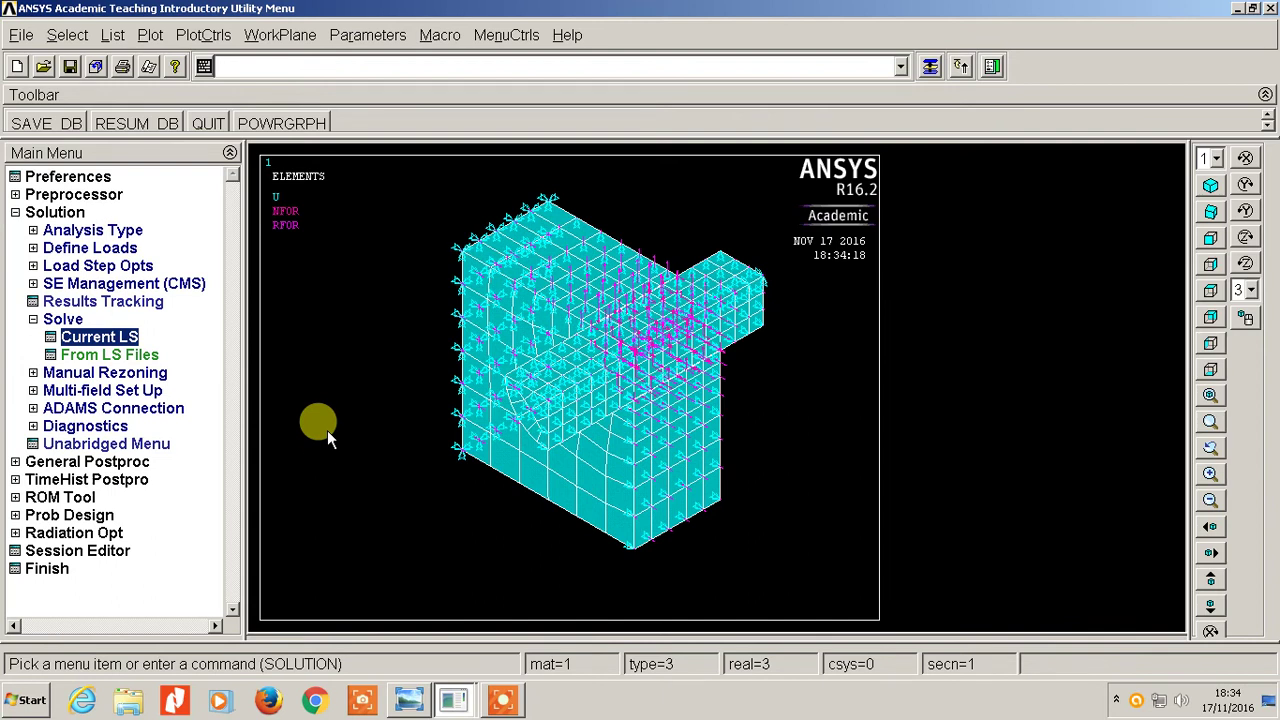
Step: Select nodes by location from the full set at Z coordinate 4.5
{"action": "left_click", "coordinate": [67, 35]}
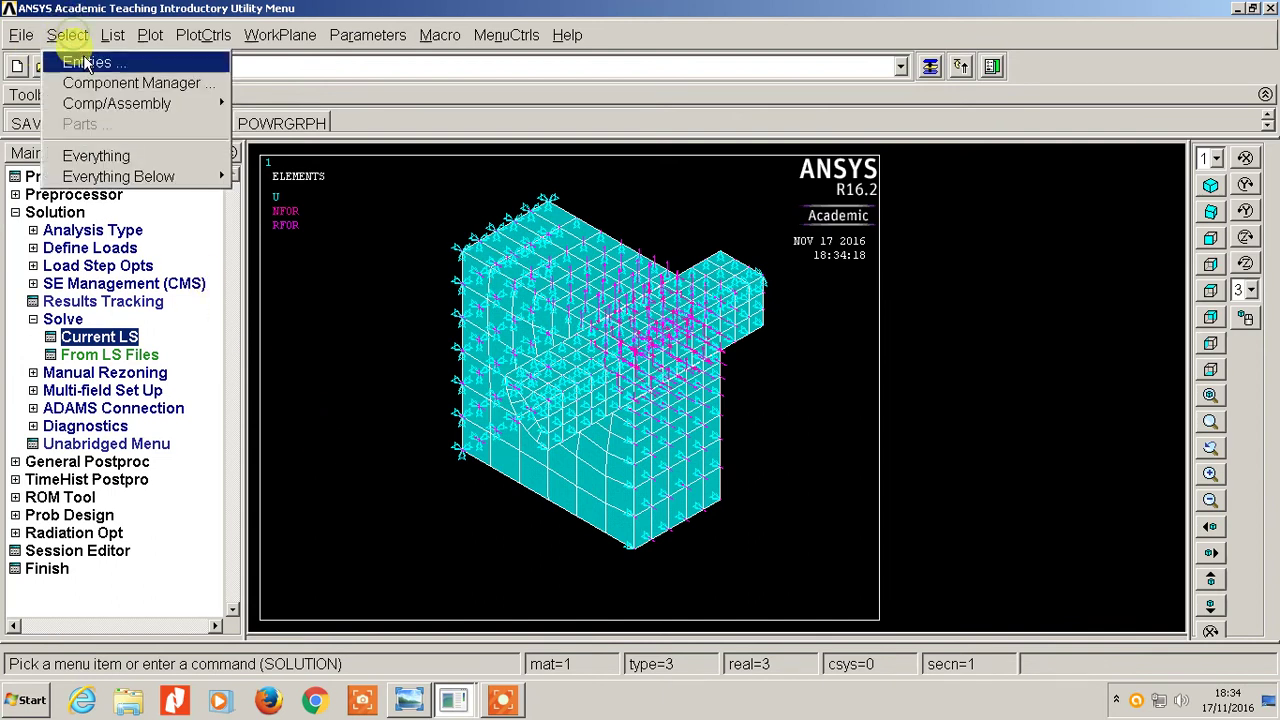
{"action": "left_click", "coordinate": [66, 56]}
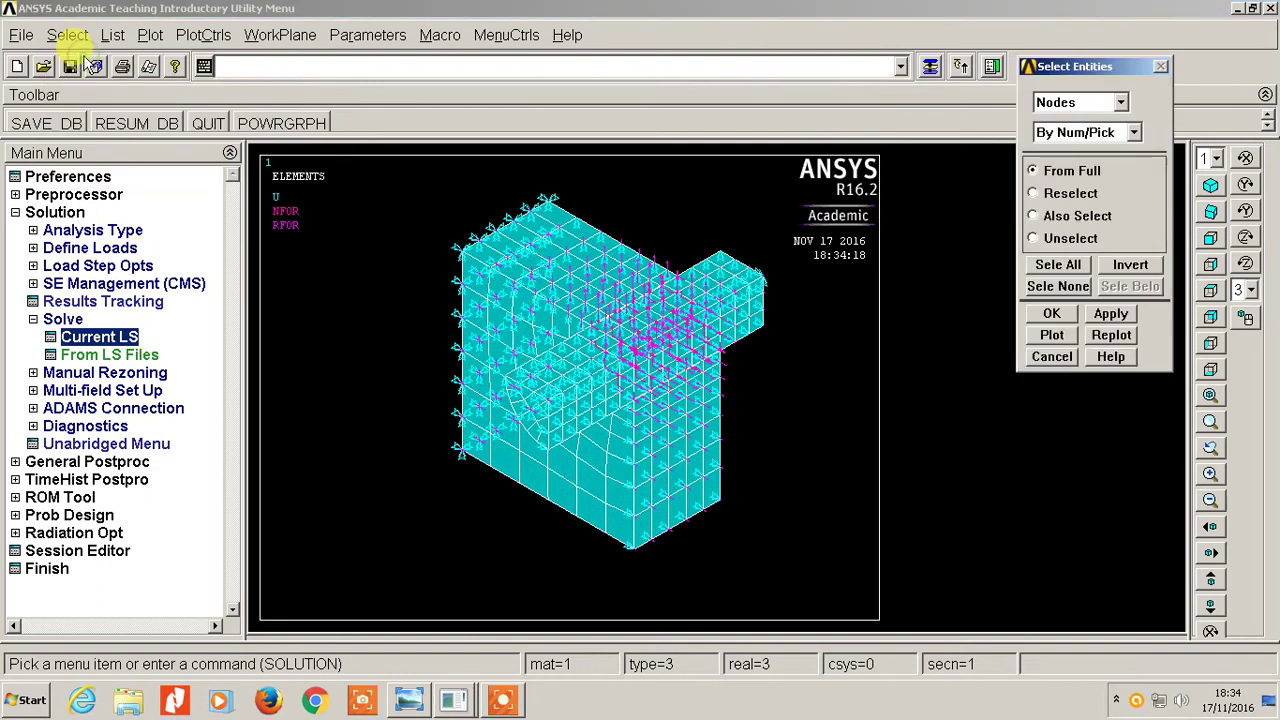
{"action": "left_click", "coordinate": [1133, 132]}
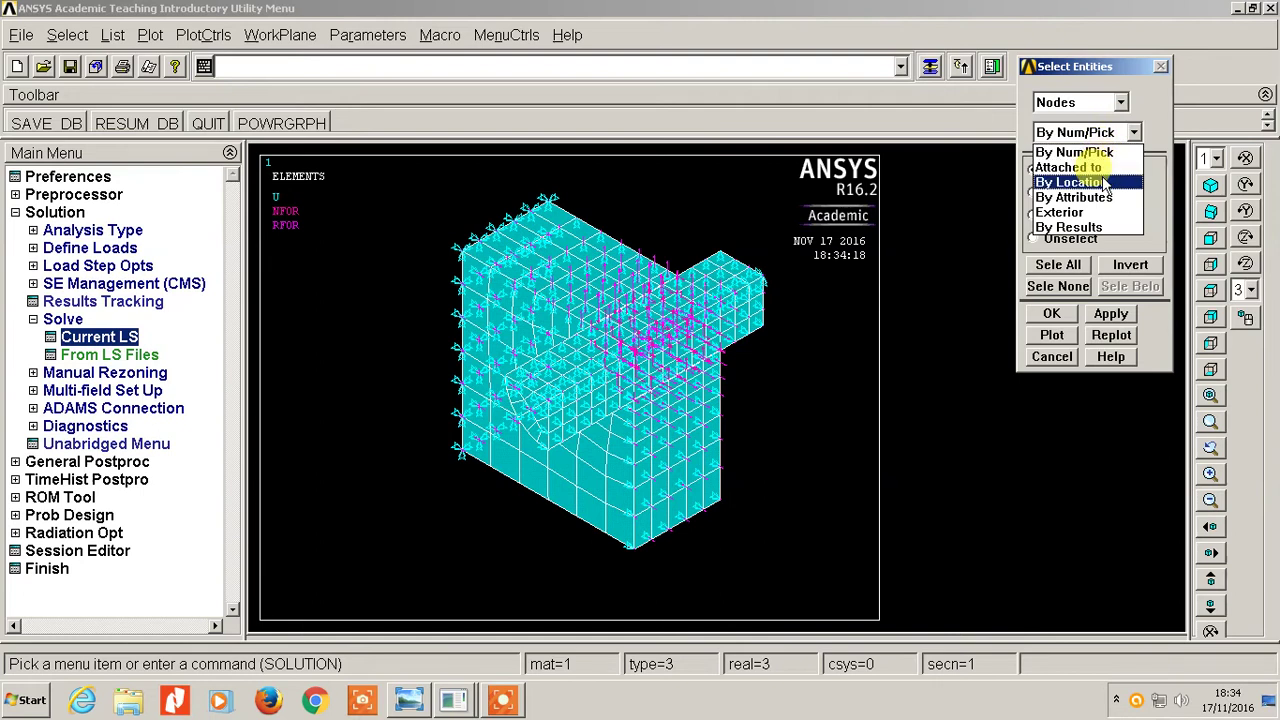
{"action": "left_click", "coordinate": [1102, 182]}
{"action": "left_click", "coordinate": [1089, 212]}
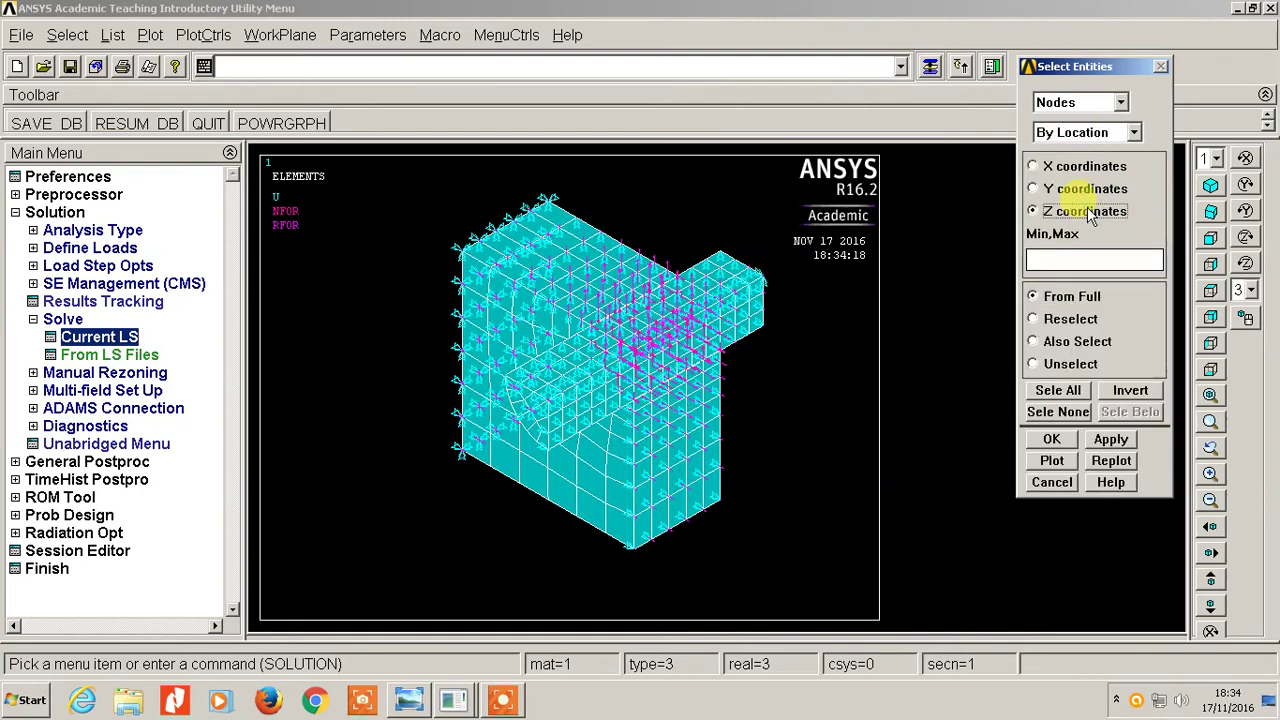
{"action": "left_click", "coordinate": [1070, 261]}
{"action": "type", "text": "4.5"}
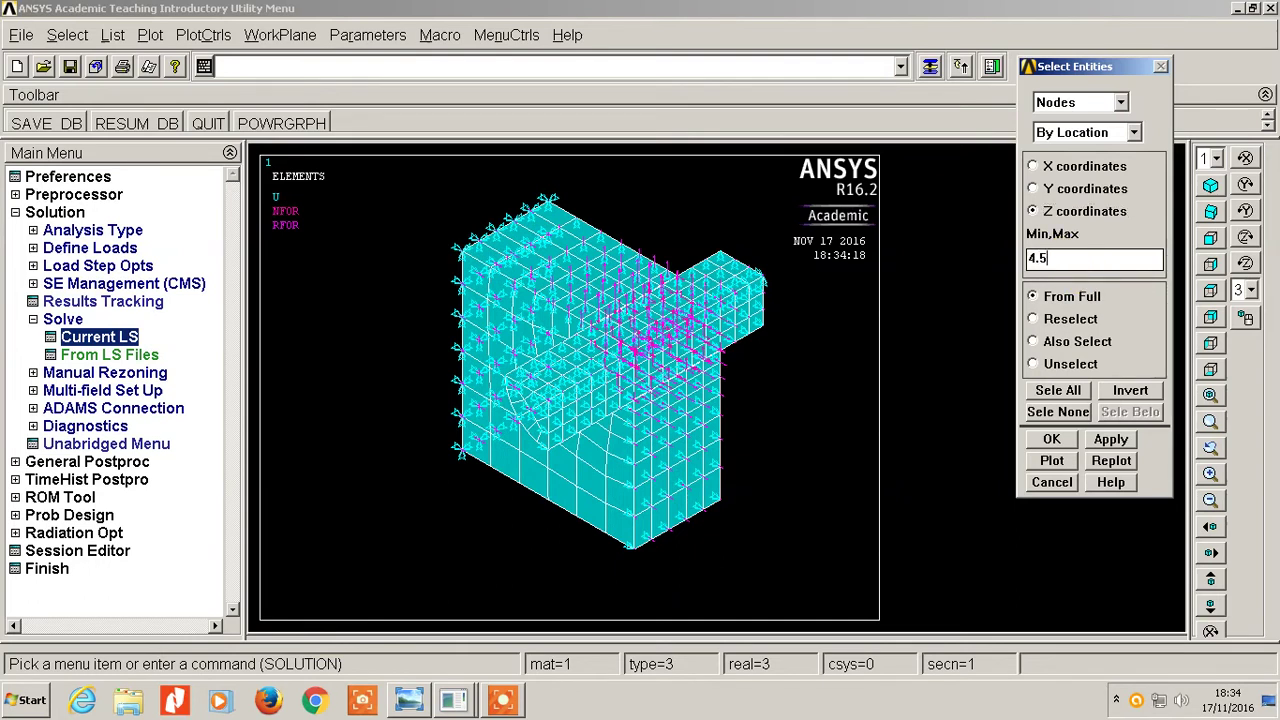
{"action": "left_click", "coordinate": [1040, 439]}
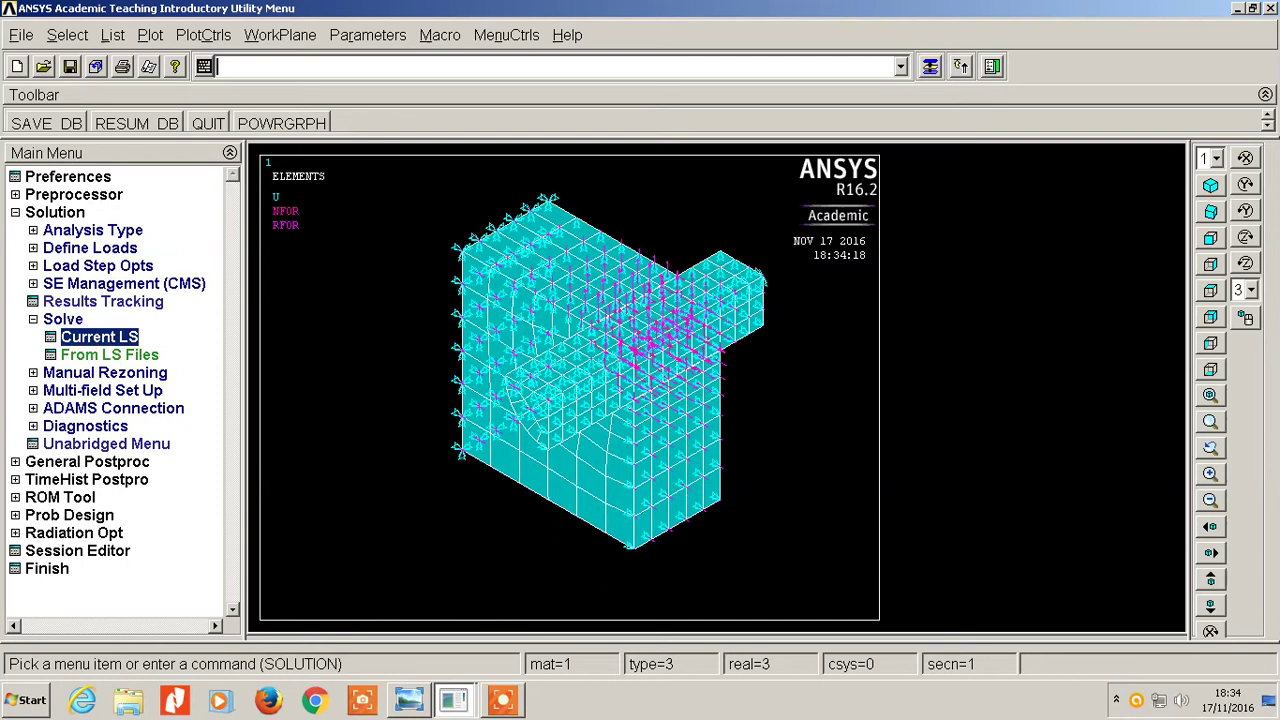
Step: Plot the selected nodes at the pin's front end
{"action": "left_click", "coordinate": [33, 320]}
{"action": "left_click", "coordinate": [150, 35]}
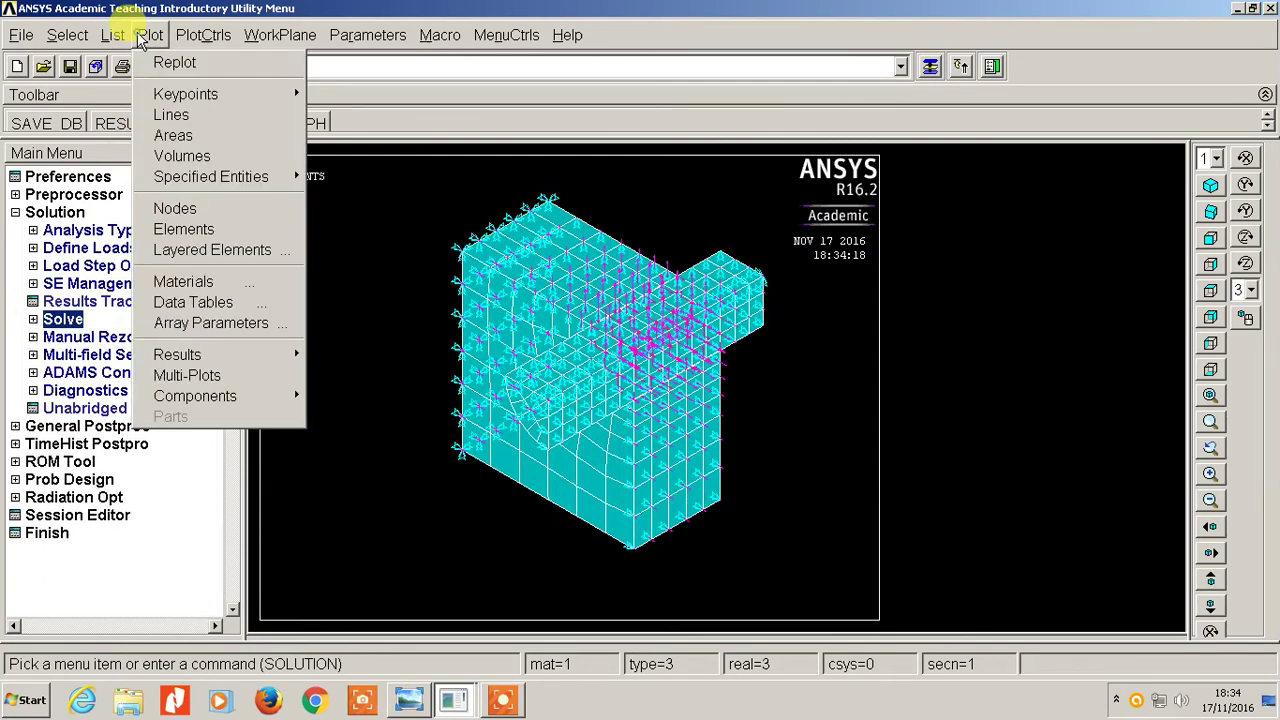
{"action": "left_click", "coordinate": [185, 208]}
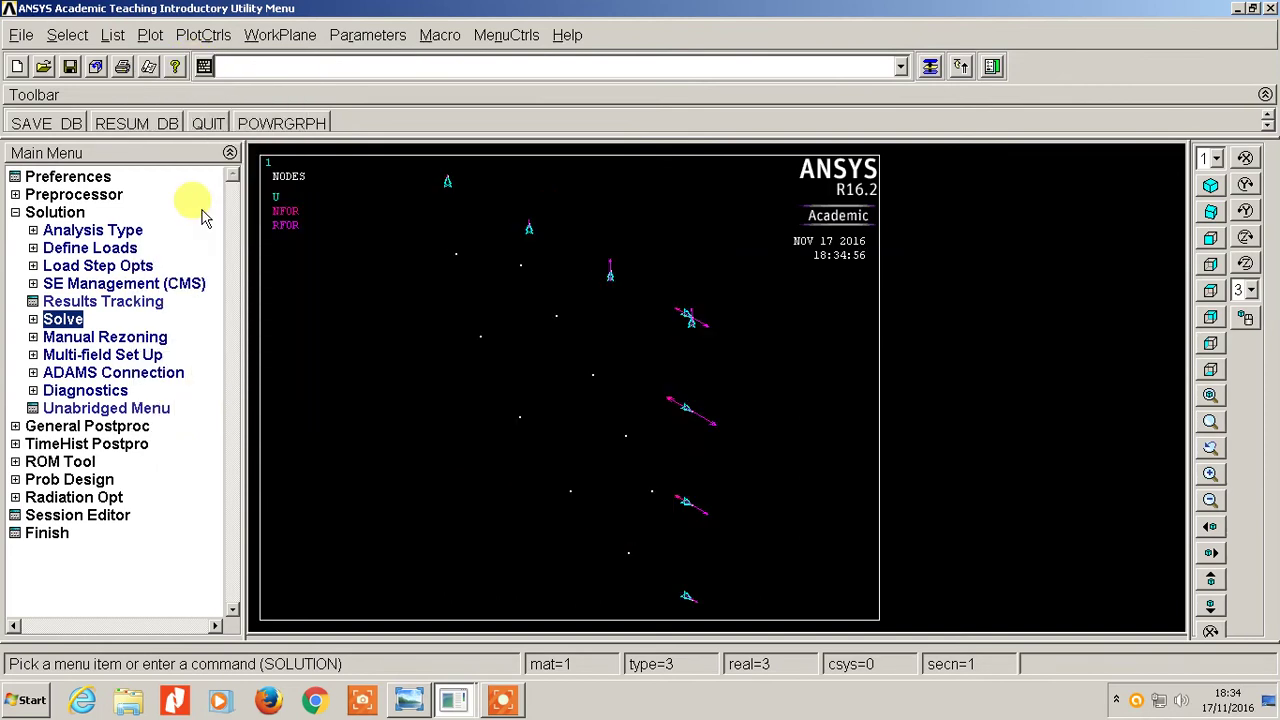
{"action": "left_click", "coordinate": [150, 35]}
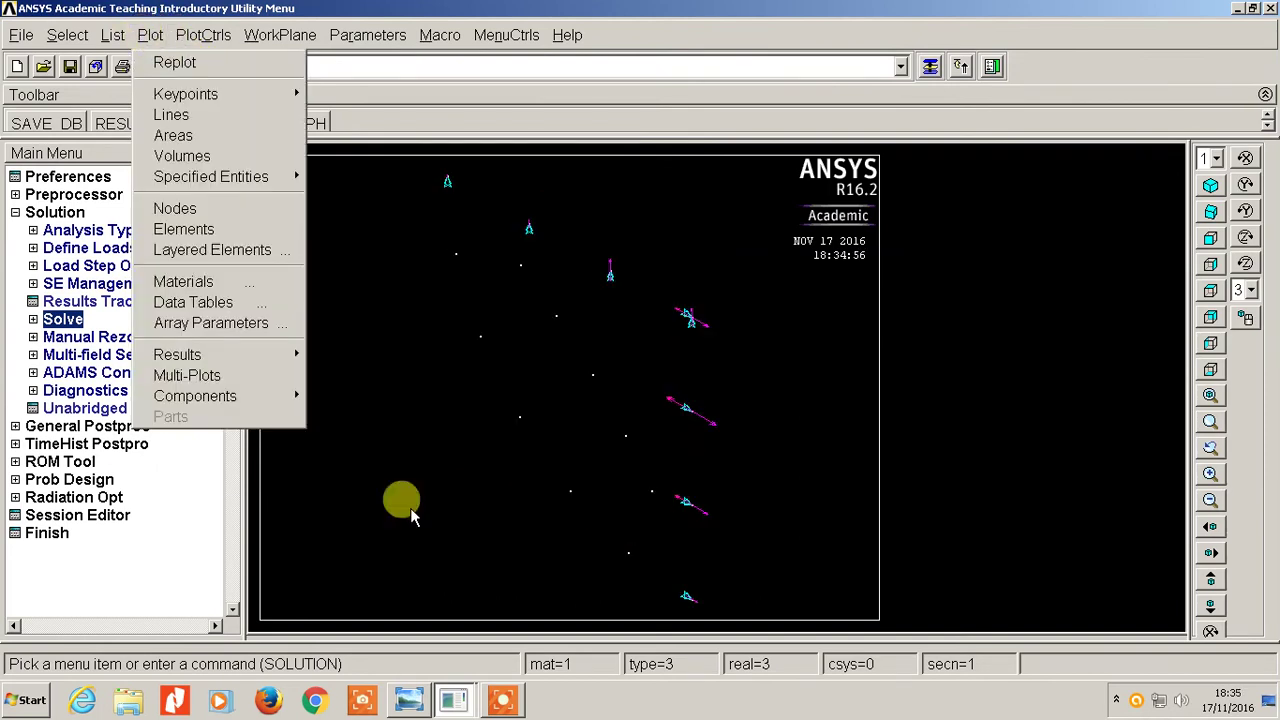
{"action": "left_click", "coordinate": [350, 500]}
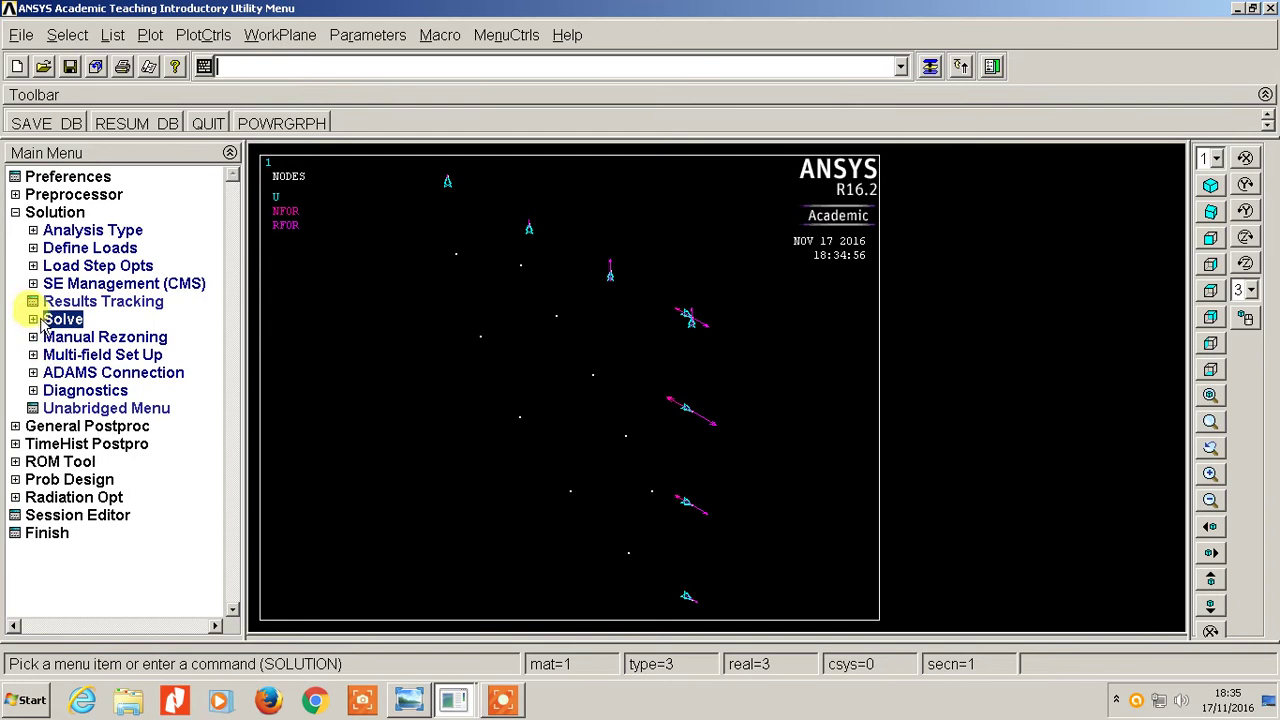
Step: Apply a constant UZ displacement of 1.7 to all selected nodes
{"action": "left_click", "coordinate": [45, 212]}
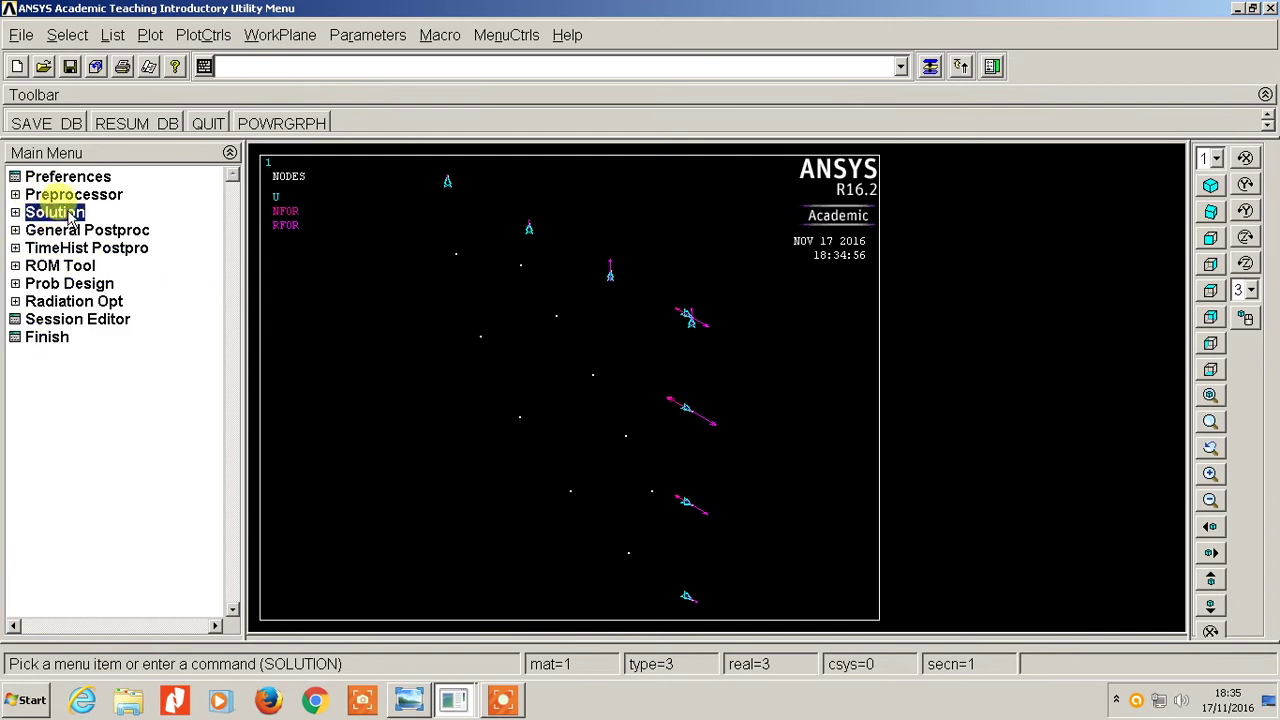
{"action": "left_click", "coordinate": [60, 213]}
{"action": "left_click", "coordinate": [86, 248]}
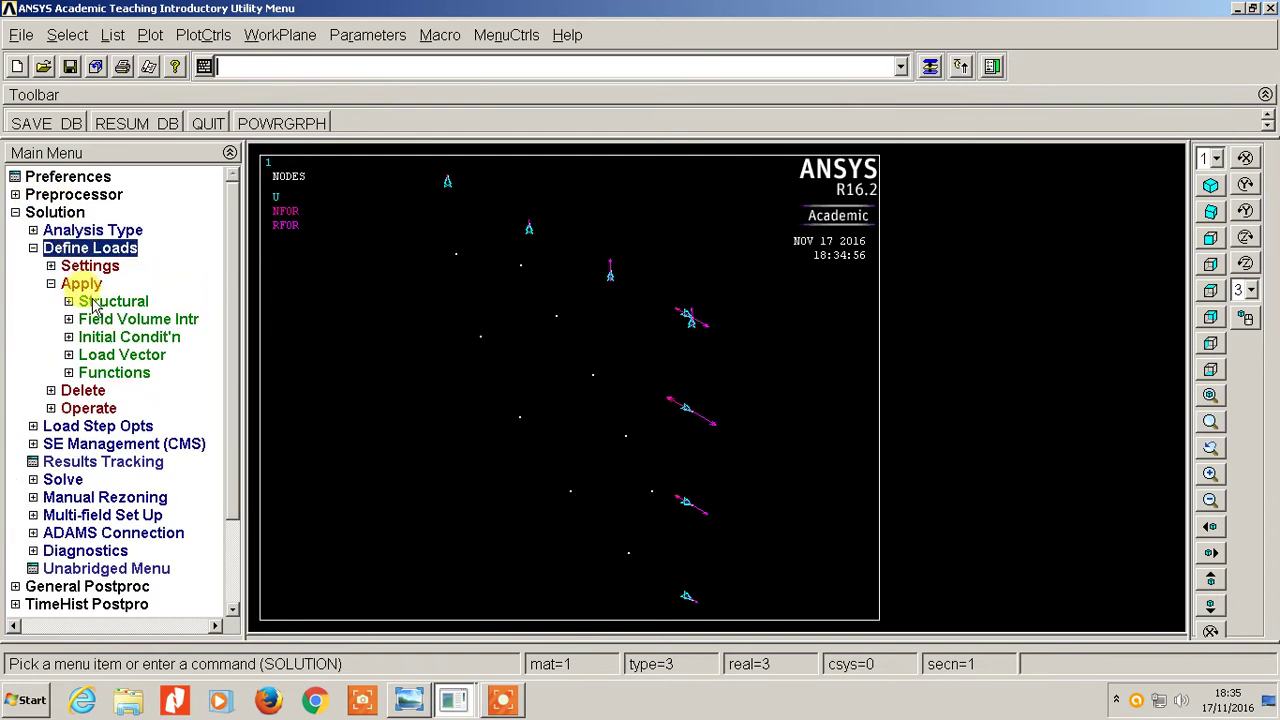
{"action": "left_click", "coordinate": [95, 303]}
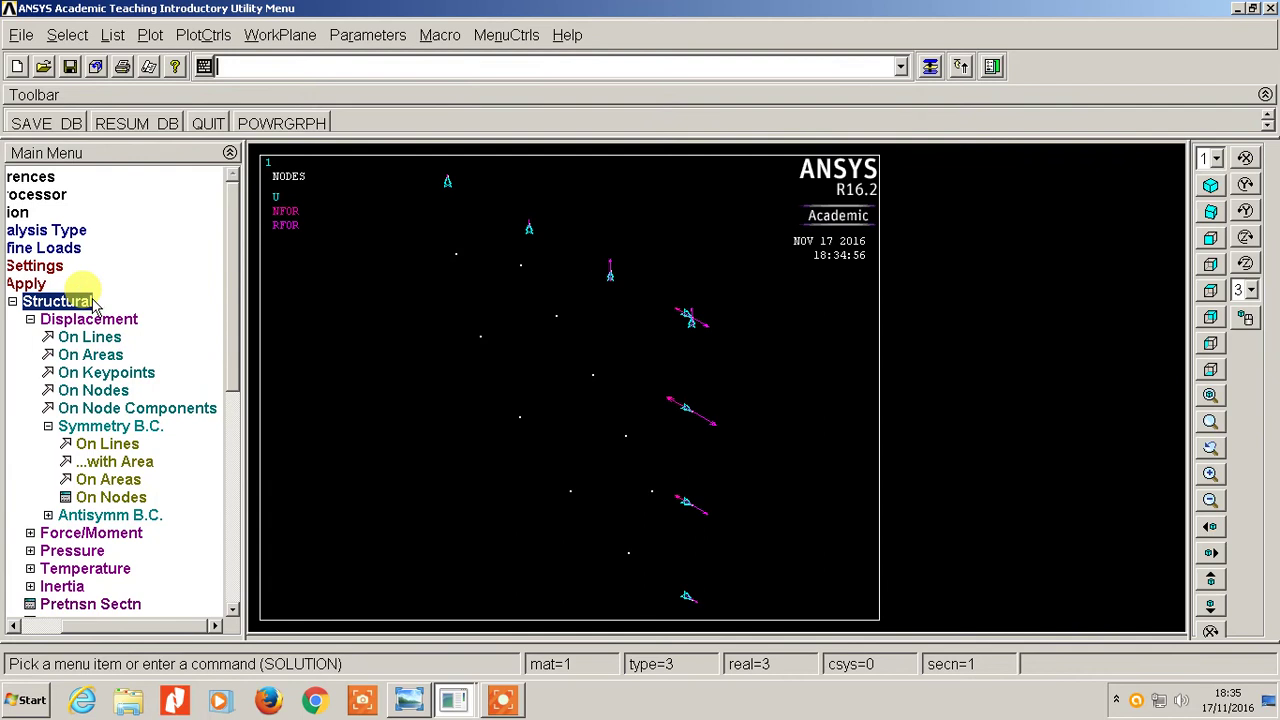
{"action": "left_click", "coordinate": [108, 391]}
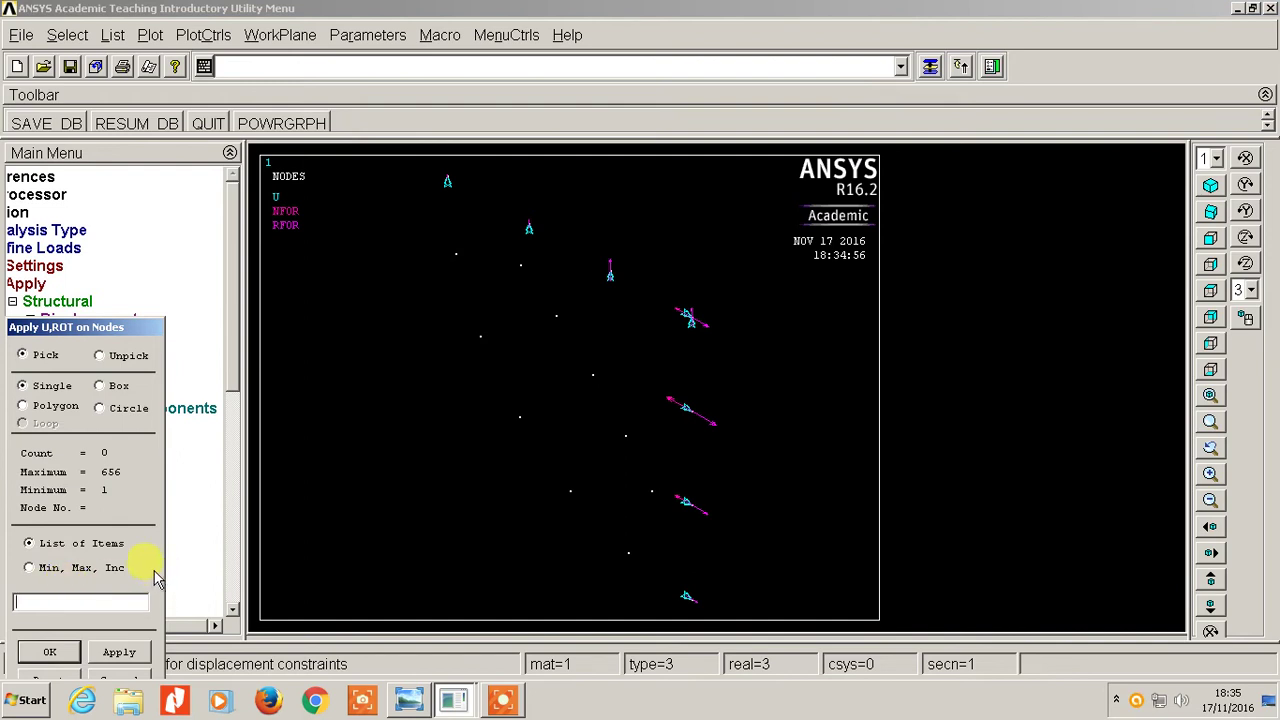
{"action": "left_click_drag", "start_coordinate": [99, 332], "coordinate": [152, 300]}
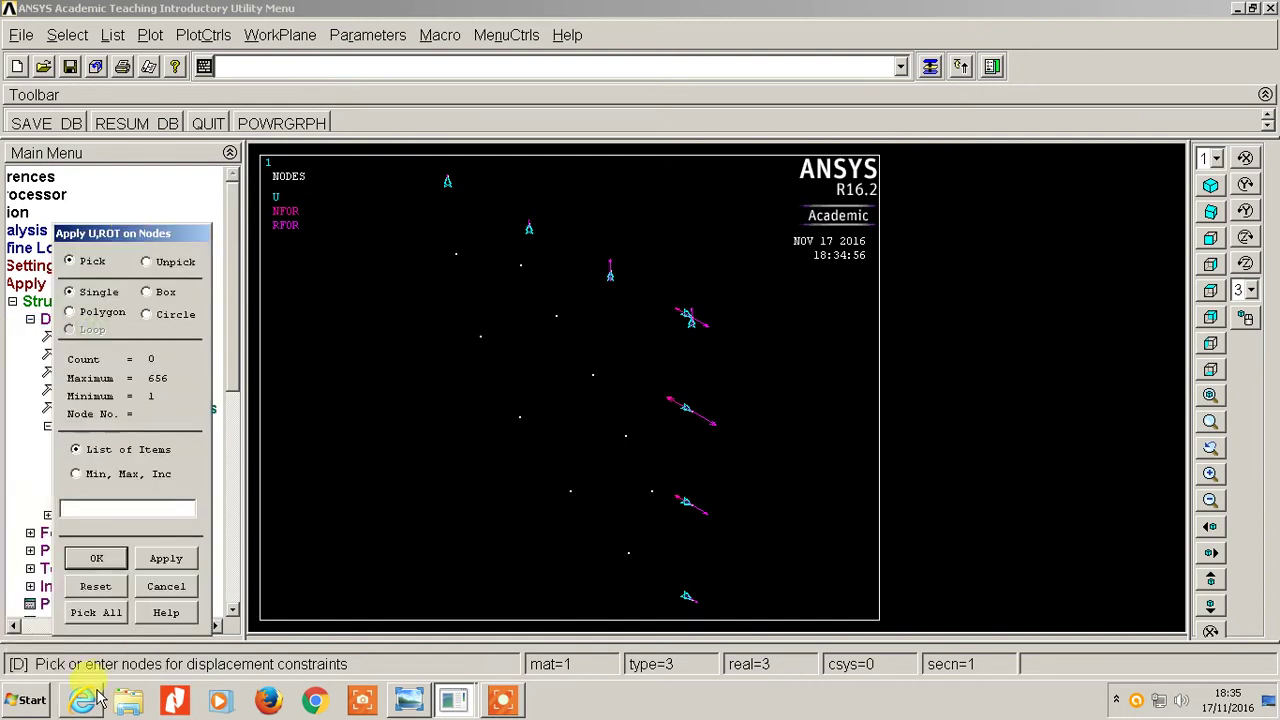
{"action": "left_click", "coordinate": [94, 609]}
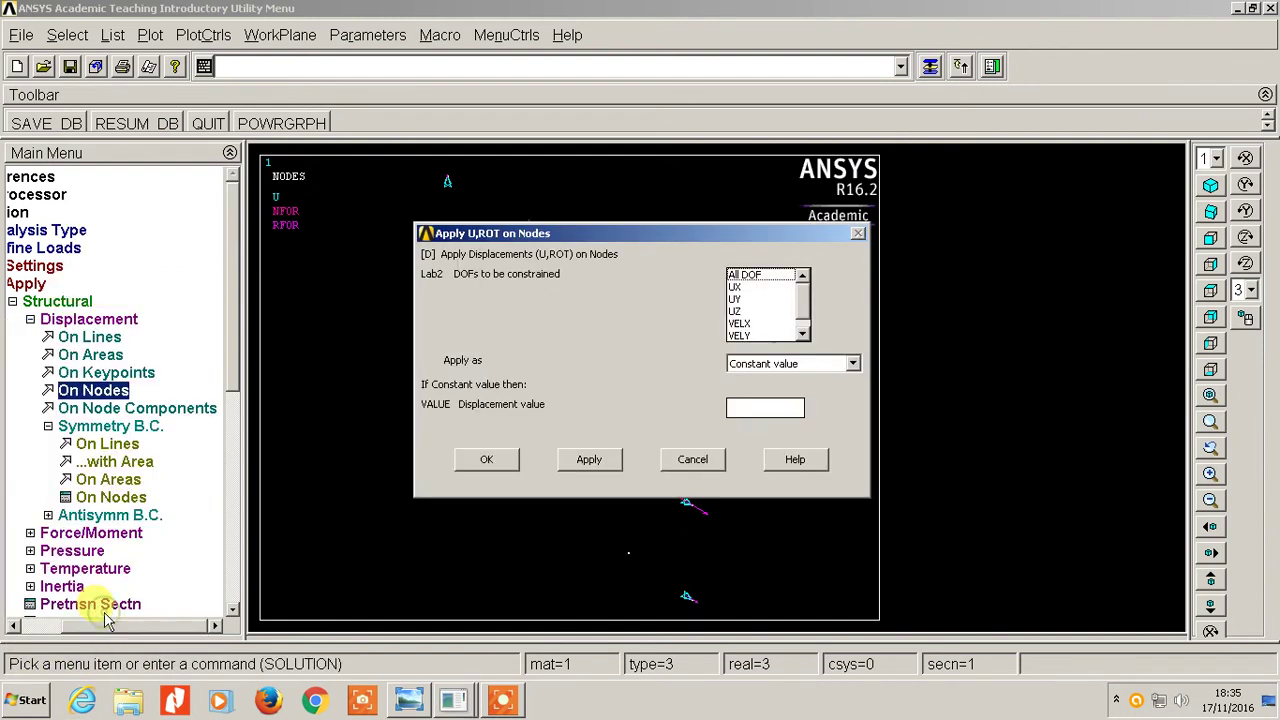
{"action": "left_click", "coordinate": [806, 313]}
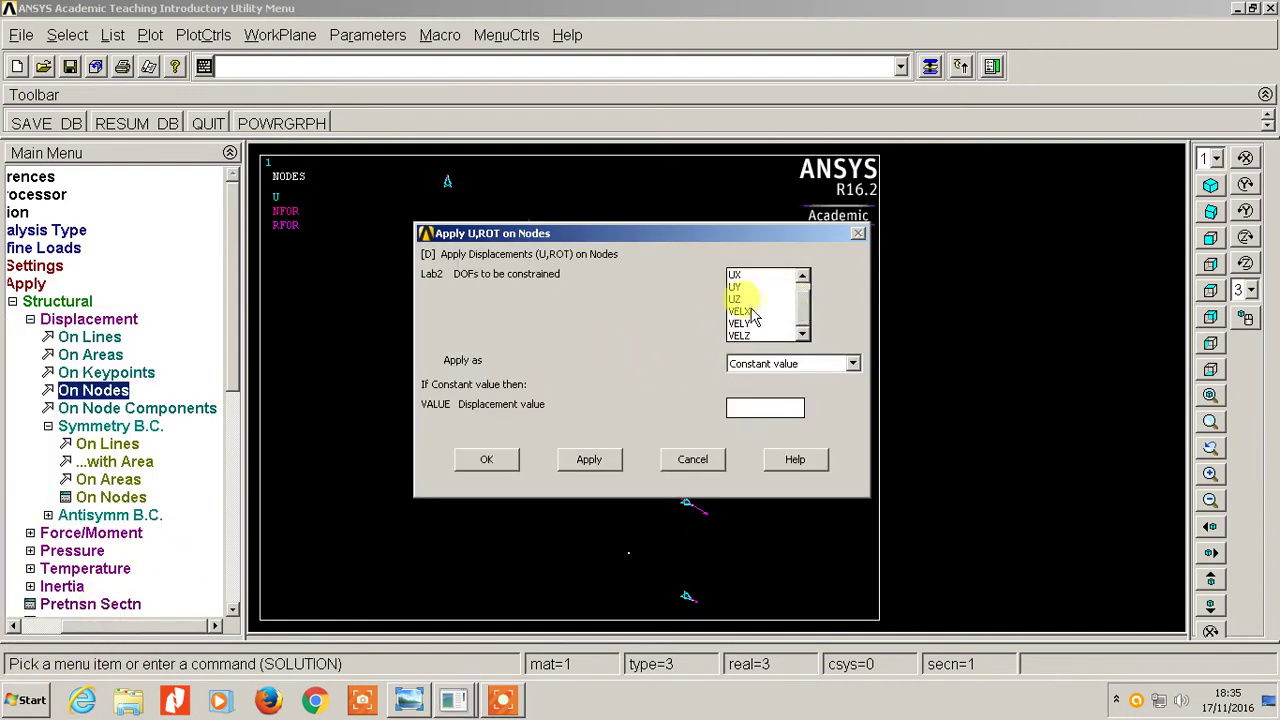
{"action": "left_click", "coordinate": [744, 300]}
{"action": "left_click", "coordinate": [760, 408]}
{"action": "type", "text": "1"}
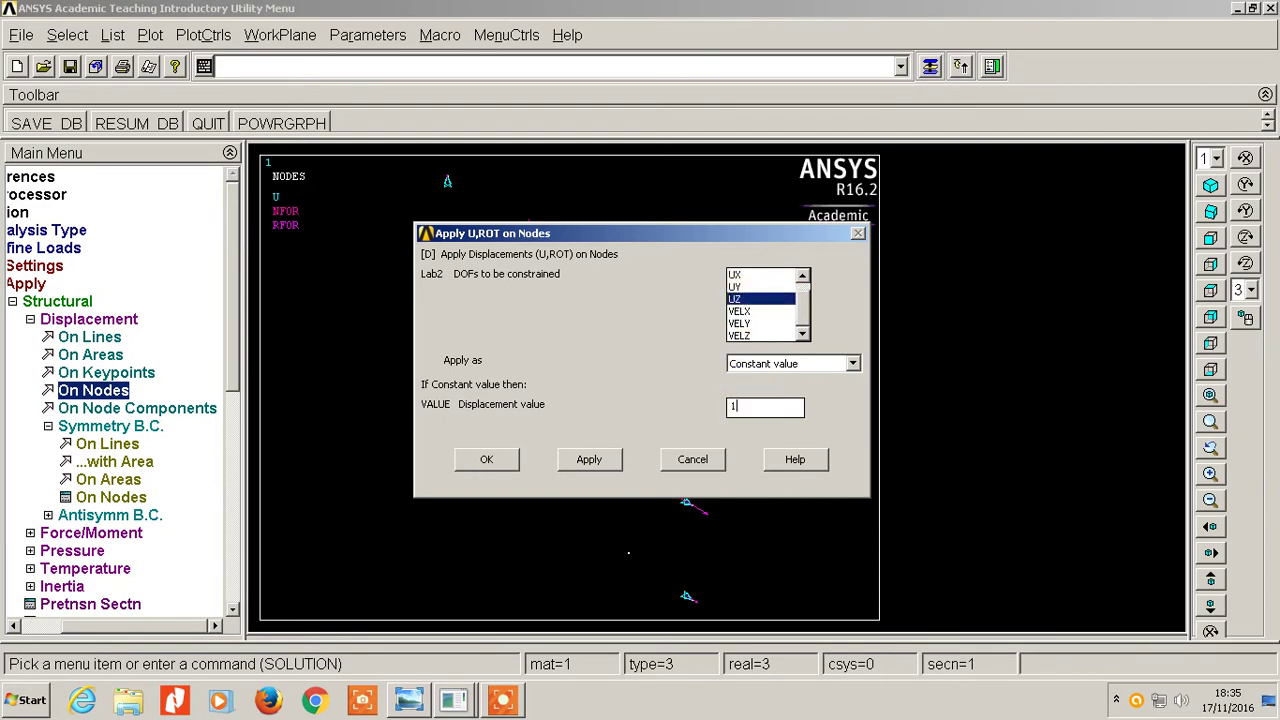
{"action": "type", "text": ".7"}
{"action": "left_click", "coordinate": [486, 460]}
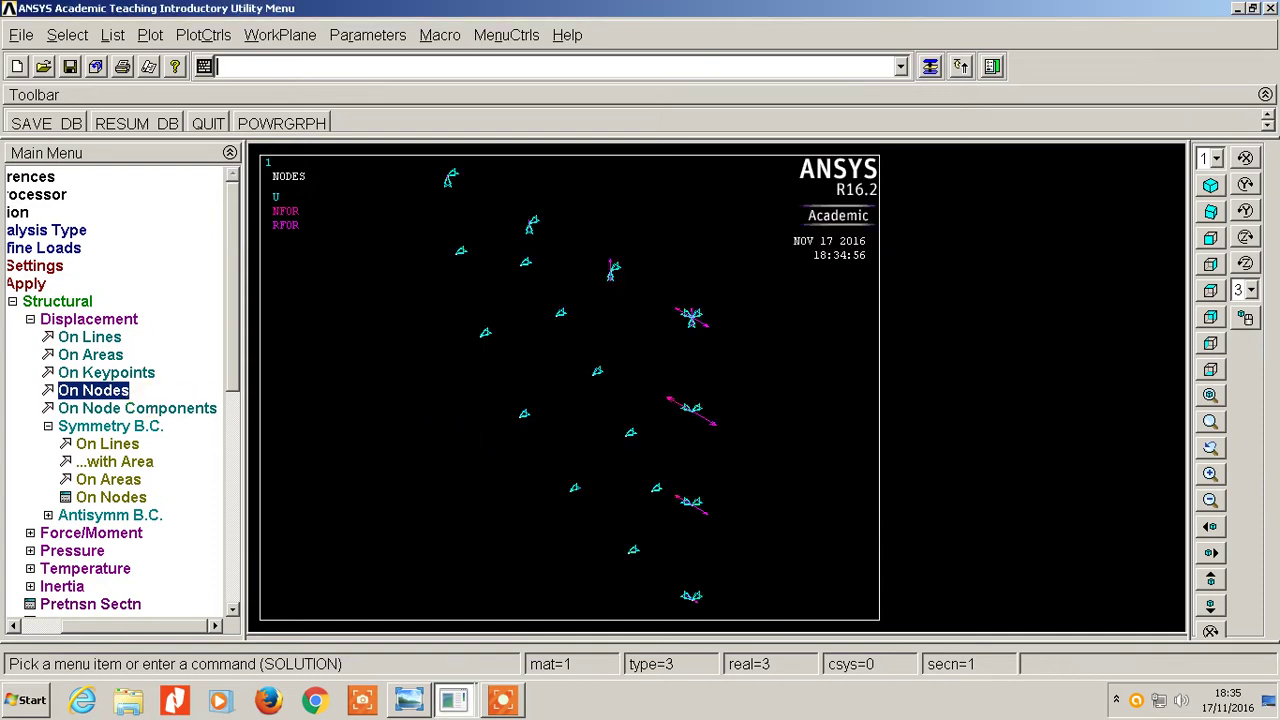
Step: Set the solution's time at end of load step to 200 and turn automatic time stepping on
{"action": "left_click", "coordinate": [14, 301]}
{"action": "left_click", "coordinate": [34, 248]}
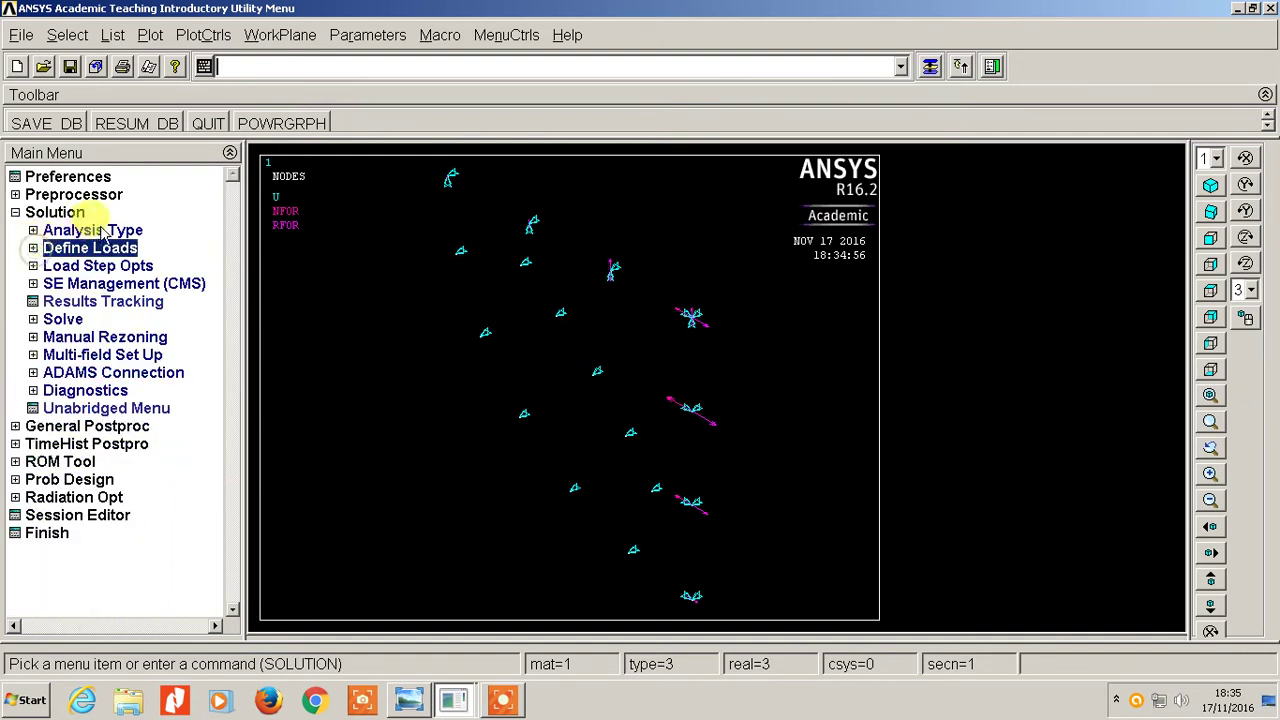
{"action": "left_click", "coordinate": [98, 232]}
{"action": "left_click", "coordinate": [111, 284]}
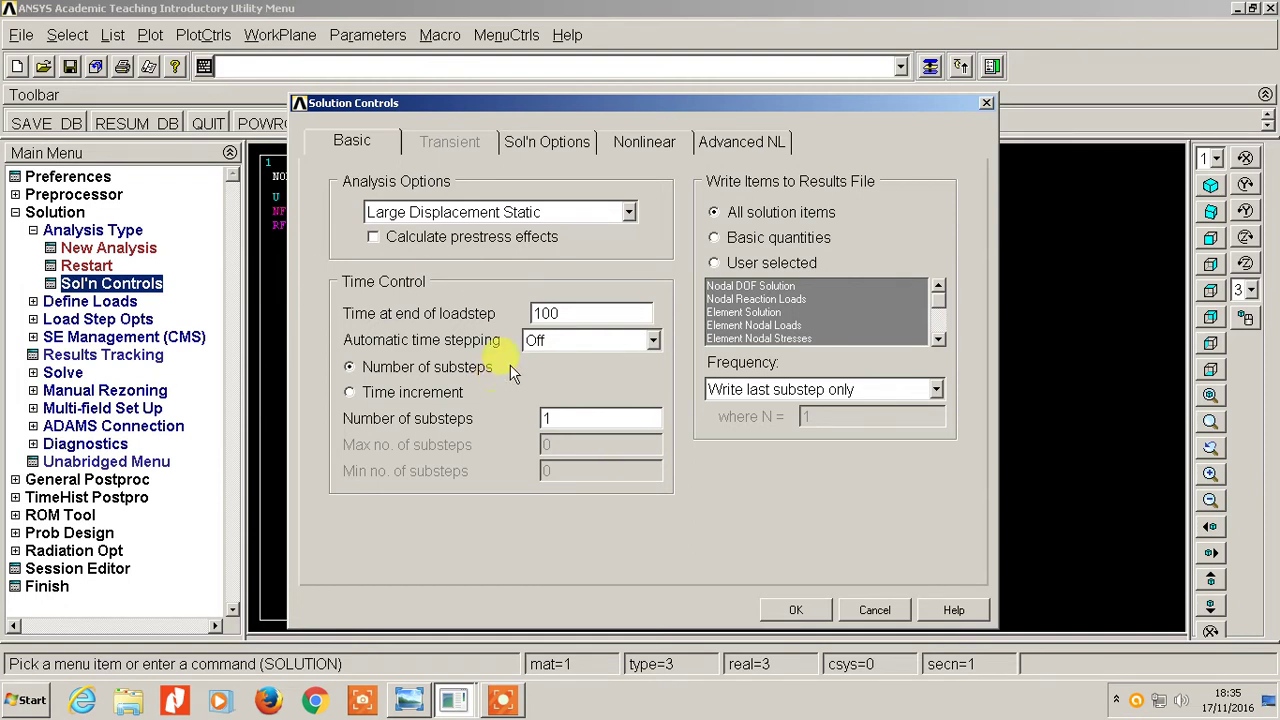
{"action": "double_click", "coordinate": [555, 314]}
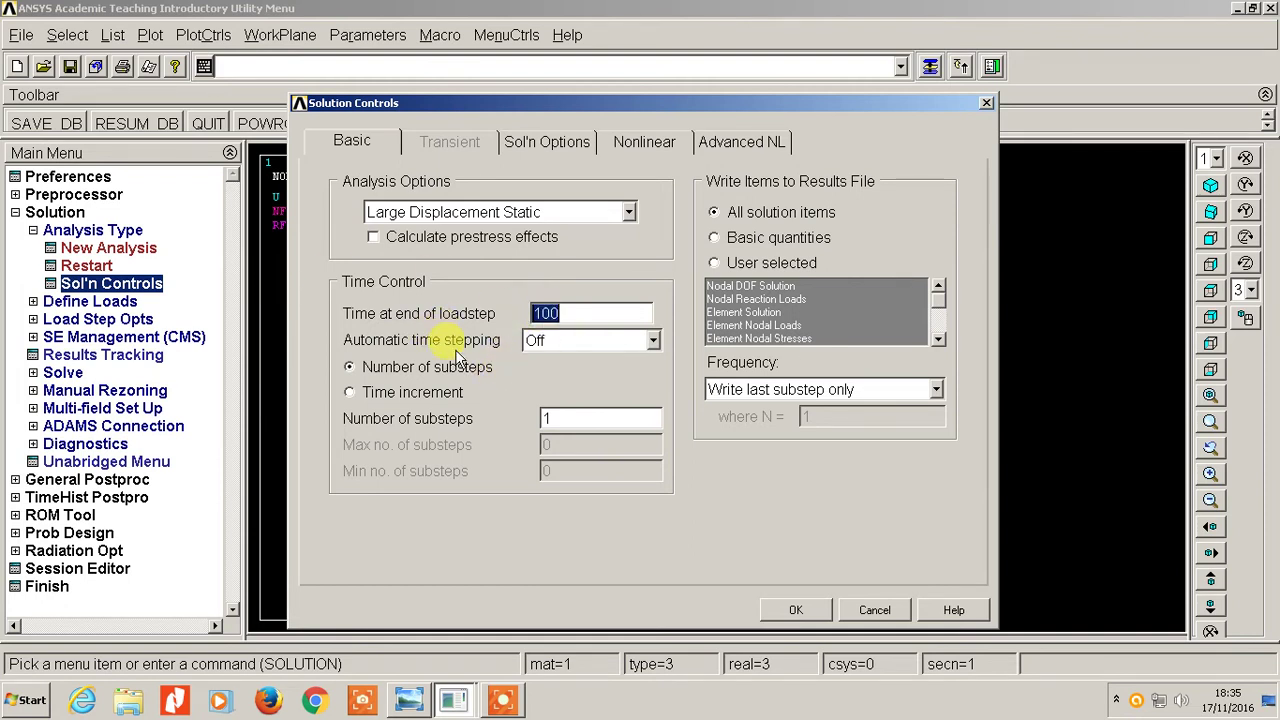
{"action": "type", "text": "200"}
{"action": "left_click", "coordinate": [649, 341]}
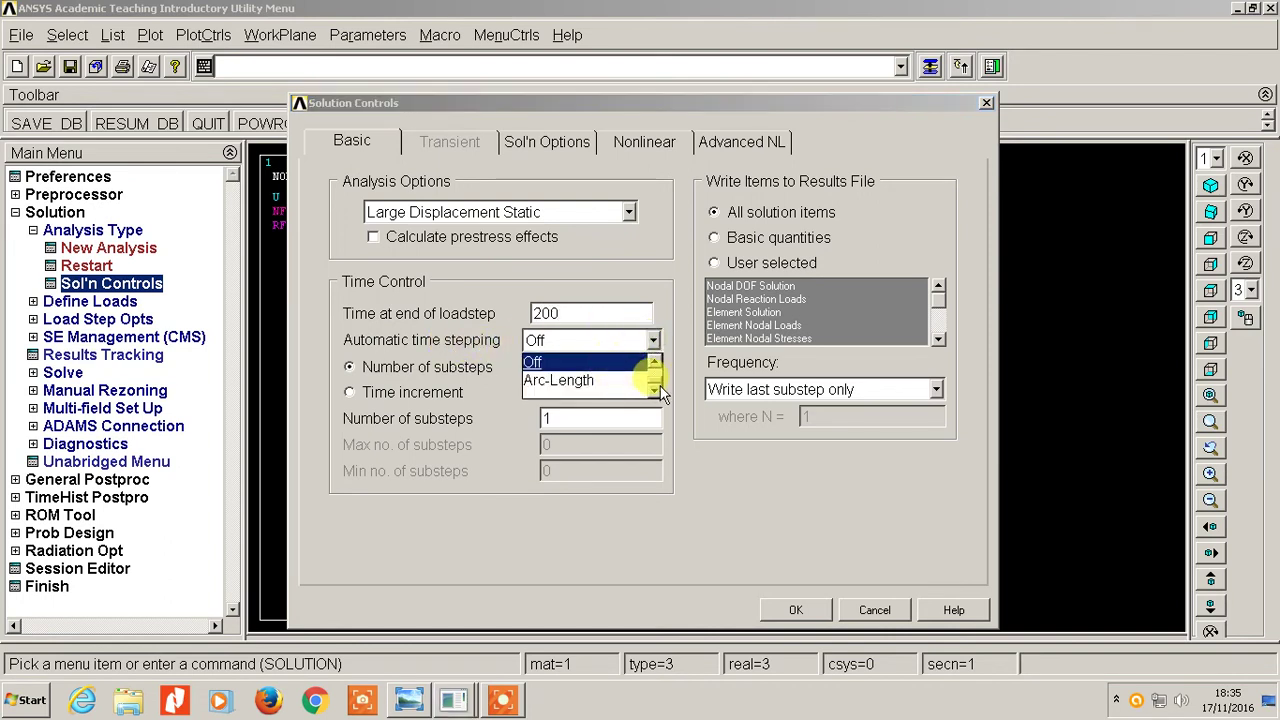
{"action": "left_click", "coordinate": [655, 362]}
{"action": "left_click", "coordinate": [579, 365]}
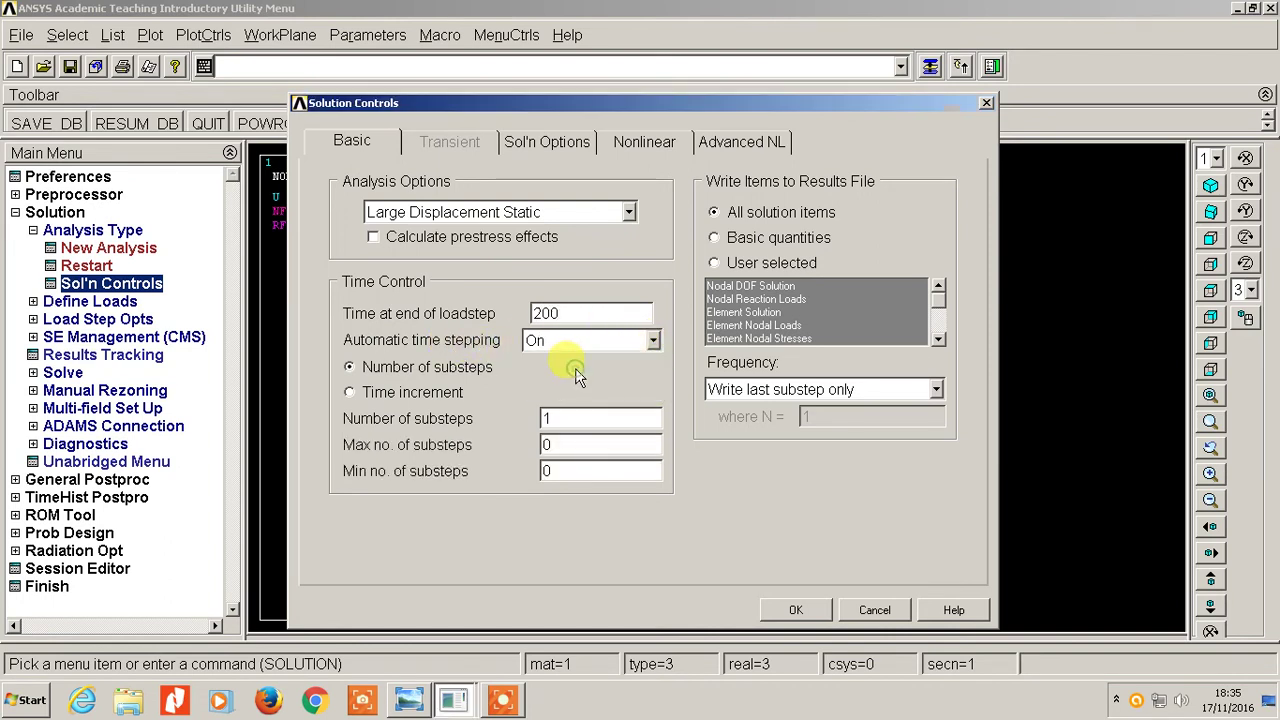
Step: Set the number of substeps to 100, with a maximum of 10000 and a minimum of 10
{"action": "left_click", "coordinate": [593, 418]}
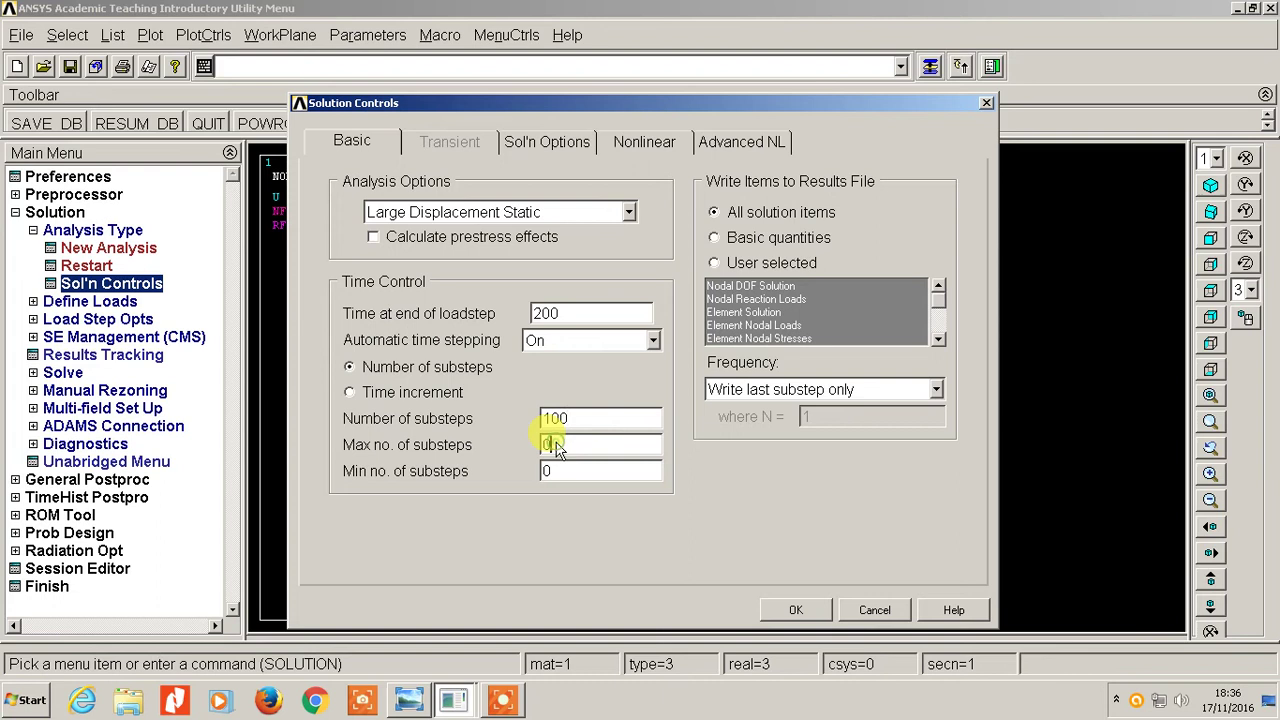
{"action": "type", "text": "1"}
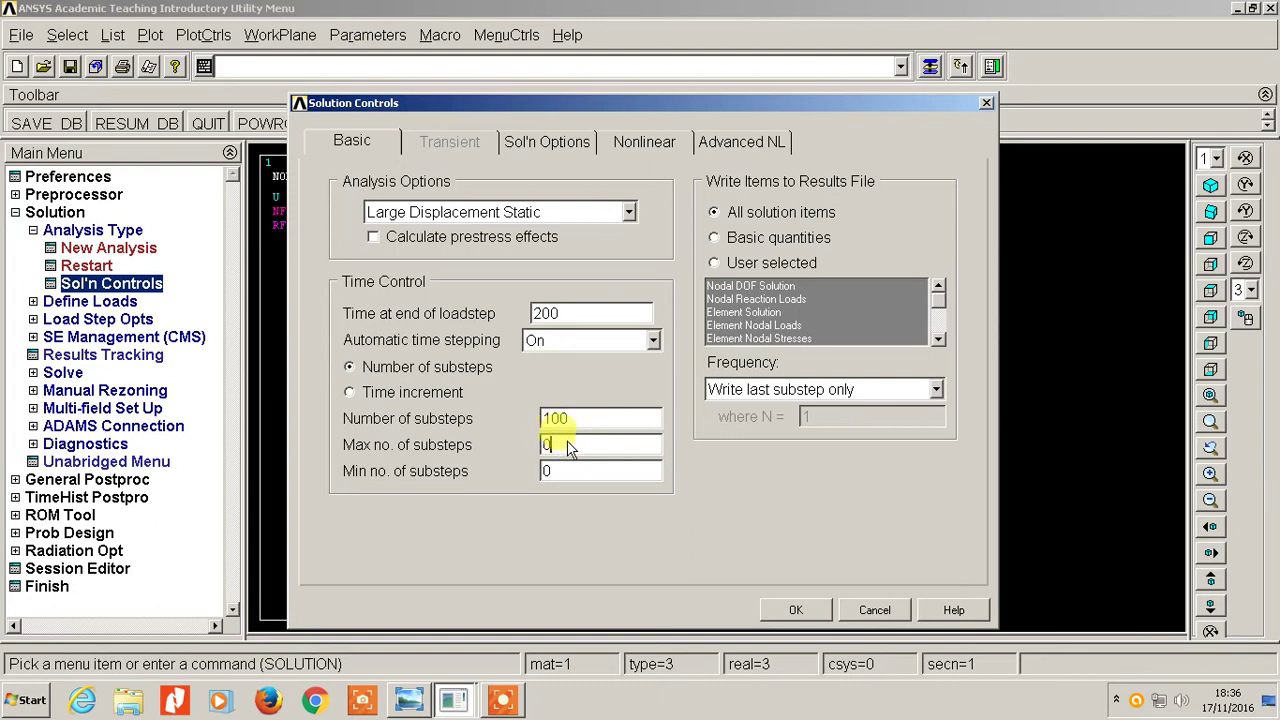
{"action": "type", "text": "0000"}
{"action": "key", "text": "Tab"}
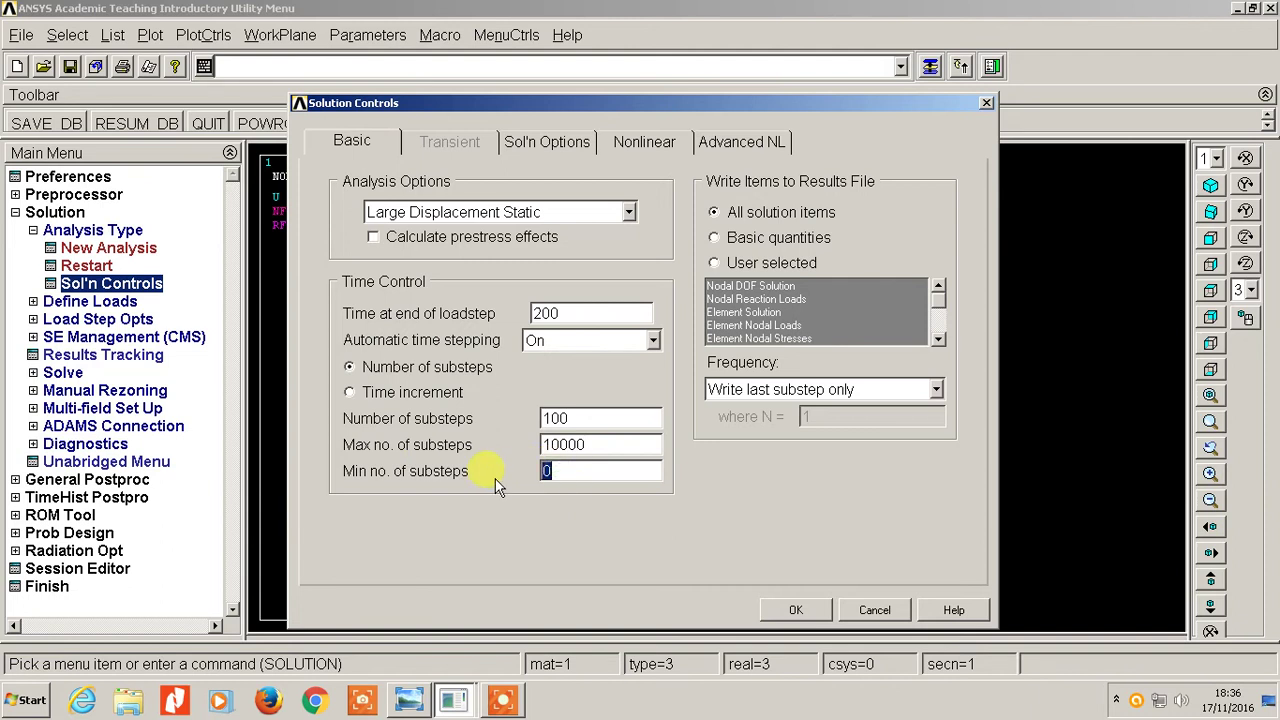
{"action": "type", "text": "1"}
{"action": "type", "text": "0"}
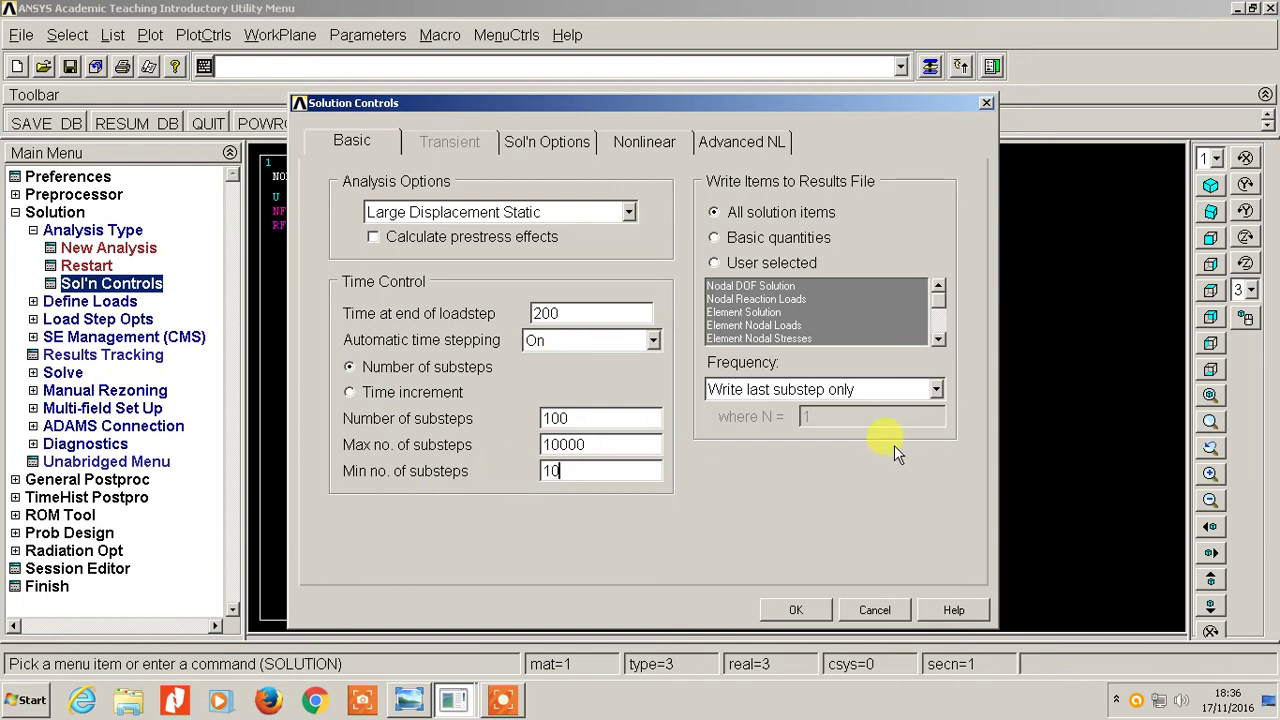
Step: Set the results file to write every Nth substep with N = -10, and reselect everything in the model
{"action": "left_click", "coordinate": [935, 389]}
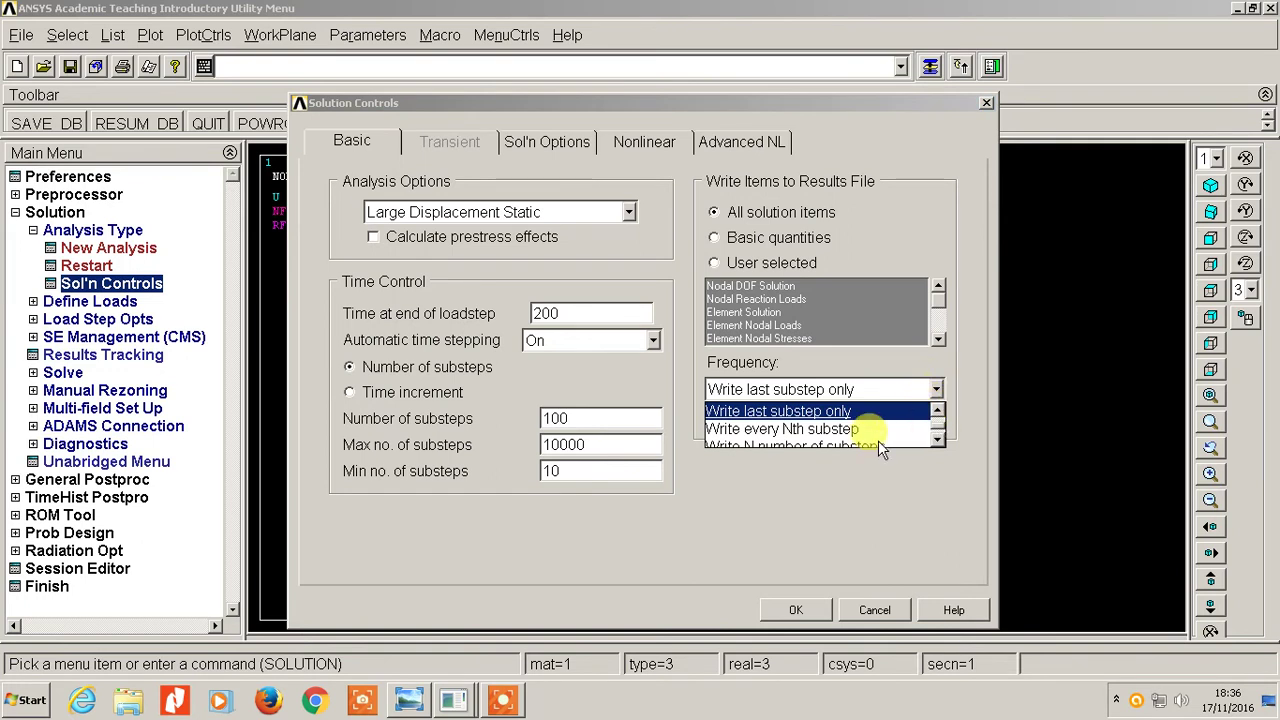
{"action": "left_click", "coordinate": [815, 428]}
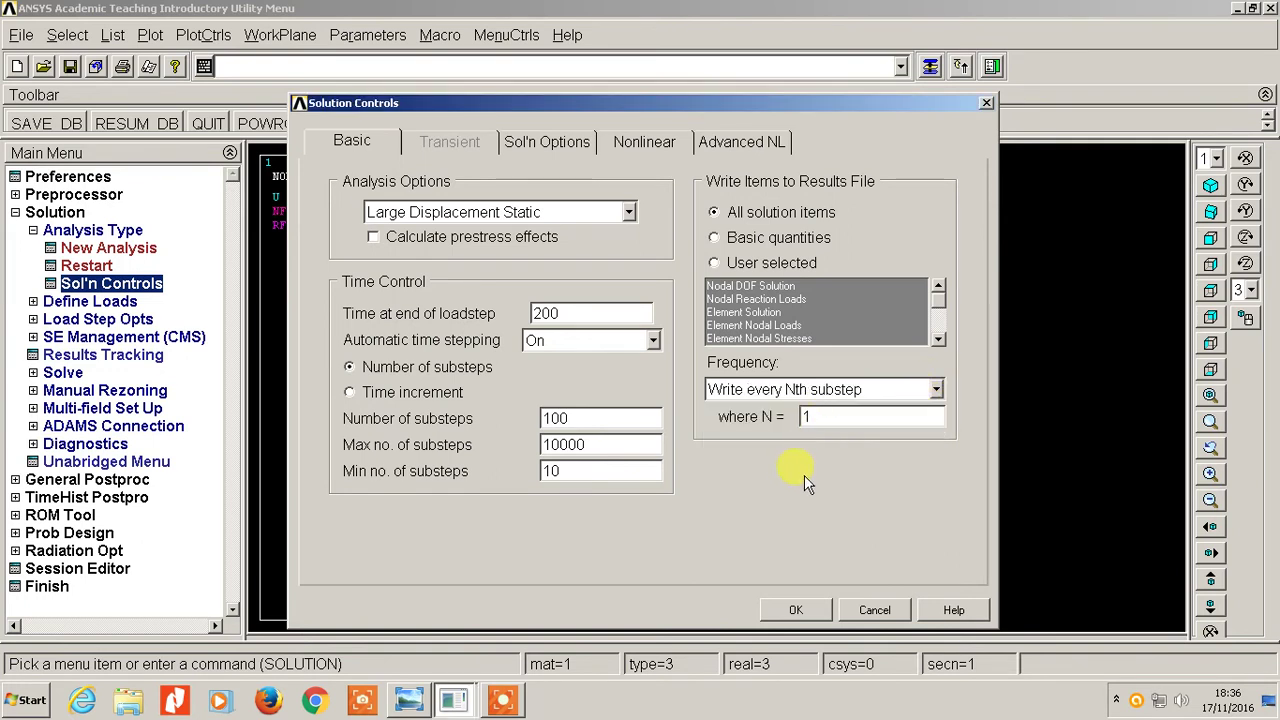
{"action": "double_click", "coordinate": [808, 417]}
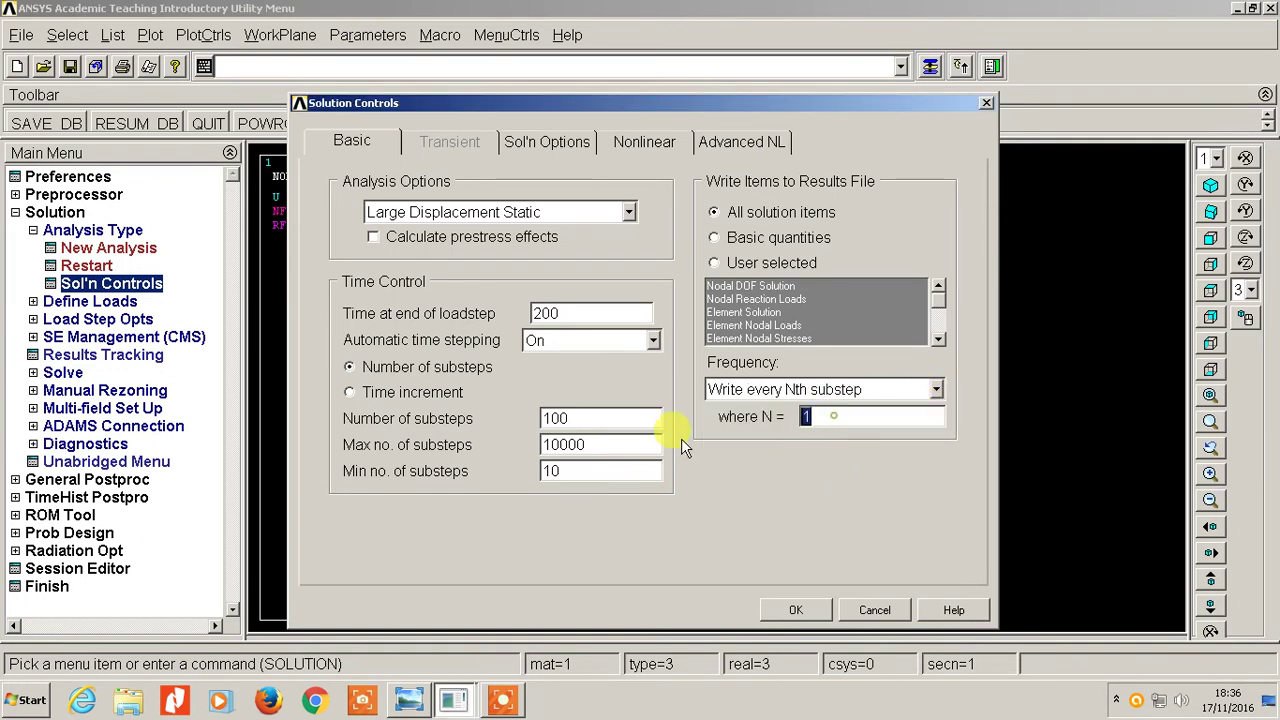
{"action": "type", "text": "-10"}
{"action": "left_click", "coordinate": [794, 609]}
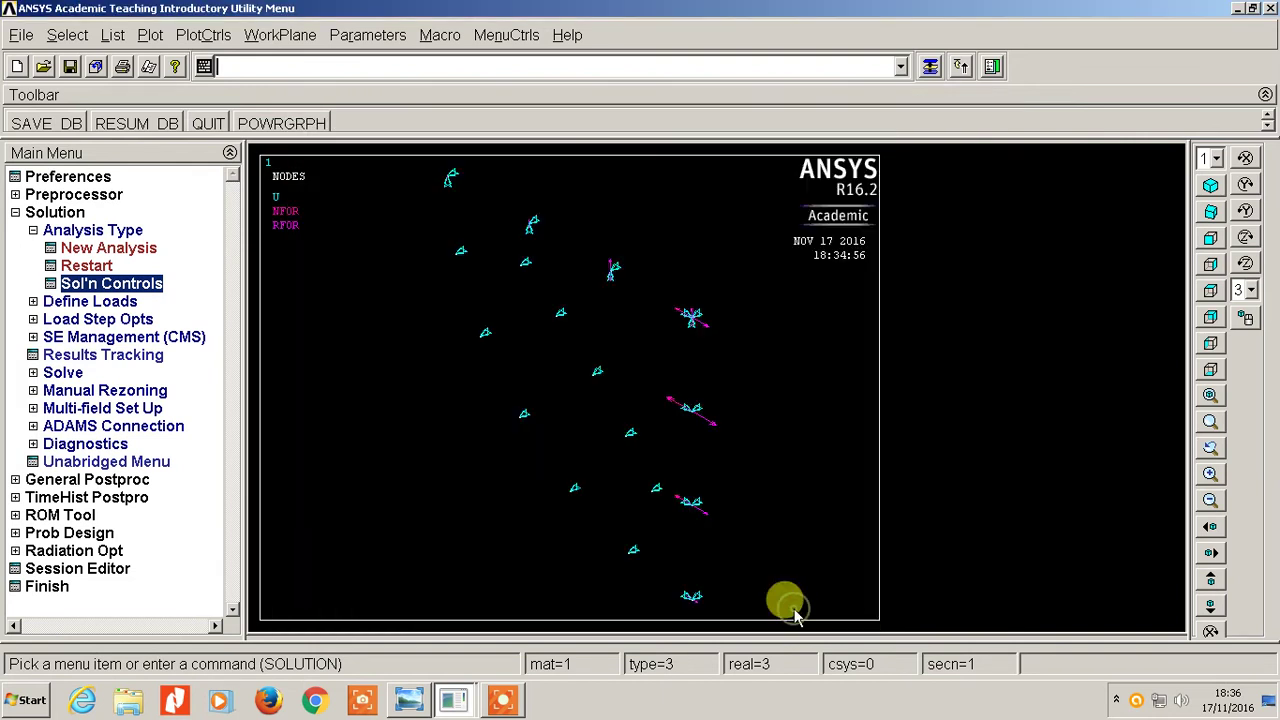
{"action": "left_click", "coordinate": [88, 36]}
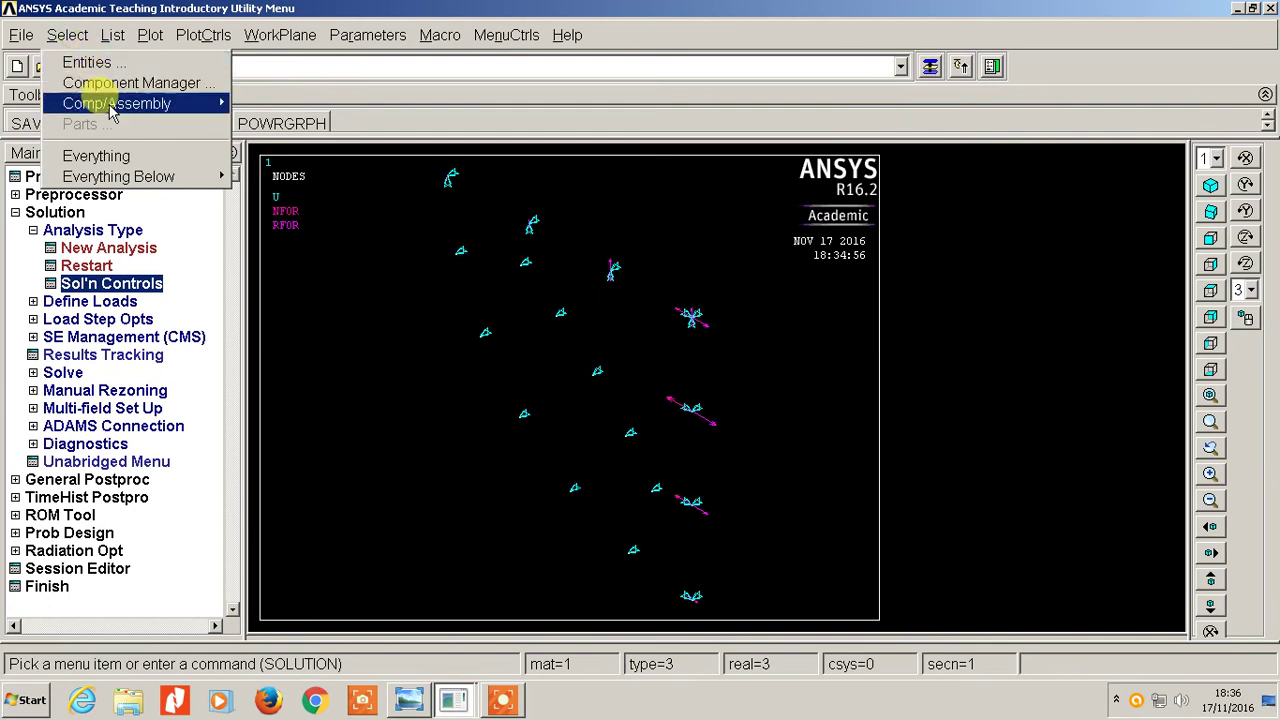
{"action": "left_click", "coordinate": [96, 156]}
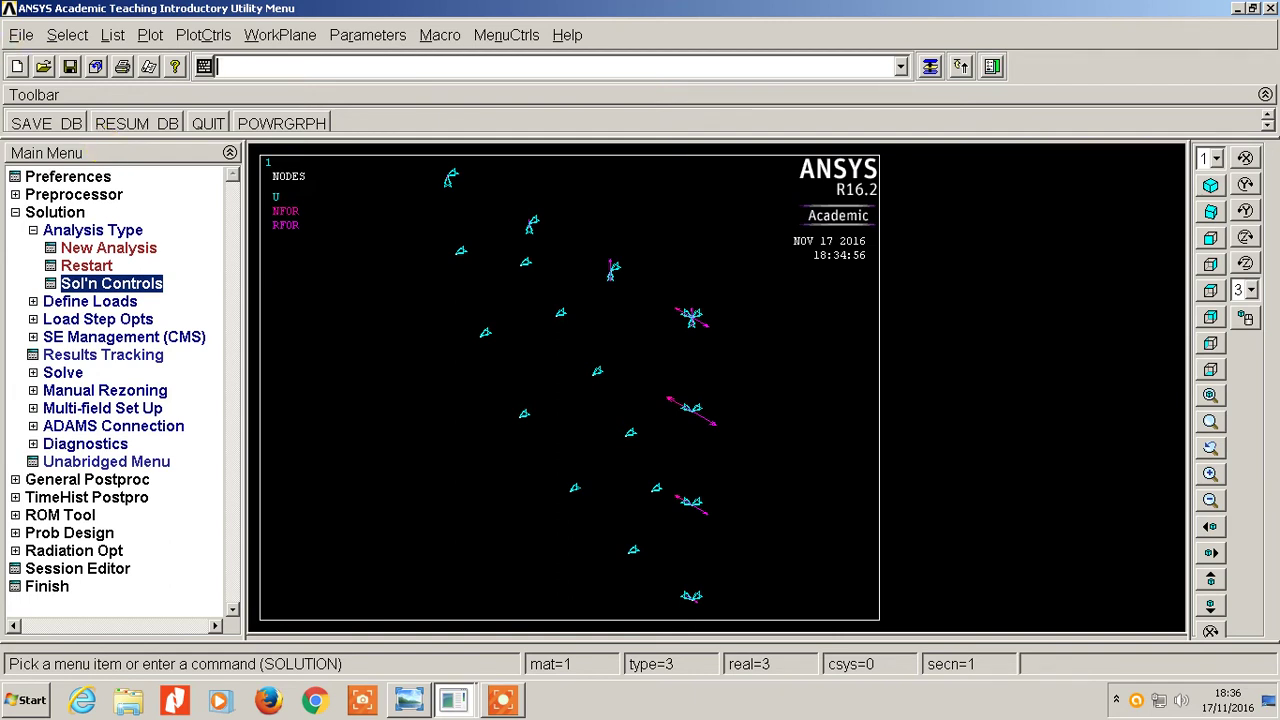
{"action": "left_click", "coordinate": [15, 212]}
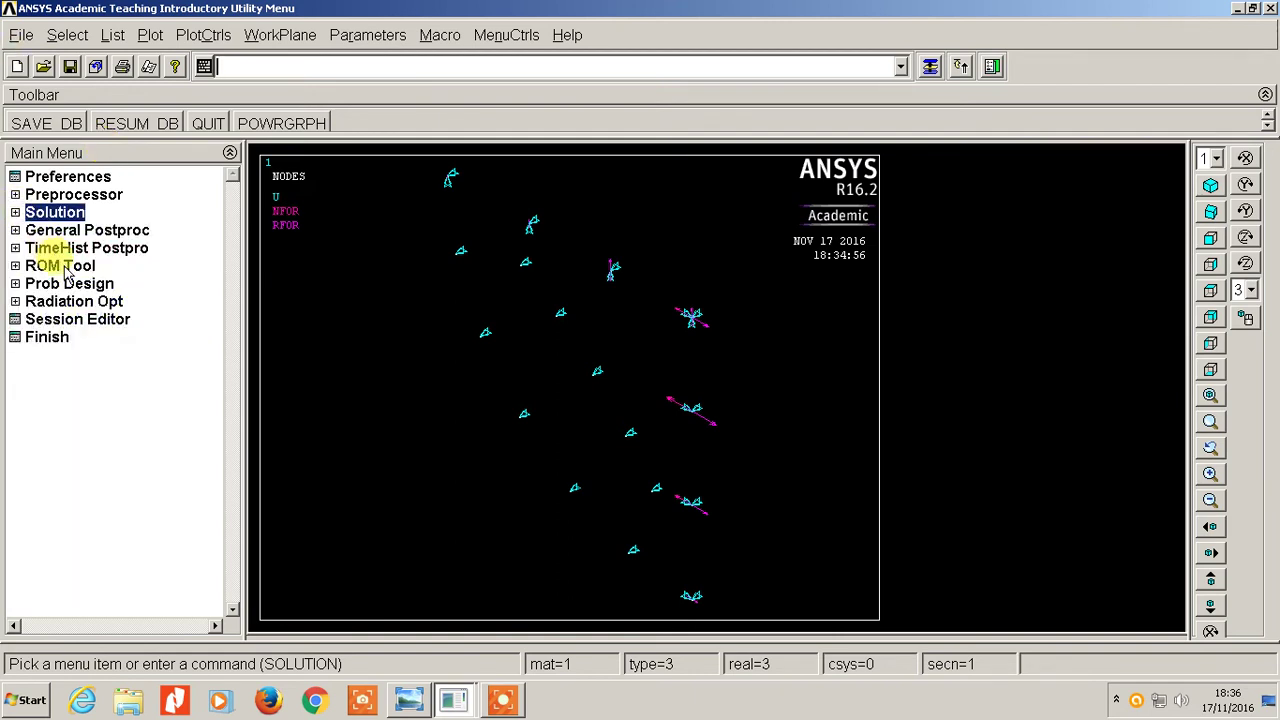
{"action": "left_click", "coordinate": [64, 214]}
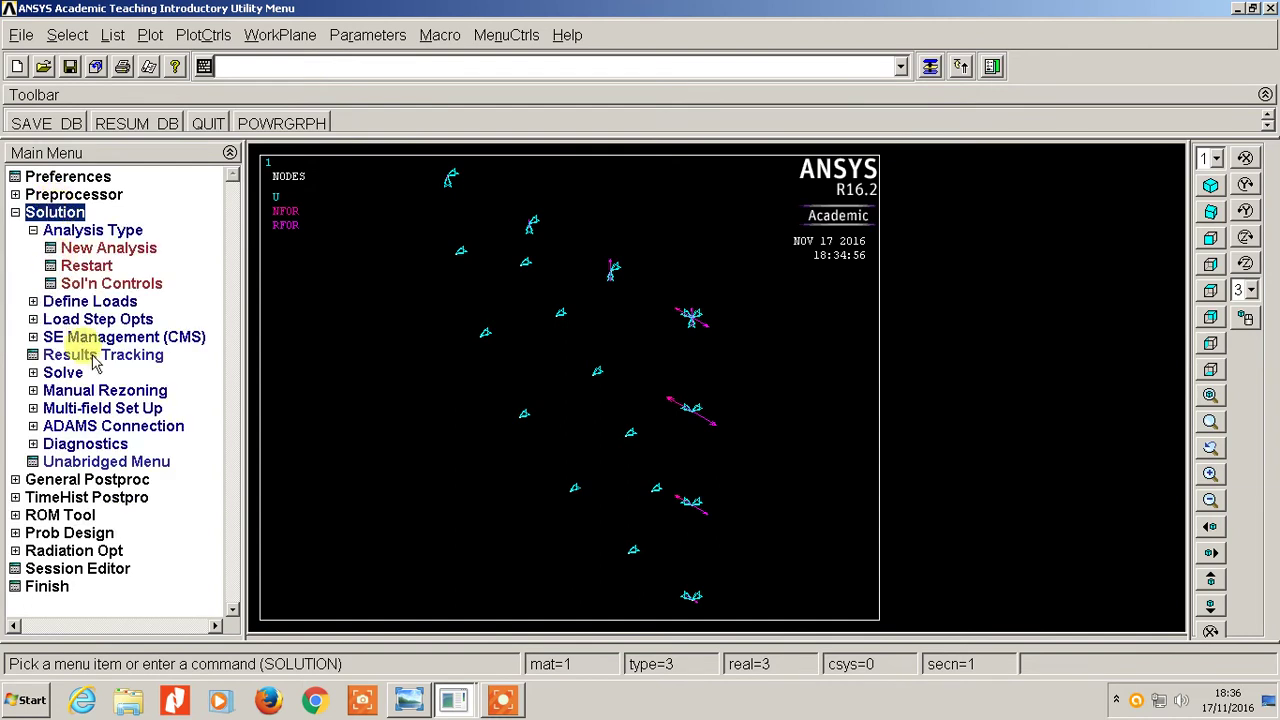
{"action": "left_click", "coordinate": [78, 372]}
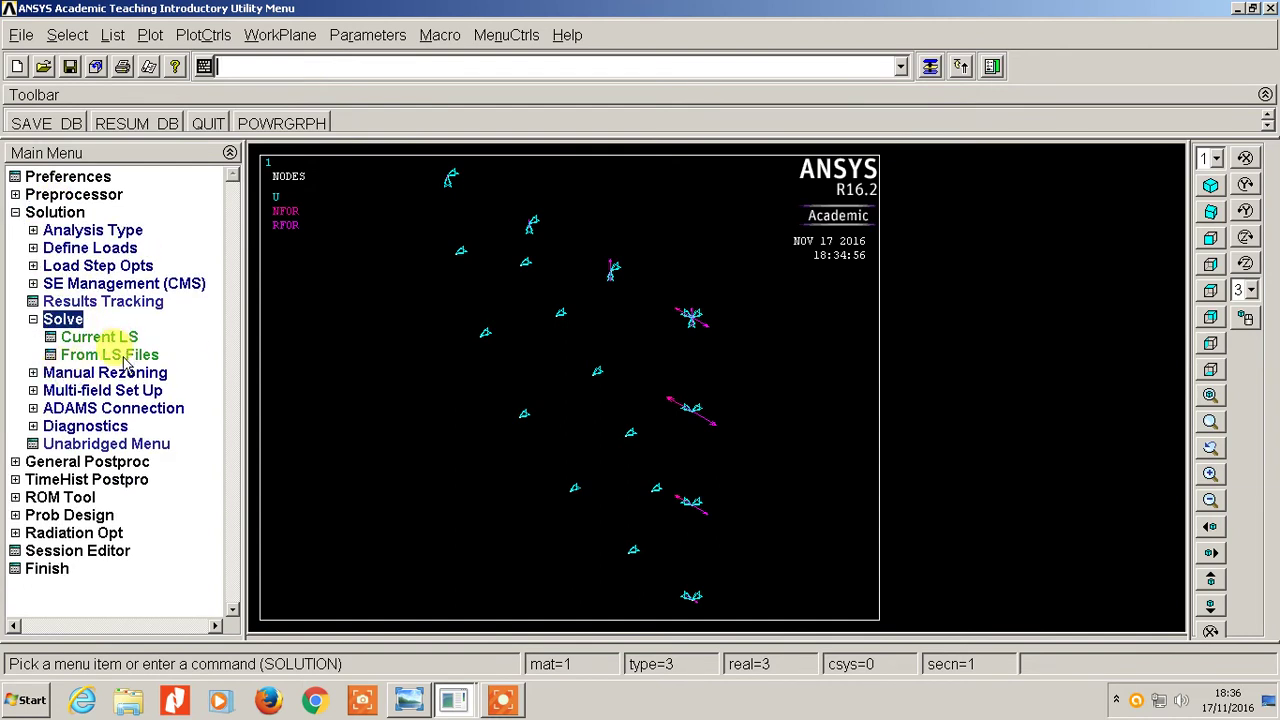
{"action": "left_click", "coordinate": [100, 337]}
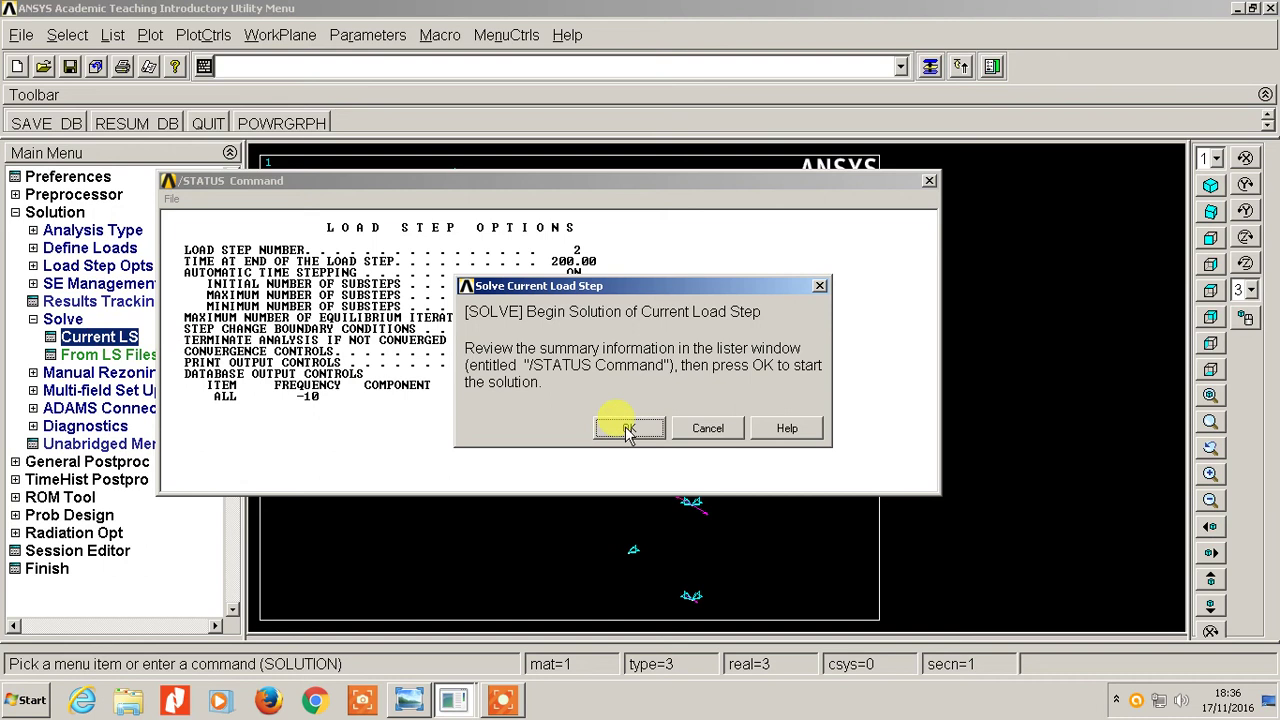
{"action": "left_click", "coordinate": [705, 428]}
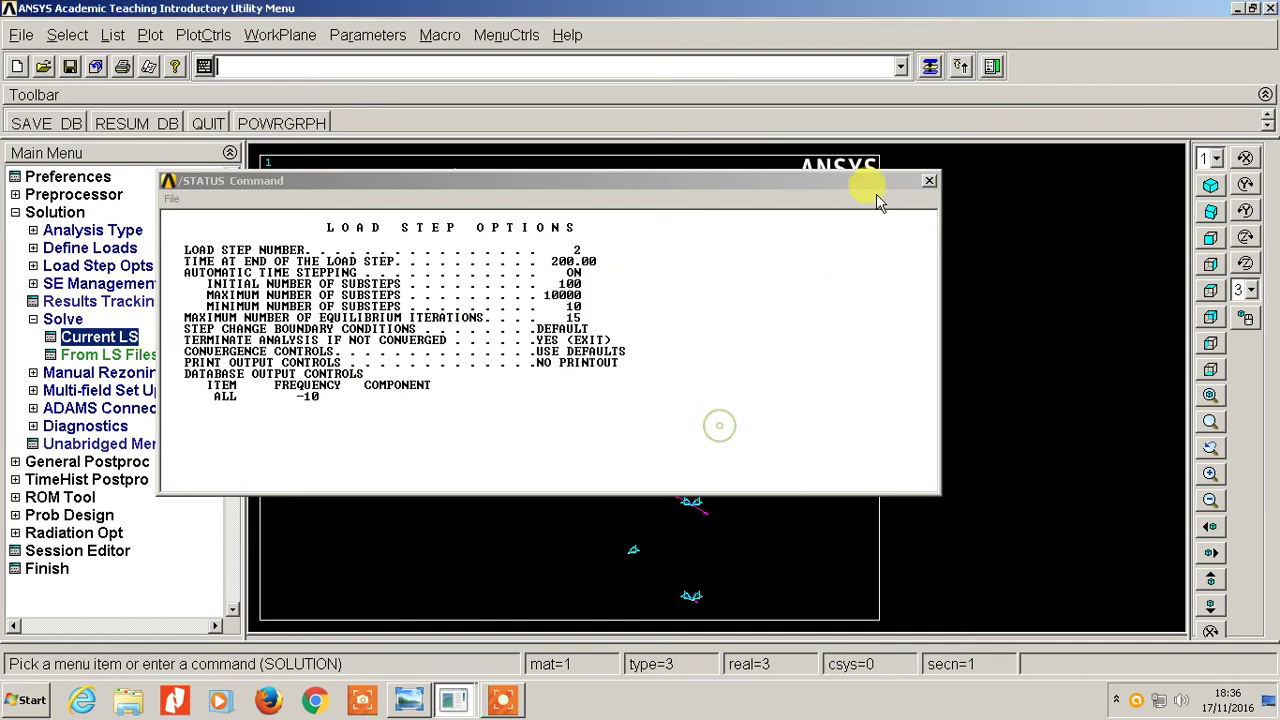
{"action": "left_click", "coordinate": [928, 184]}
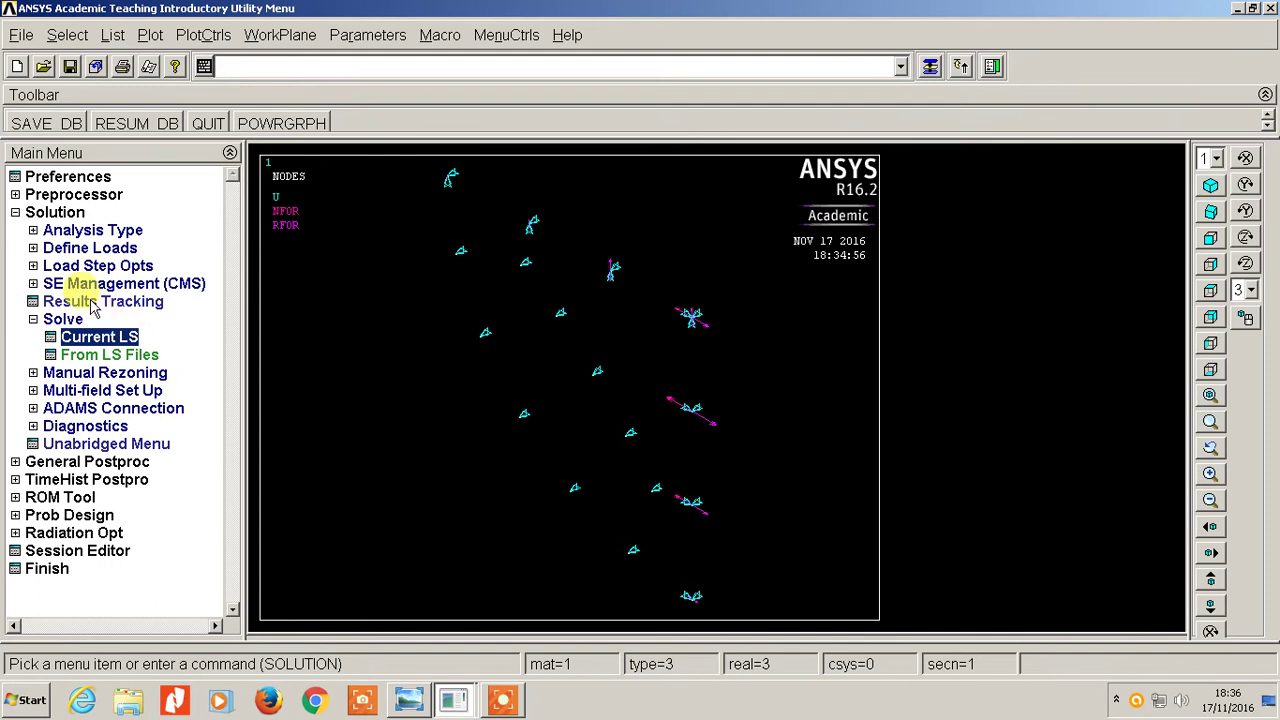
Step: Run the command /NERR,100,100,OFF to change the error and warning message limits
{"action": "left_click", "coordinate": [306, 68]}
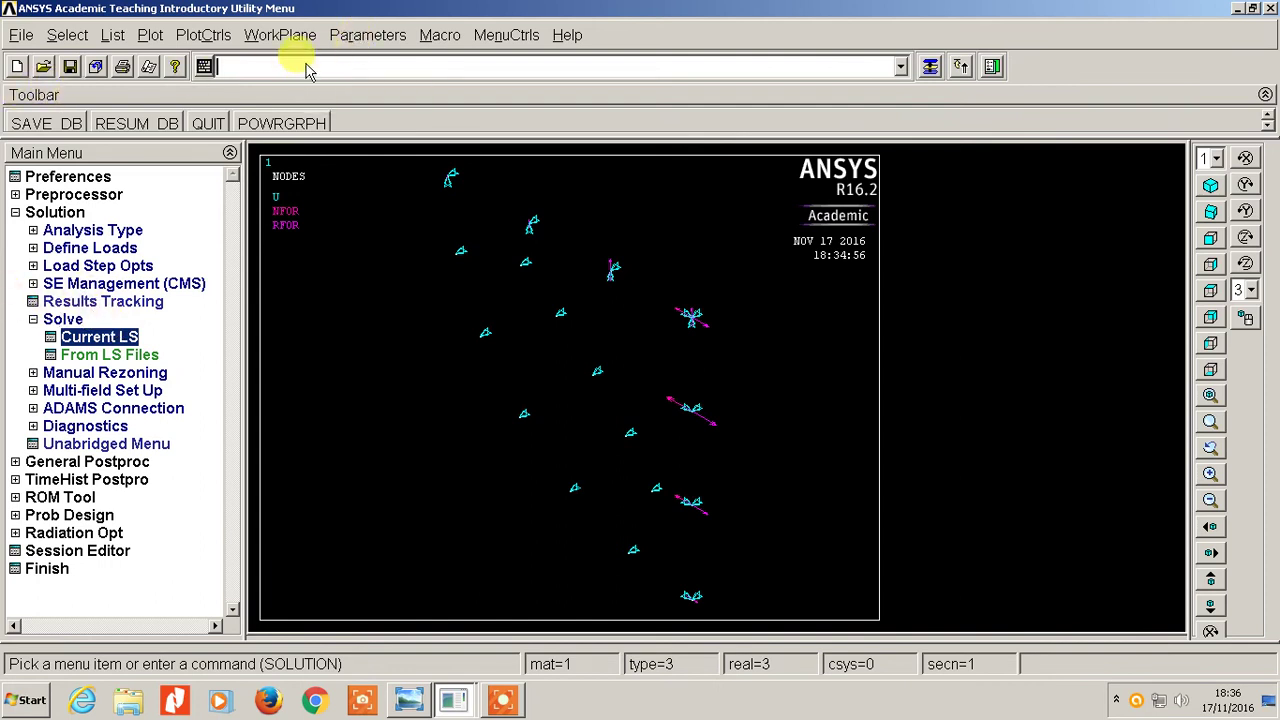
{"action": "type", "text": "/"}
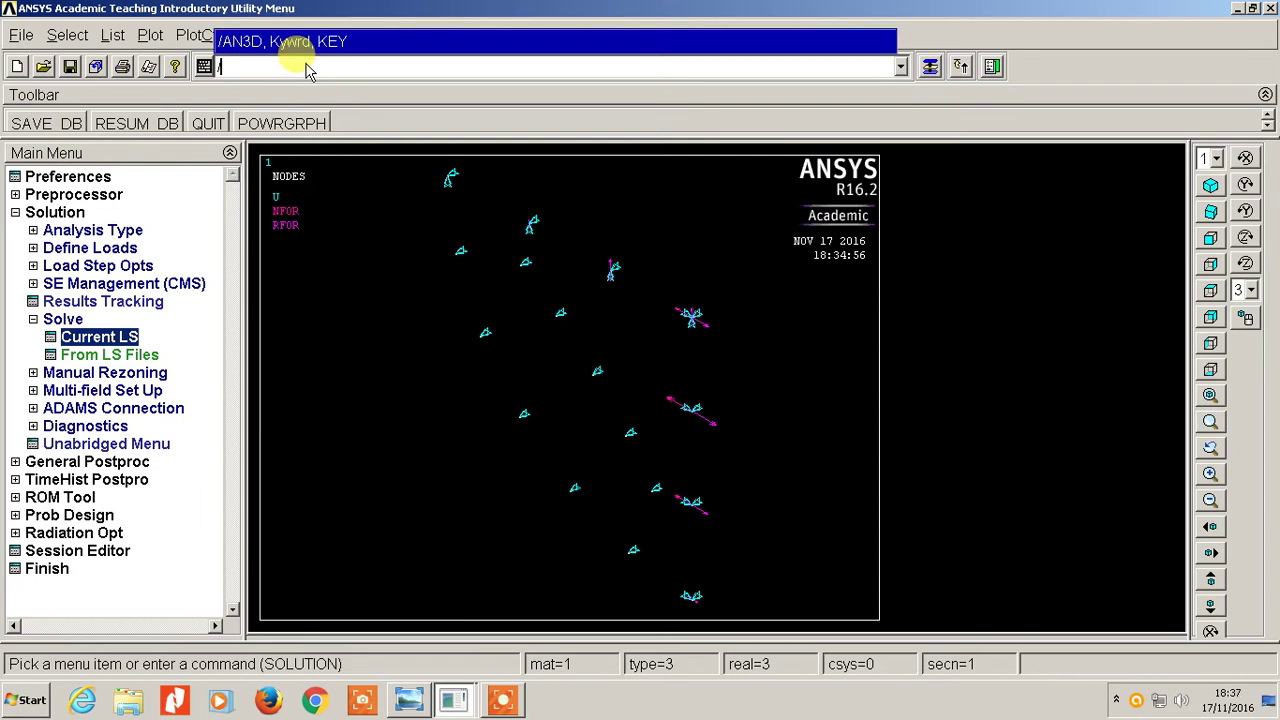
{"action": "type", "text": "NERR"}
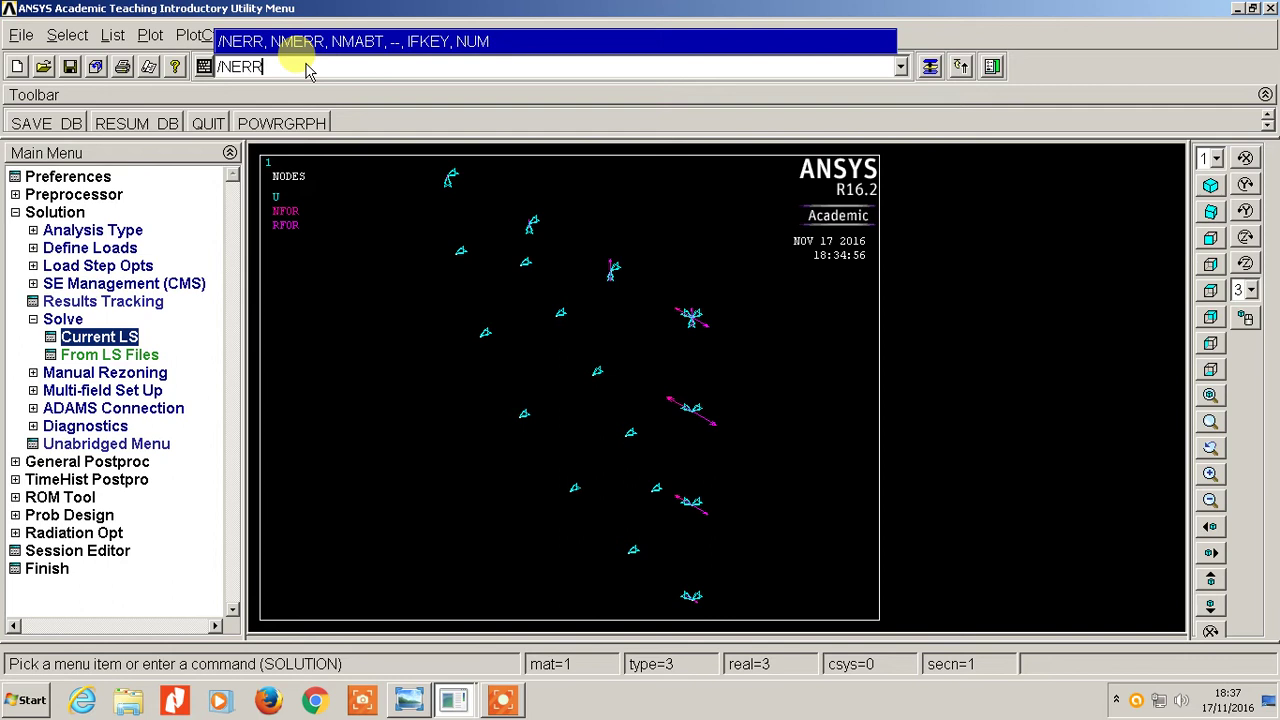
{"action": "type", "text": ",100,100,OFF"}
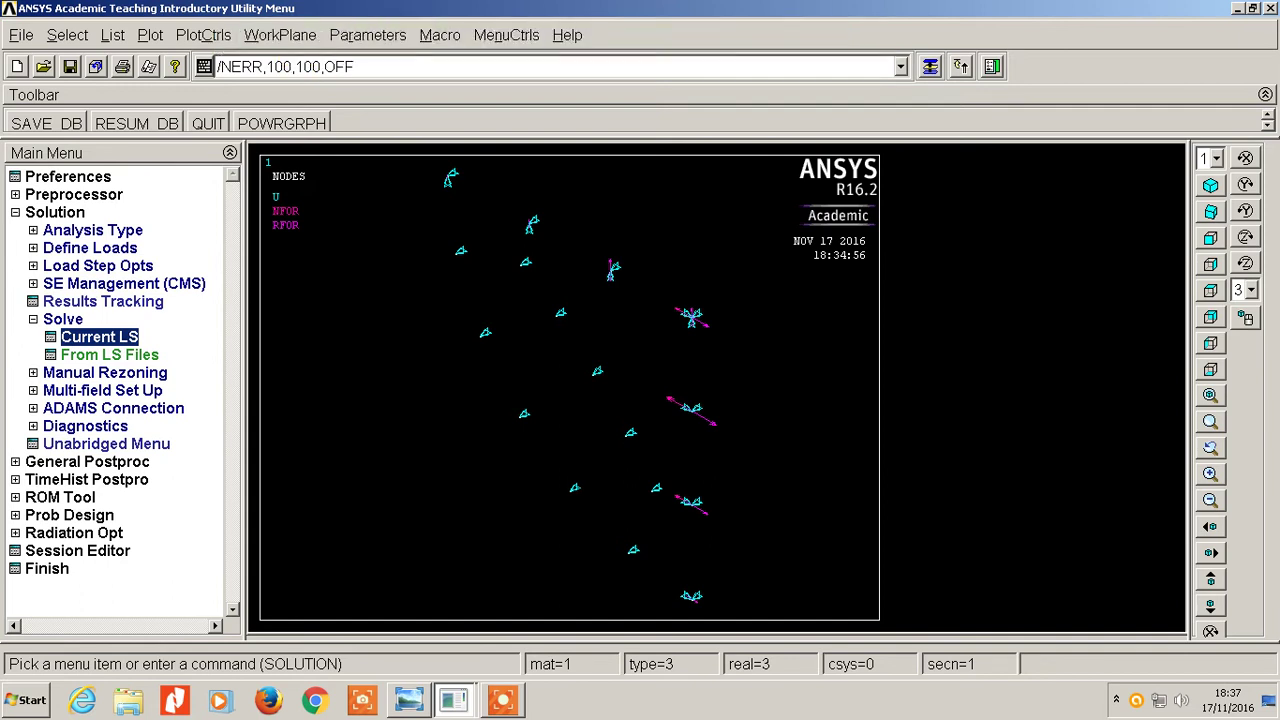
{"action": "key", "text": "Return"}
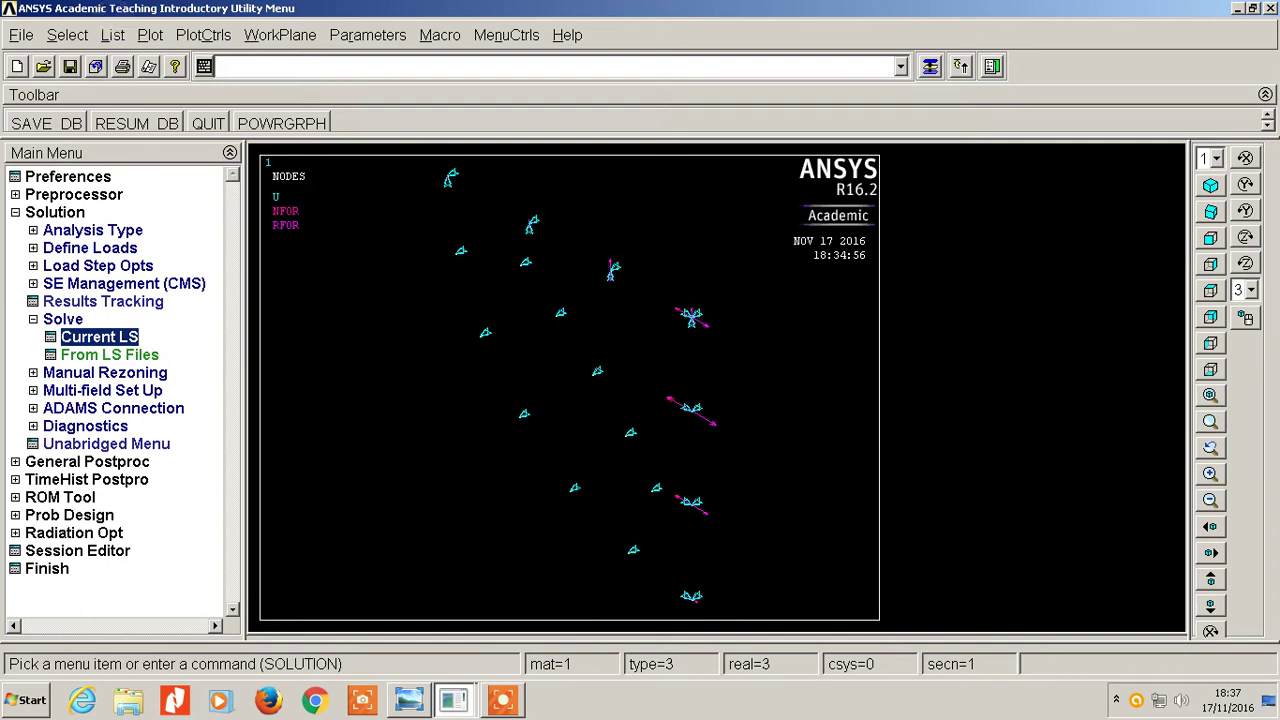
Step: Solve the current pull-out load step and dismiss the completion note and load step status report
{"action": "left_click", "coordinate": [95, 338]}
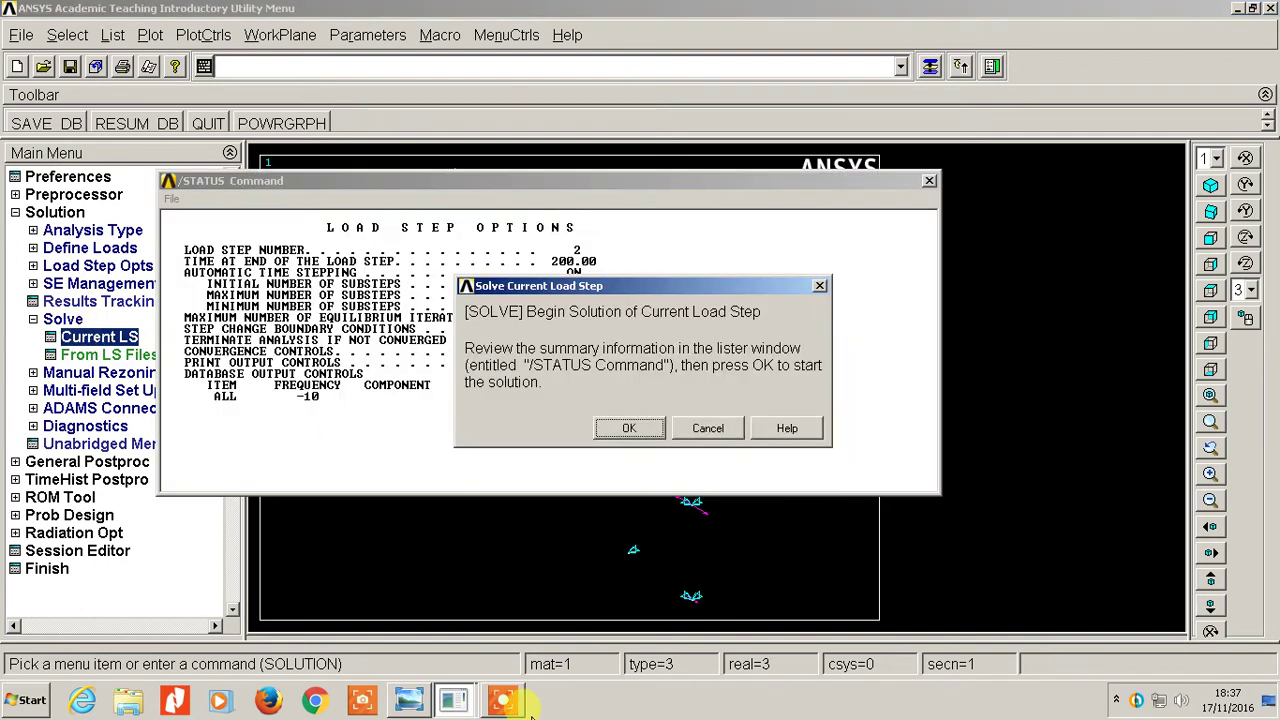
{"action": "left_click", "coordinate": [630, 429]}
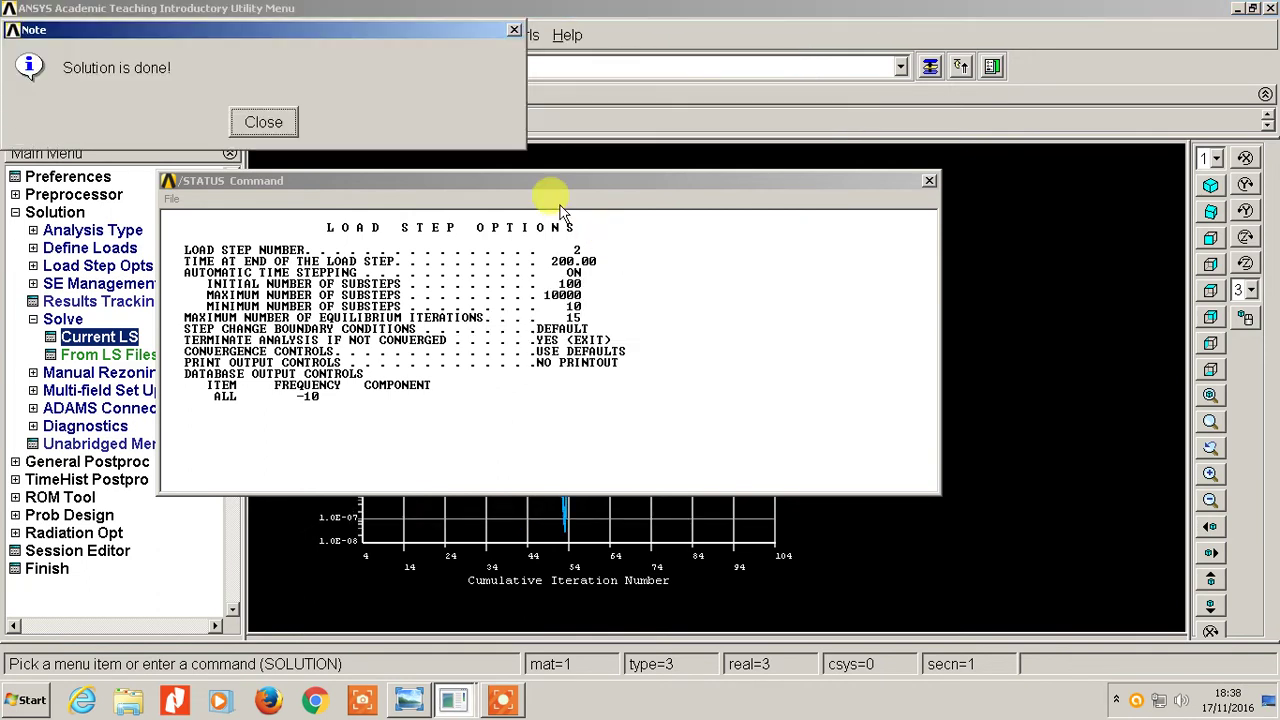
{"action": "left_click", "coordinate": [289, 127]}
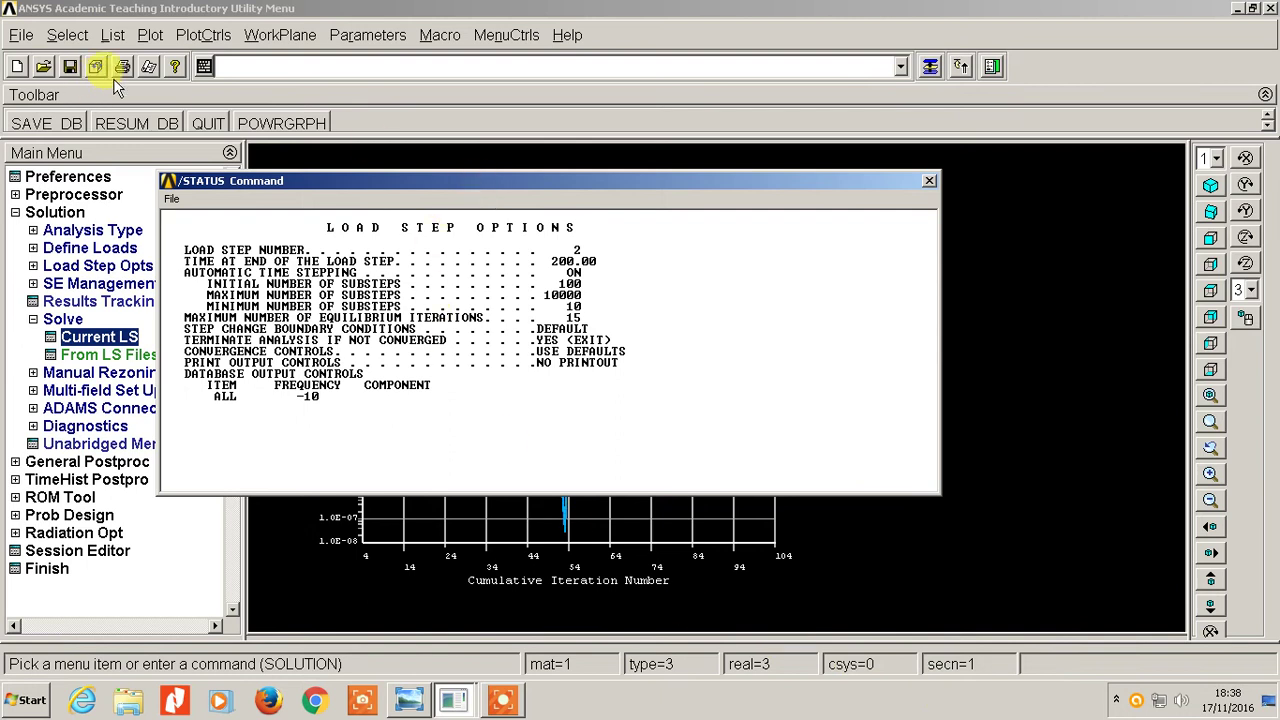
{"action": "left_click", "coordinate": [928, 183]}
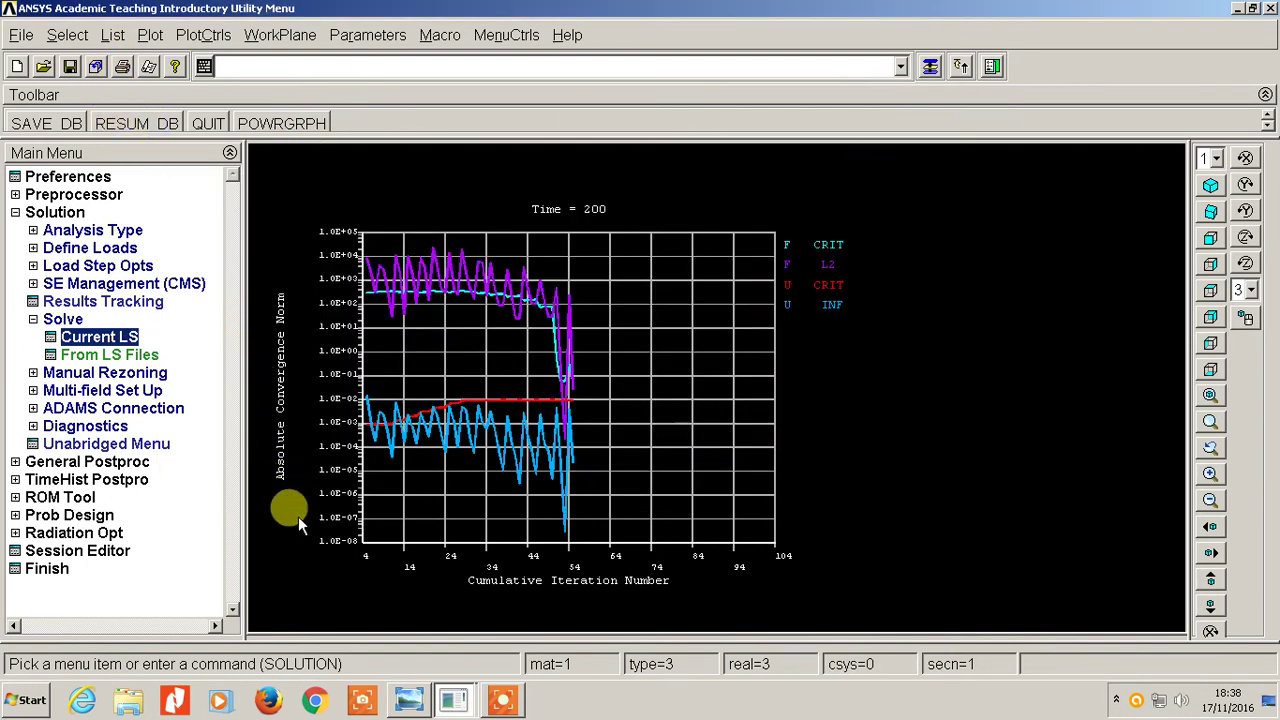
Step: Expand the model display with 1/4 dihedral periodic/cyclic symmetry
{"action": "left_click", "coordinate": [203, 34]}
{"action": "mouse_move", "coordinate": [222, 168]}
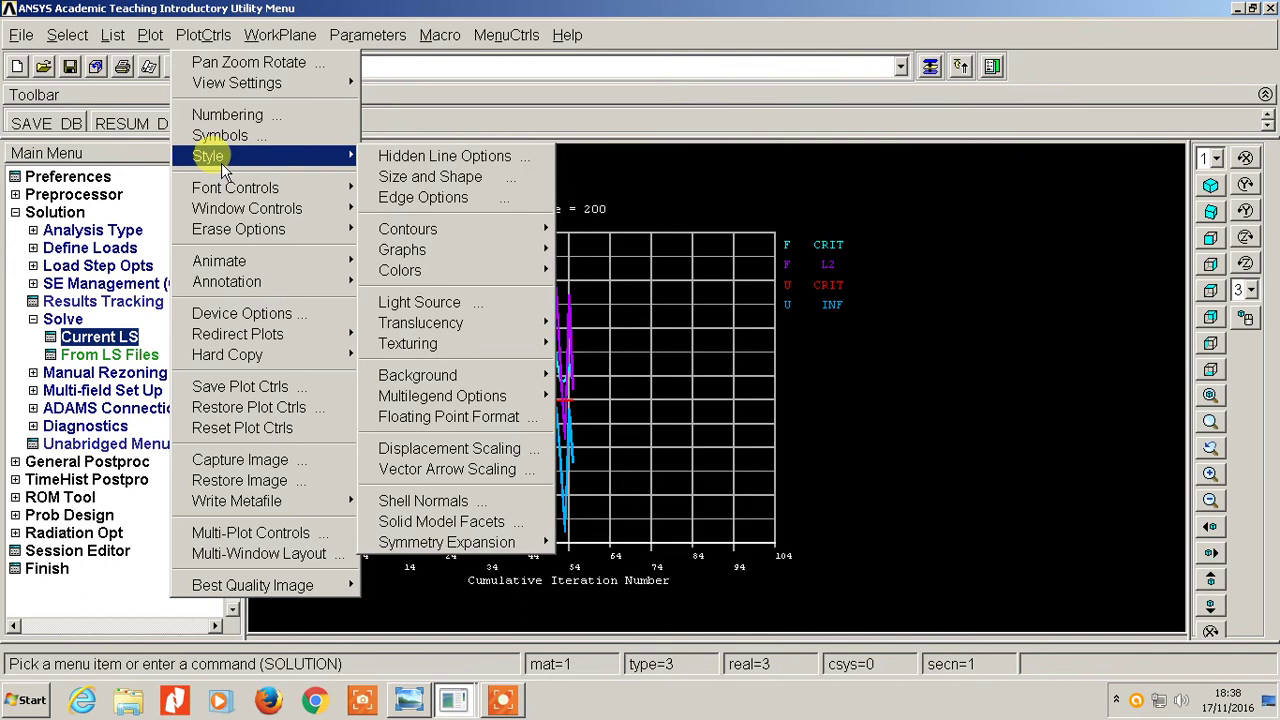
{"action": "mouse_move", "coordinate": [470, 542]}
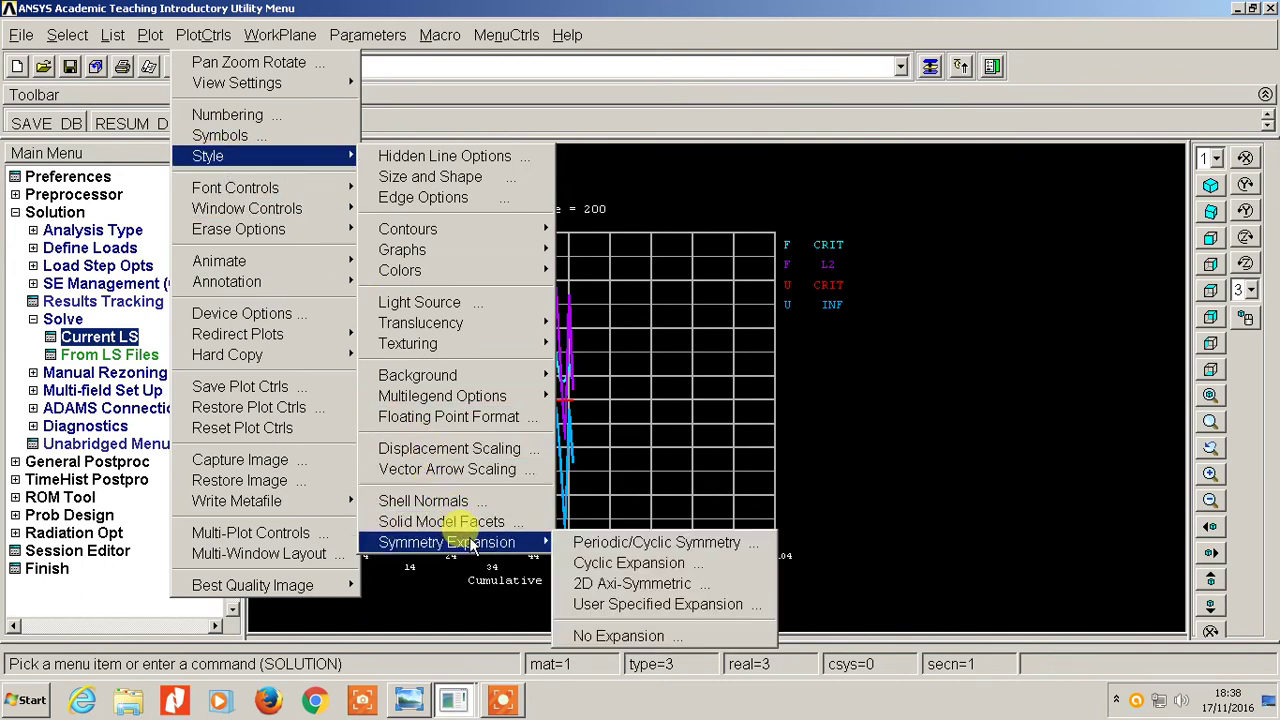
{"action": "left_click", "coordinate": [660, 544]}
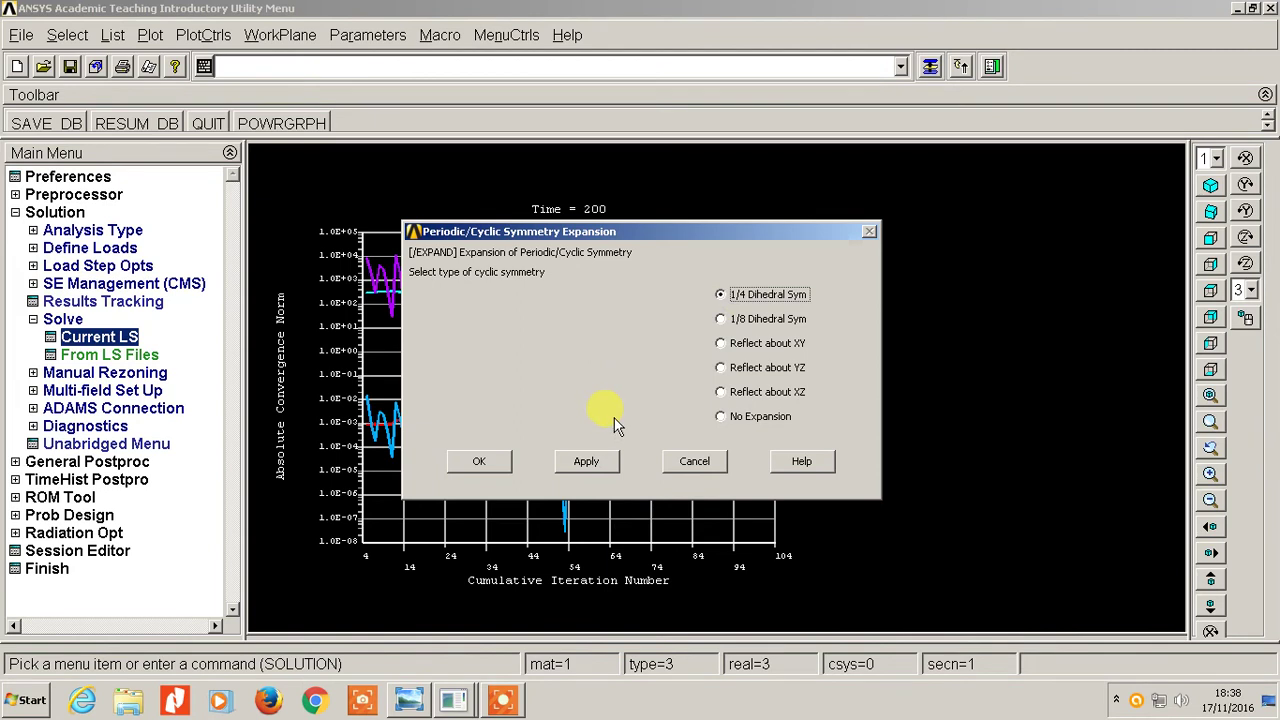
{"action": "left_click", "coordinate": [480, 461]}
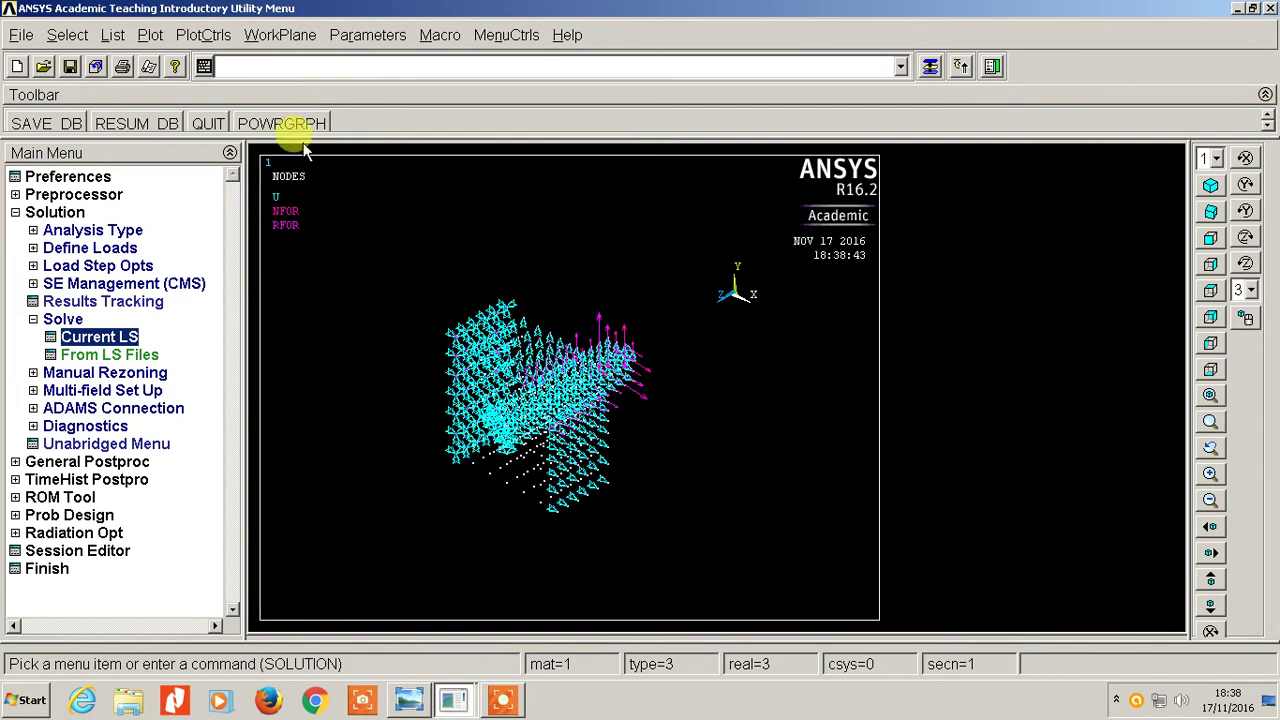
Step: Plot the elements of the symmetry-expanded model and finish working in the Solution branch
{"action": "left_click", "coordinate": [155, 35]}
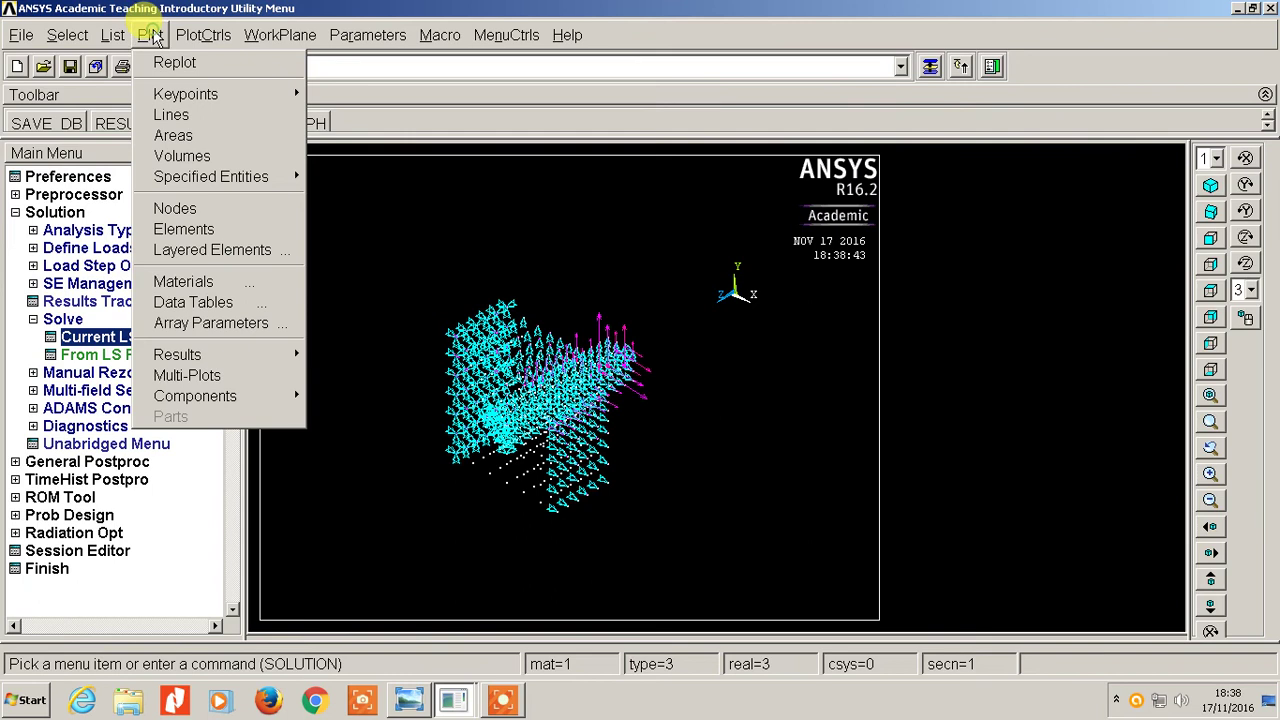
{"action": "left_click", "coordinate": [195, 230]}
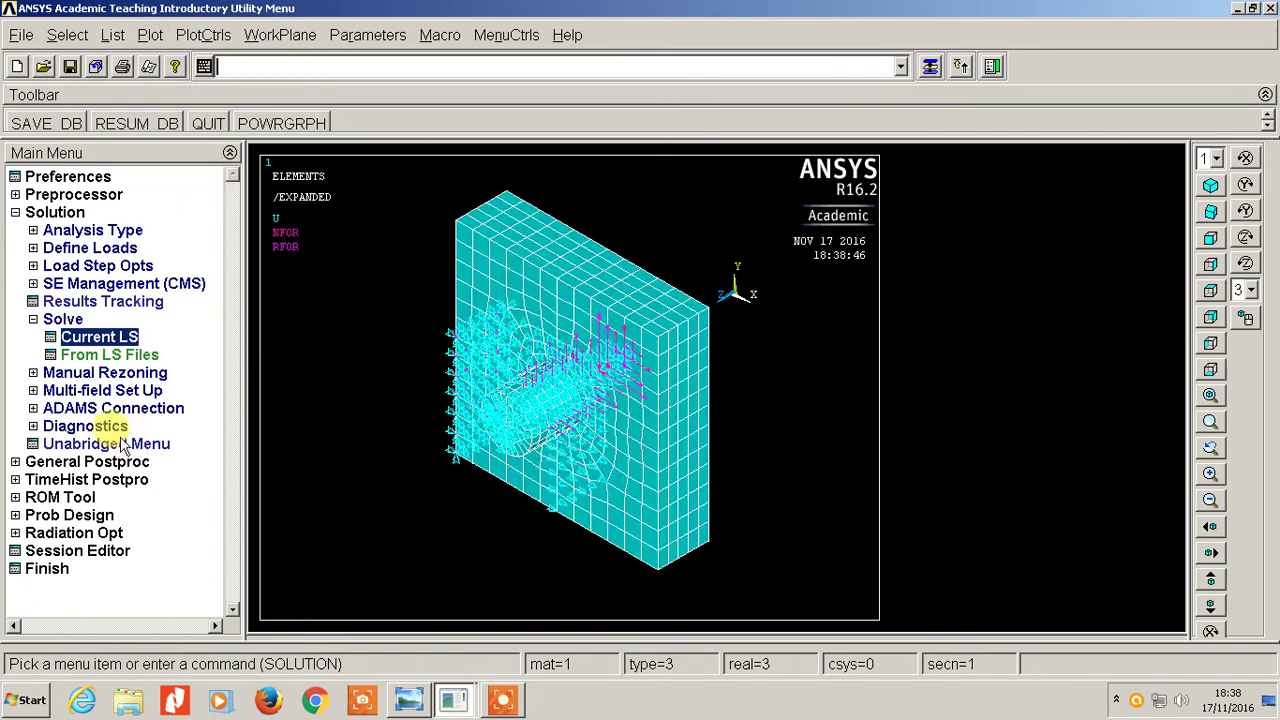
{"action": "left_click", "coordinate": [33, 319]}
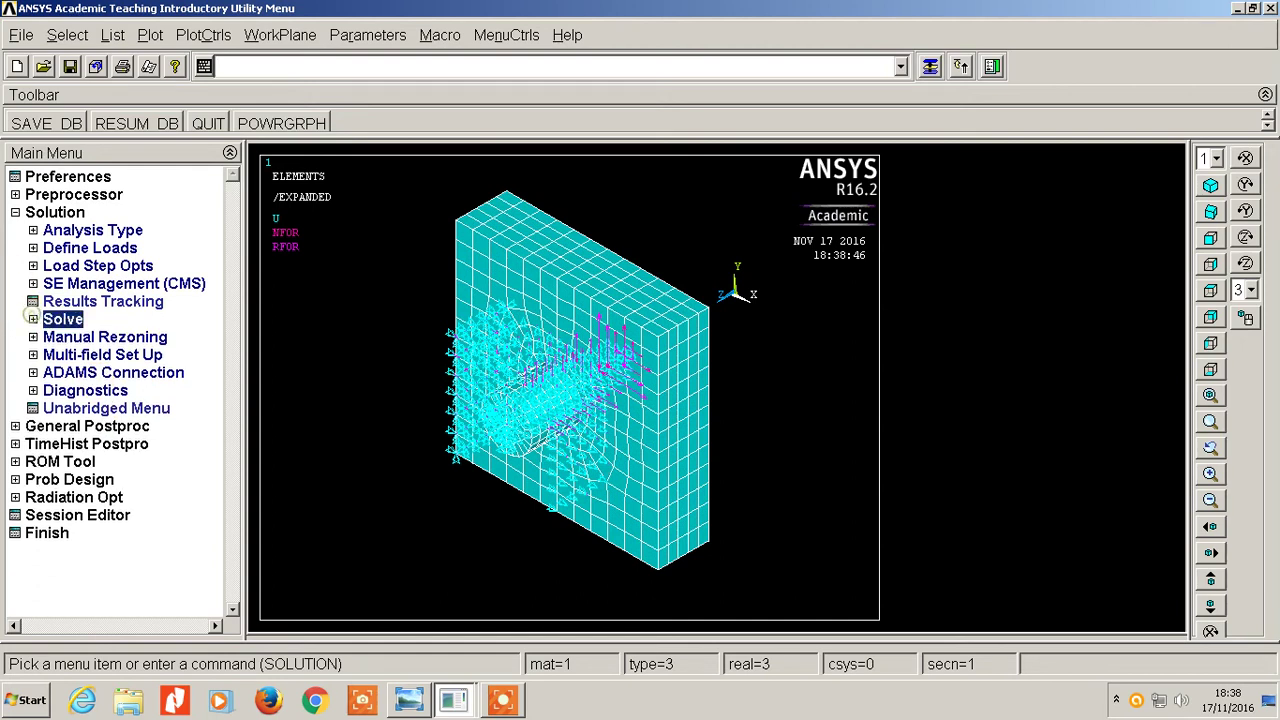
{"action": "left_click", "coordinate": [40, 212]}
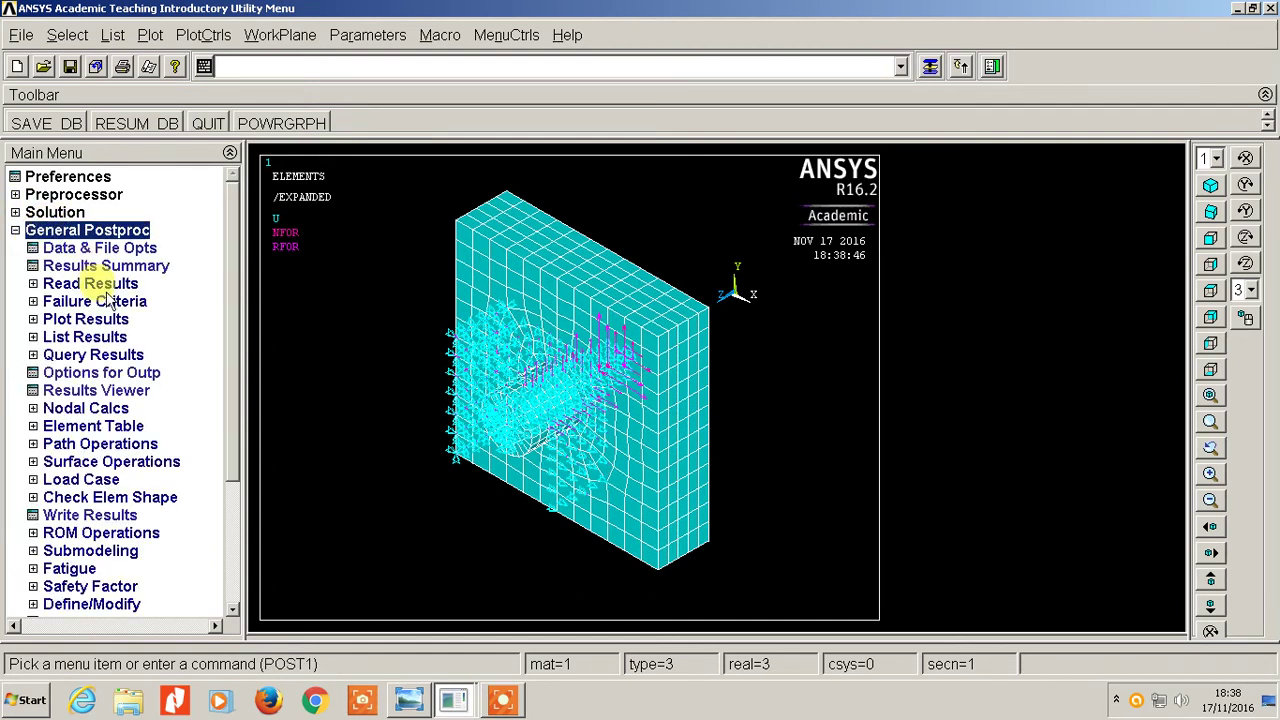
Step: Read the entire model's results for load step 1, substep LAST, with a scale factor of 1
{"action": "left_click", "coordinate": [92, 283]}
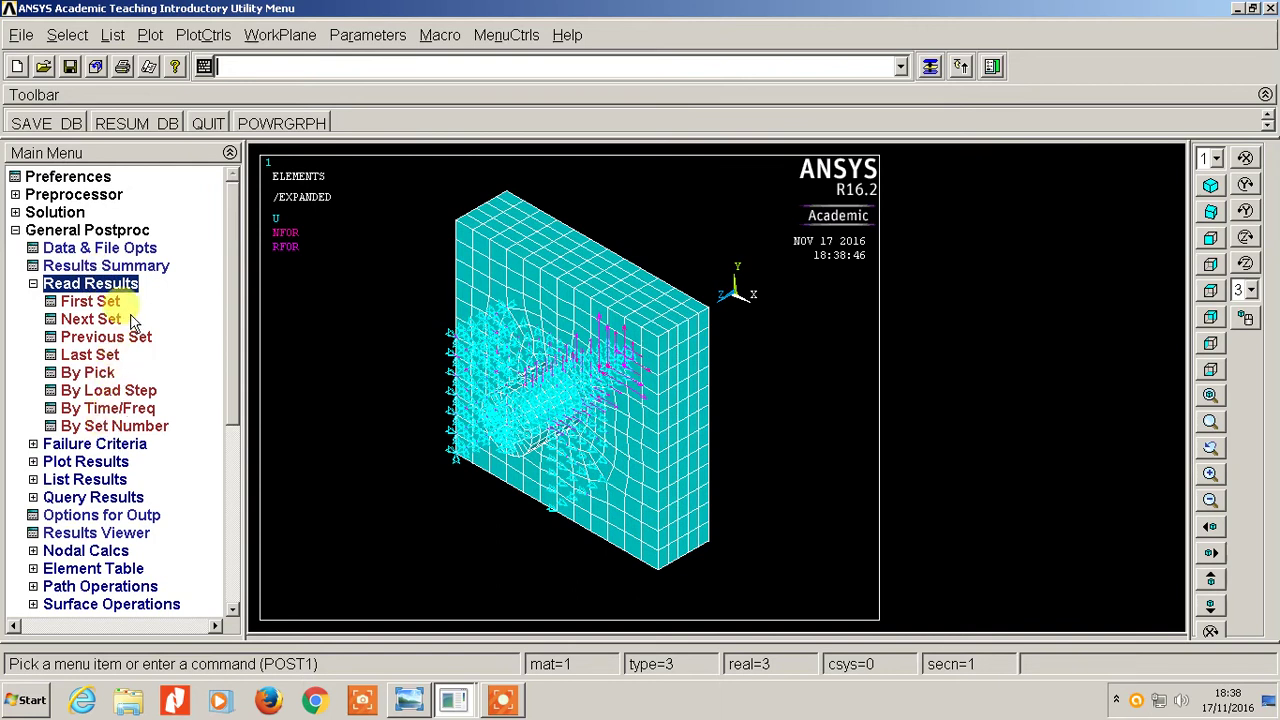
{"action": "left_click", "coordinate": [115, 390]}
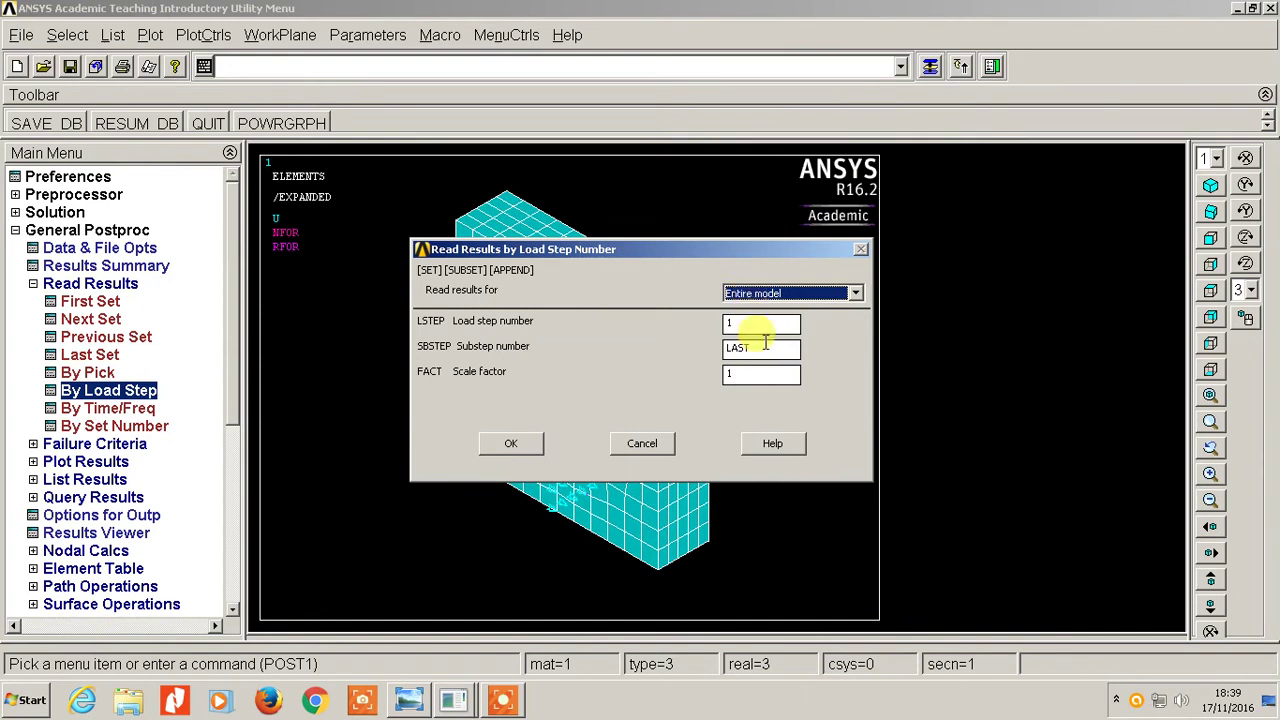
{"action": "left_click", "coordinate": [511, 444]}
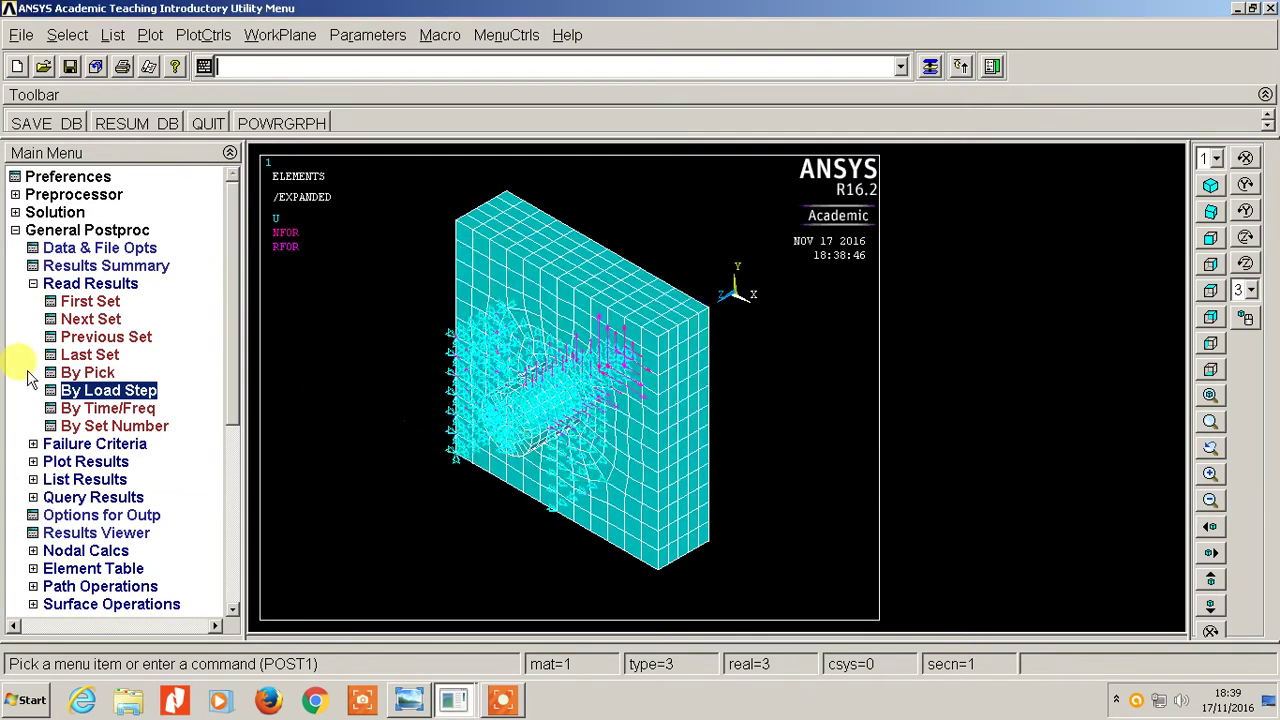
Step: Plot the nodal solution contour of von Mises stress on the deformed shape only at true scale
{"action": "left_click", "coordinate": [55, 284]}
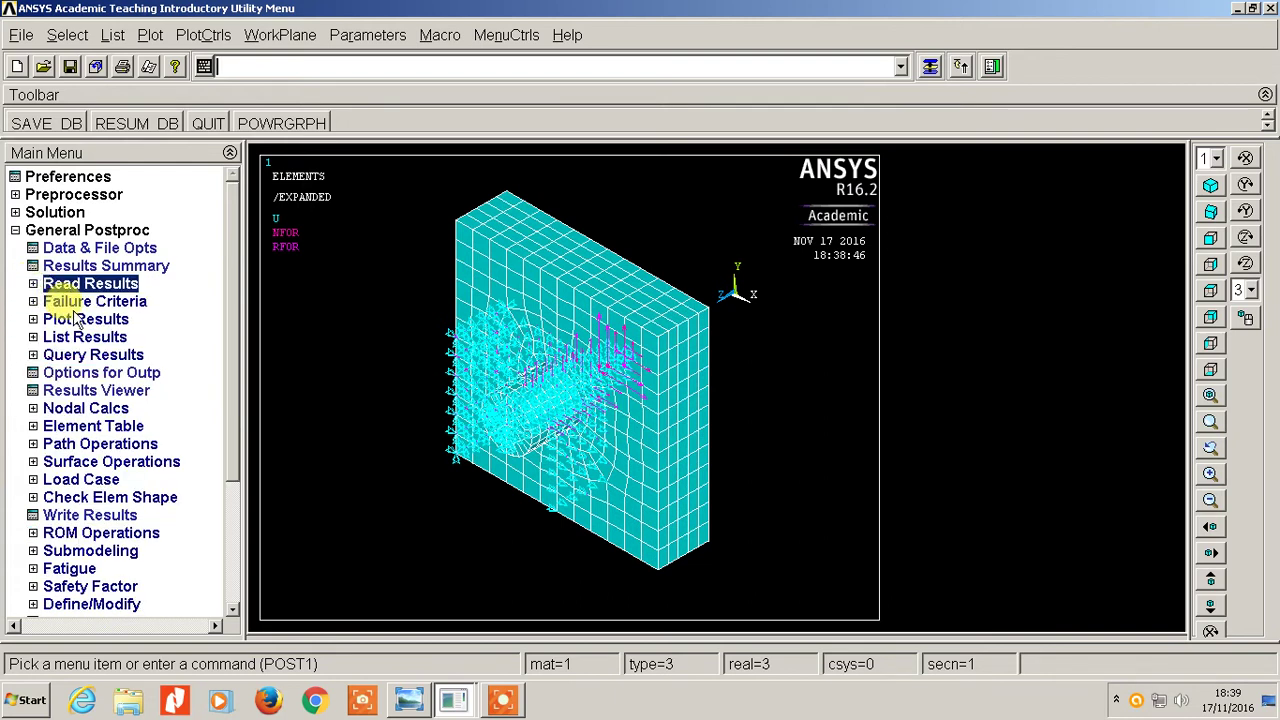
{"action": "left_click", "coordinate": [78, 319]}
{"action": "left_click", "coordinate": [88, 355]}
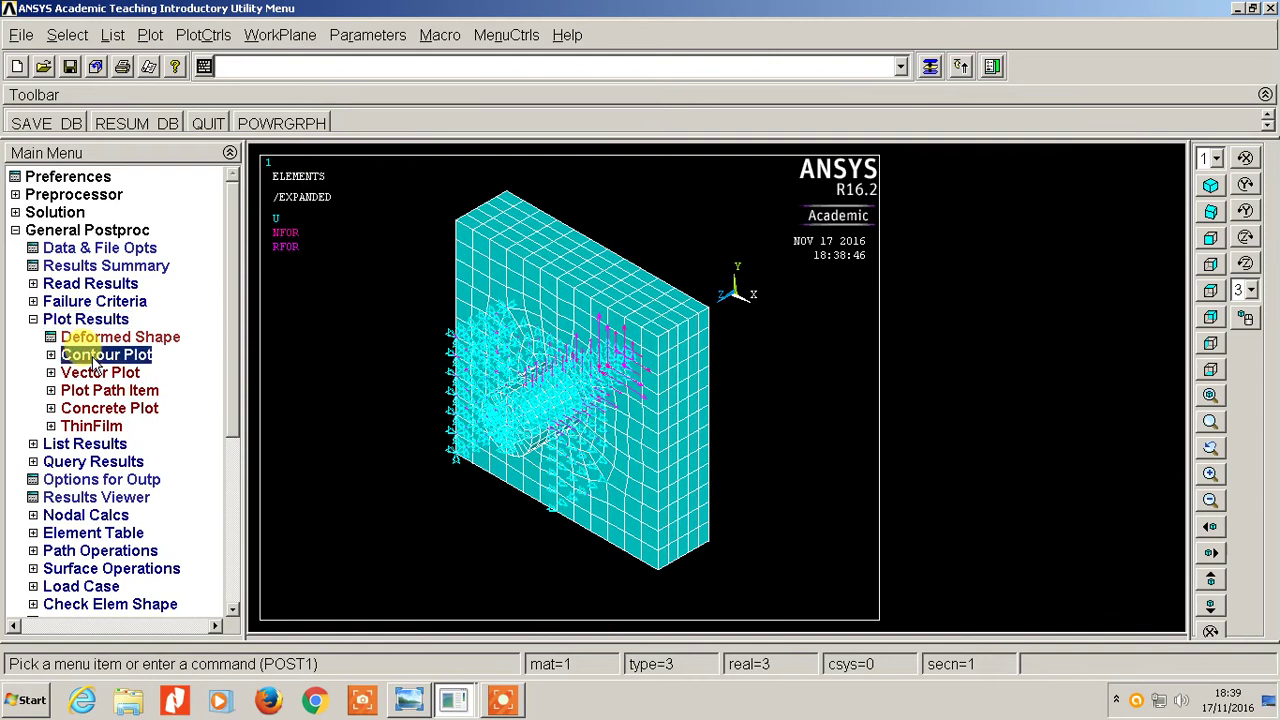
{"action": "left_click", "coordinate": [140, 372]}
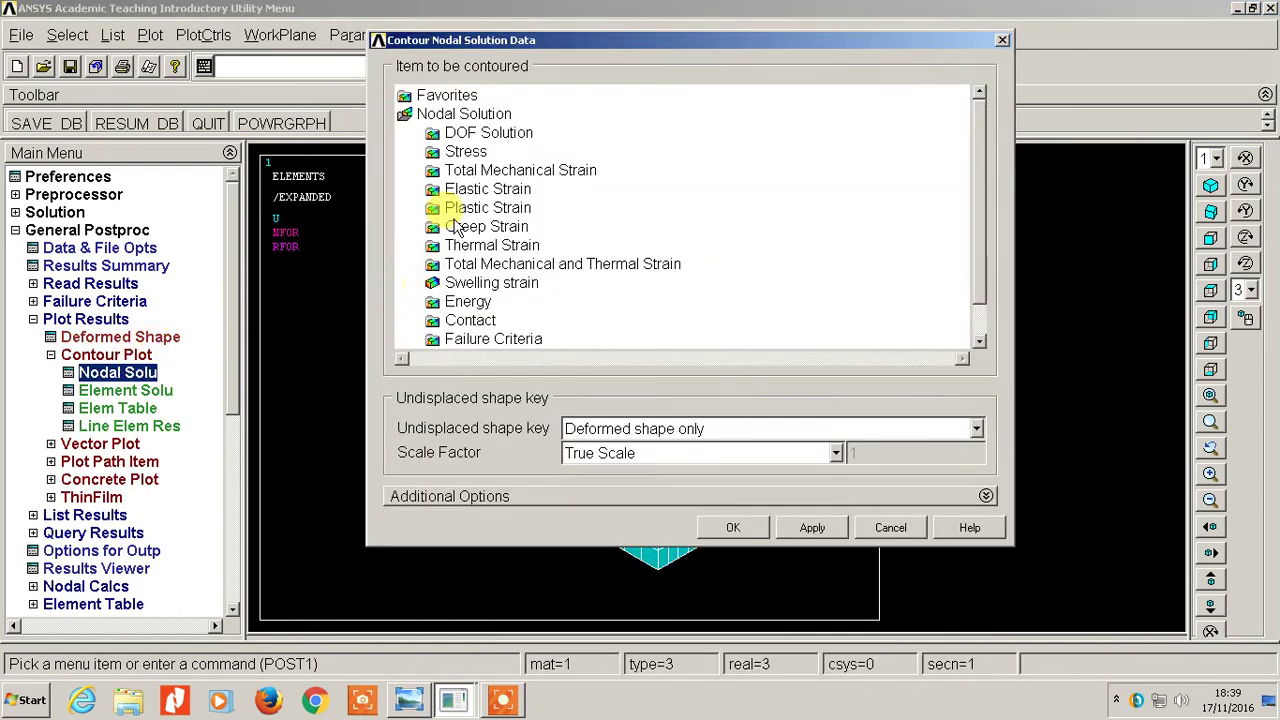
{"action": "left_click", "coordinate": [466, 152]}
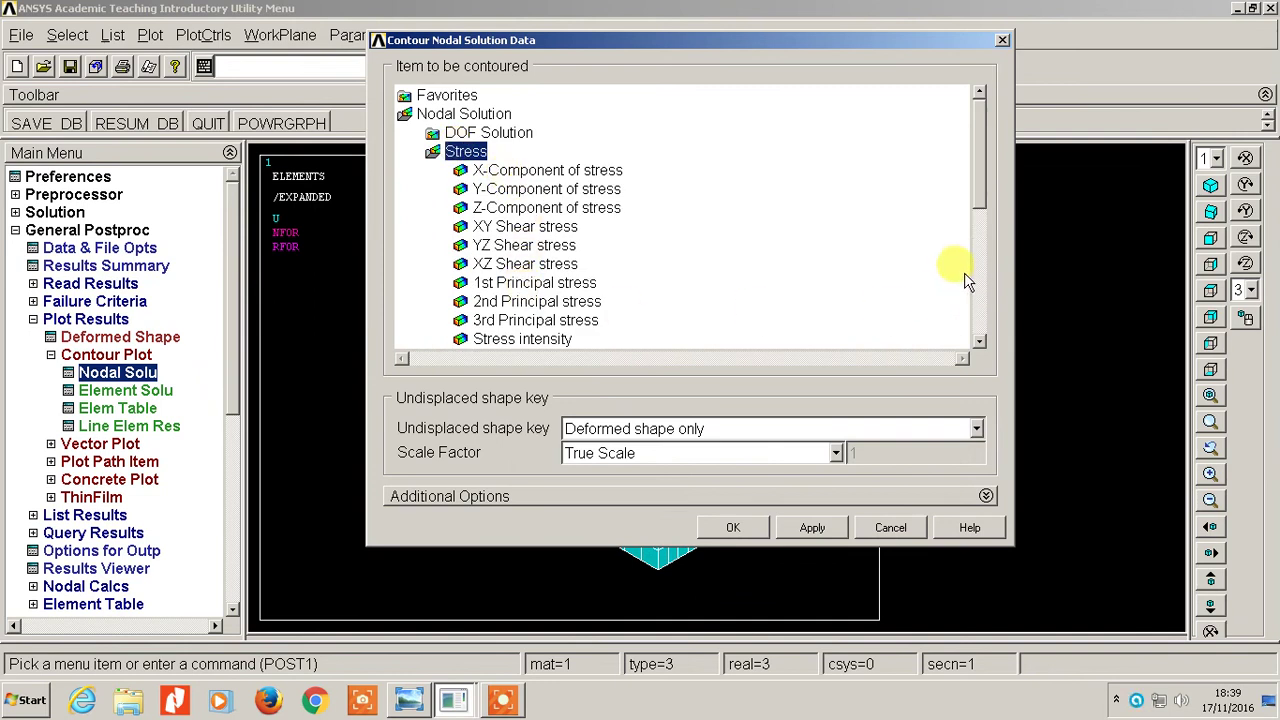
{"action": "scroll", "coordinate": [978, 205], "scroll_direction": "down", "scroll_amount": 2}
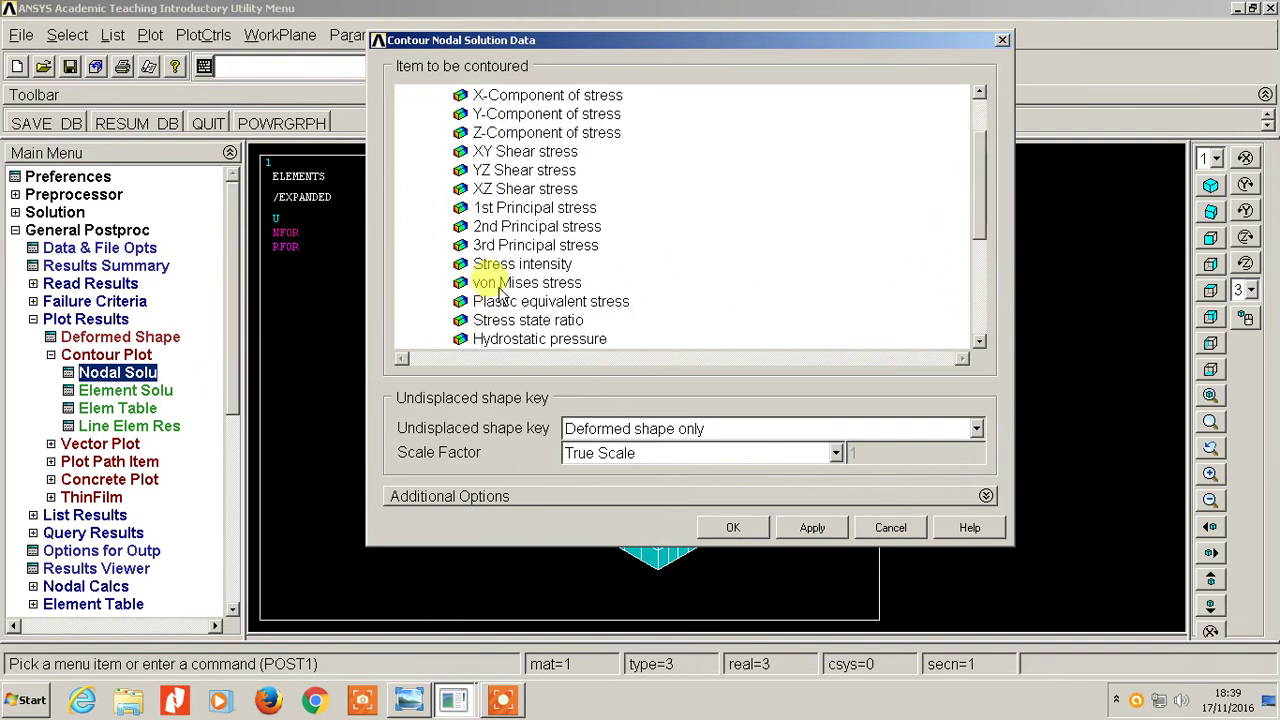
{"action": "left_click", "coordinate": [506, 285]}
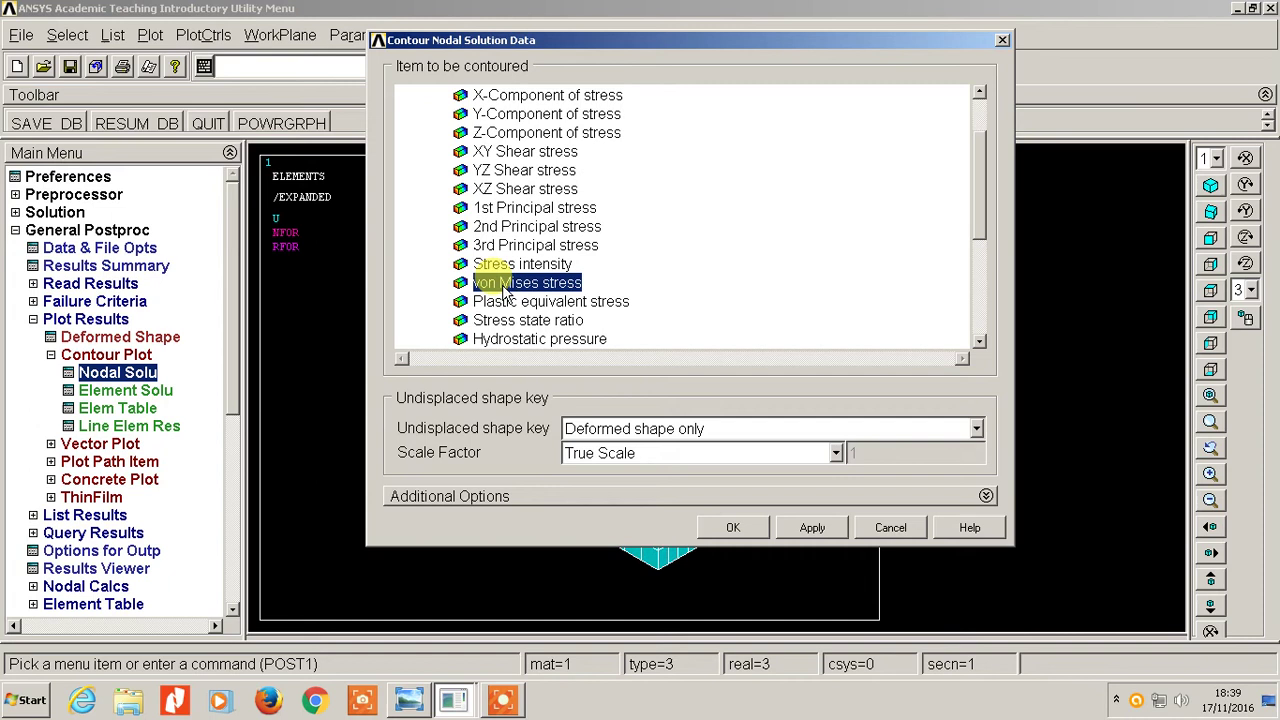
{"action": "left_click", "coordinate": [733, 527]}
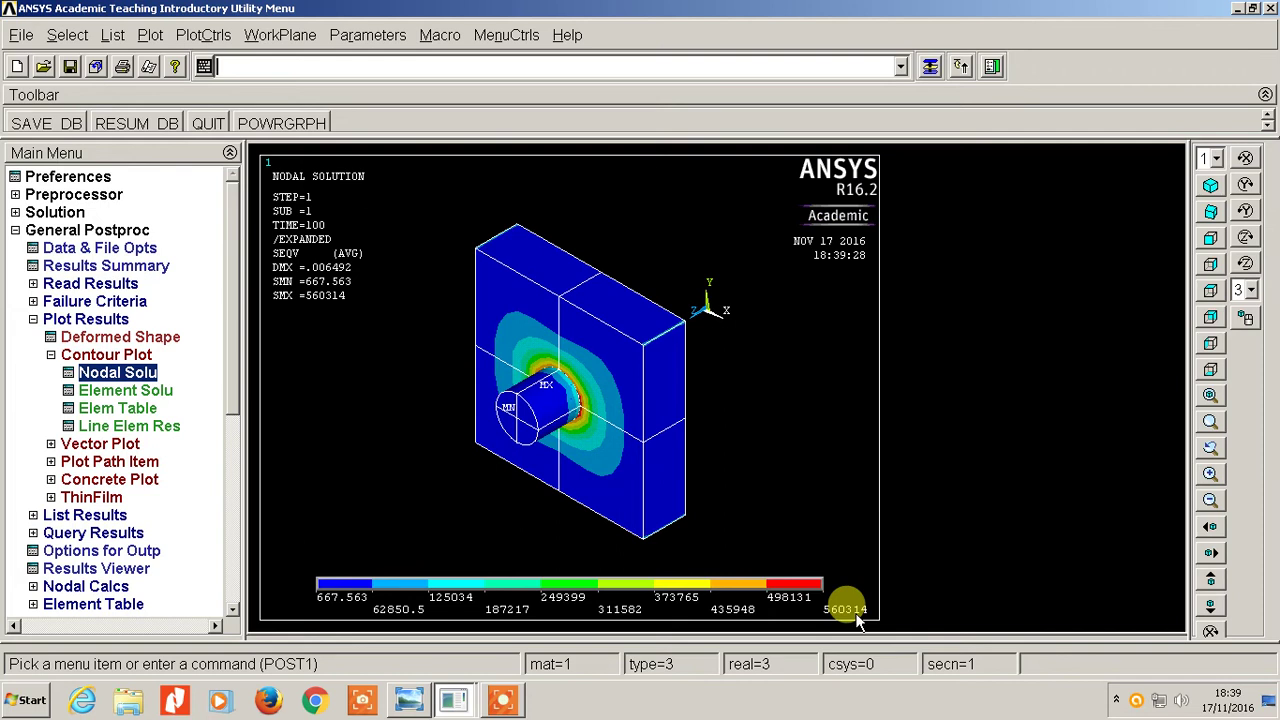
Step: Read the entire model's results at a time value of 120
{"action": "left_click", "coordinate": [75, 284]}
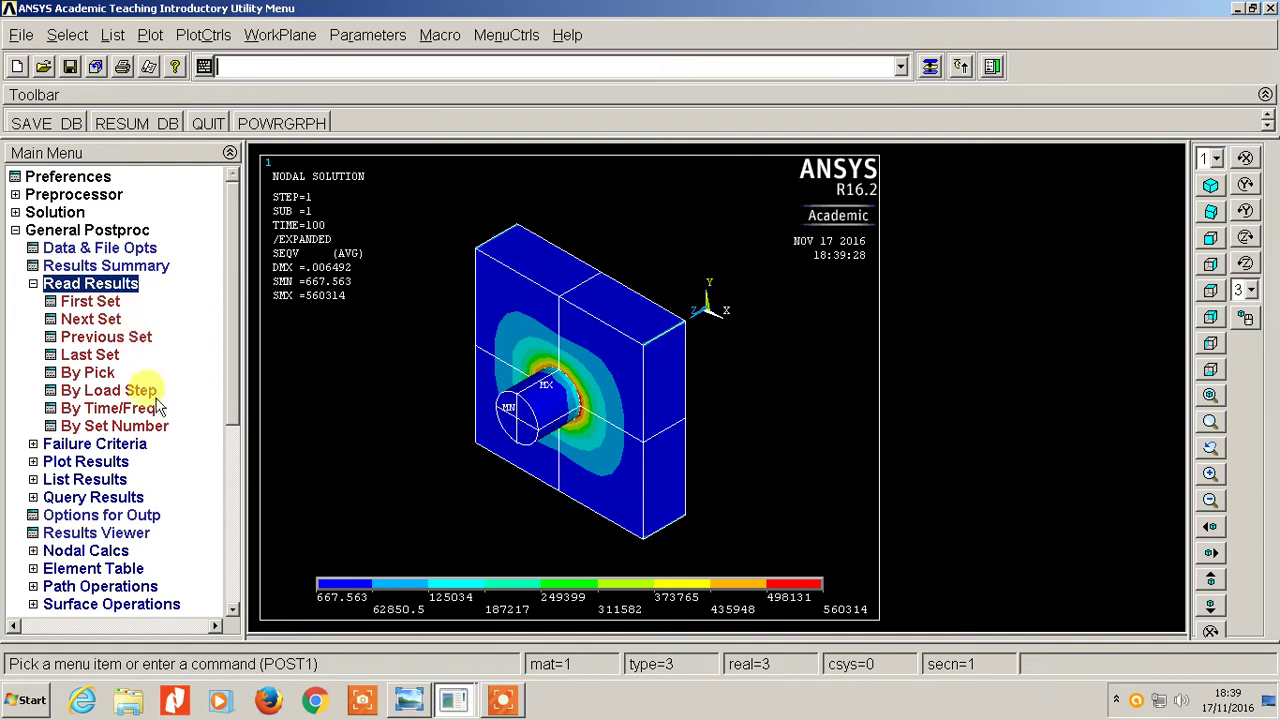
{"action": "left_click", "coordinate": [112, 408]}
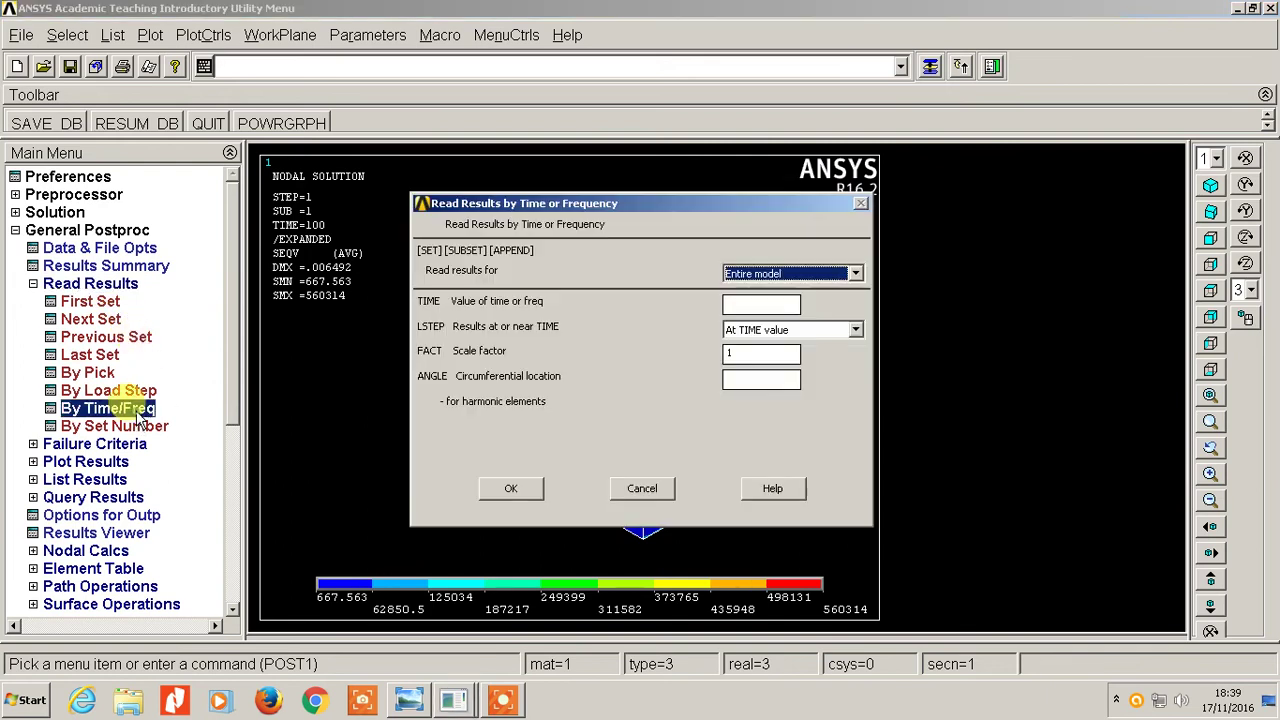
{"action": "left_click", "coordinate": [771, 307]}
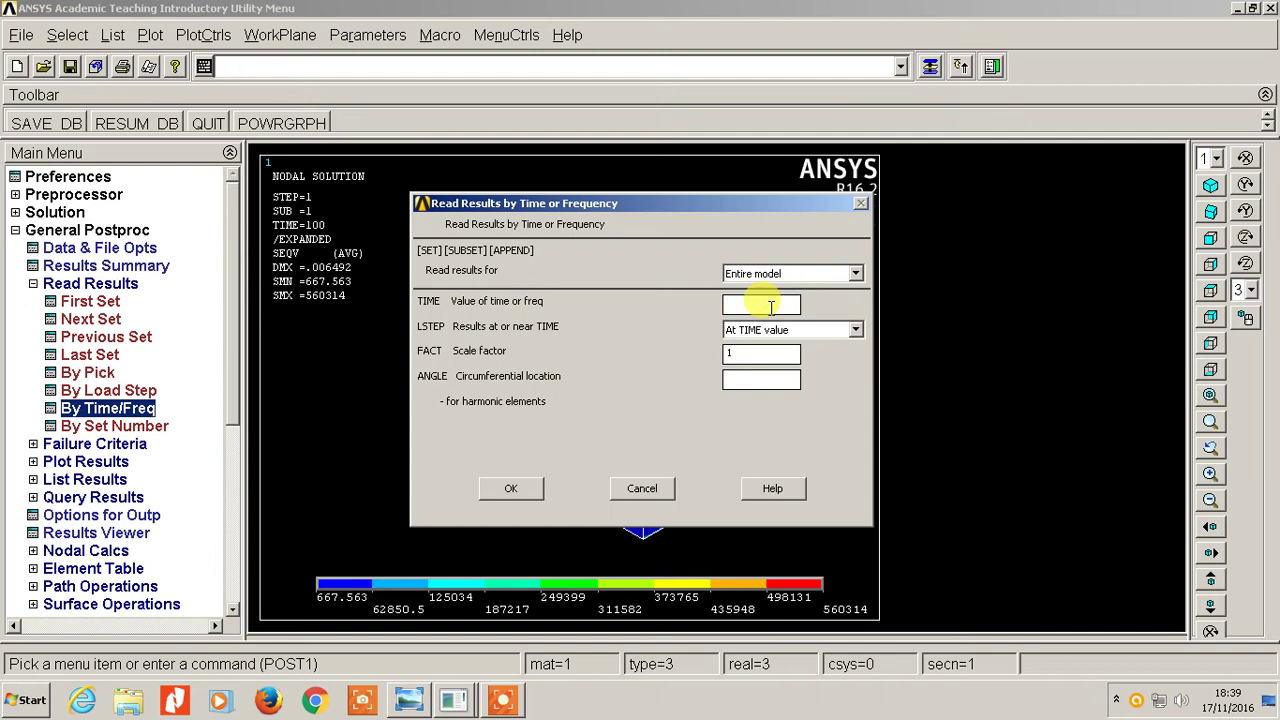
{"action": "type", "text": "120"}
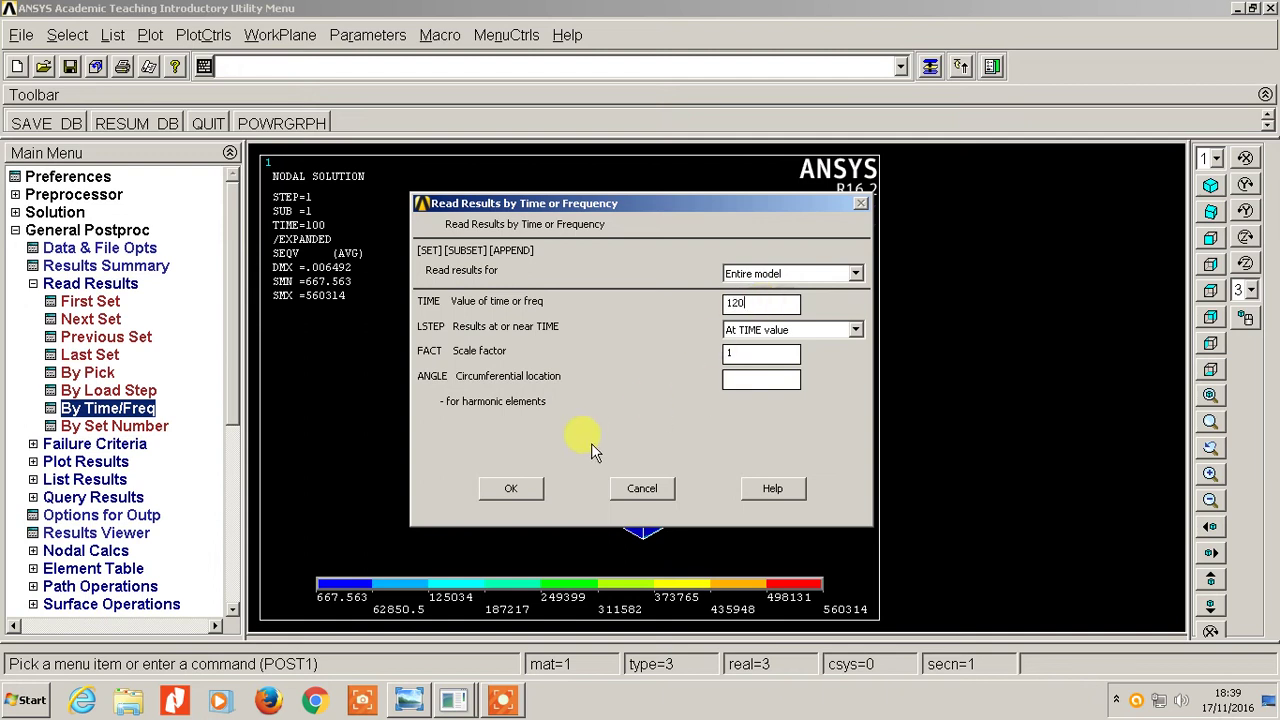
{"action": "left_click", "coordinate": [512, 487]}
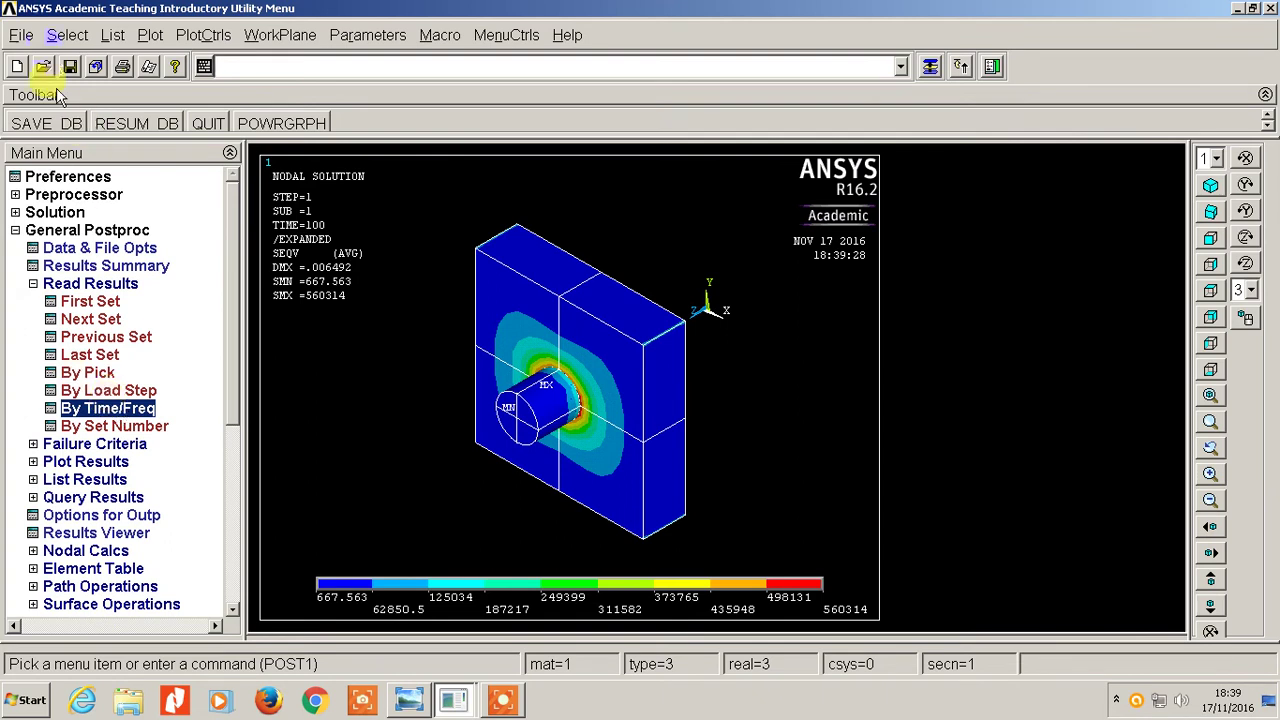
Step: Select the elements with element name 174 from the full set and plot them
{"action": "left_click", "coordinate": [66, 40]}
{"action": "left_click", "coordinate": [82, 56]}
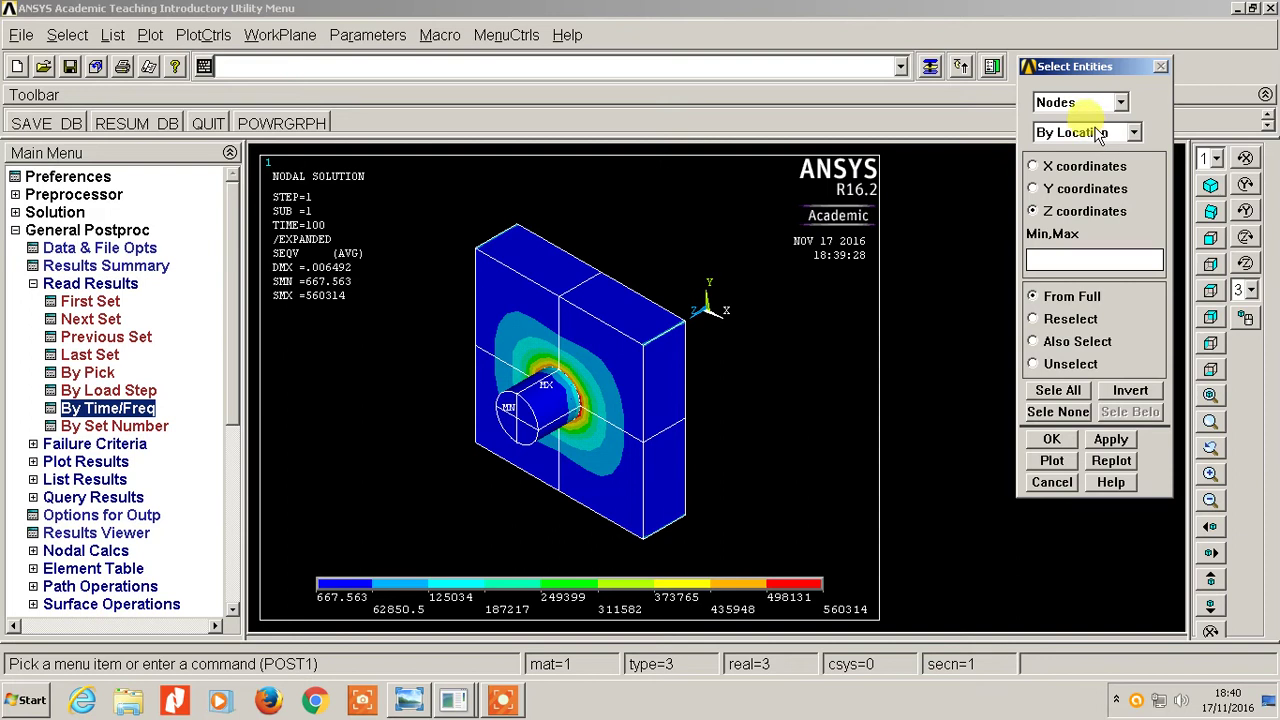
{"action": "left_click", "coordinate": [1121, 102]}
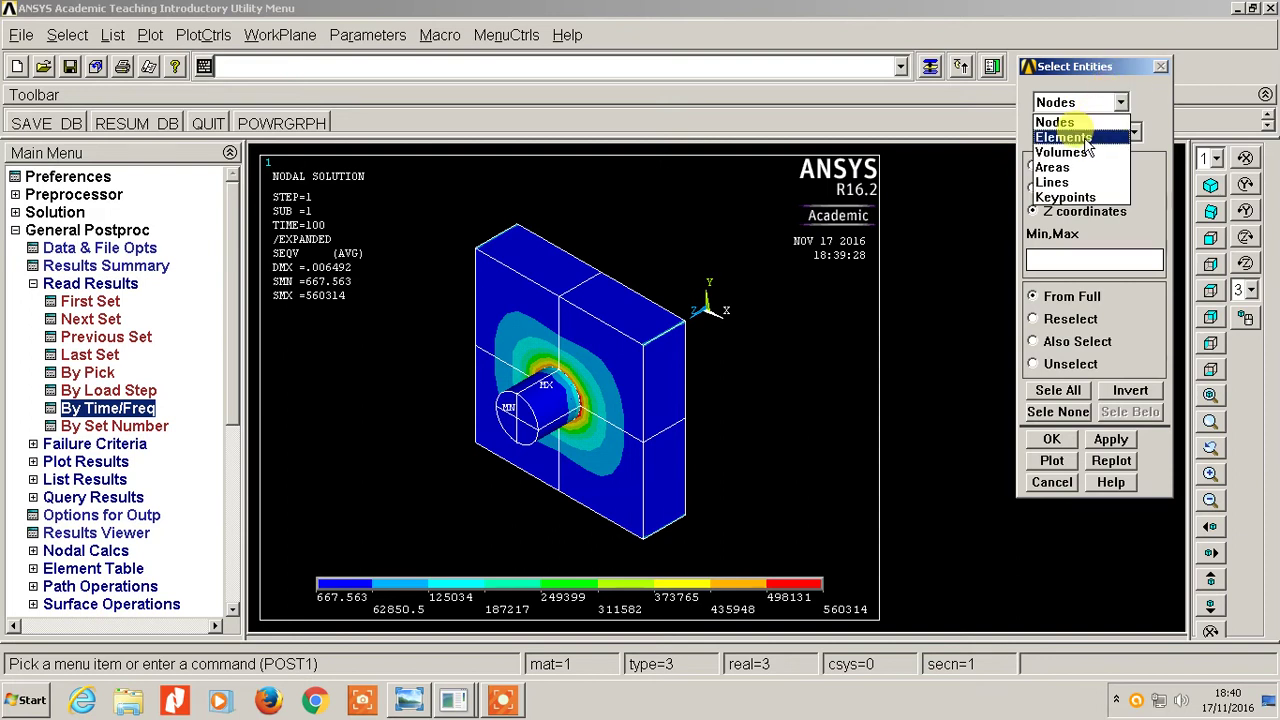
{"action": "left_click", "coordinate": [1087, 140]}
{"action": "left_click", "coordinate": [1114, 132]}
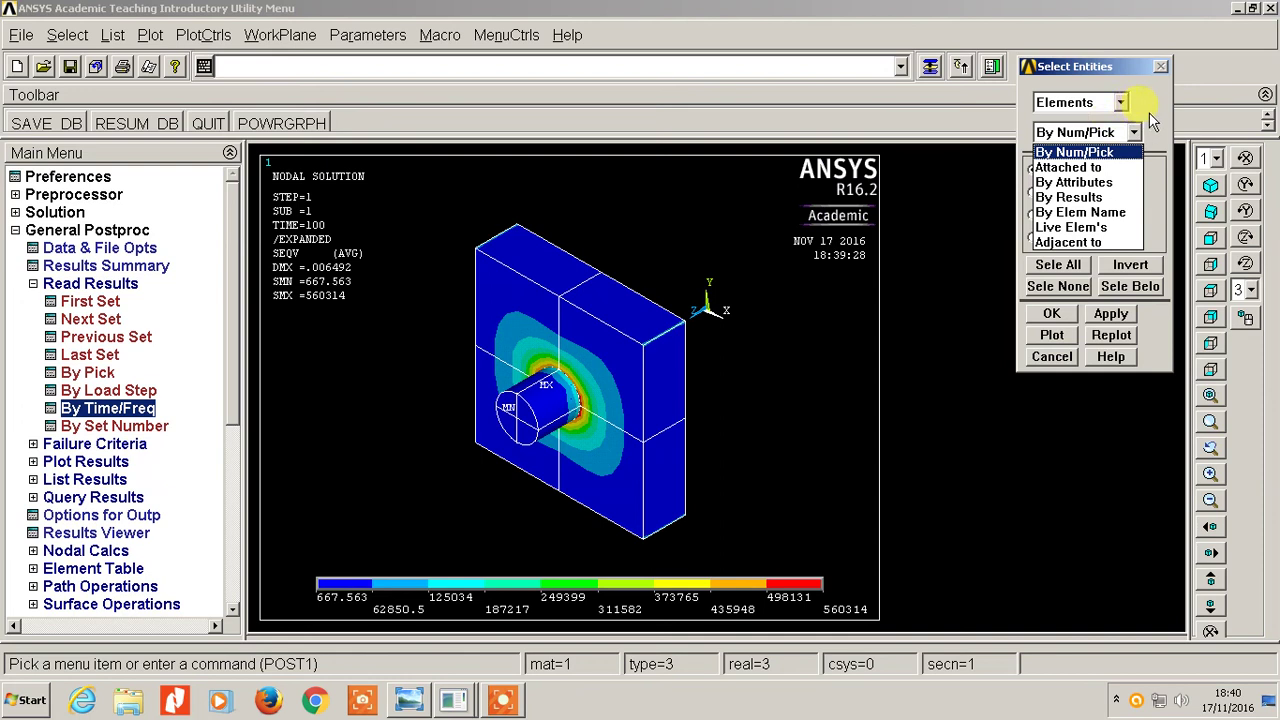
{"action": "left_click", "coordinate": [1095, 212]}
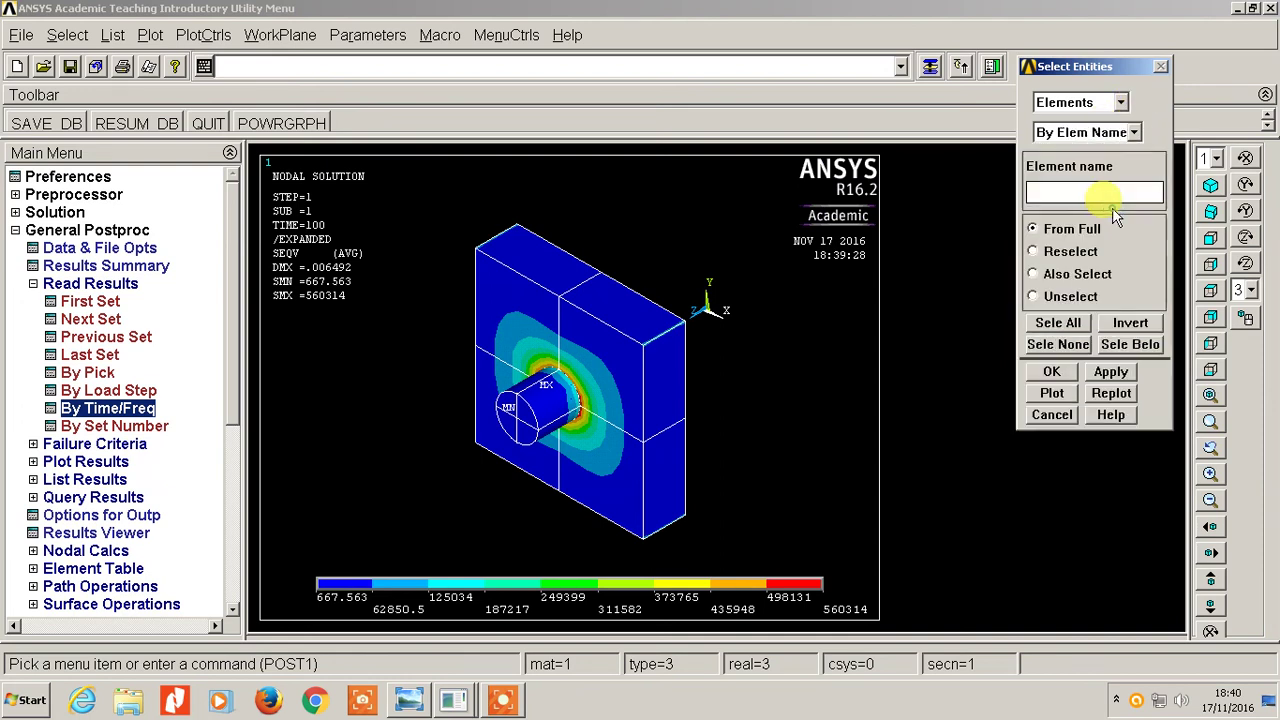
{"action": "left_click", "coordinate": [1101, 190]}
{"action": "type", "text": "174"}
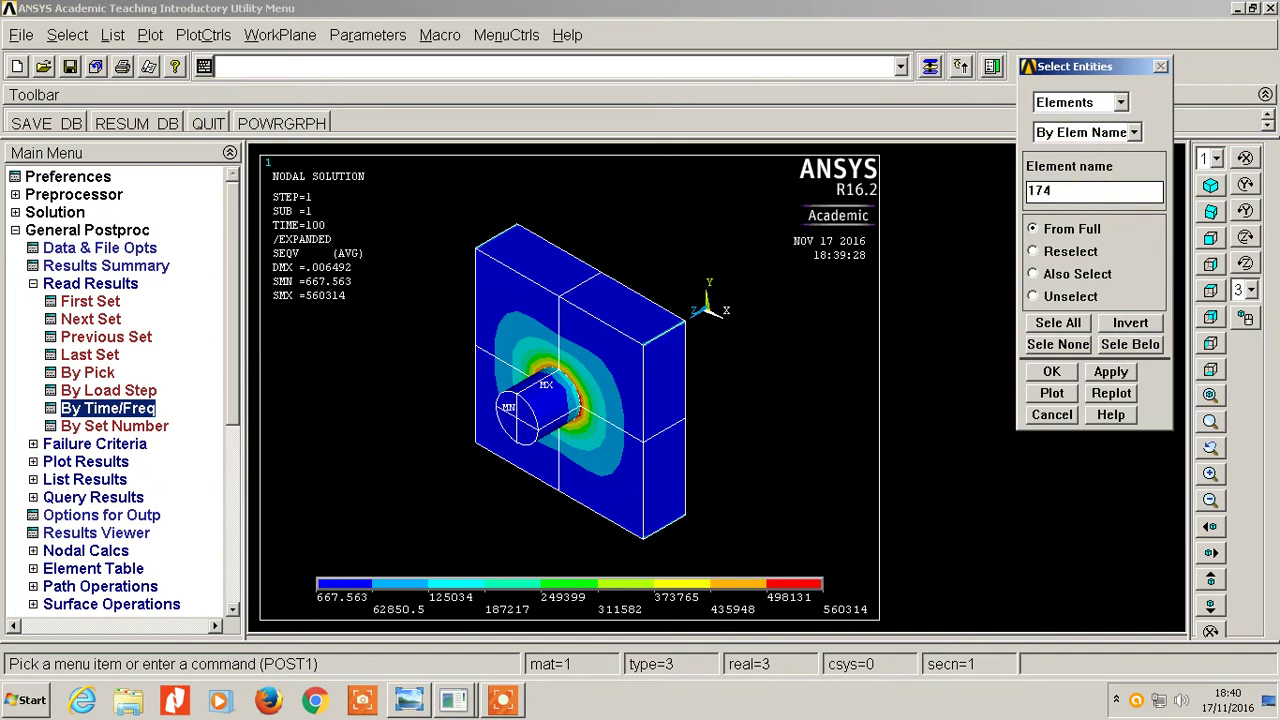
{"action": "left_click", "coordinate": [1049, 370]}
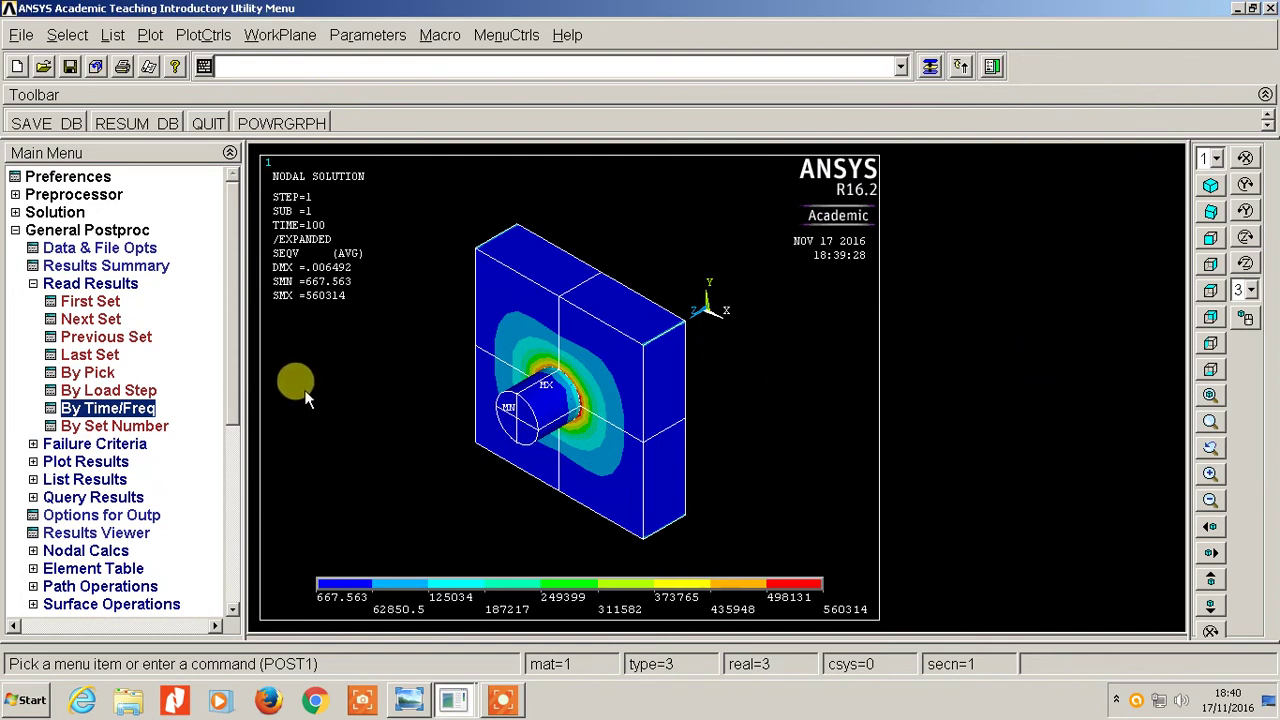
{"action": "left_click", "coordinate": [150, 35]}
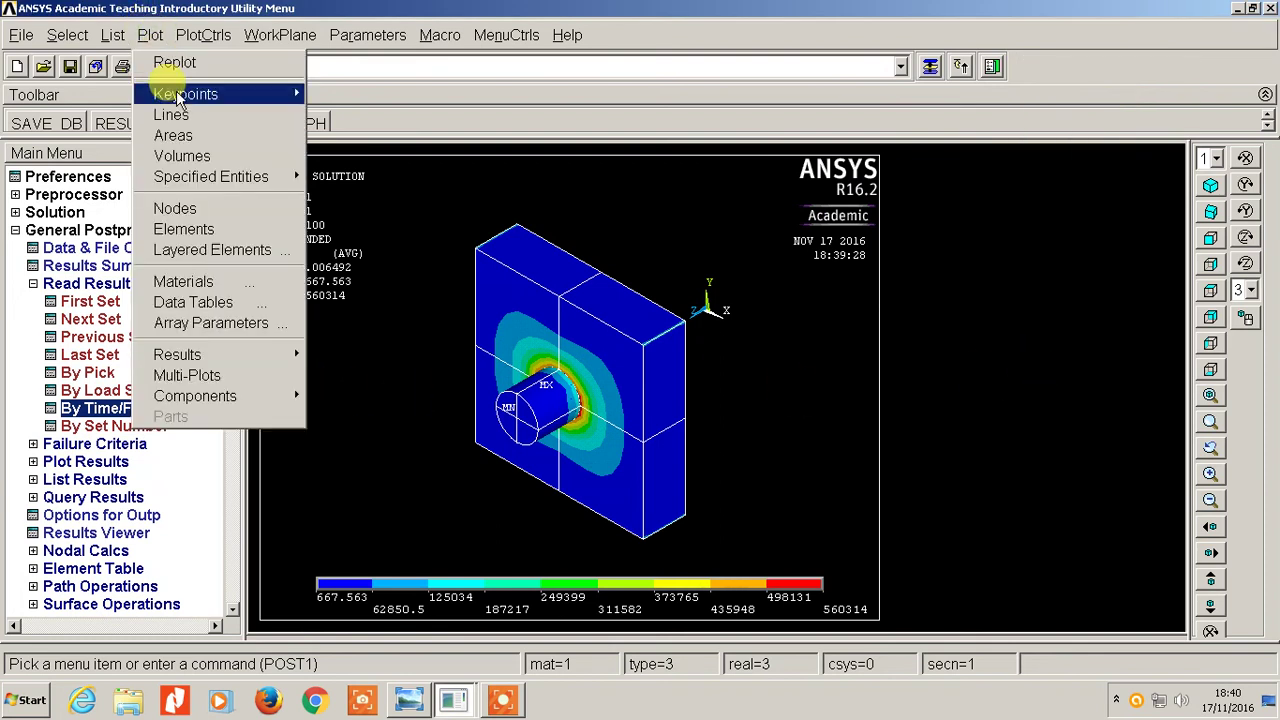
{"action": "left_click", "coordinate": [205, 229]}
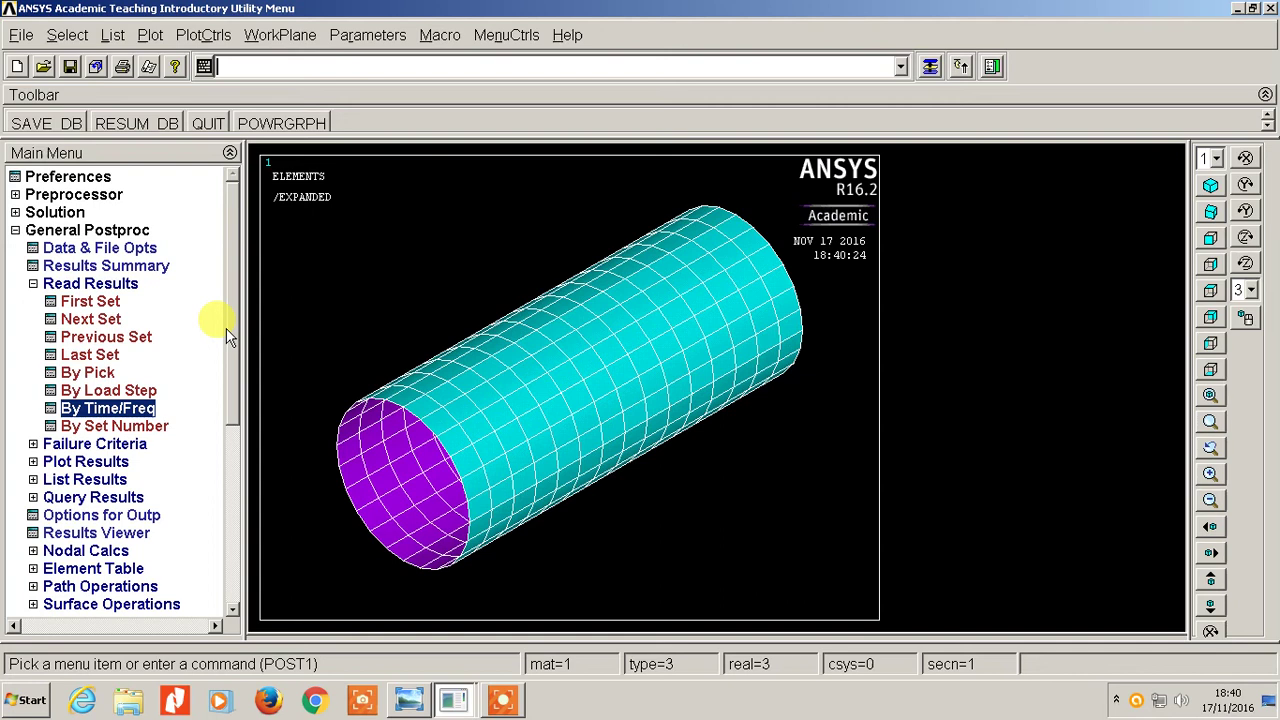
Step: Plot the nodal solution contour of contact pressure on the selected contact elements, with the deformed shape only
{"action": "left_click", "coordinate": [85, 284]}
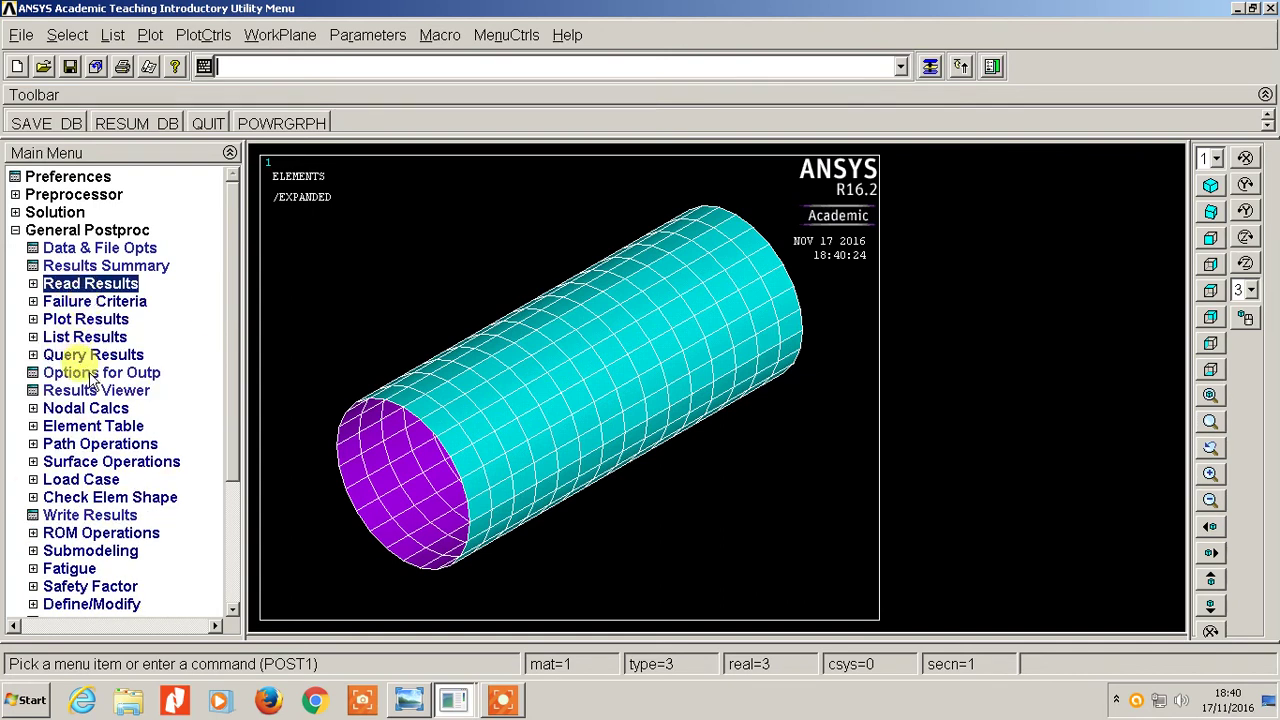
{"action": "left_click", "coordinate": [88, 319]}
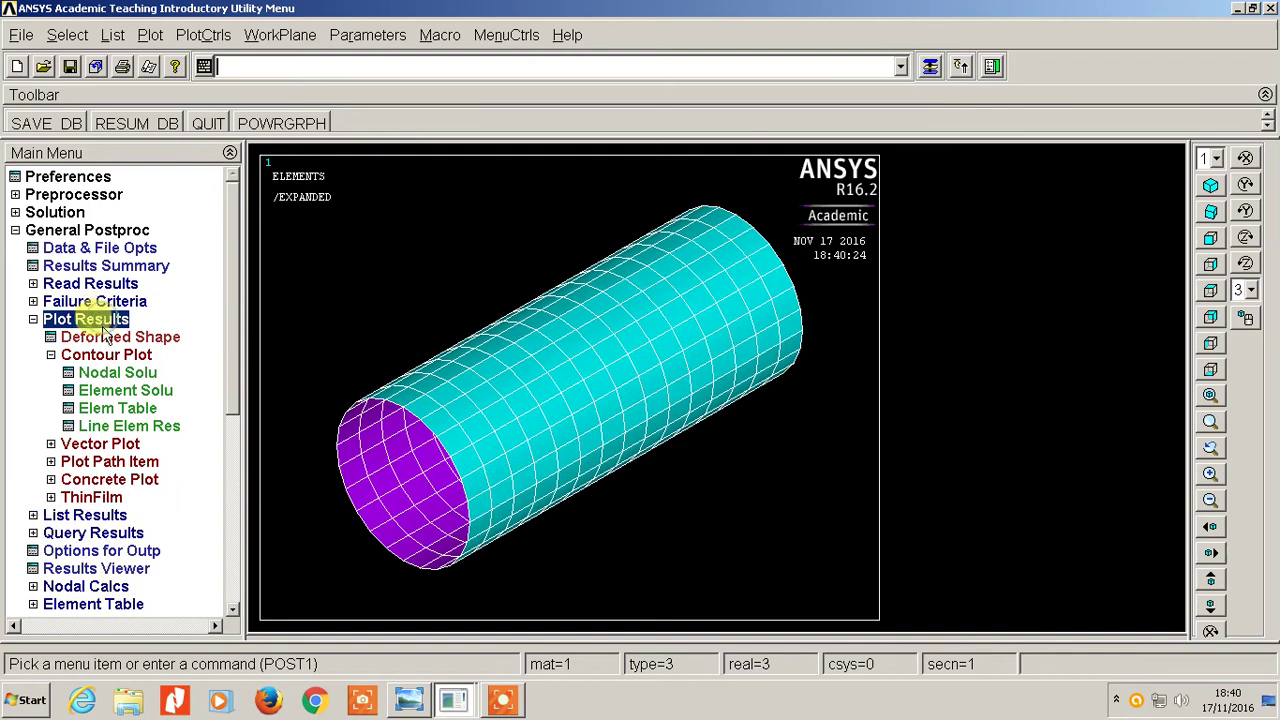
{"action": "left_click", "coordinate": [127, 378]}
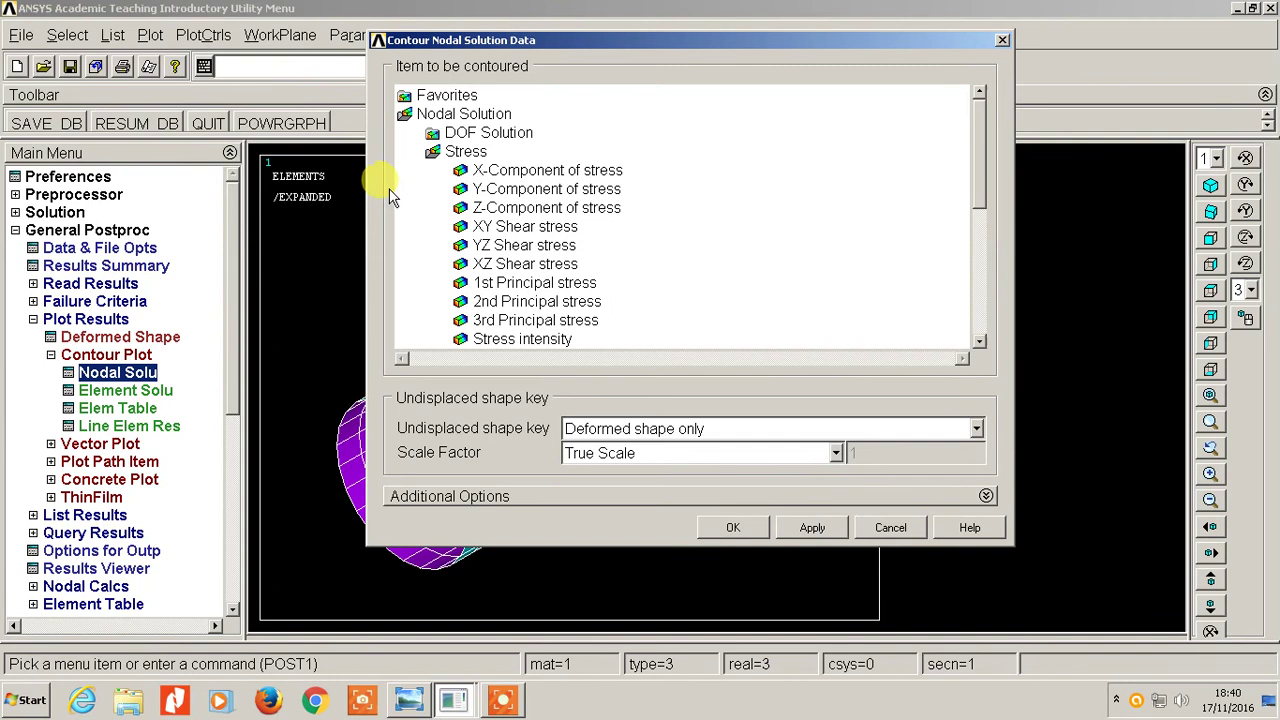
{"action": "double_click", "coordinate": [468, 151]}
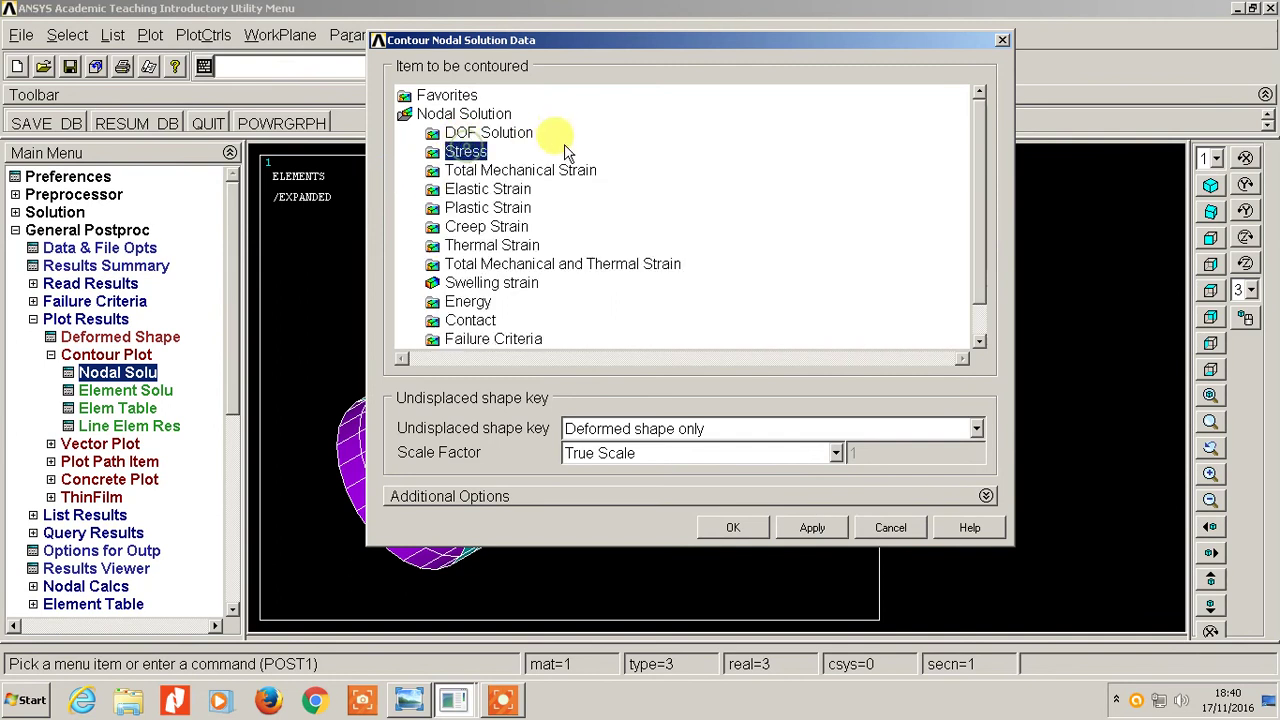
{"action": "double_click", "coordinate": [470, 320]}
{"action": "left_click_drag", "start_coordinate": [974, 189], "coordinate": [963, 251]}
{"action": "left_click", "coordinate": [535, 247]}
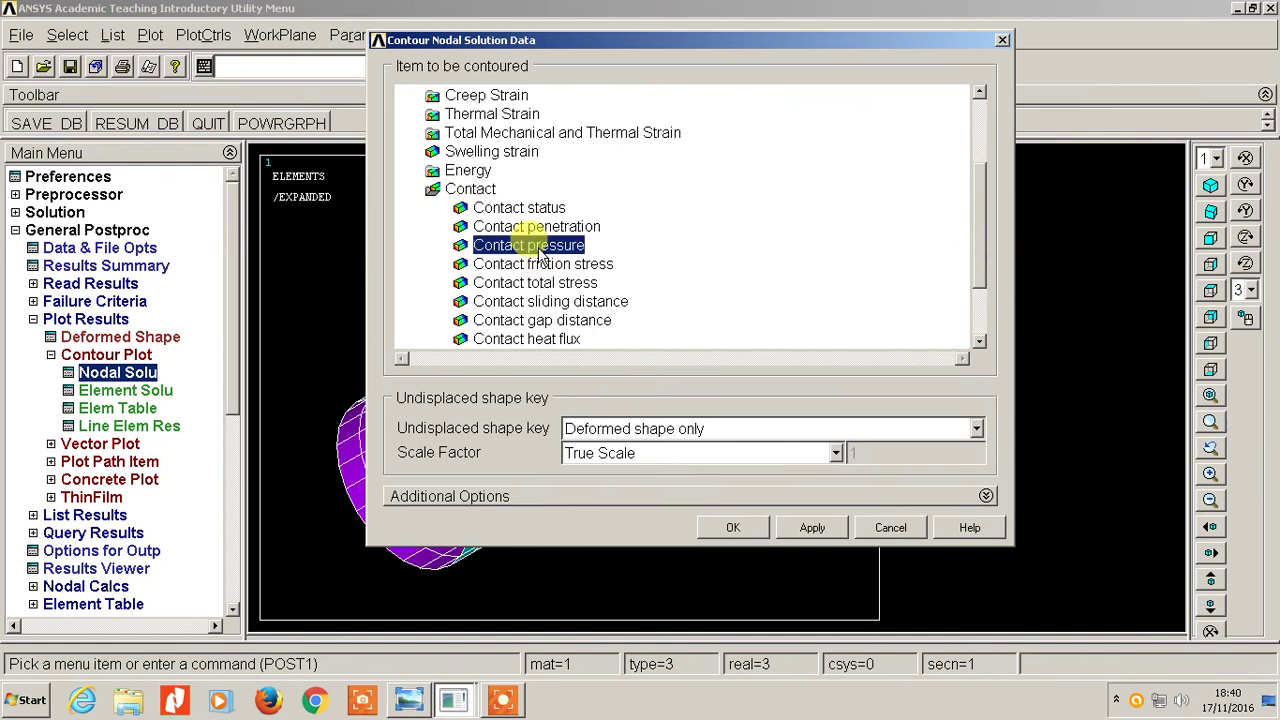
{"action": "left_click", "coordinate": [715, 528]}
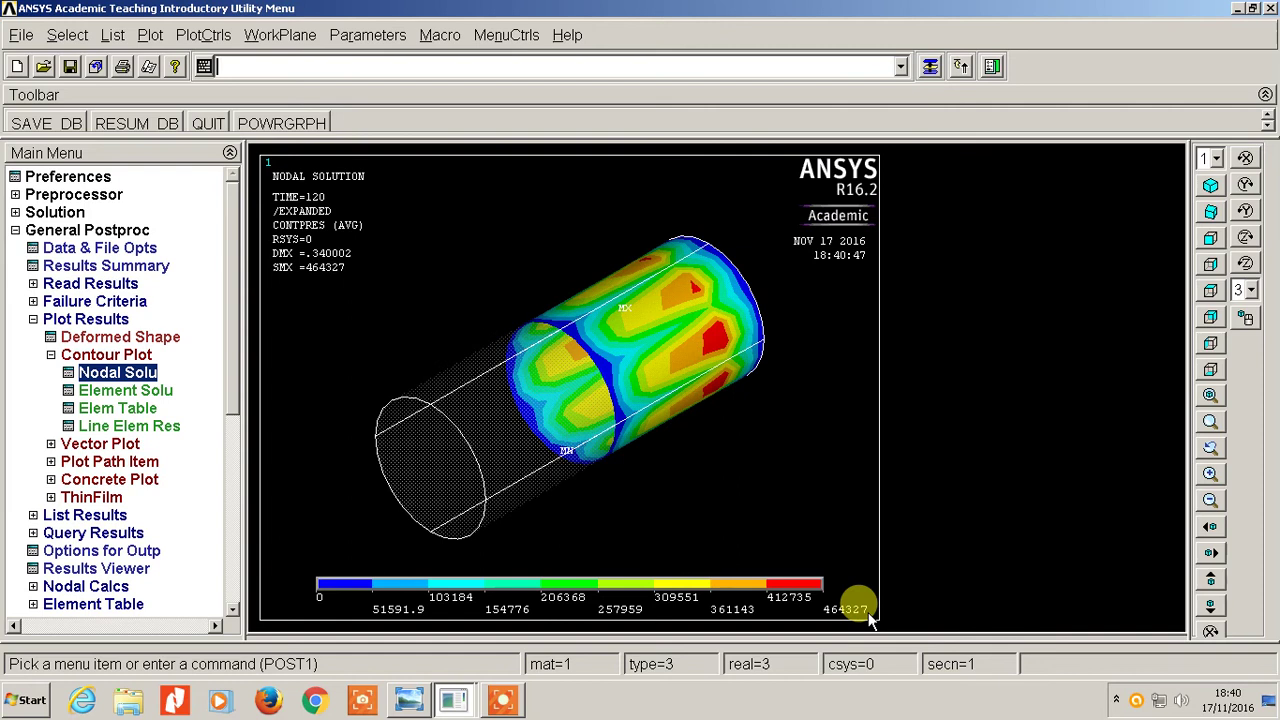
Step: Reselect everything in the model and finish working with the contour plot options
{"action": "left_click", "coordinate": [67, 34]}
{"action": "left_click", "coordinate": [94, 156]}
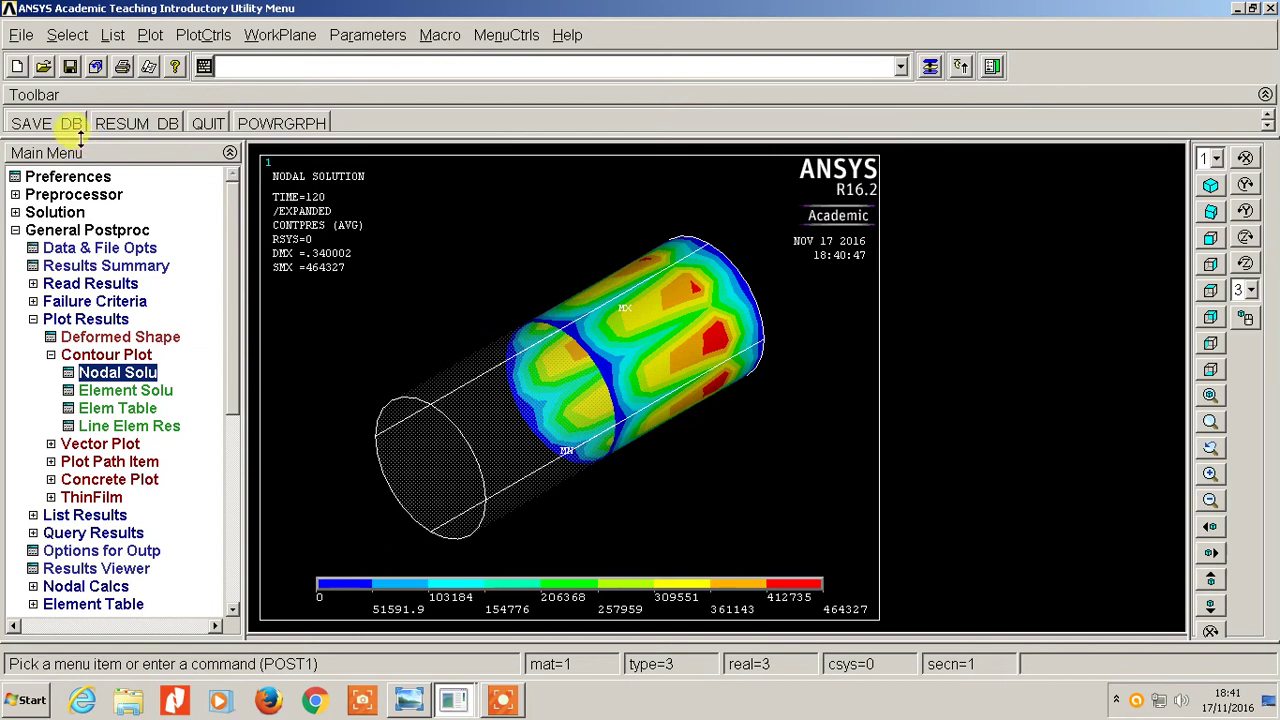
{"action": "left_click", "coordinate": [33, 319]}
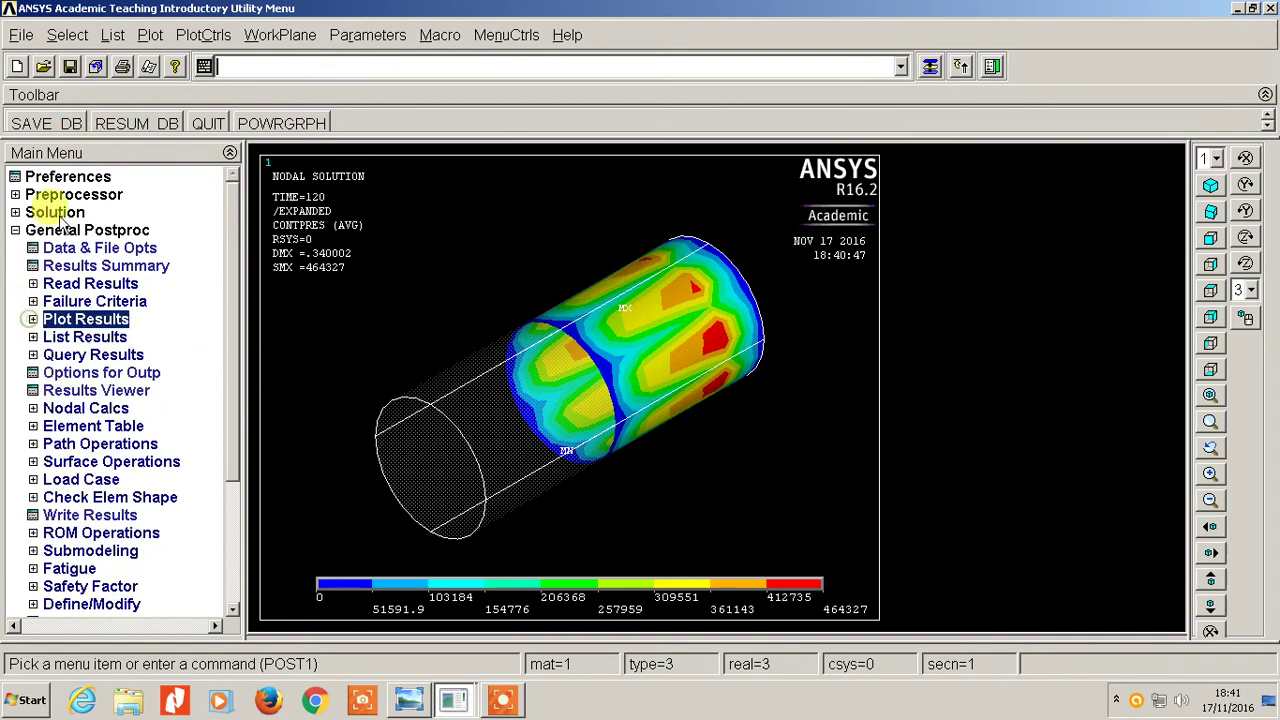
Step: Read the entire model's results for load step 2 at the last substep with a scale factor of 1
{"action": "left_click", "coordinate": [76, 284]}
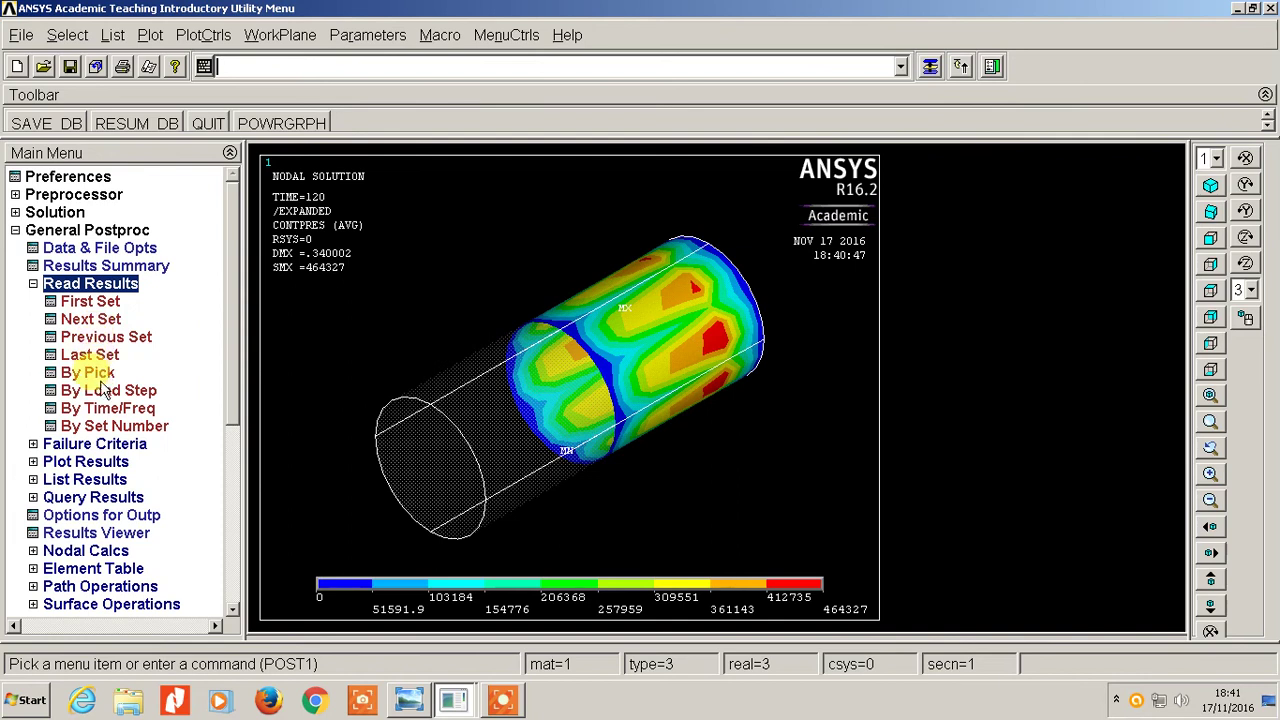
{"action": "left_click", "coordinate": [110, 392]}
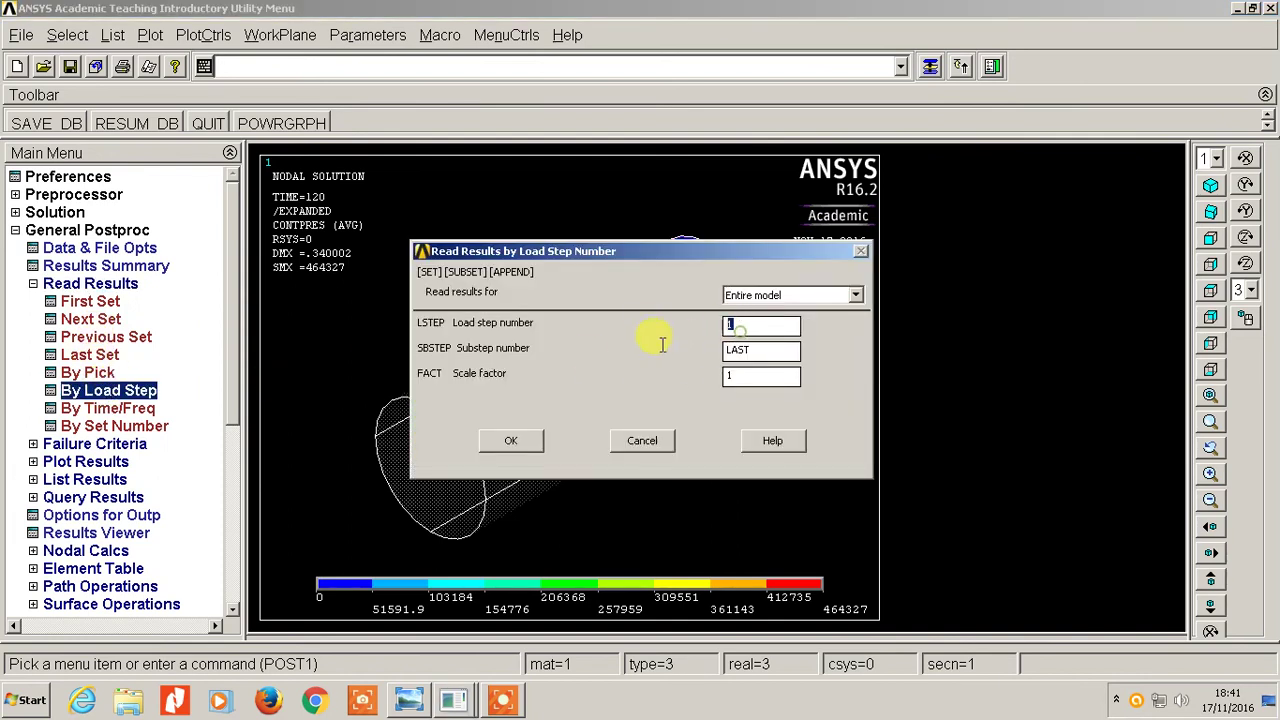
{"action": "type", "text": "2"}
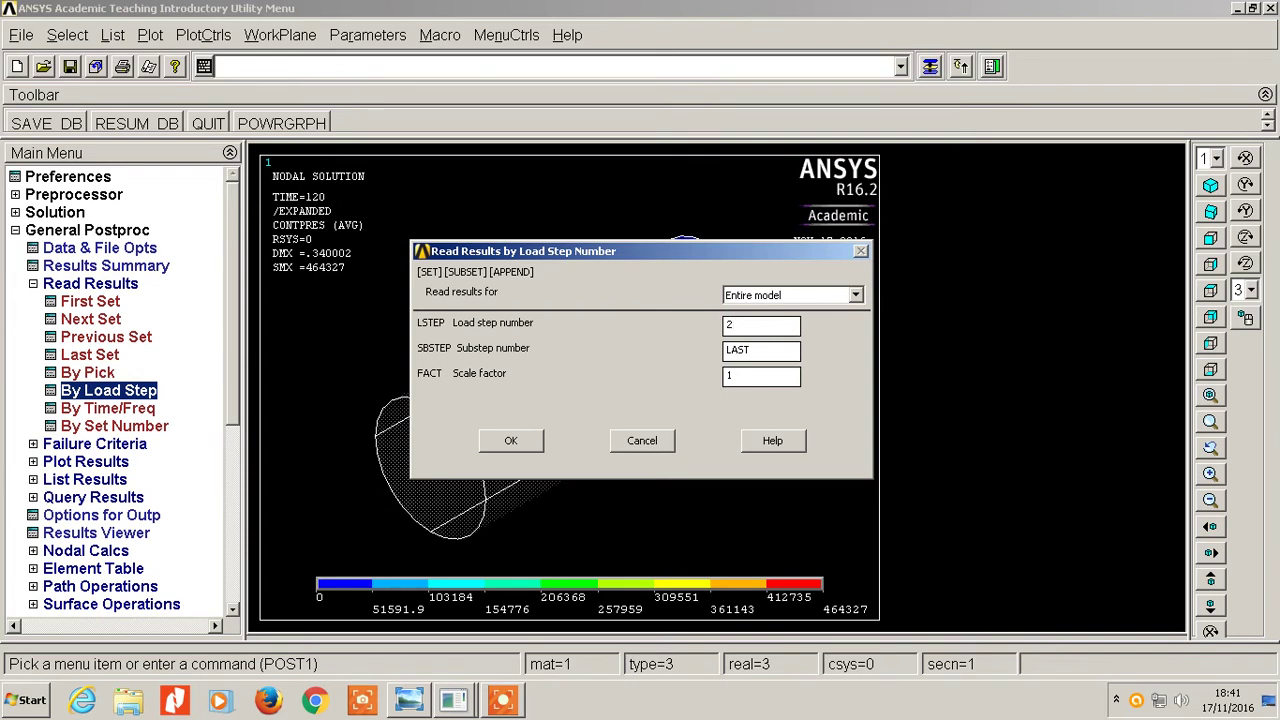
{"action": "left_click", "coordinate": [510, 441]}
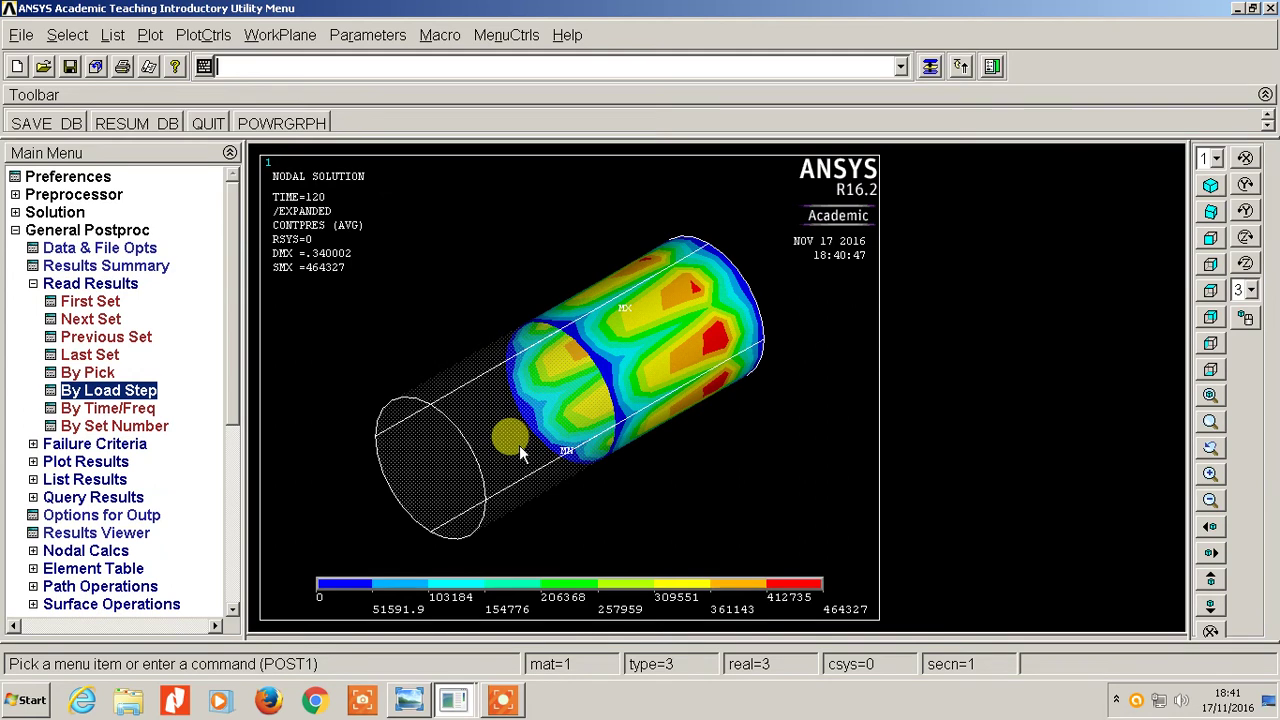
{"action": "left_click", "coordinate": [40, 283]}
Step: Plot the nodal solution contour of von Mises stress on the expanded model with the deformed shape only
{"action": "left_click", "coordinate": [100, 319]}
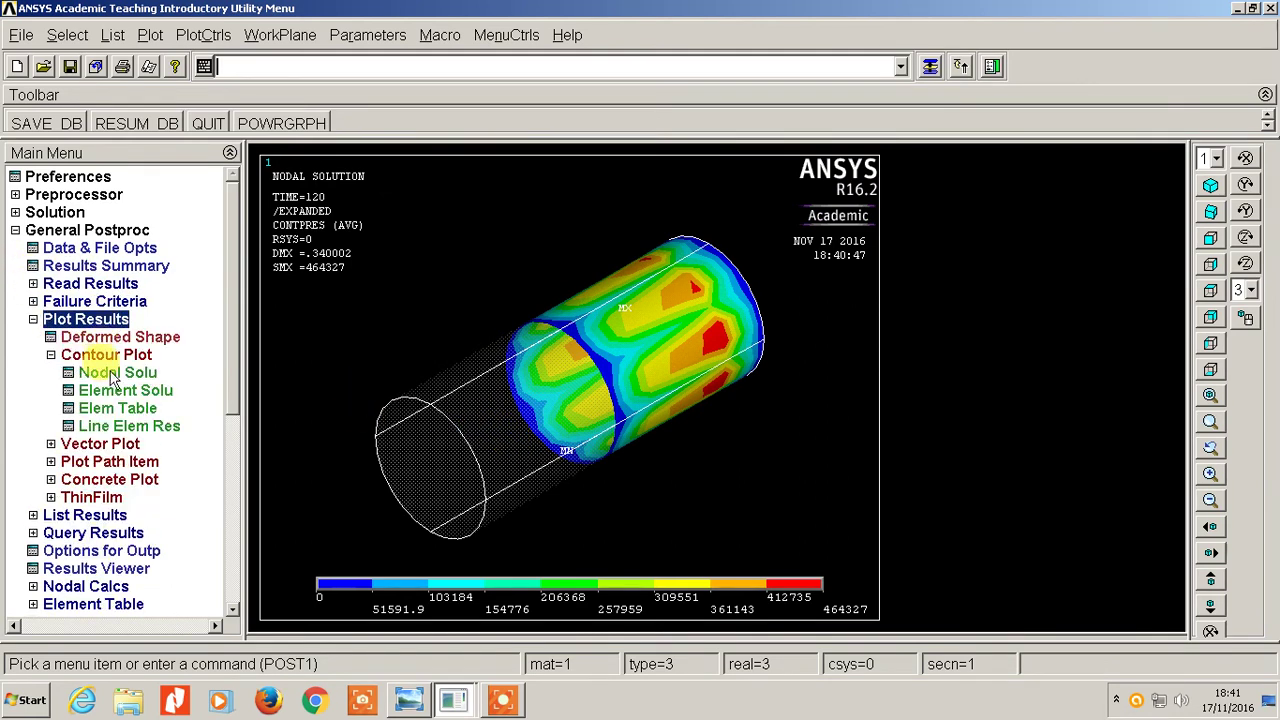
{"action": "left_click", "coordinate": [118, 372]}
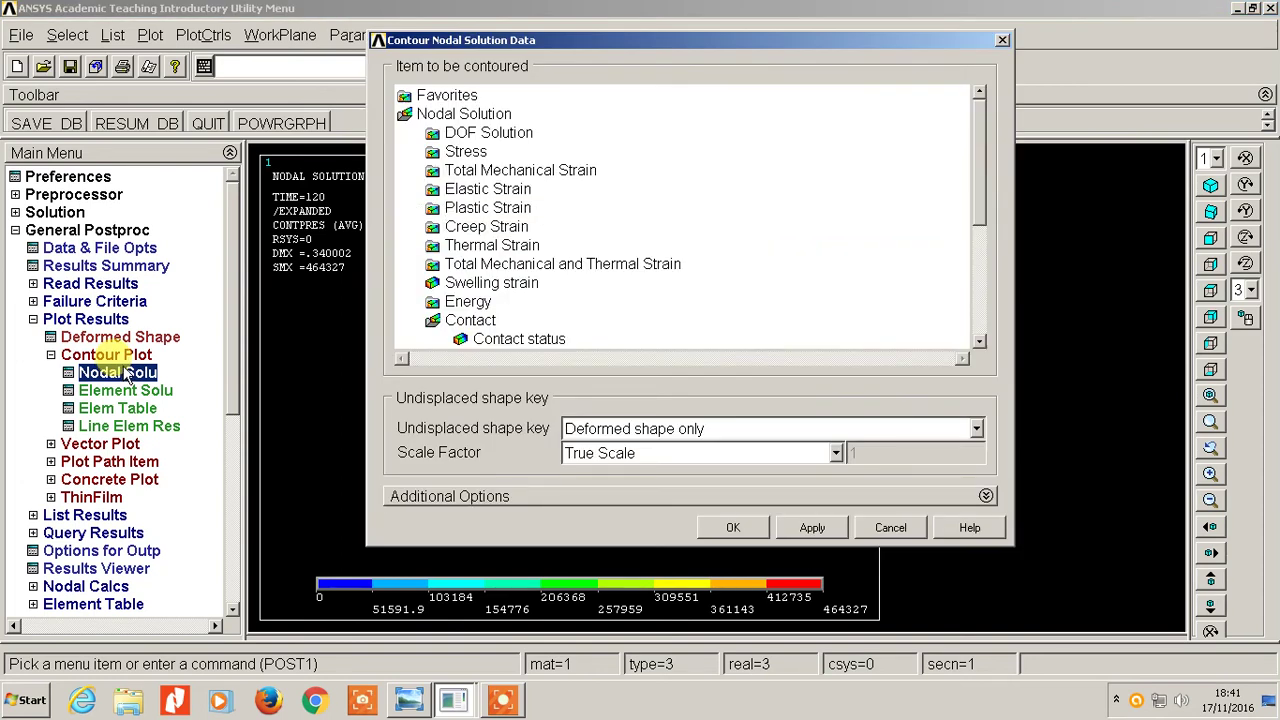
{"action": "double_click", "coordinate": [463, 153]}
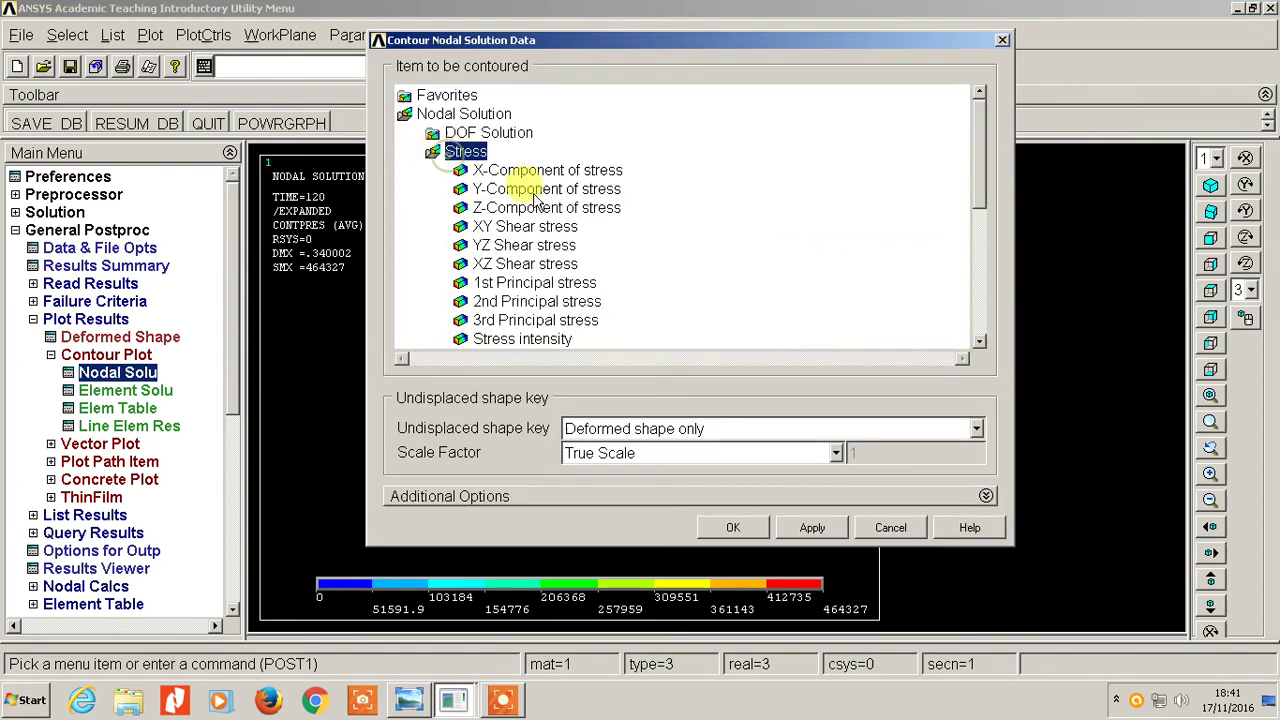
{"action": "left_click_drag", "start_coordinate": [981, 182], "coordinate": [981, 211]}
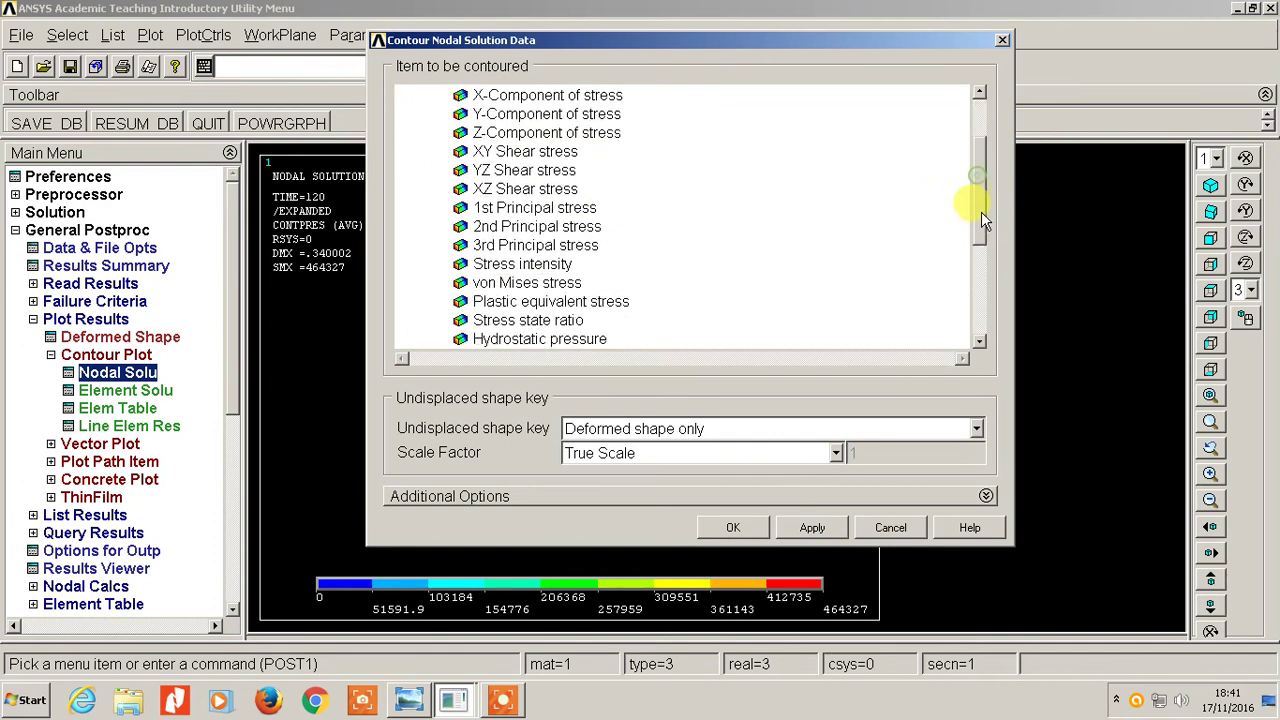
{"action": "left_click", "coordinate": [540, 283]}
{"action": "left_click", "coordinate": [718, 526]}
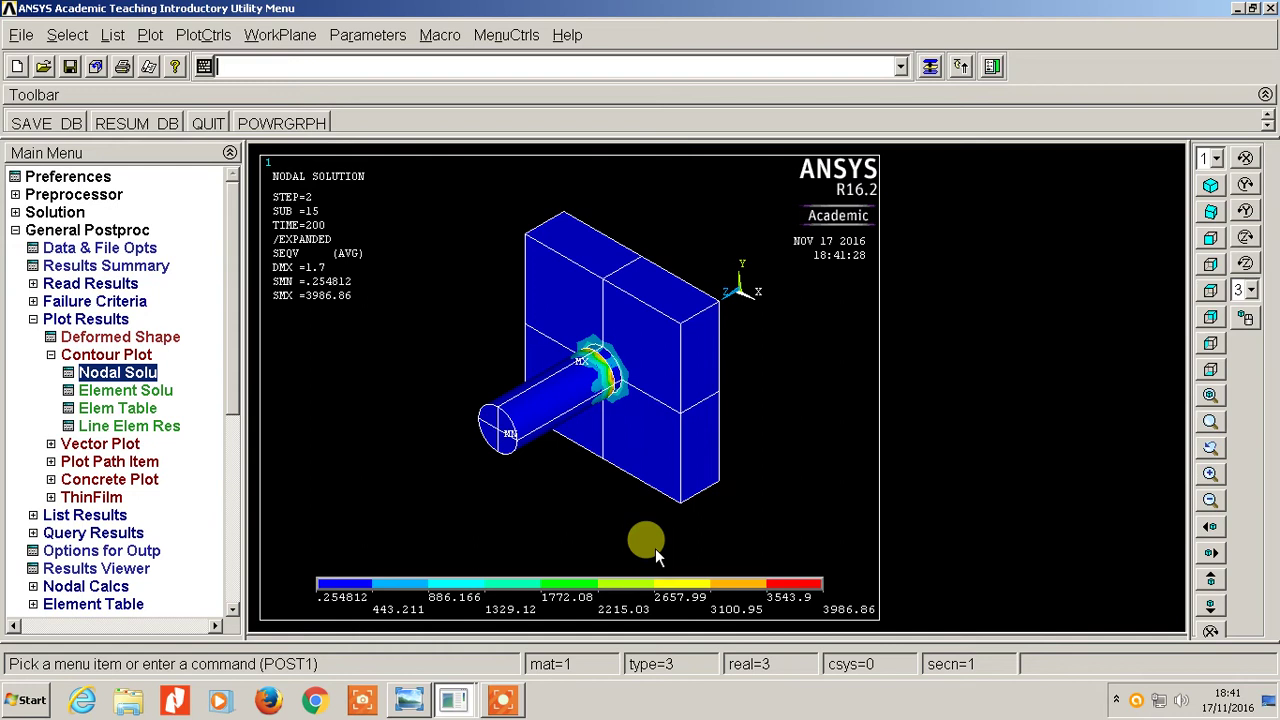
{"action": "left_click", "coordinate": [33, 319]}
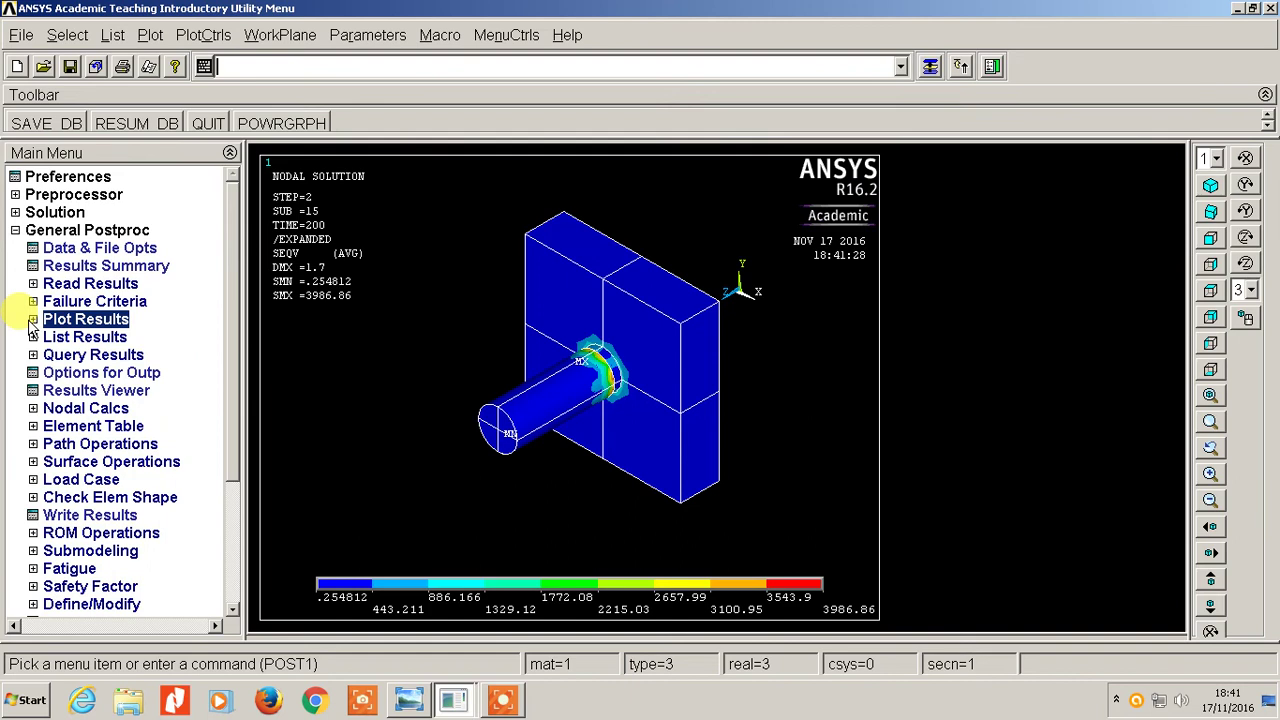
Step: Animate the von Mises stress over the load step range, including each load step's last substep, and close the animation after viewing it
{"action": "left_click", "coordinate": [200, 35]}
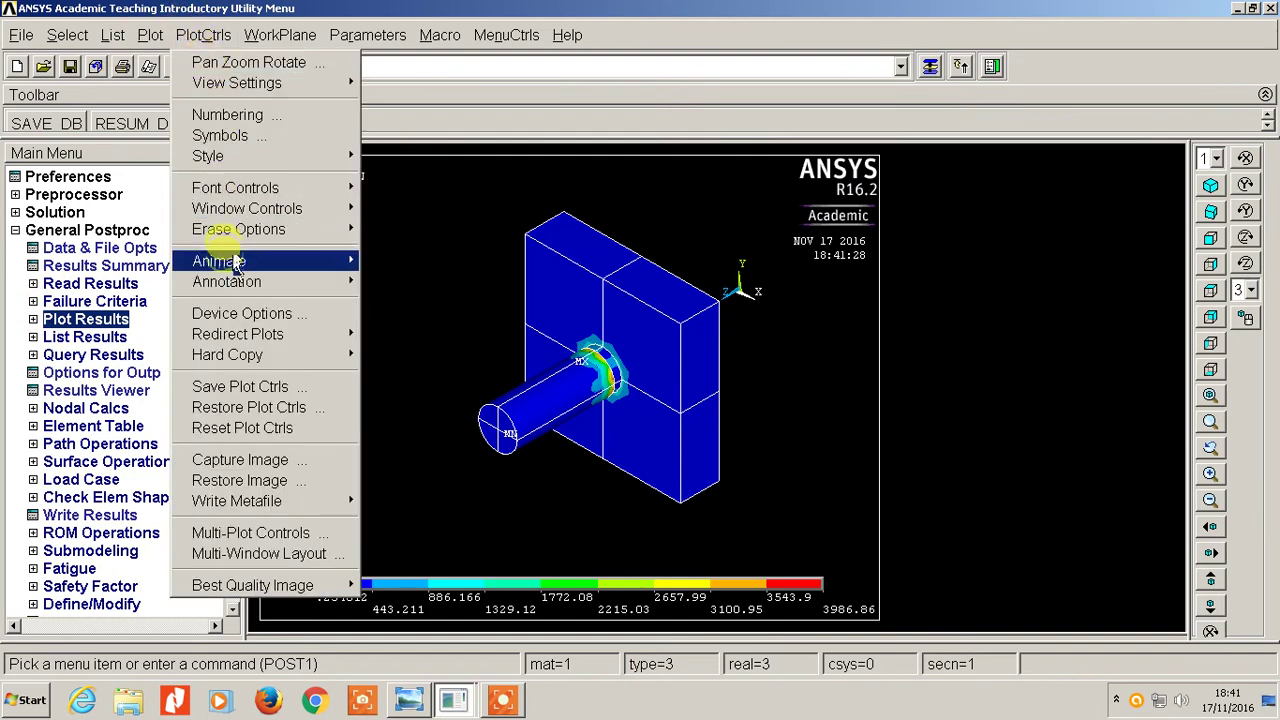
{"action": "mouse_move", "coordinate": [252, 262]}
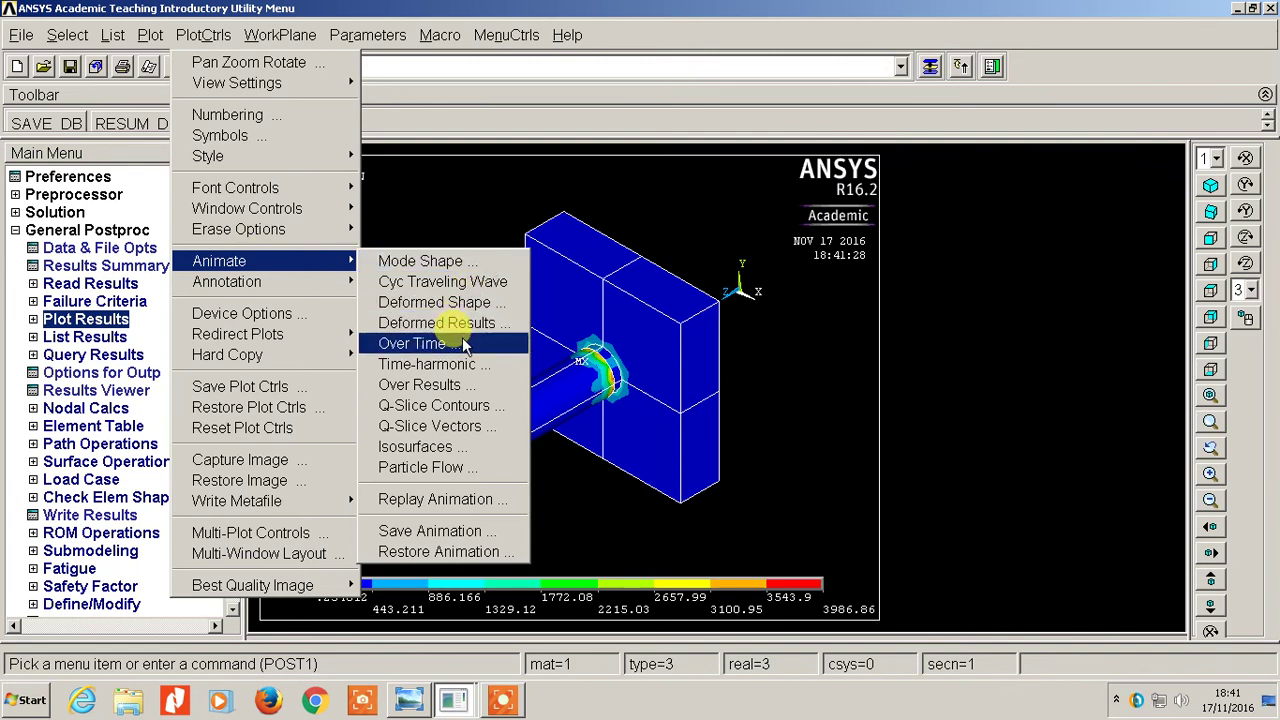
{"action": "left_click", "coordinate": [438, 385]}
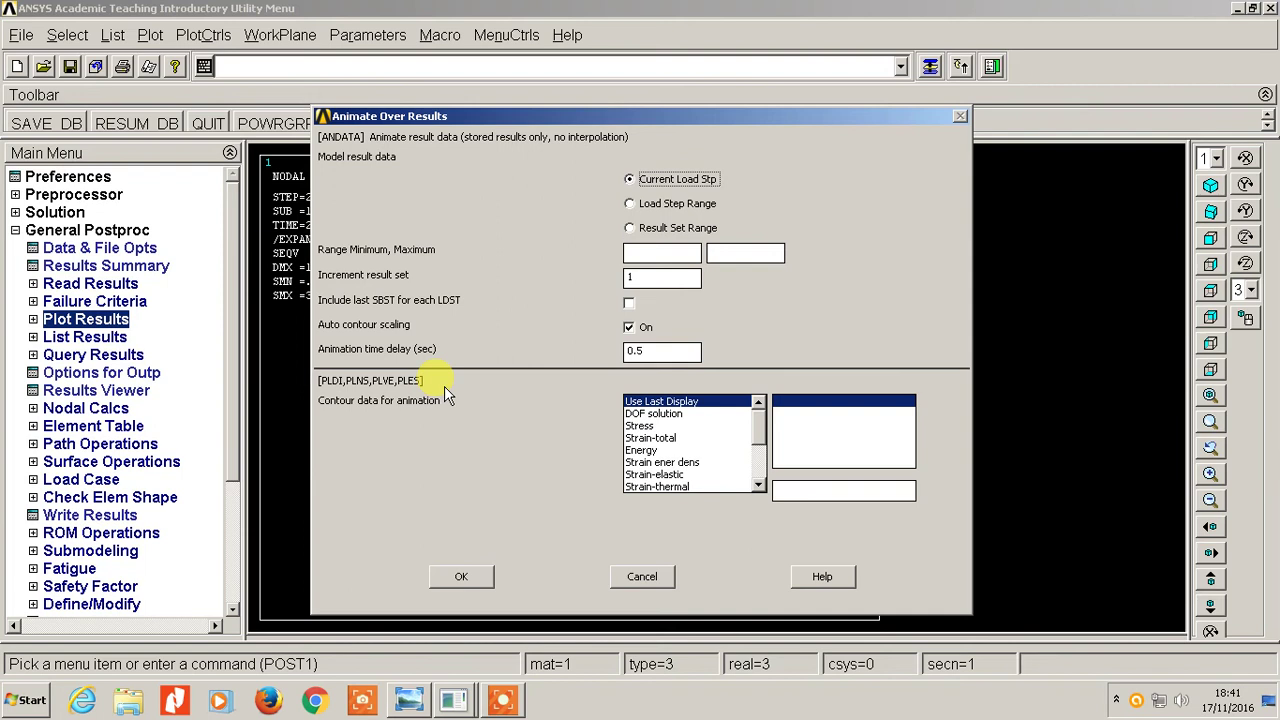
{"action": "left_click", "coordinate": [630, 205]}
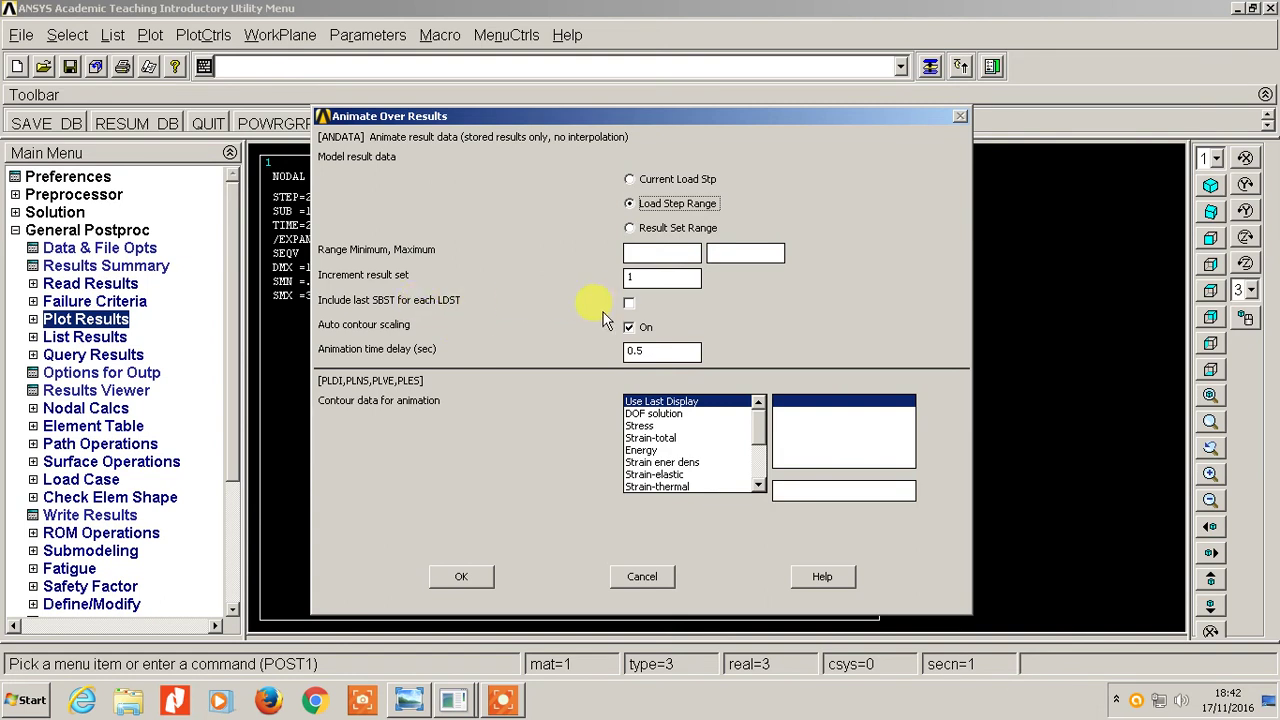
{"action": "left_click", "coordinate": [628, 303]}
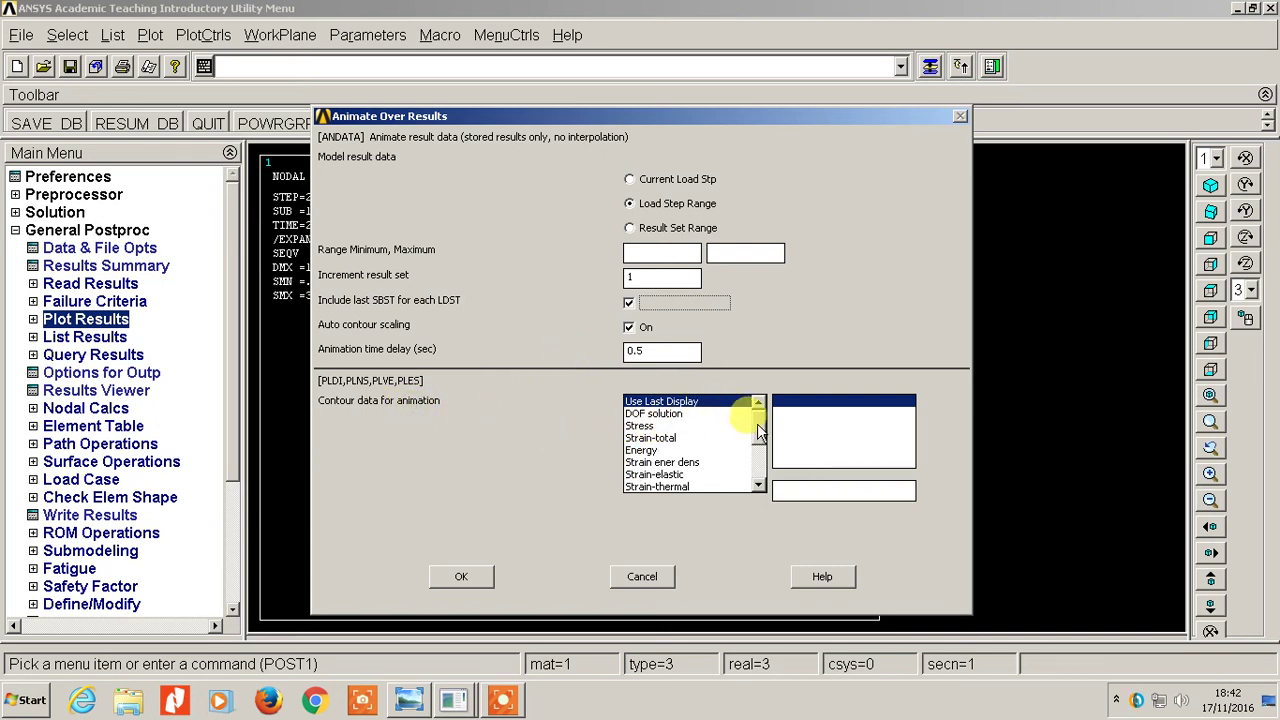
{"action": "left_click", "coordinate": [648, 428]}
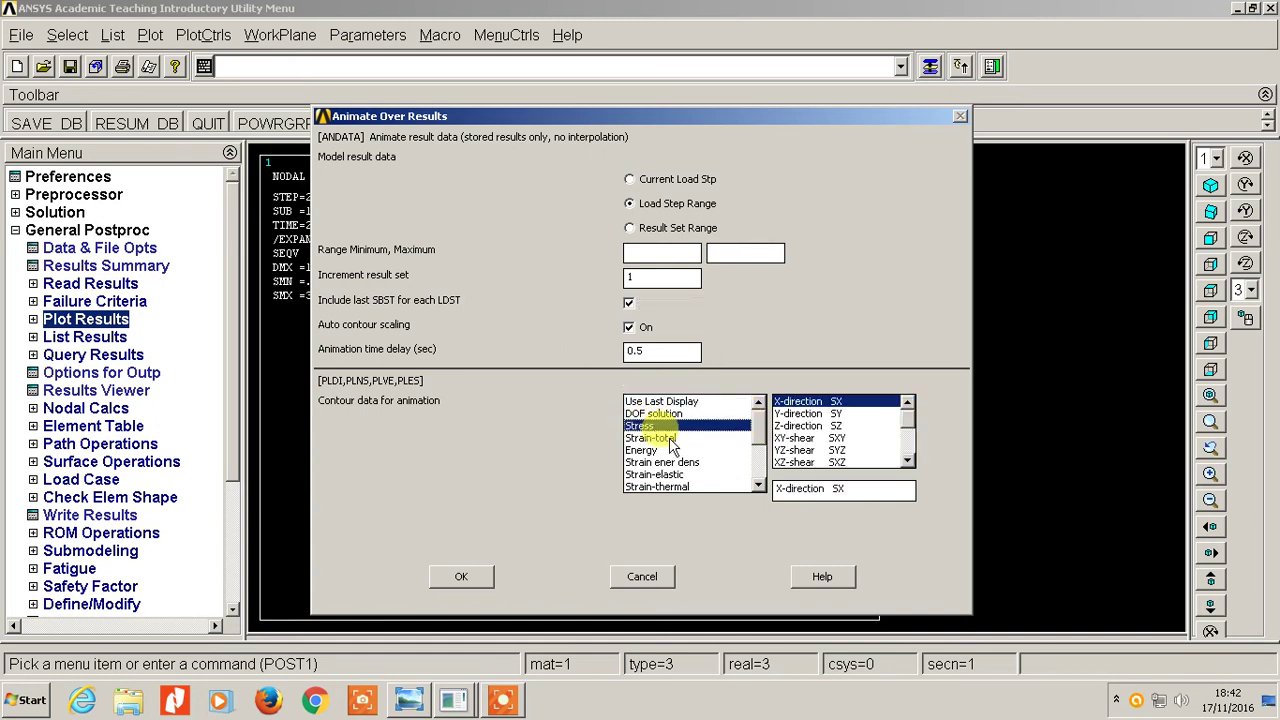
{"action": "left_click_drag", "start_coordinate": [909, 462], "coordinate": [912, 466]}
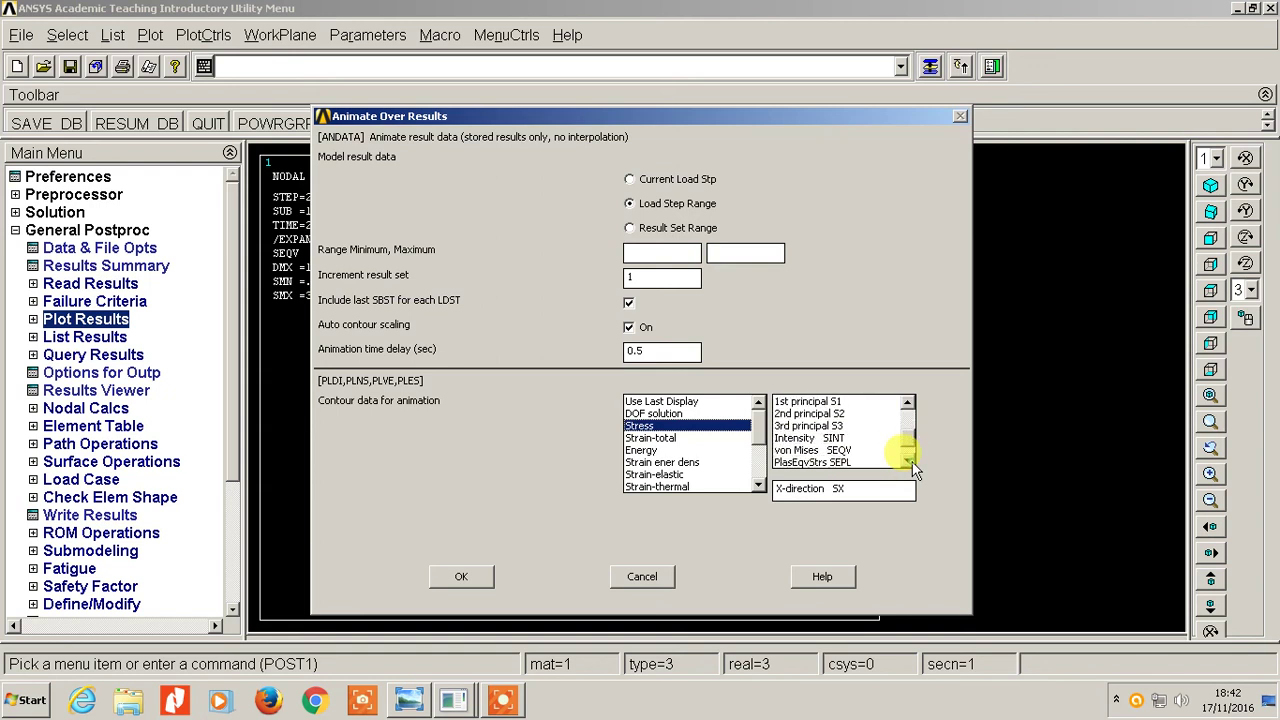
{"action": "left_click", "coordinate": [840, 451]}
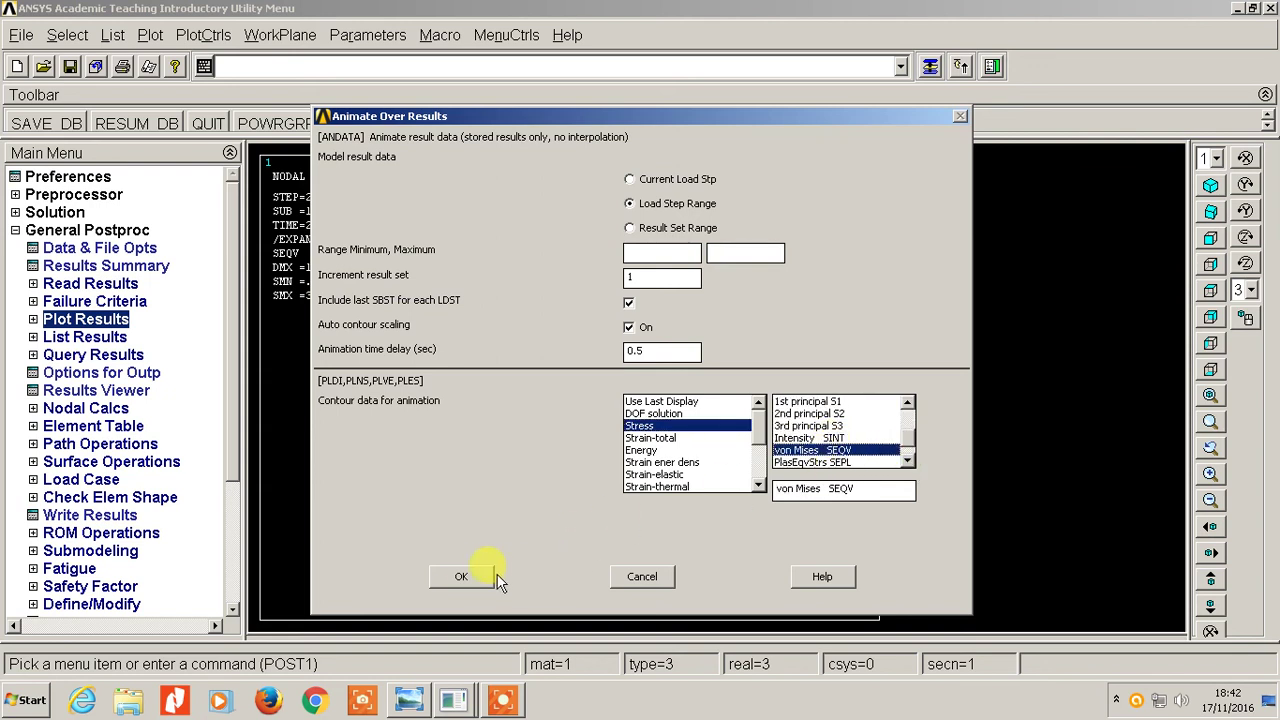
{"action": "left_click", "coordinate": [463, 576]}
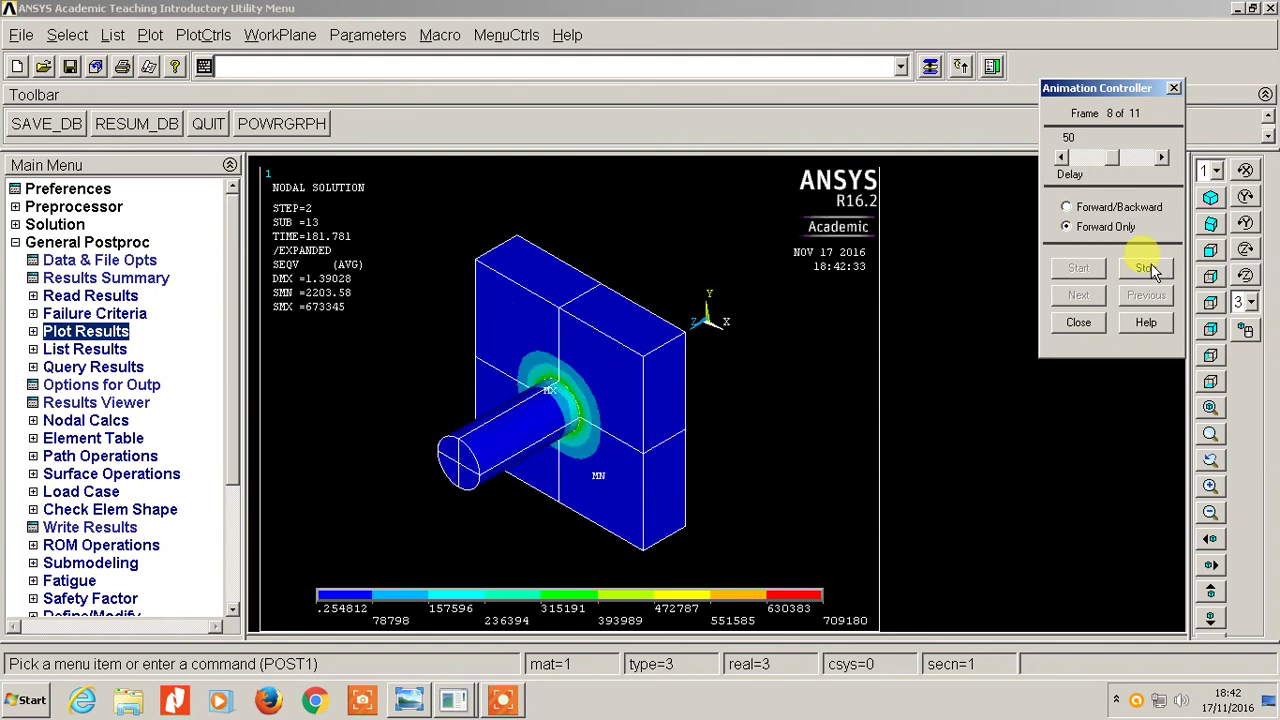
{"action": "left_click", "coordinate": [1150, 268]}
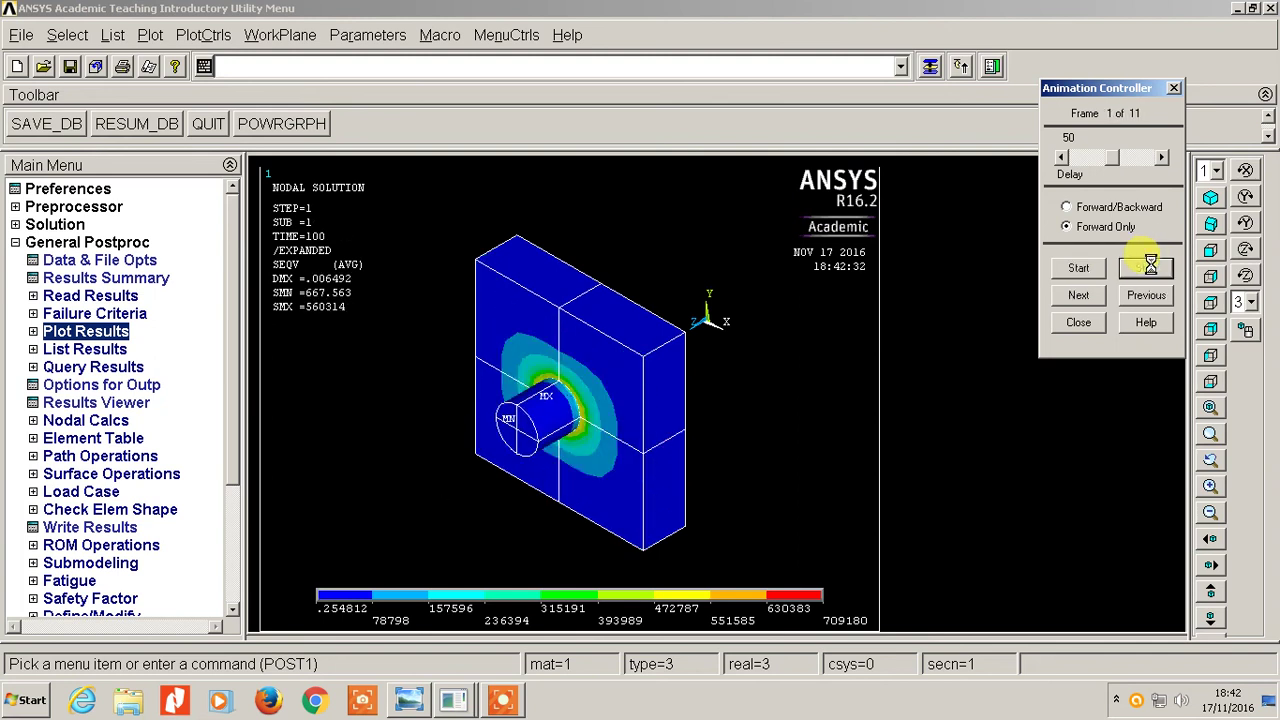
{"action": "left_click", "coordinate": [1077, 323]}
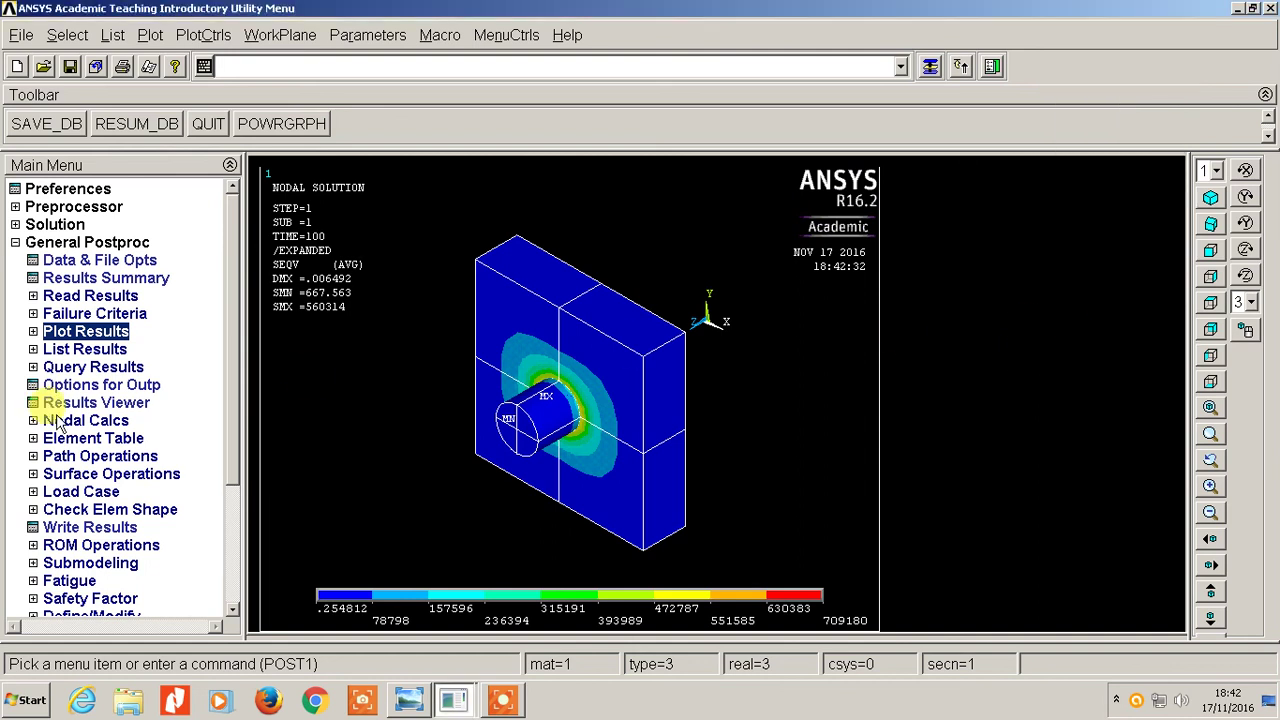
Step: List all selected nodes with coordinates and angles, sorted by node number
{"action": "left_click", "coordinate": [113, 36]}
{"action": "left_click", "coordinate": [155, 194]}
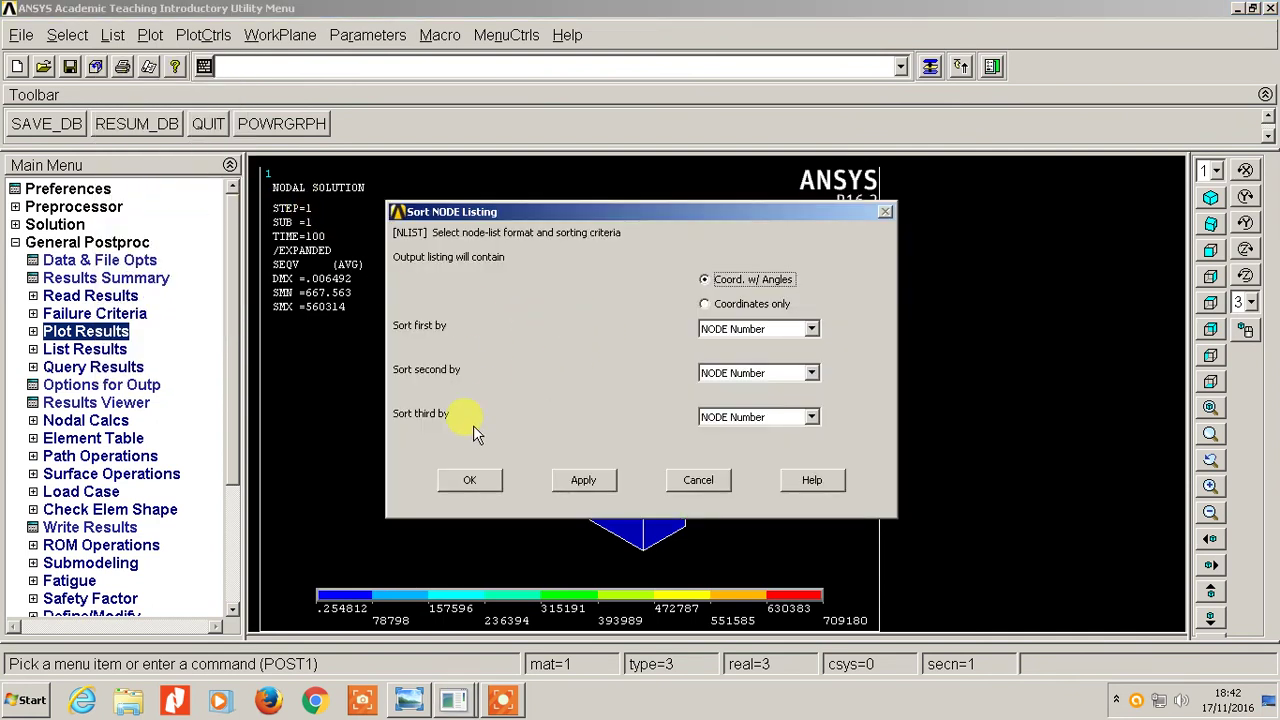
{"action": "left_click", "coordinate": [470, 479]}
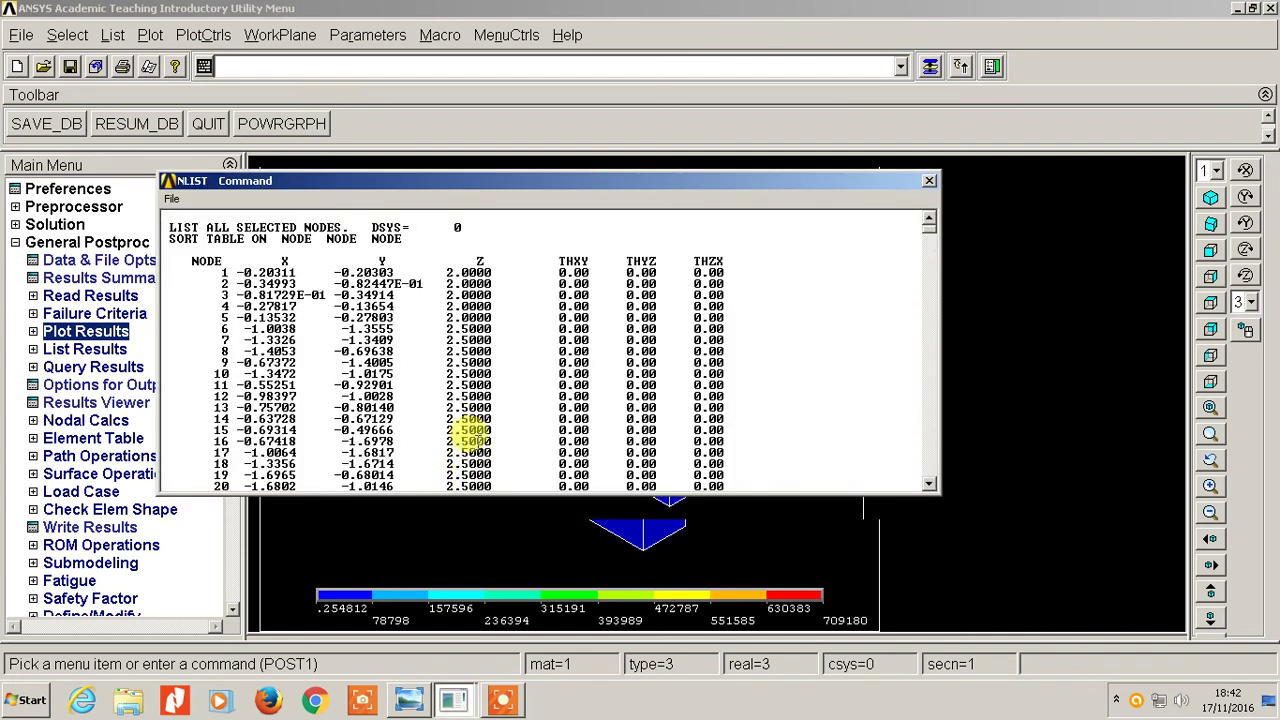
Step: Examine the Z coordinates in the node listing, especially for nodes 40 to 44, and close the listing
{"action": "left_click", "coordinate": [929, 484]}
{"action": "left_click", "coordinate": [929, 484]}
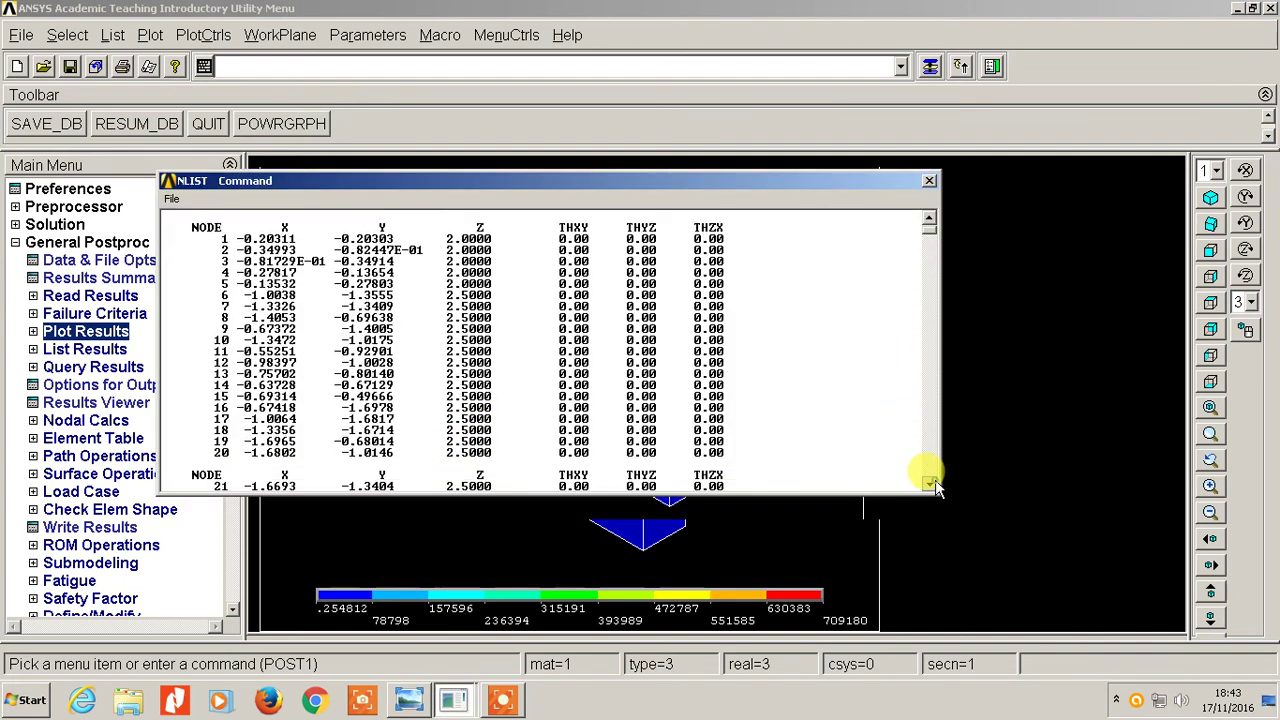
{"action": "left_click", "coordinate": [929, 484]}
{"action": "left_click", "coordinate": [929, 484]}
{"action": "left_click", "coordinate": [929, 484]}
{"action": "left_click", "coordinate": [929, 484]}
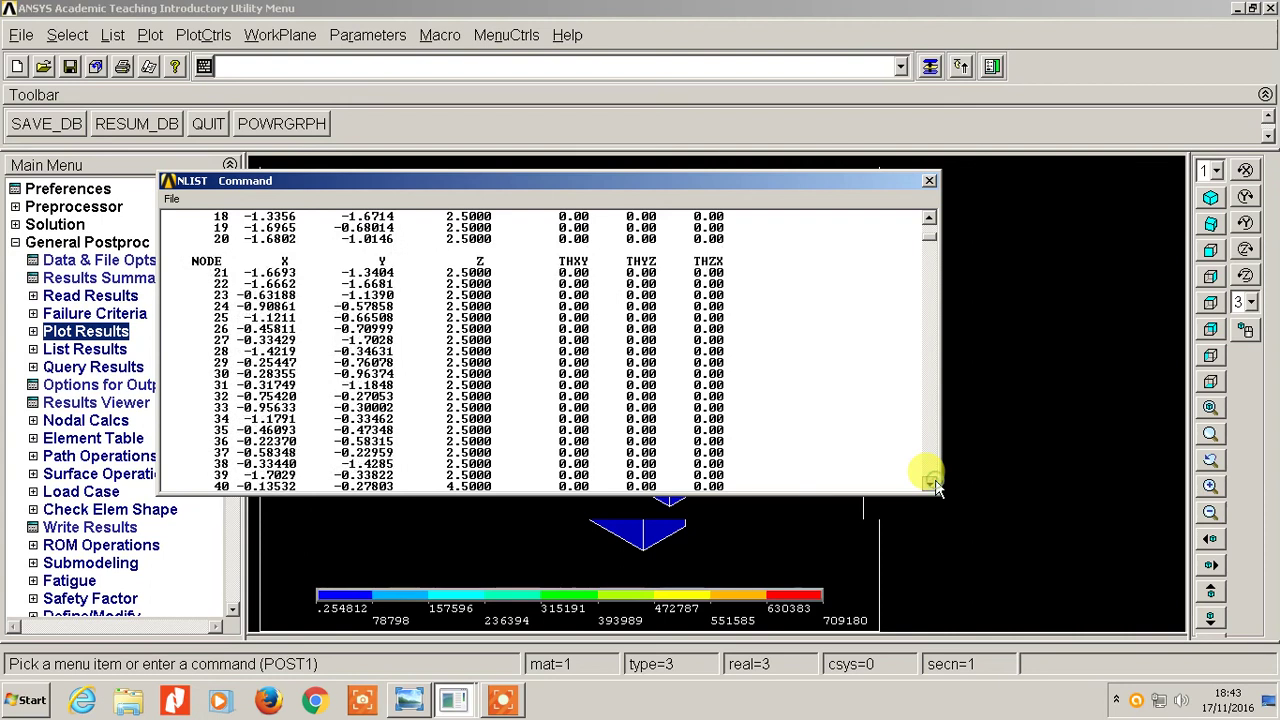
{"action": "left_click", "coordinate": [929, 484]}
{"action": "left_click", "coordinate": [929, 217]}
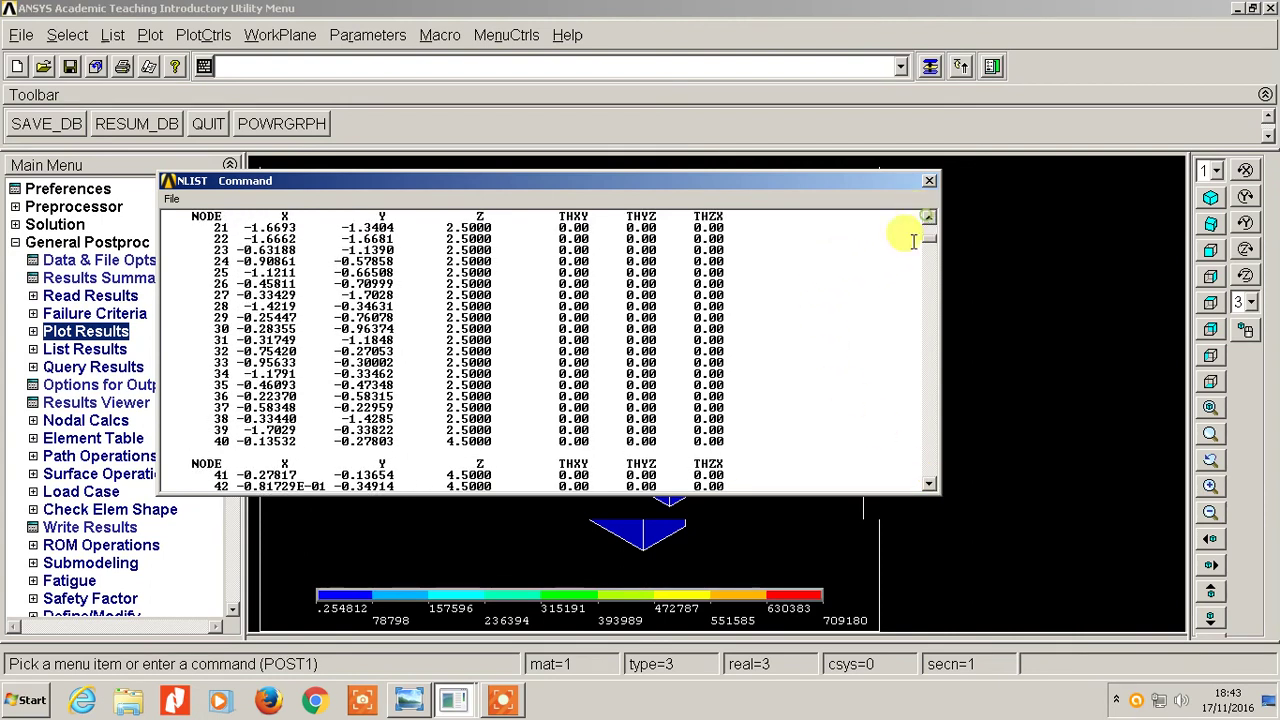
{"action": "double_click", "coordinate": [477, 464]}
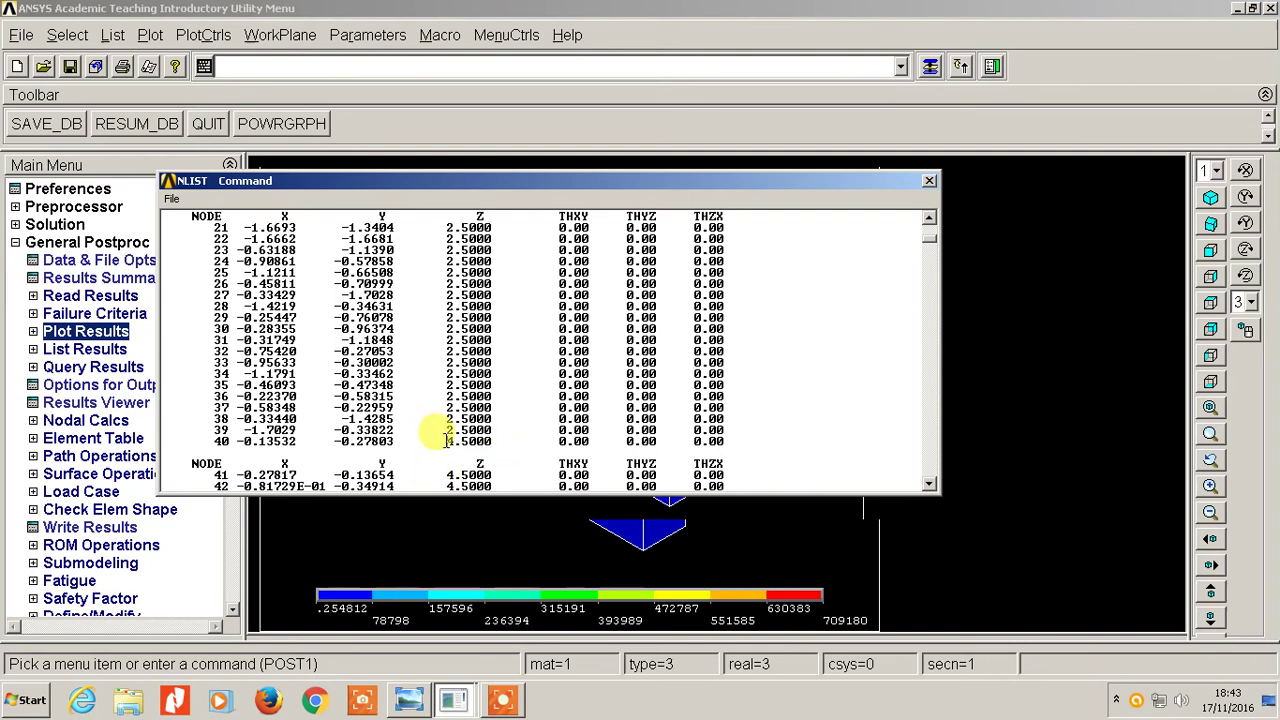
{"action": "left_click_drag", "start_coordinate": [447, 476], "coordinate": [463, 476]}
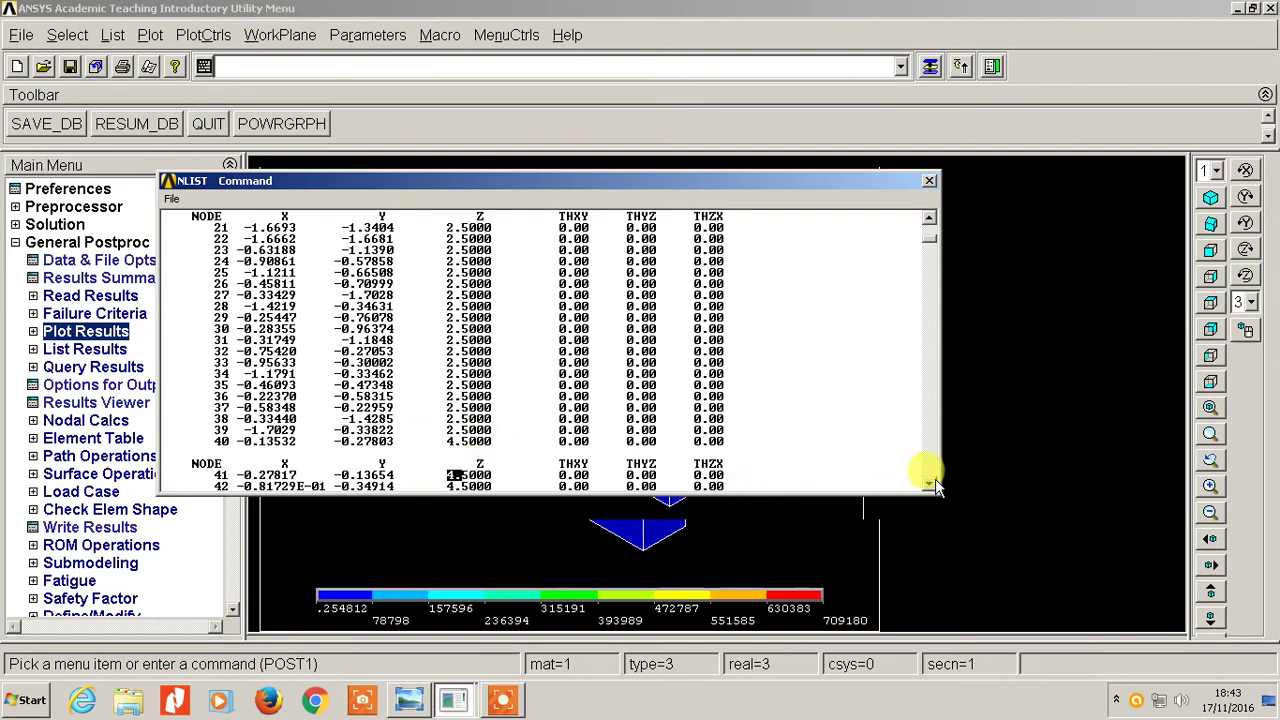
{"action": "left_click_drag", "start_coordinate": [931, 484], "coordinate": [931, 484]}
{"action": "double_click", "coordinate": [218, 283]}
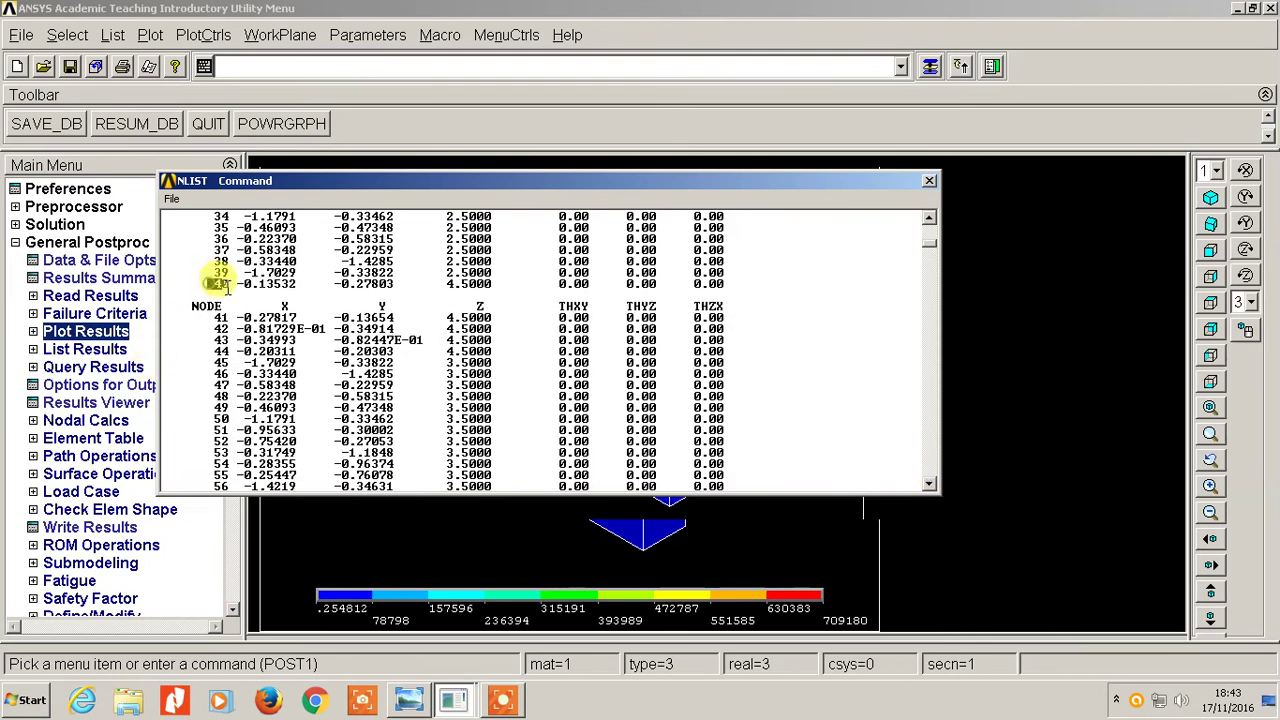
{"action": "left_click_drag", "start_coordinate": [215, 318], "coordinate": [225, 362]}
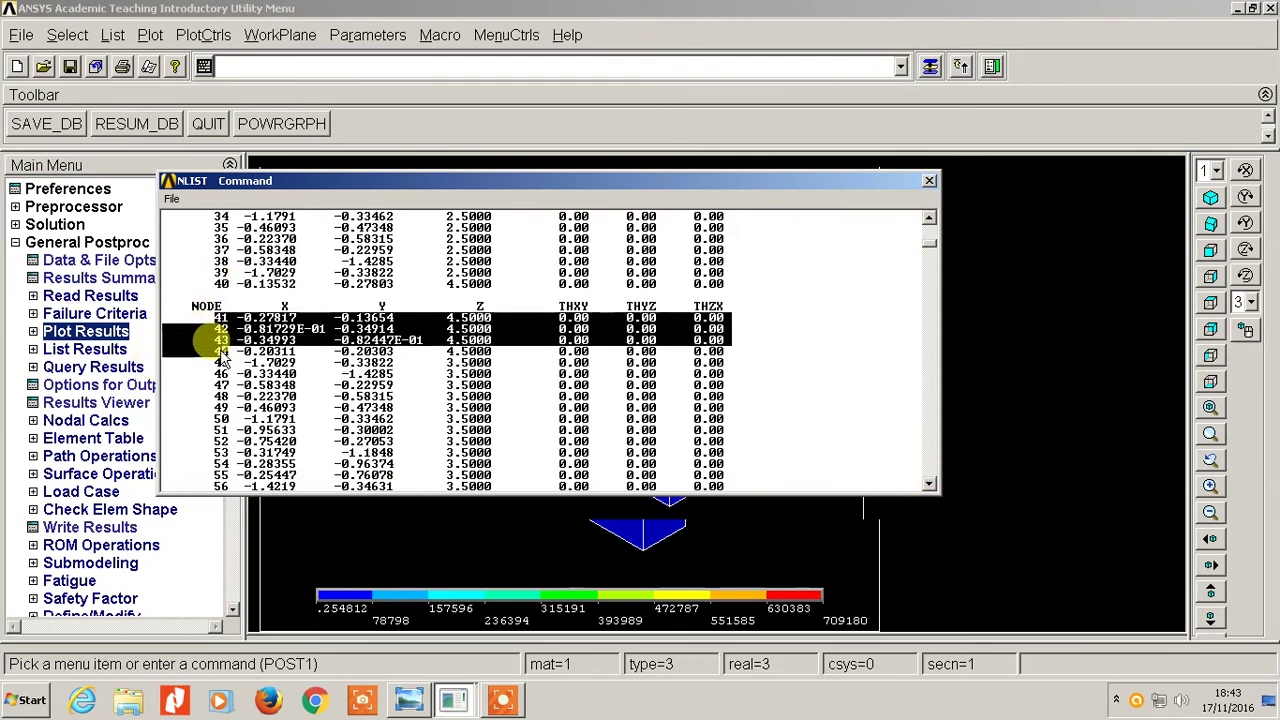
{"action": "left_click", "coordinate": [438, 340]}
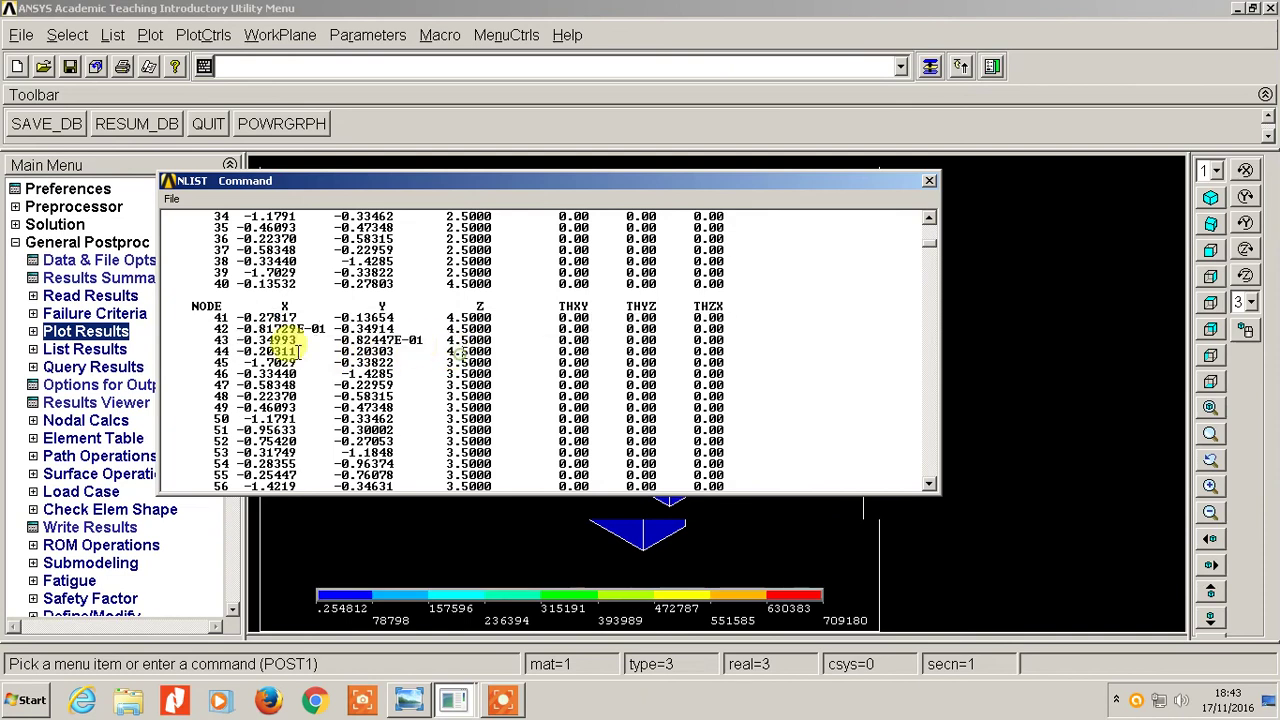
{"action": "left_click_drag", "start_coordinate": [213, 340], "coordinate": [208, 352]}
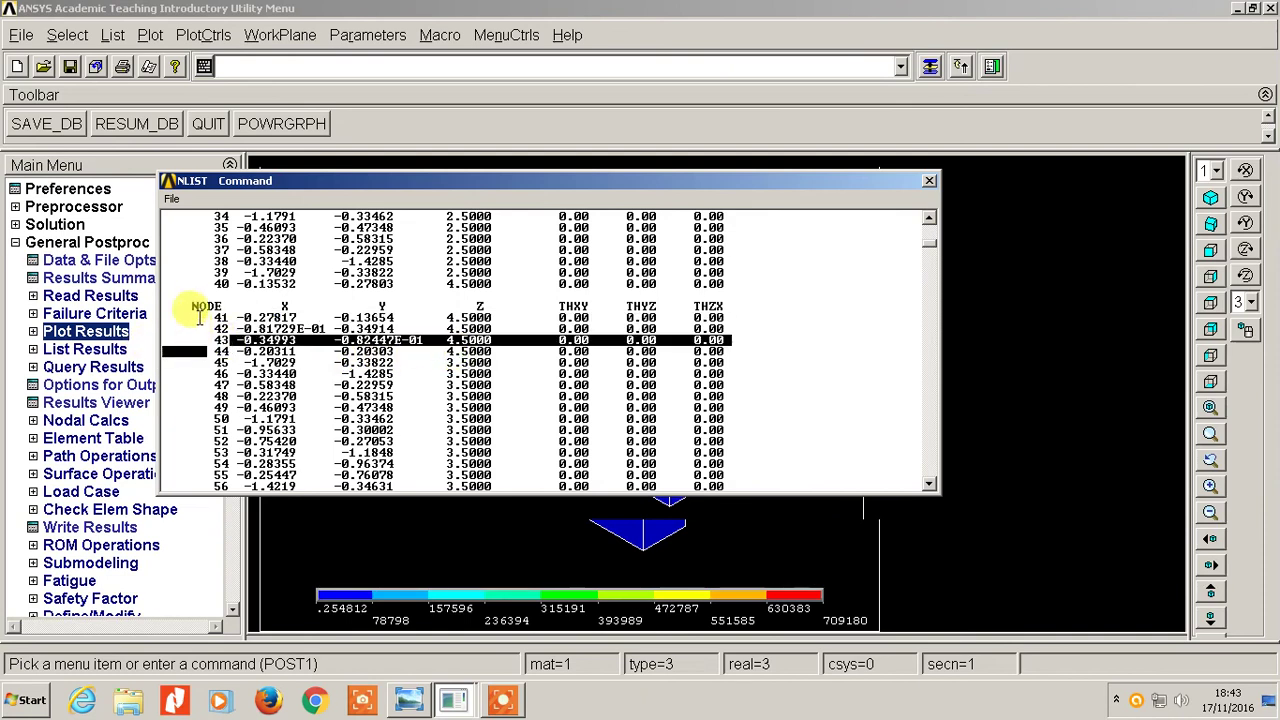
{"action": "left_click", "coordinate": [929, 182]}
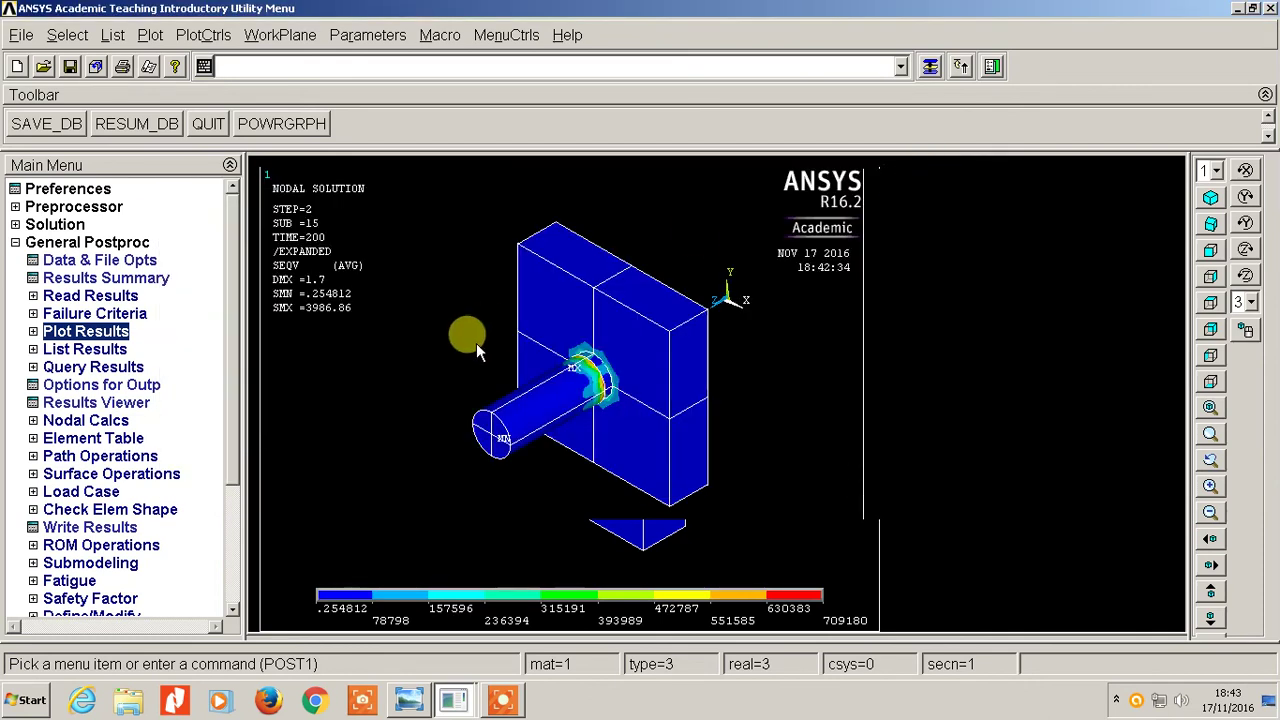
Step: Plot the volumes of the block and pin model
{"action": "left_click", "coordinate": [148, 36]}
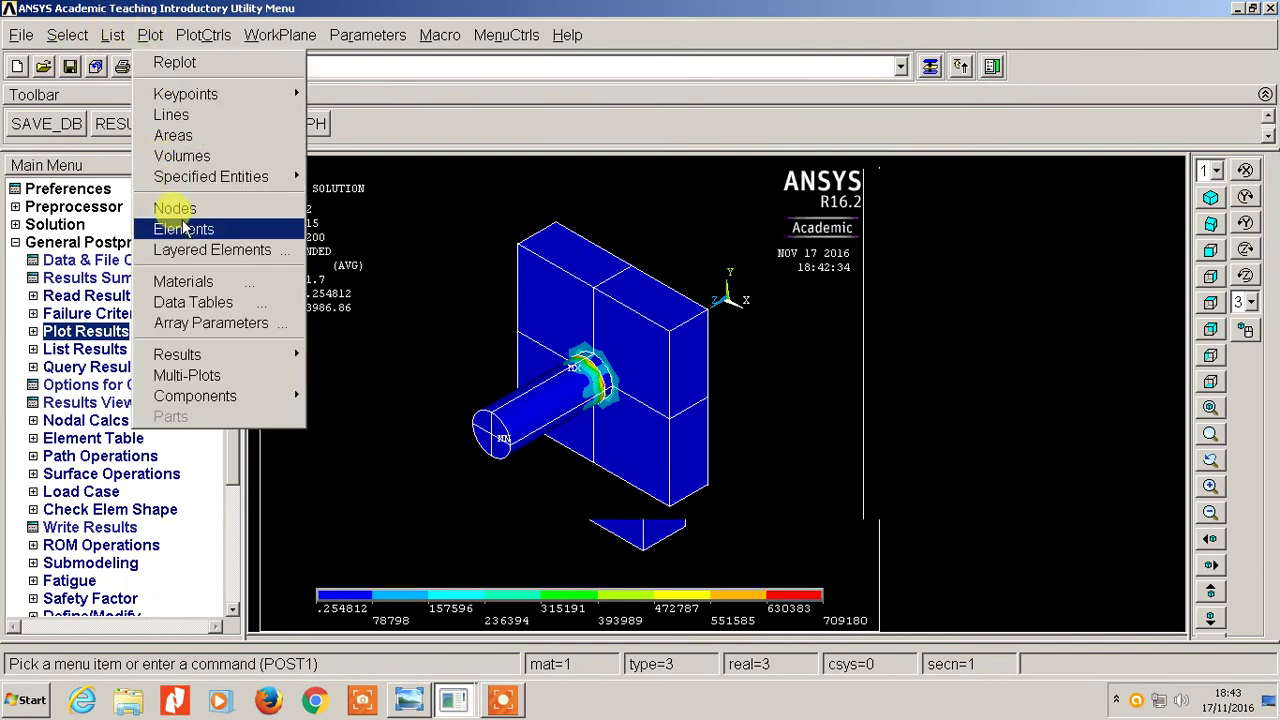
{"action": "left_click", "coordinate": [199, 158]}
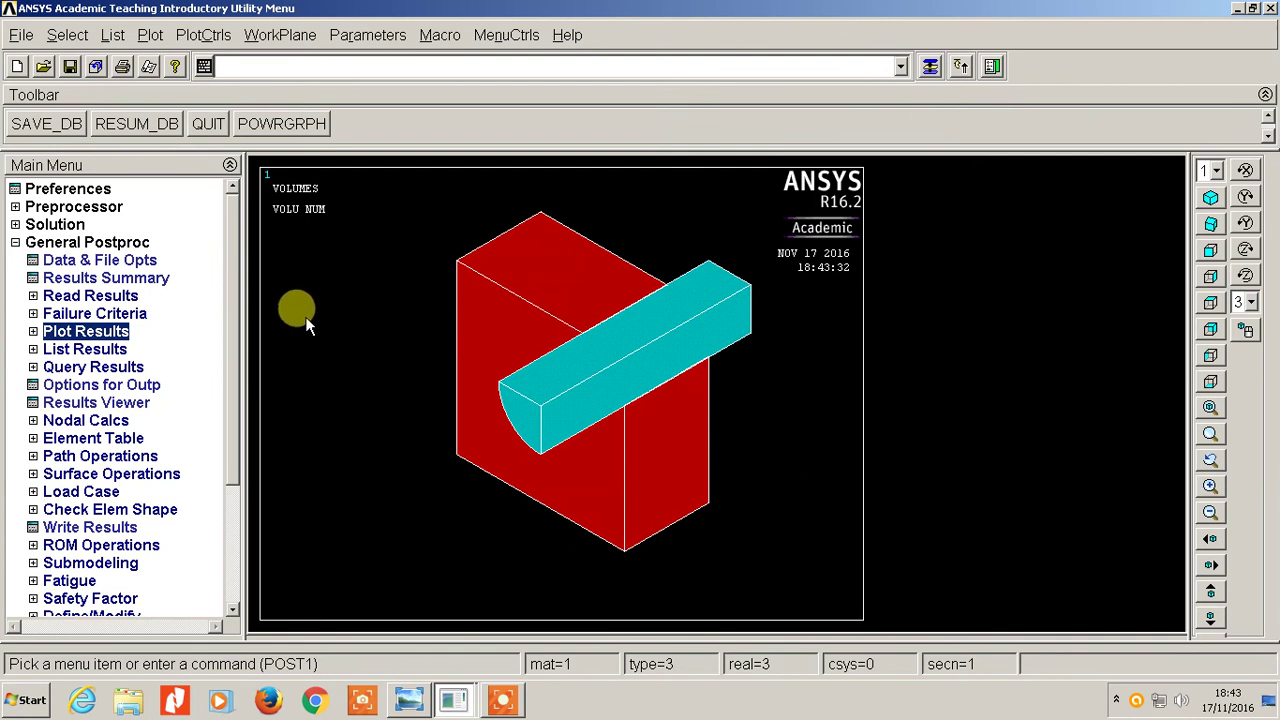
Step: Switch from general to time-history postprocessing and start adding a new time-history variable
{"action": "left_click", "coordinate": [15, 242]}
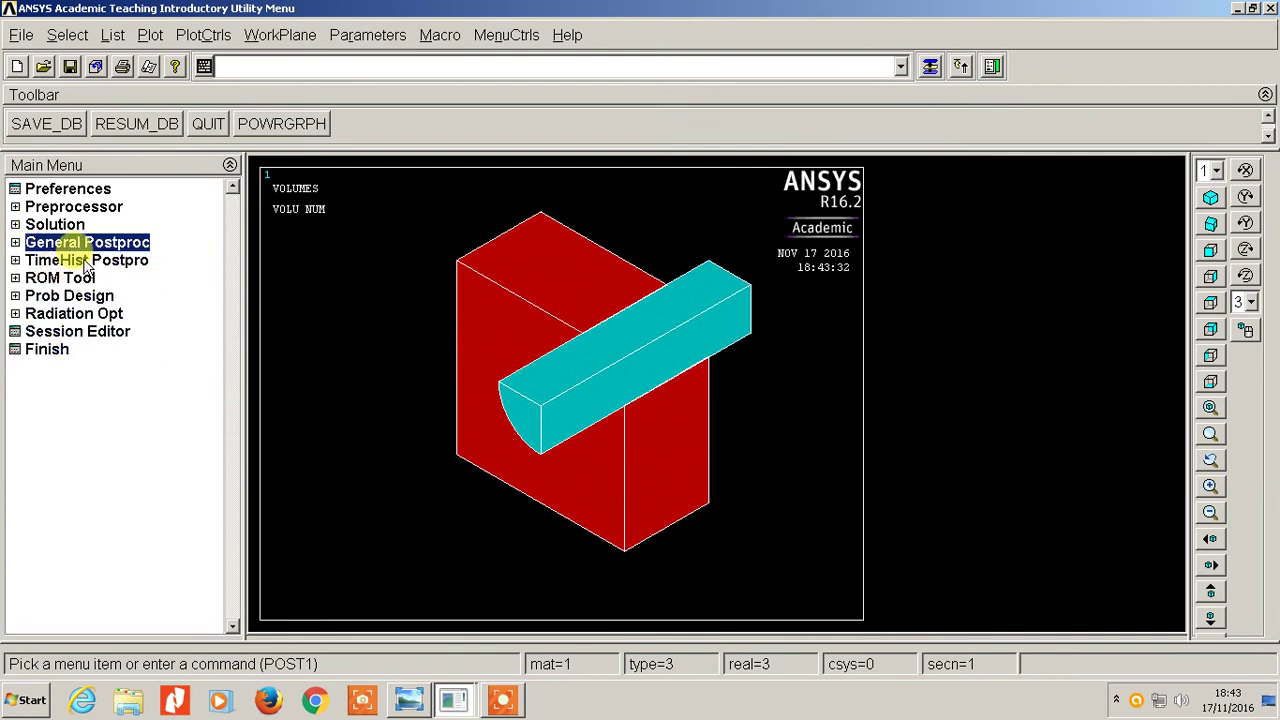
{"action": "left_click", "coordinate": [87, 262]}
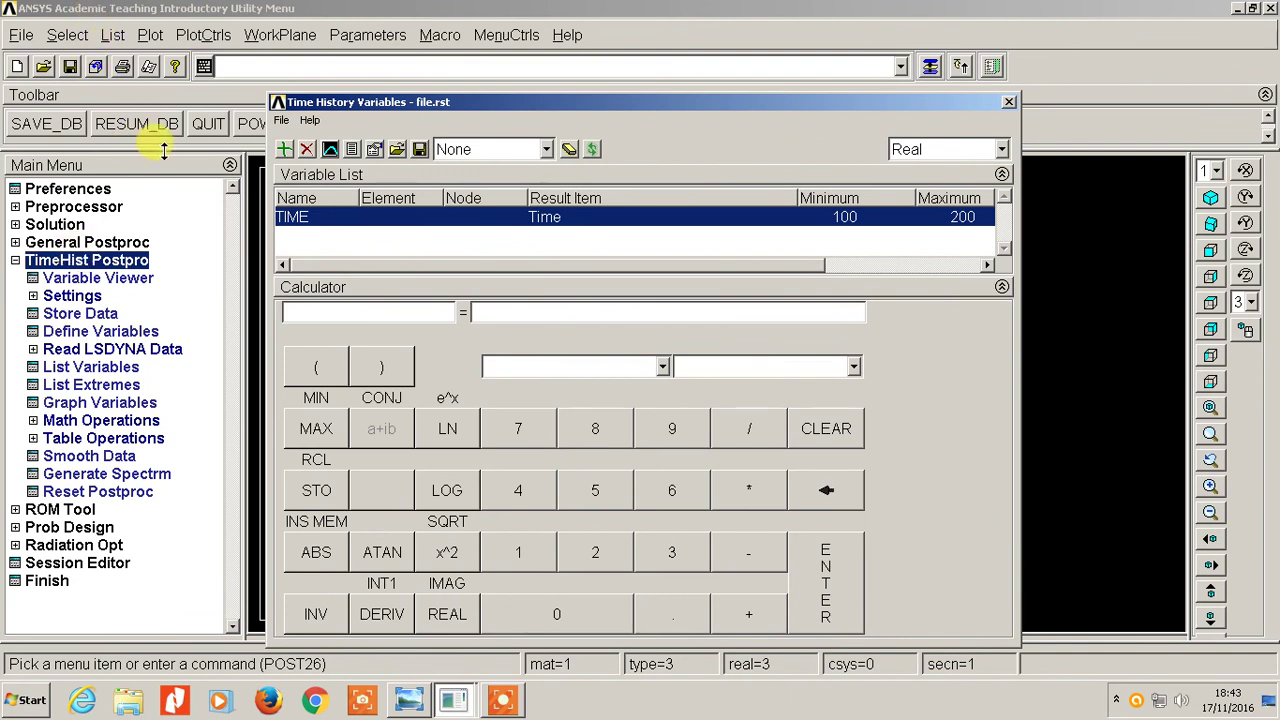
{"action": "left_click", "coordinate": [284, 149]}
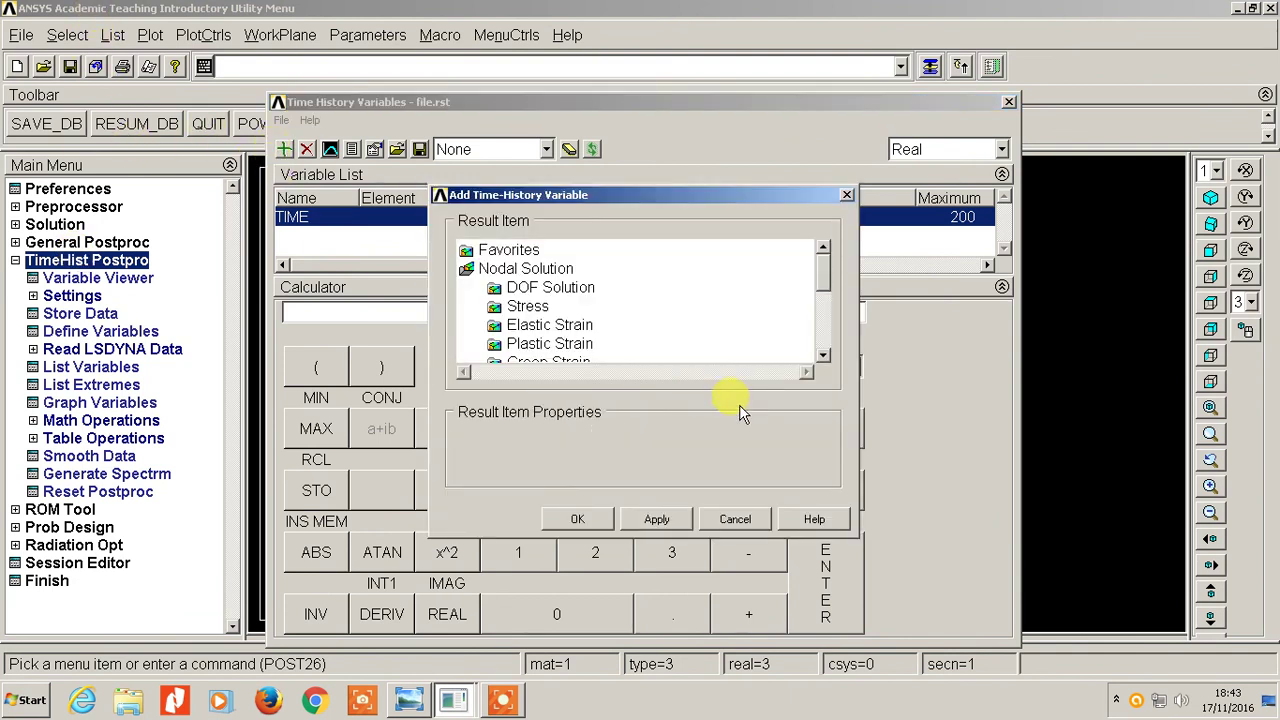
Step: Expand the structural forces under the reaction forces among the available result items
{"action": "left_click", "coordinate": [822, 355]}
{"action": "left_click", "coordinate": [822, 355]}
{"action": "left_click", "coordinate": [822, 355]}
{"action": "left_click", "coordinate": [822, 355]}
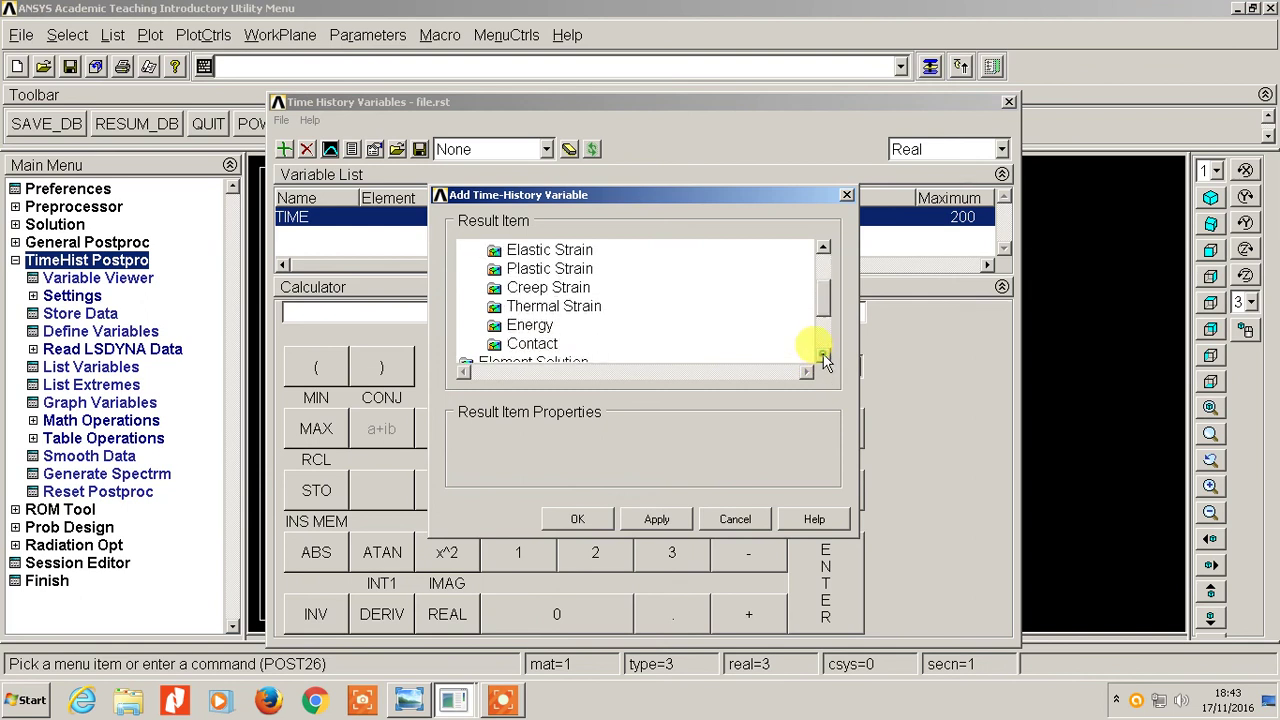
{"action": "left_click", "coordinate": [822, 355]}
{"action": "left_click", "coordinate": [822, 355]}
{"action": "left_click", "coordinate": [822, 355]}
{"action": "double_click", "coordinate": [580, 333]}
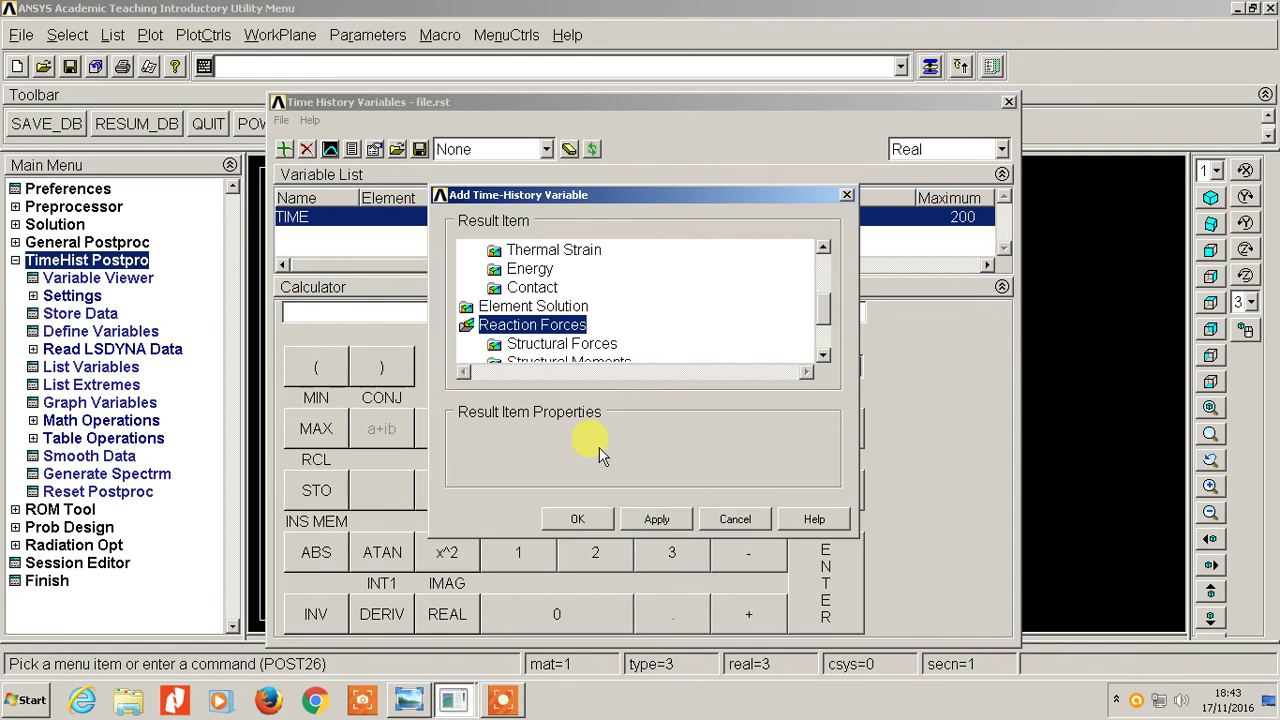
{"action": "left_click", "coordinate": [822, 355]}
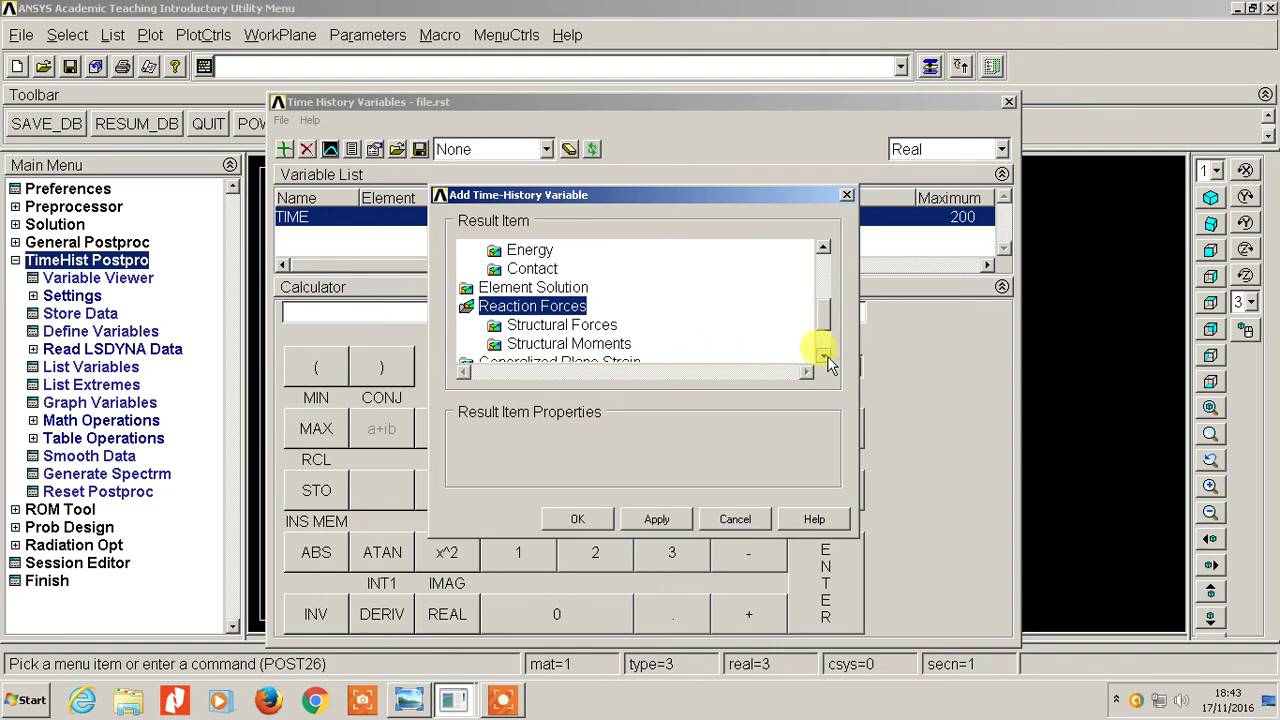
{"action": "left_click", "coordinate": [822, 355]}
{"action": "left_click", "coordinate": [592, 308]}
{"action": "double_click", "coordinate": [595, 310]}
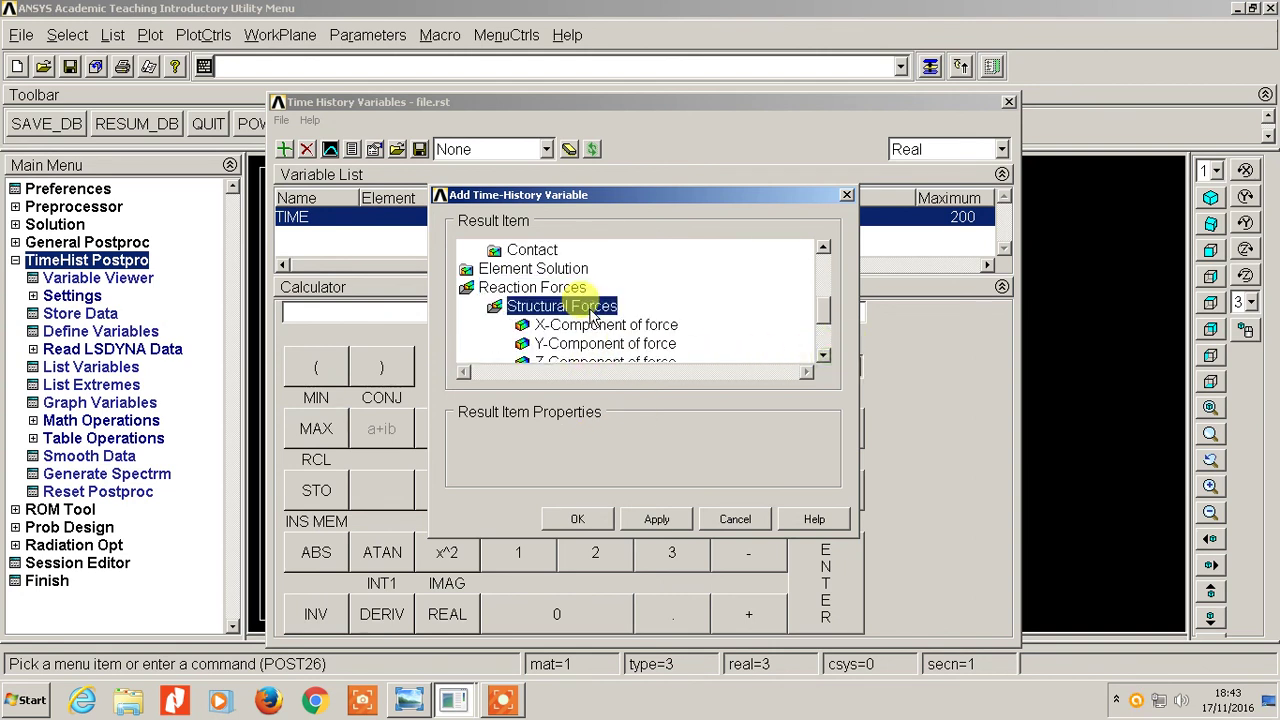
Step: Choose the Z-component of force as the new variable, keeping the name FZ_2, and proceed to node selection
{"action": "left_click", "coordinate": [823, 356]}
{"action": "left_click", "coordinate": [640, 344]}
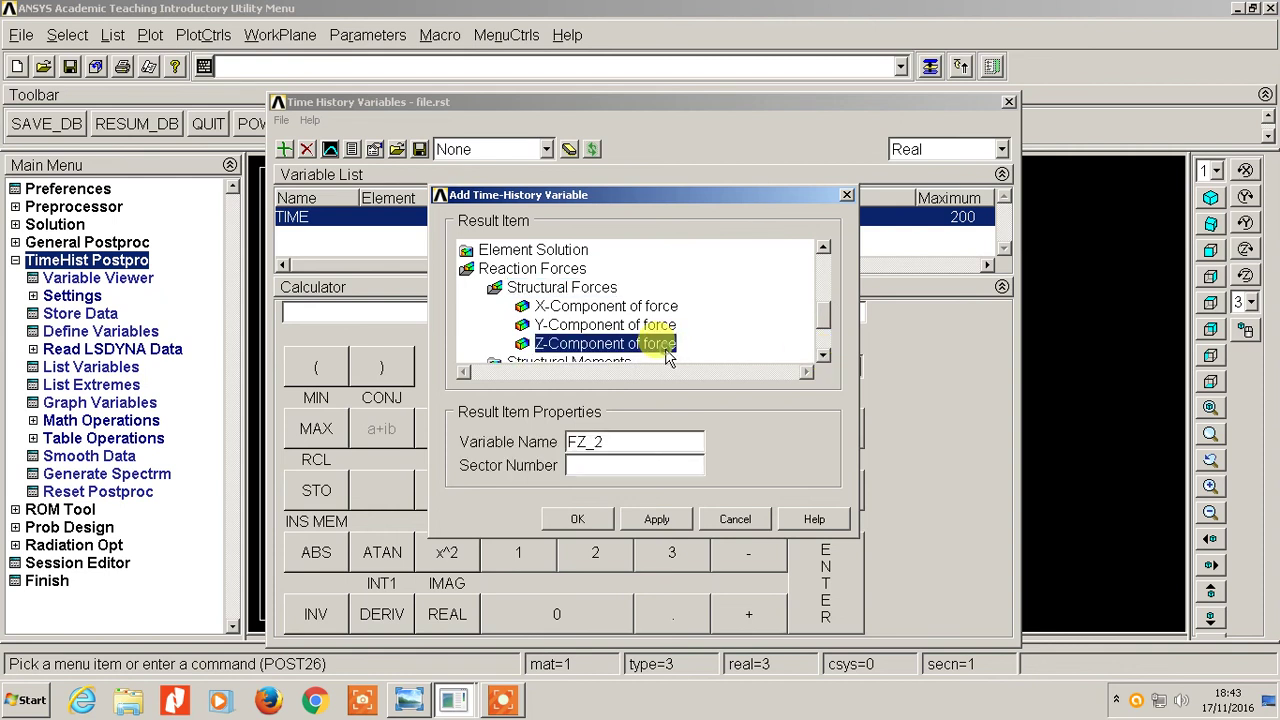
{"action": "double_click", "coordinate": [630, 437]}
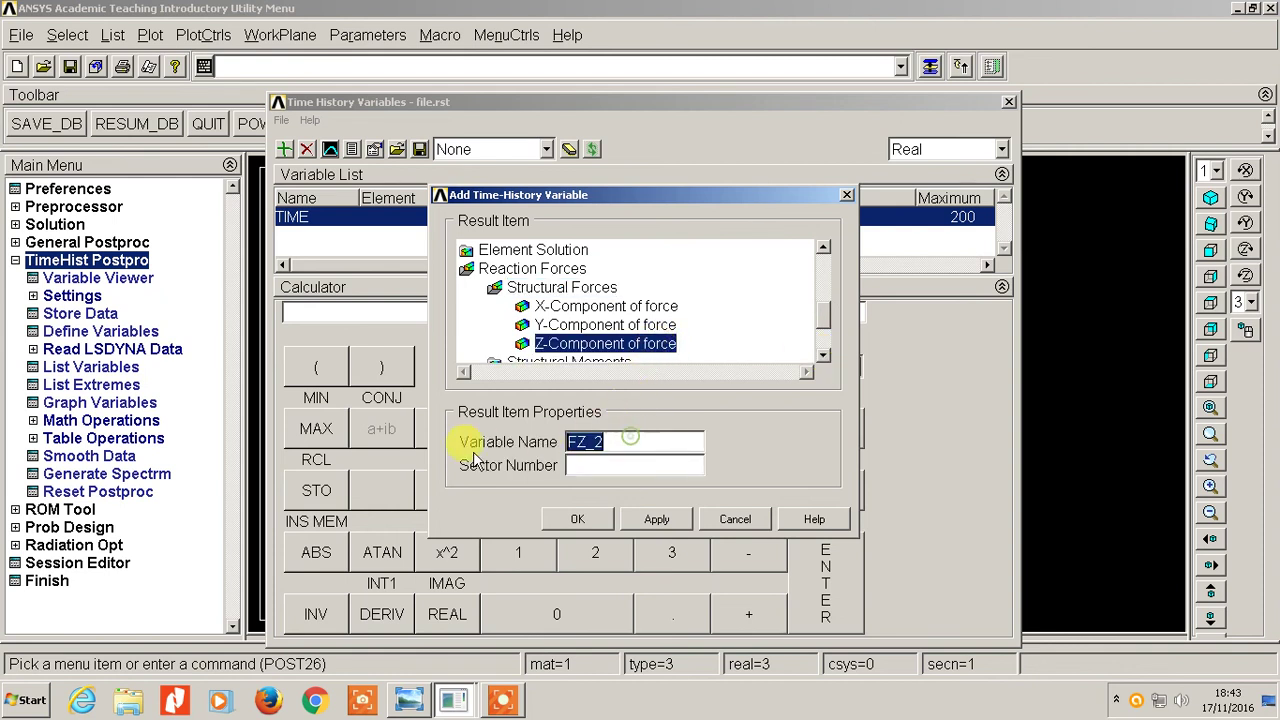
{"action": "left_click", "coordinate": [633, 444]}
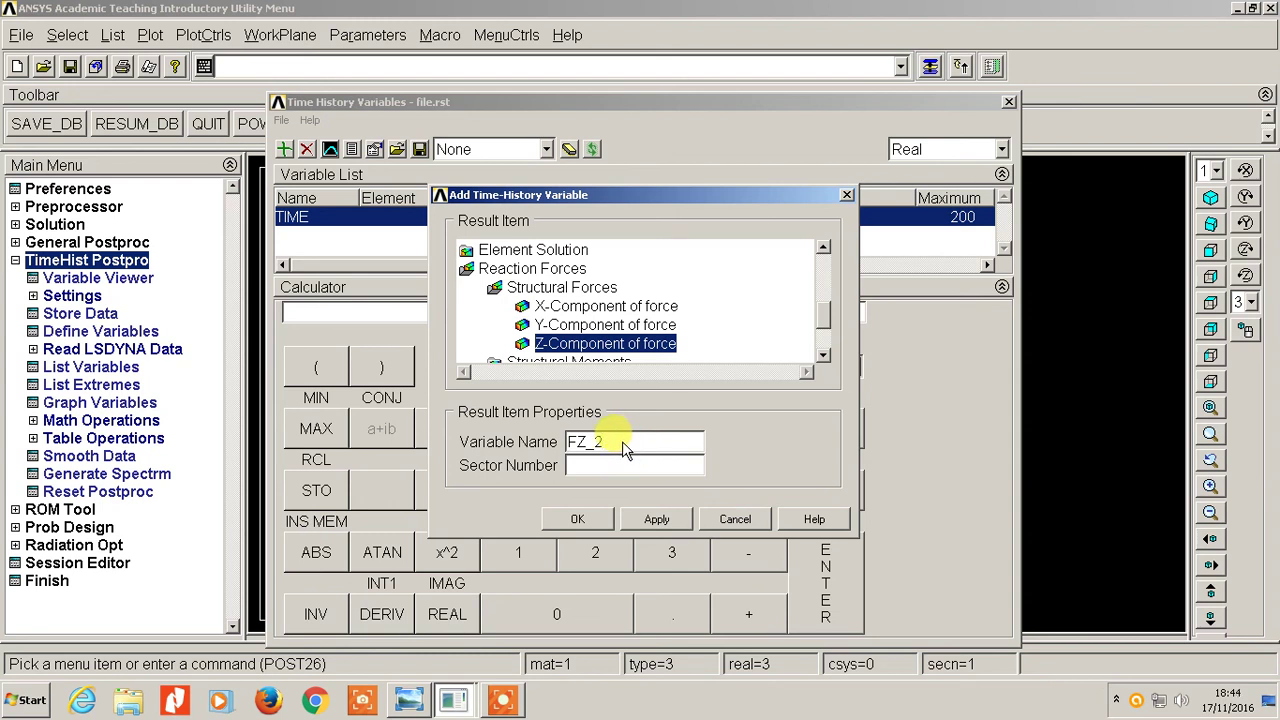
{"action": "left_click", "coordinate": [577, 519]}
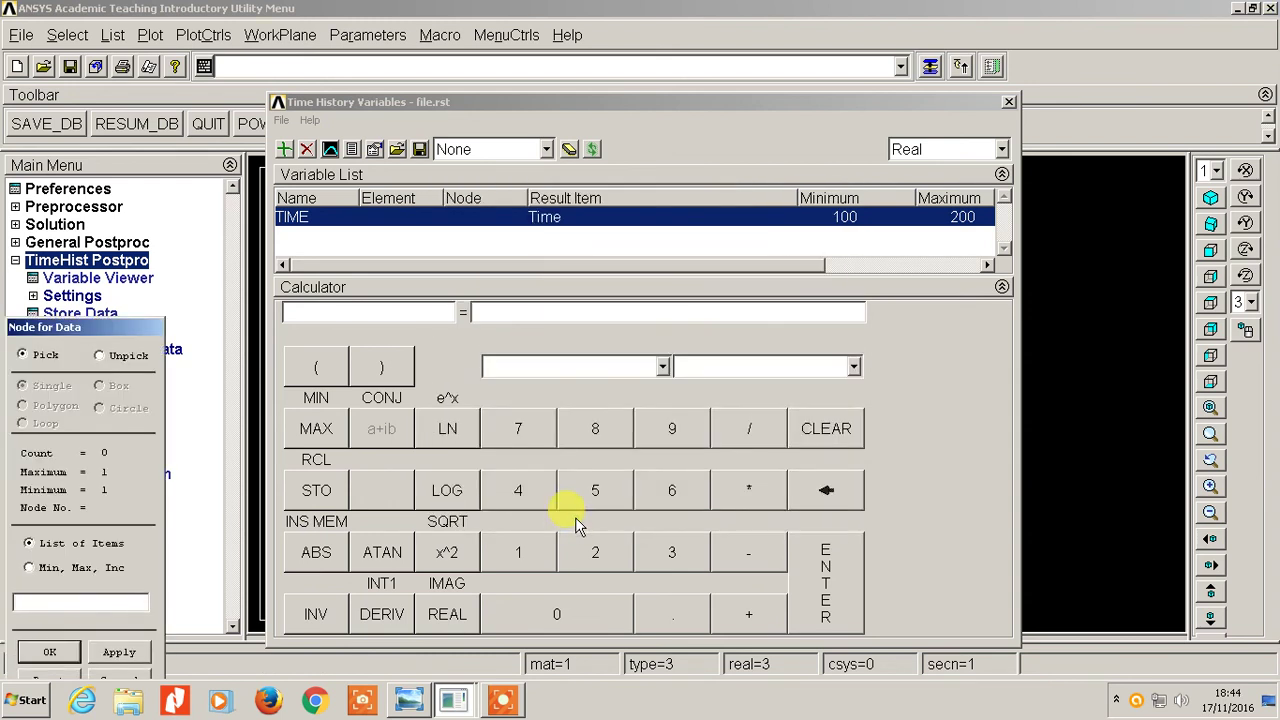
Step: Move the Time History Variables window off the model and try picking a node on the pin's front end face
{"action": "left_click_drag", "start_coordinate": [948, 103], "coordinate": [1236, 654]}
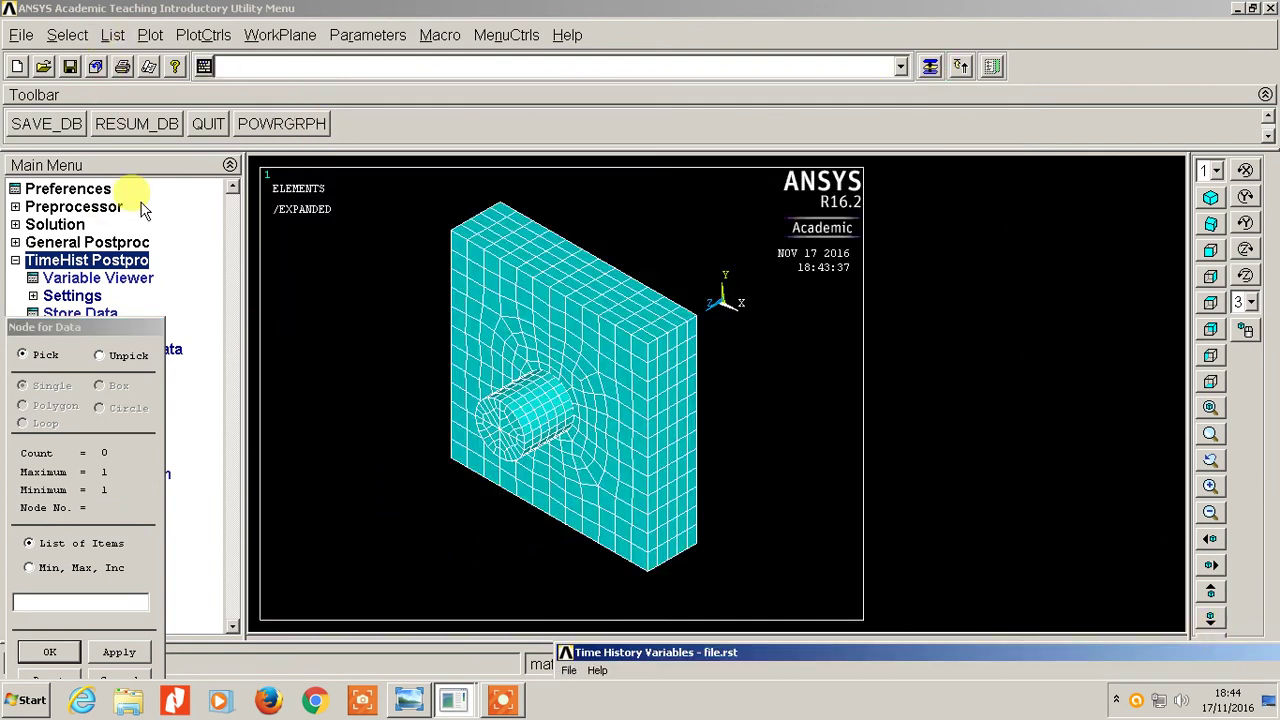
{"action": "left_click", "coordinate": [486, 428]}
{"action": "left_click_drag", "start_coordinate": [486, 428], "coordinate": [424, 473]}
{"action": "right_click", "coordinate": [432, 468]}
{"action": "left_click", "coordinate": [446, 468]}
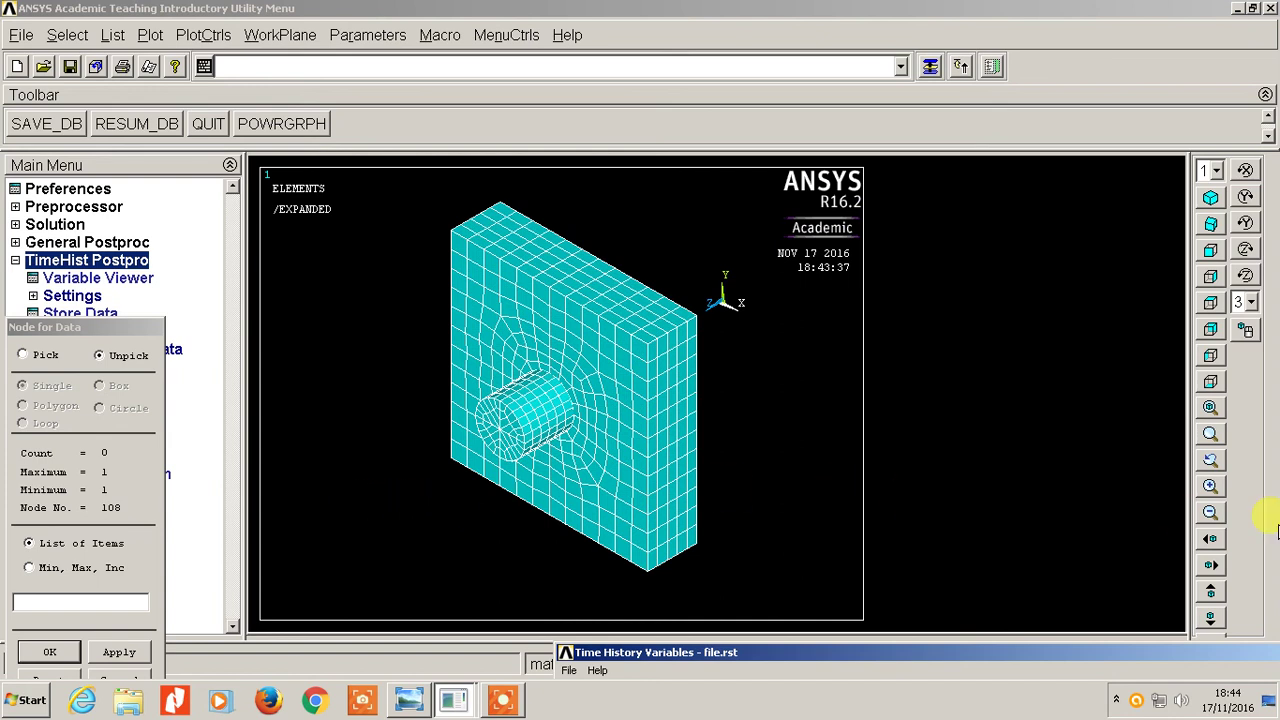
Step: Pick node 41 on the pin's front end face as the data node for the force variable and accept it
{"action": "left_click", "coordinate": [1210, 486]}
{"action": "left_click", "coordinate": [1210, 486]}
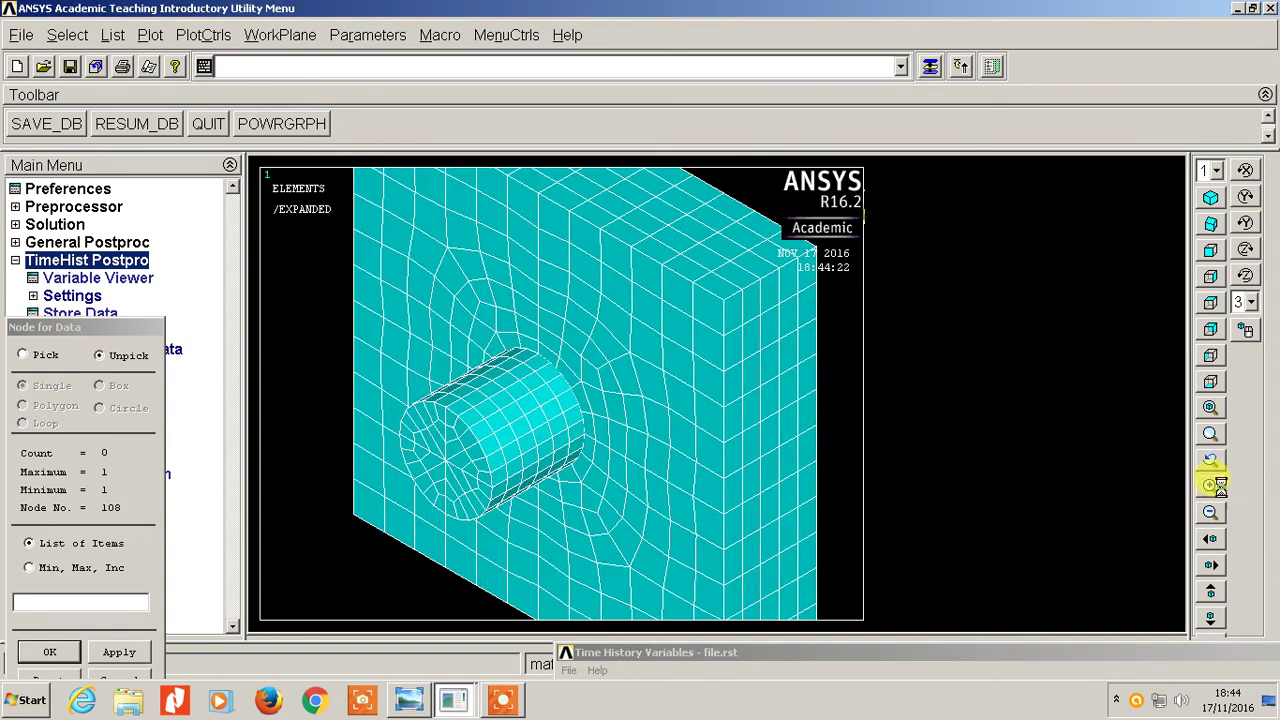
{"action": "left_click", "coordinate": [1210, 486]}
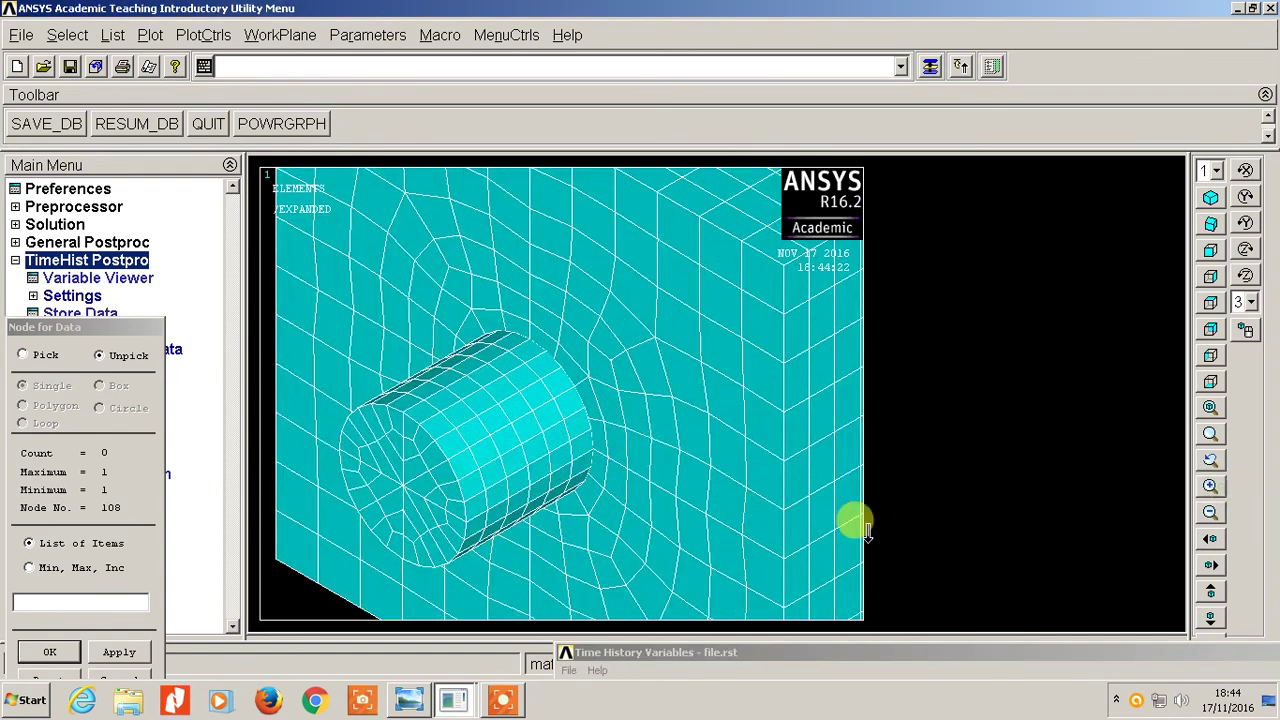
{"action": "left_click", "coordinate": [1212, 566]}
{"action": "left_click", "coordinate": [1211, 566]}
{"action": "left_click", "coordinate": [1211, 566]}
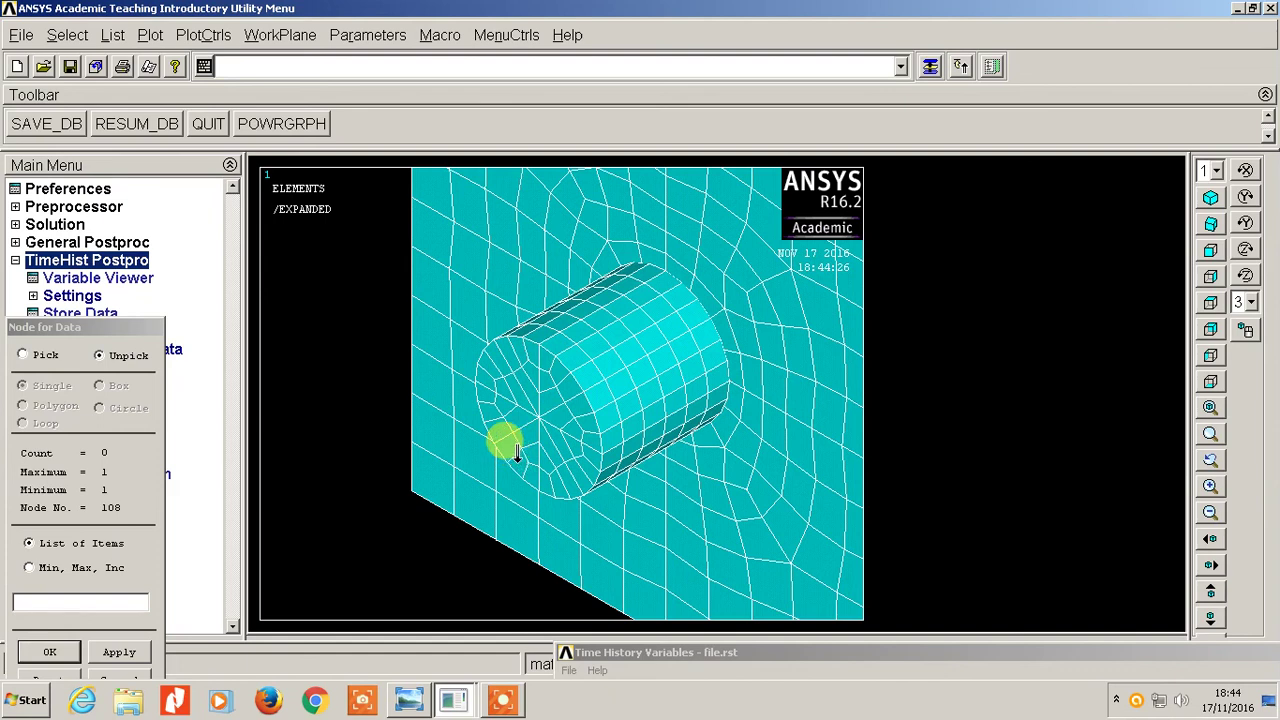
{"action": "left_click", "coordinate": [567, 432]}
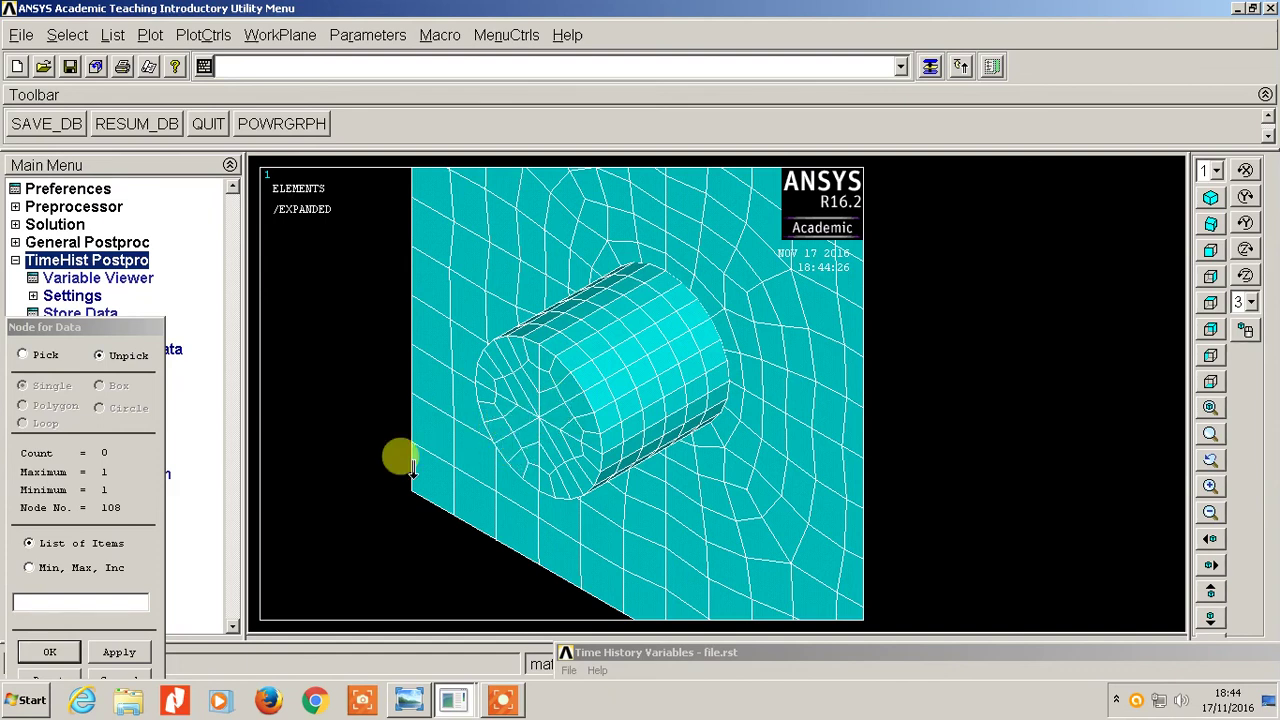
{"action": "right_click", "coordinate": [316, 512]}
{"action": "left_click_drag", "start_coordinate": [536, 497], "coordinate": [494, 423]}
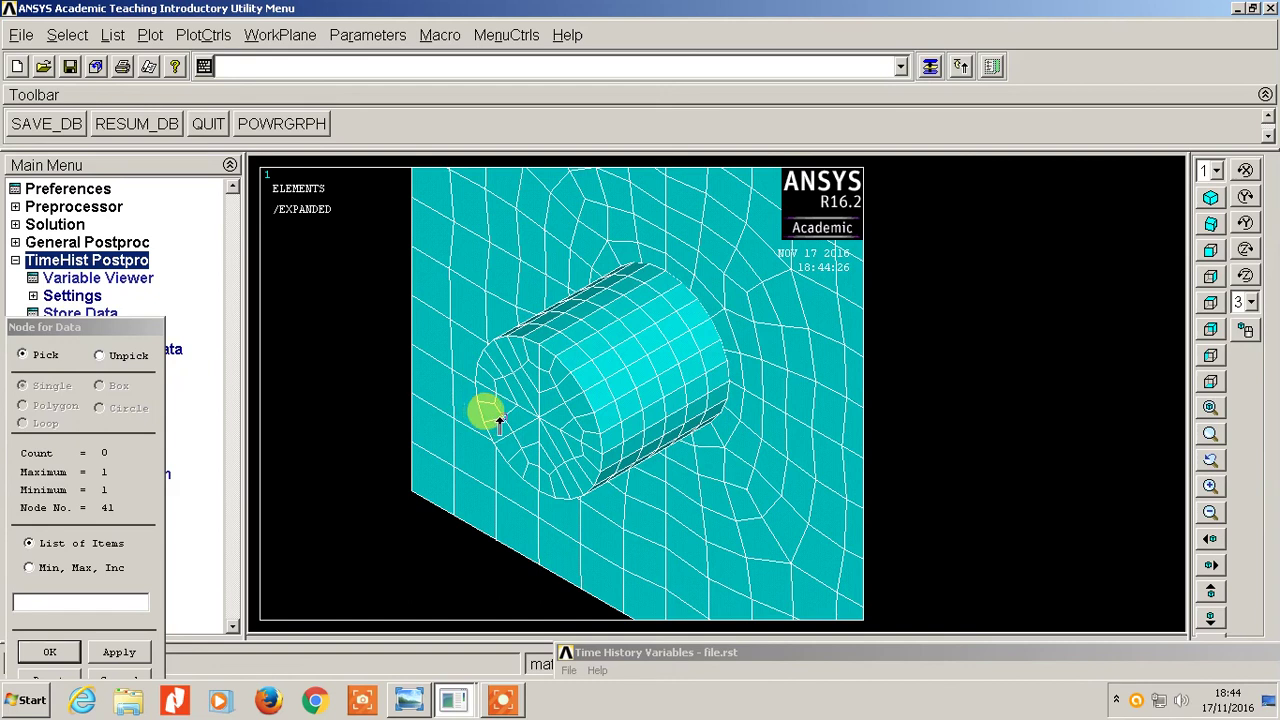
{"action": "mouse_move", "coordinate": [496, 422]}
{"action": "left_mouse_down"}
{"action": "mouse_move", "coordinate": [511, 435]}
{"action": "mouse_move", "coordinate": [503, 448]}
{"action": "mouse_move", "coordinate": [500, 430]}
{"action": "left_mouse_up"}
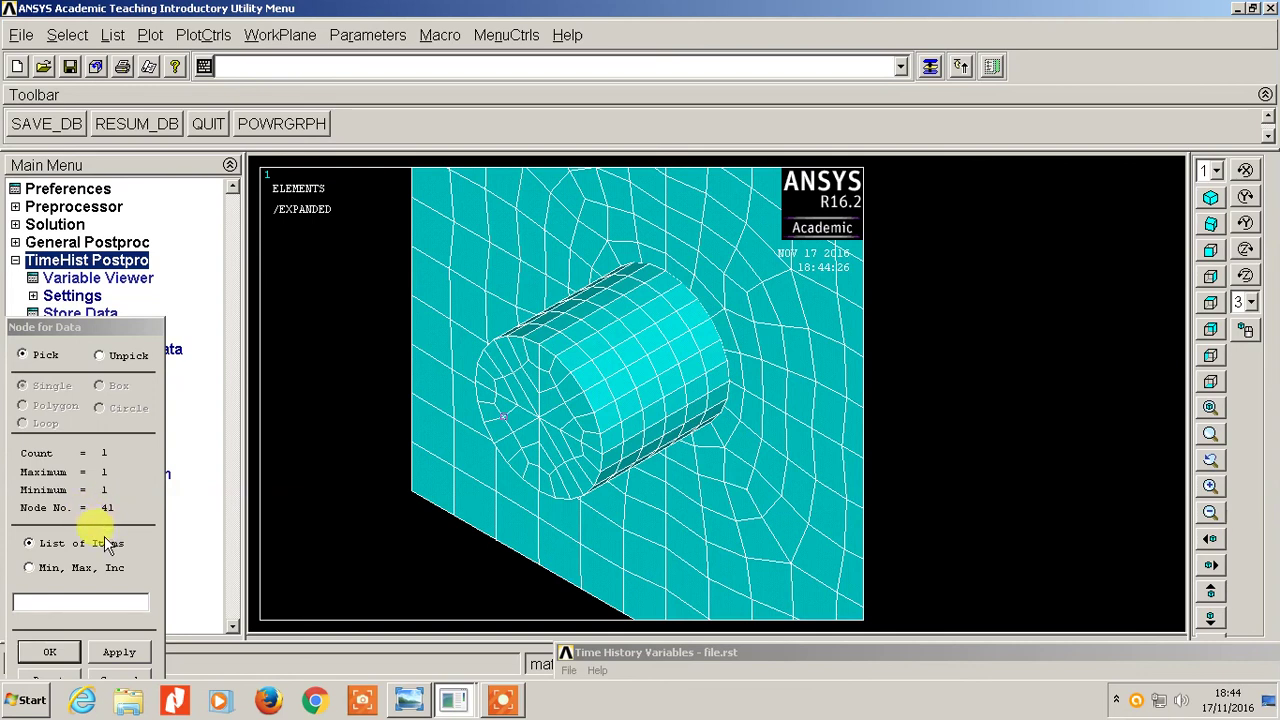
{"action": "left_click", "coordinate": [42, 655]}
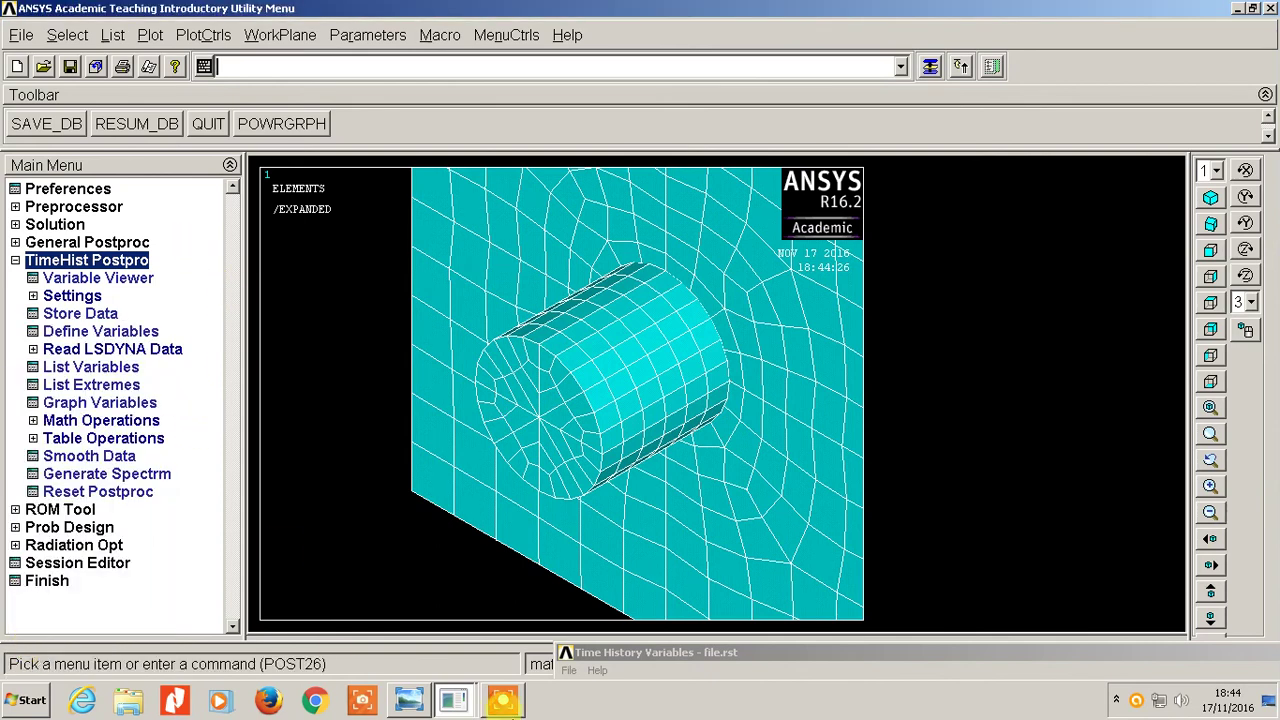
Step: Bring the Time History Variables window back into view, graph FZ_2 against time, and close the window
{"action": "double_click", "coordinate": [637, 660]}
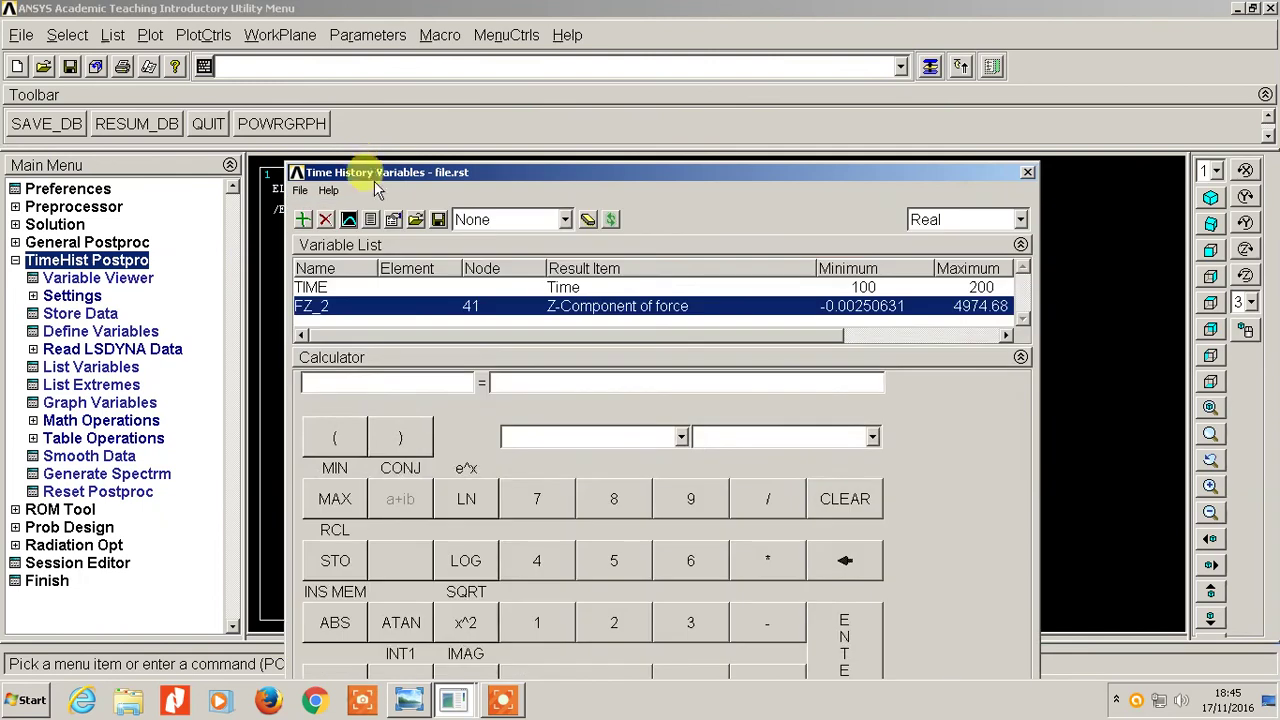
{"action": "left_click_drag", "start_coordinate": [603, 166], "coordinate": [598, 112]}
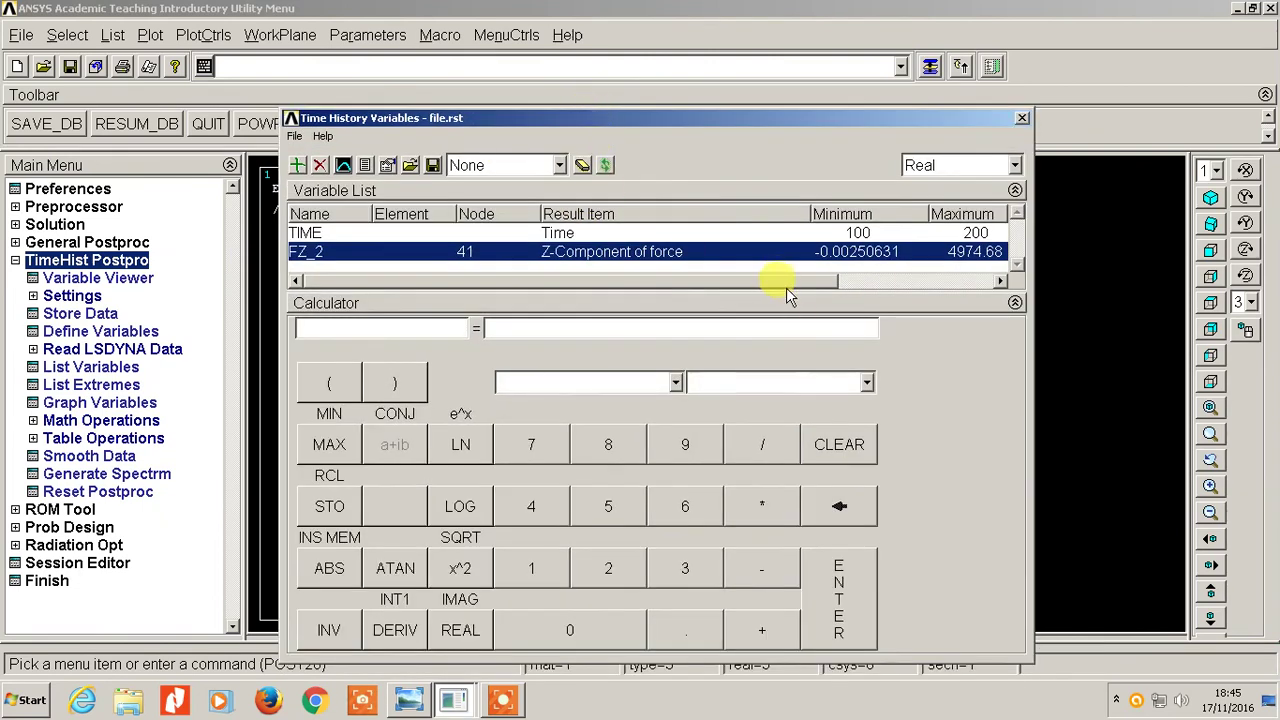
{"action": "left_click_drag", "start_coordinate": [785, 288], "coordinate": [725, 287]}
{"action": "left_click", "coordinate": [341, 170]}
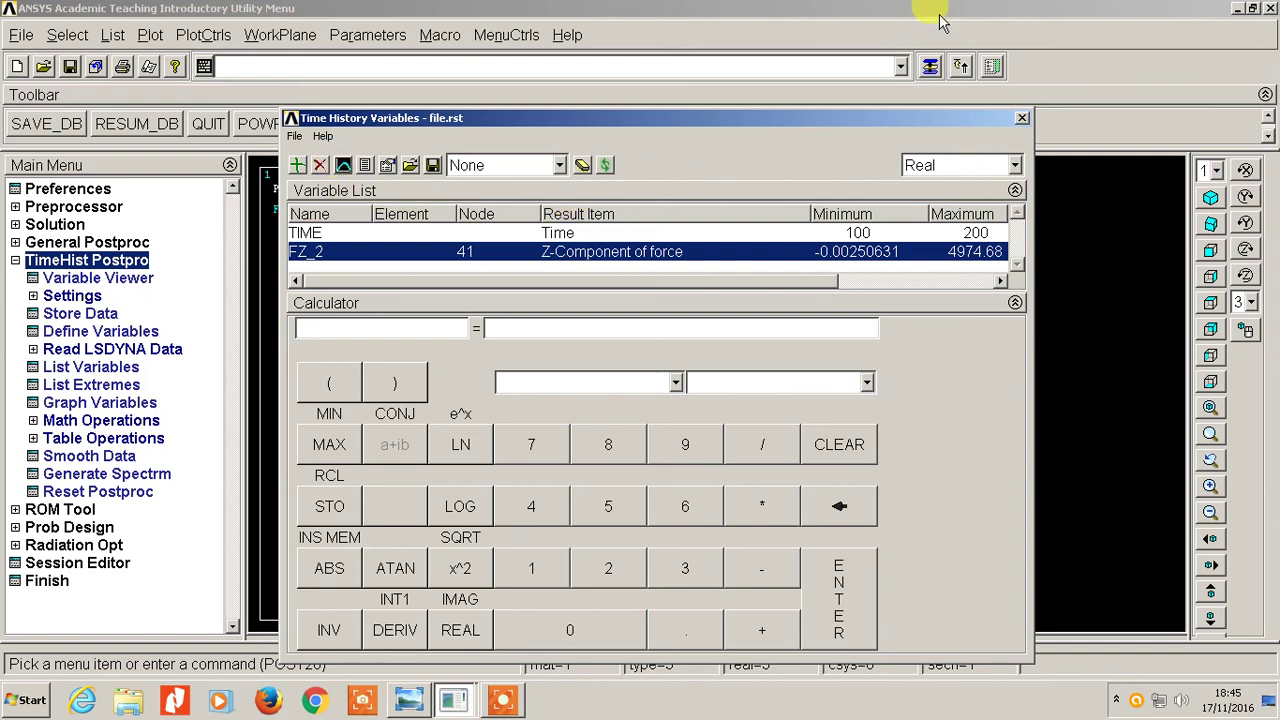
{"action": "left_click", "coordinate": [1022, 117]}
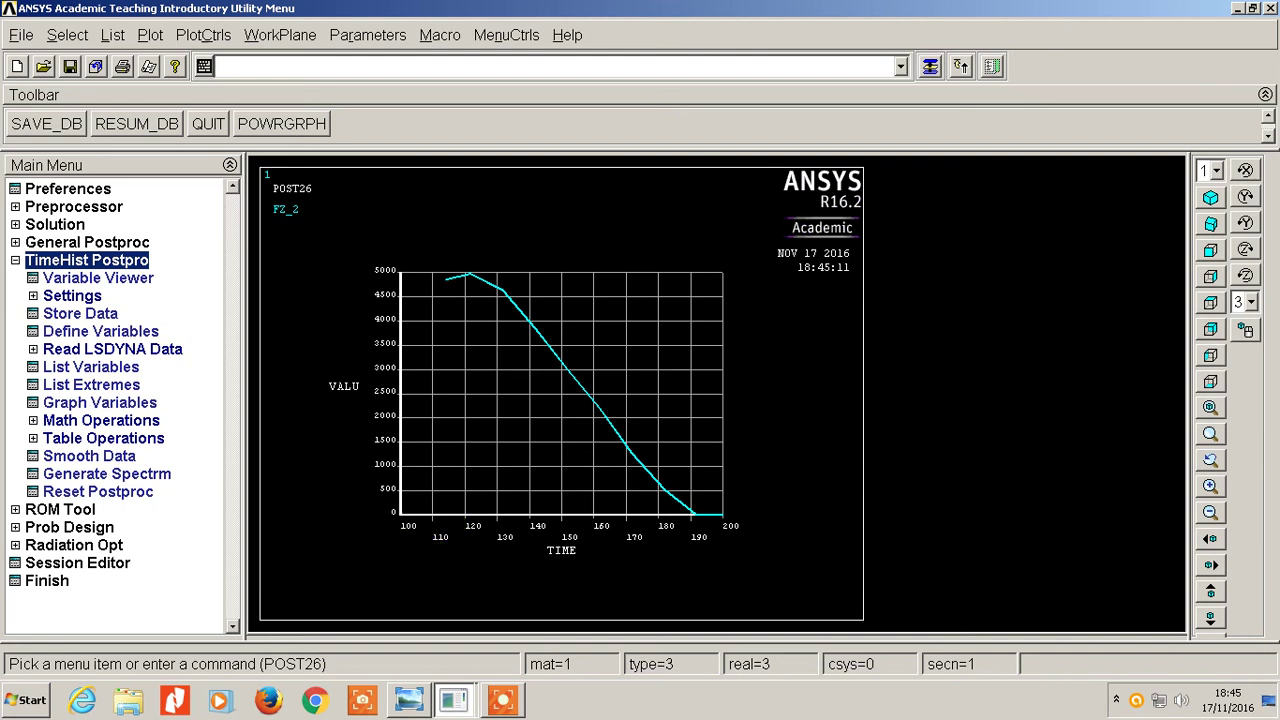
Step: Open the plot style options for the force graph
{"action": "left_click", "coordinate": [200, 35]}
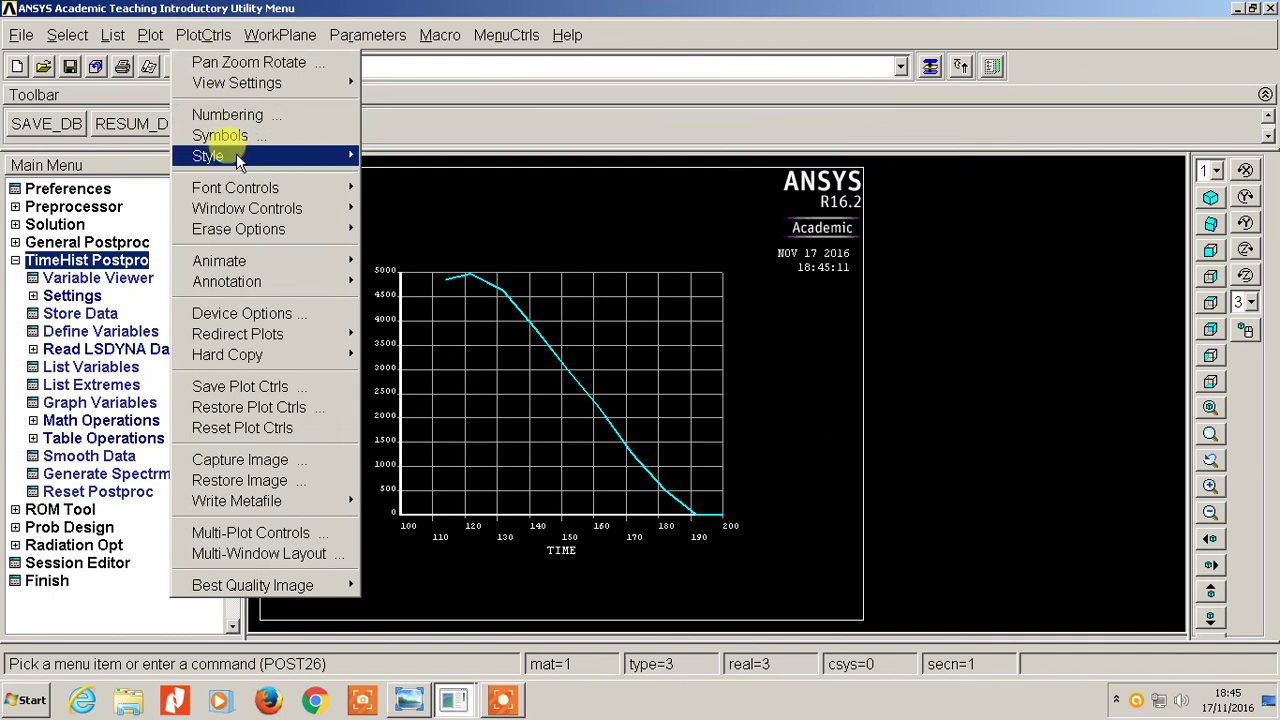